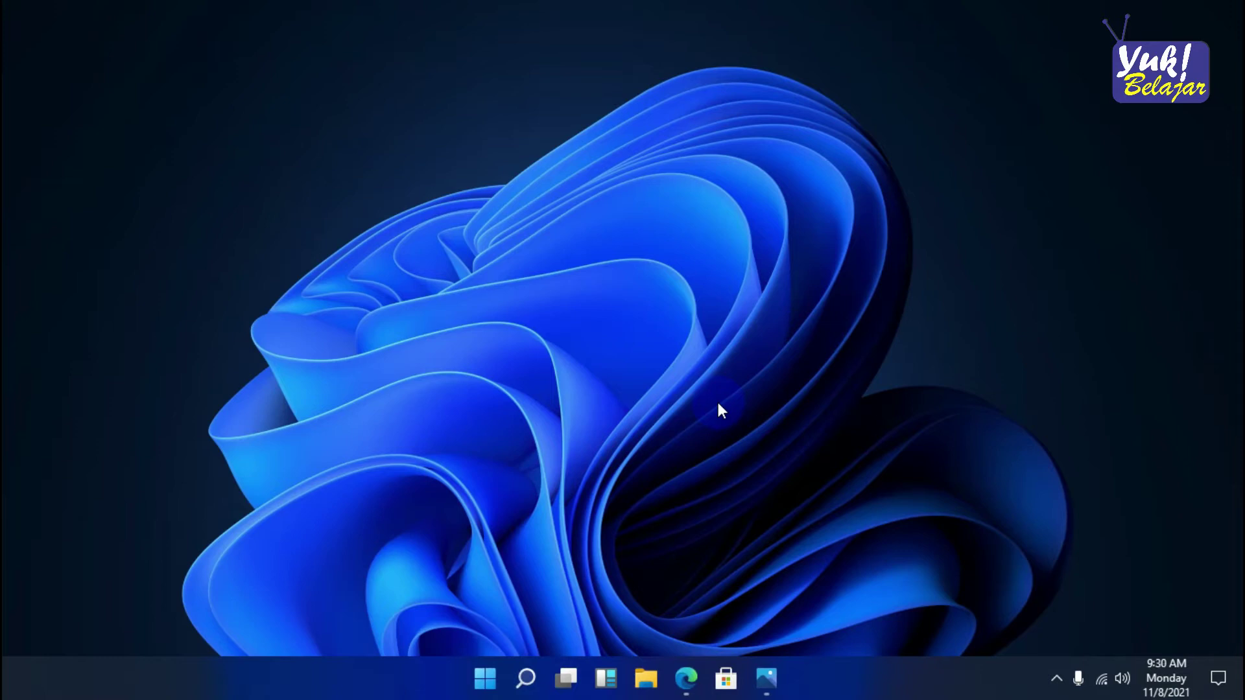
- Start Microsoft Word and create a new blank document
left_click(483, 678)
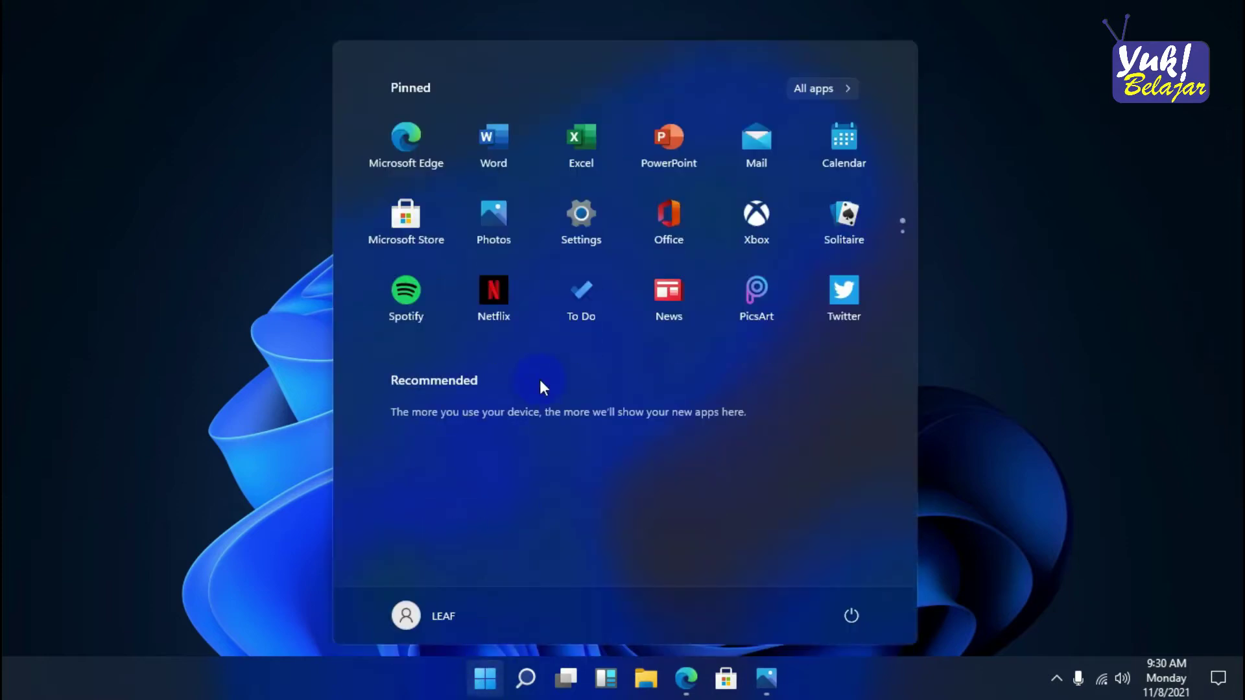
left_click(498, 161)
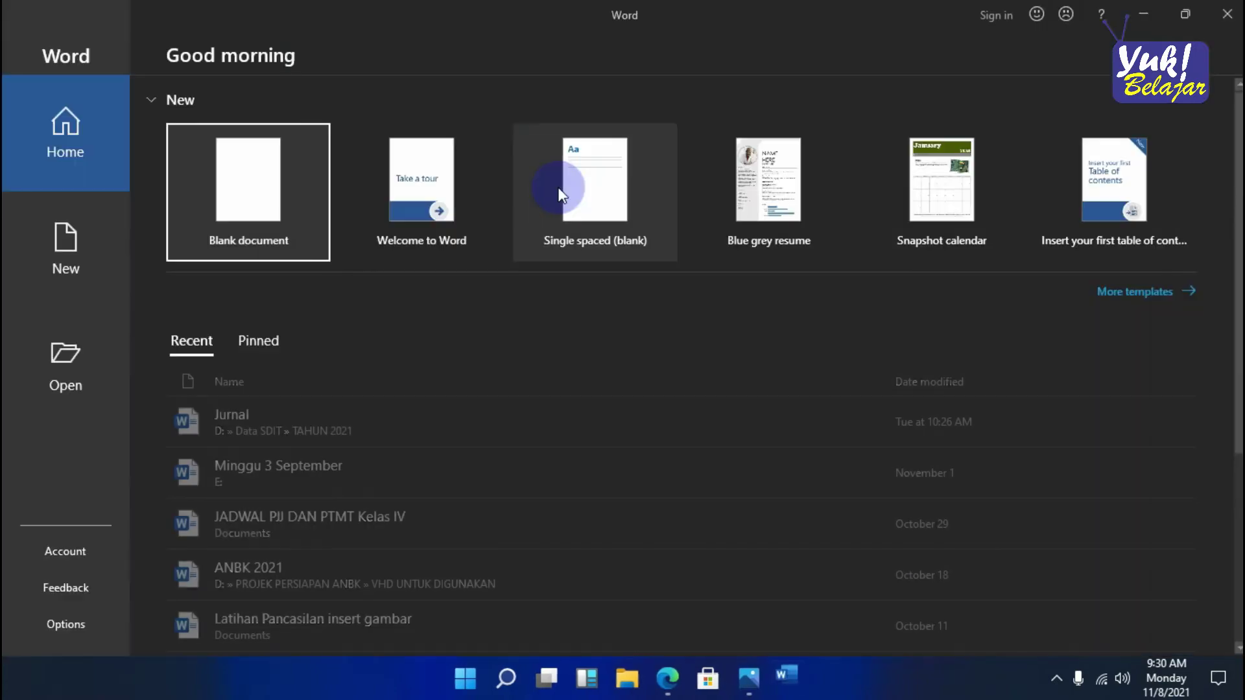
left_click(284, 186)
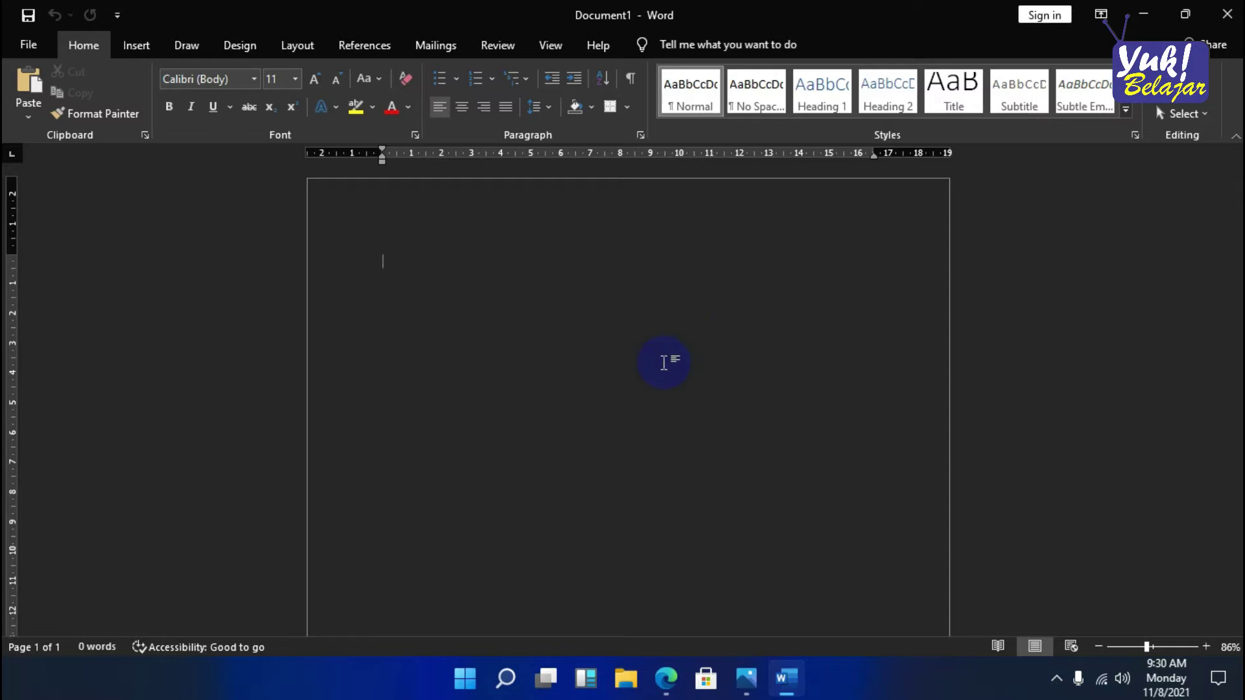
- Change the document's page orientation to Landscape
scroll(651, 308, "down", 1)
scroll(651, 308, "down", 5)
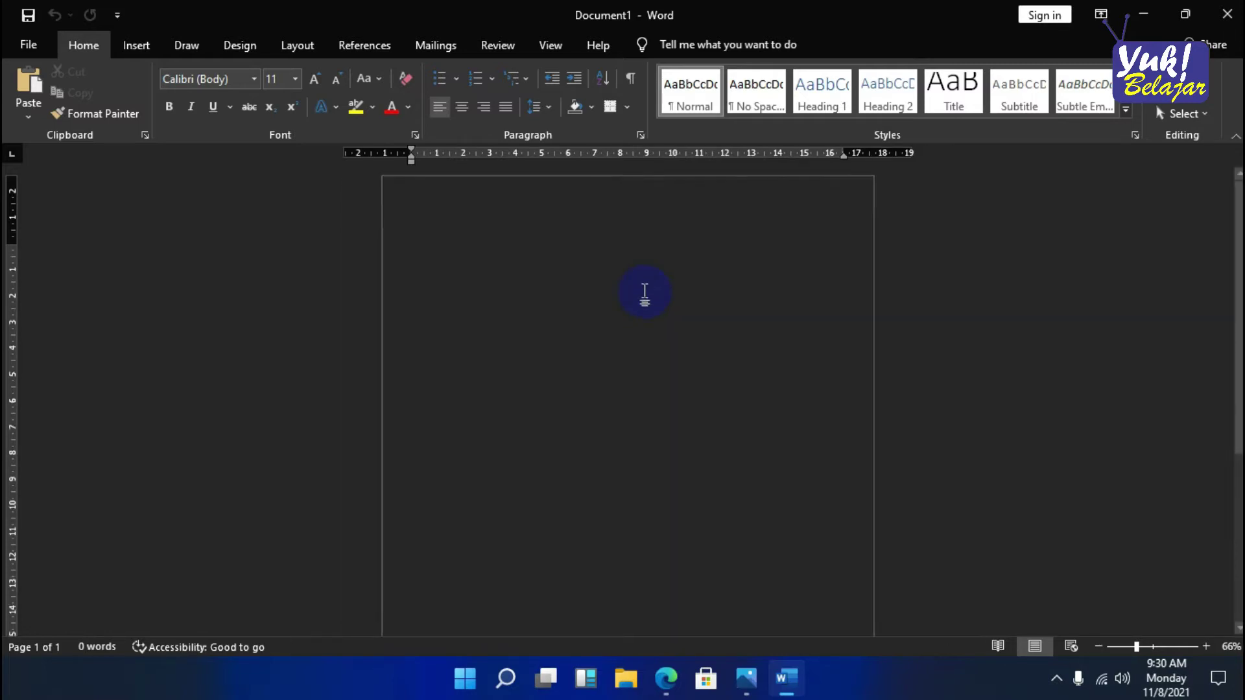
scroll(606, 304, "up", 1)
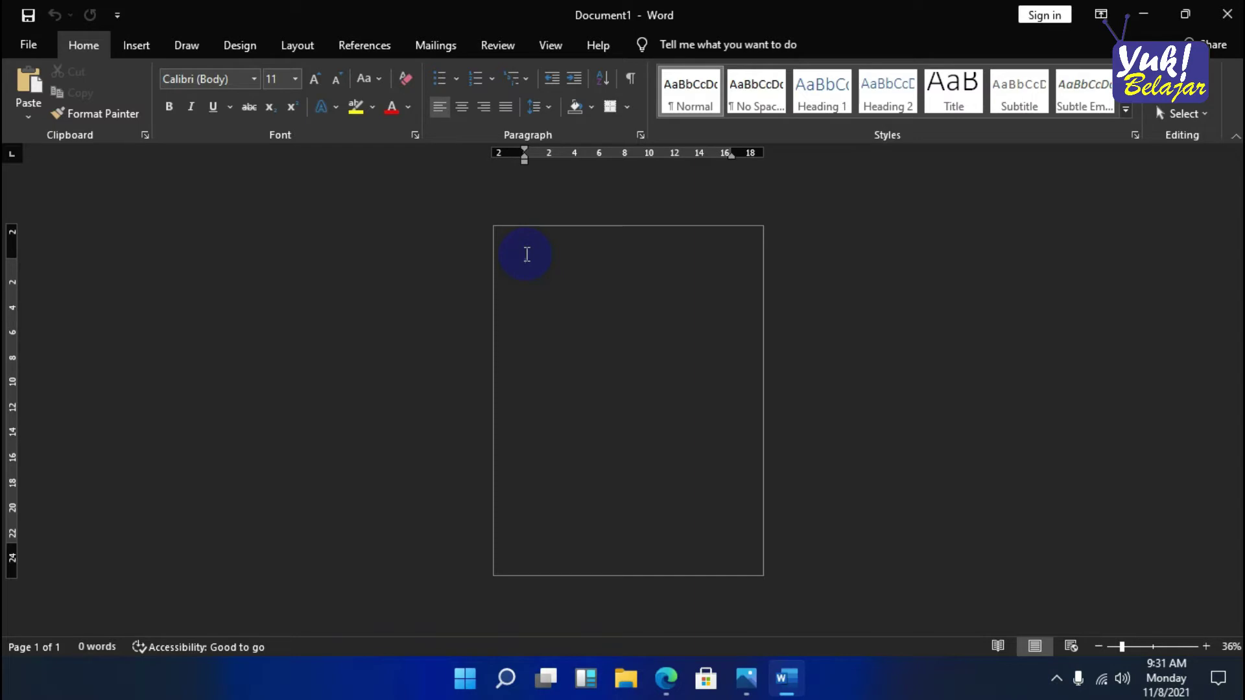
left_click(293, 50)
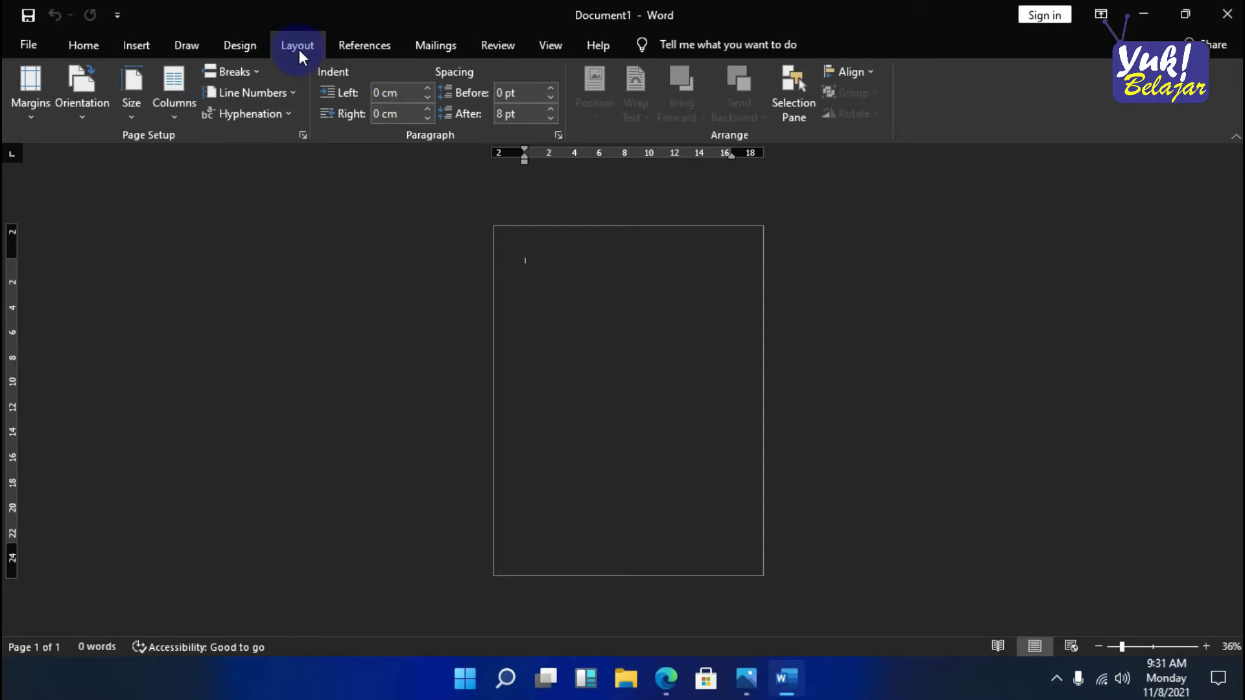
left_click(79, 121)
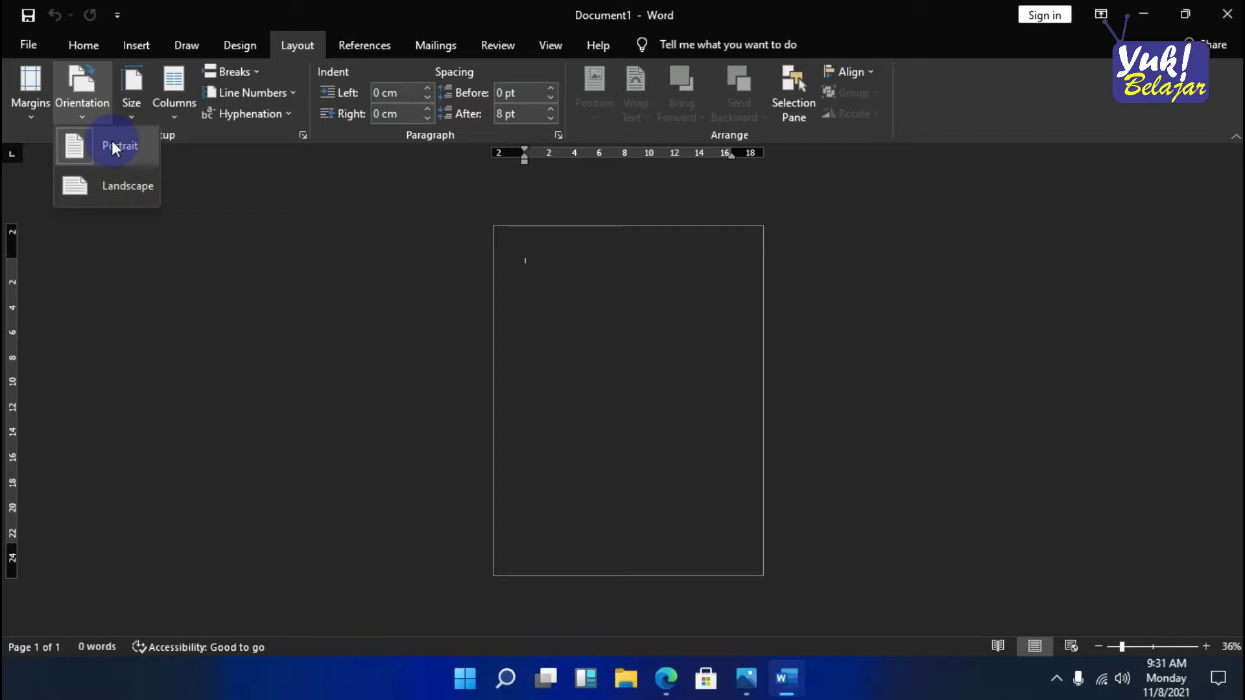
left_click(106, 186)
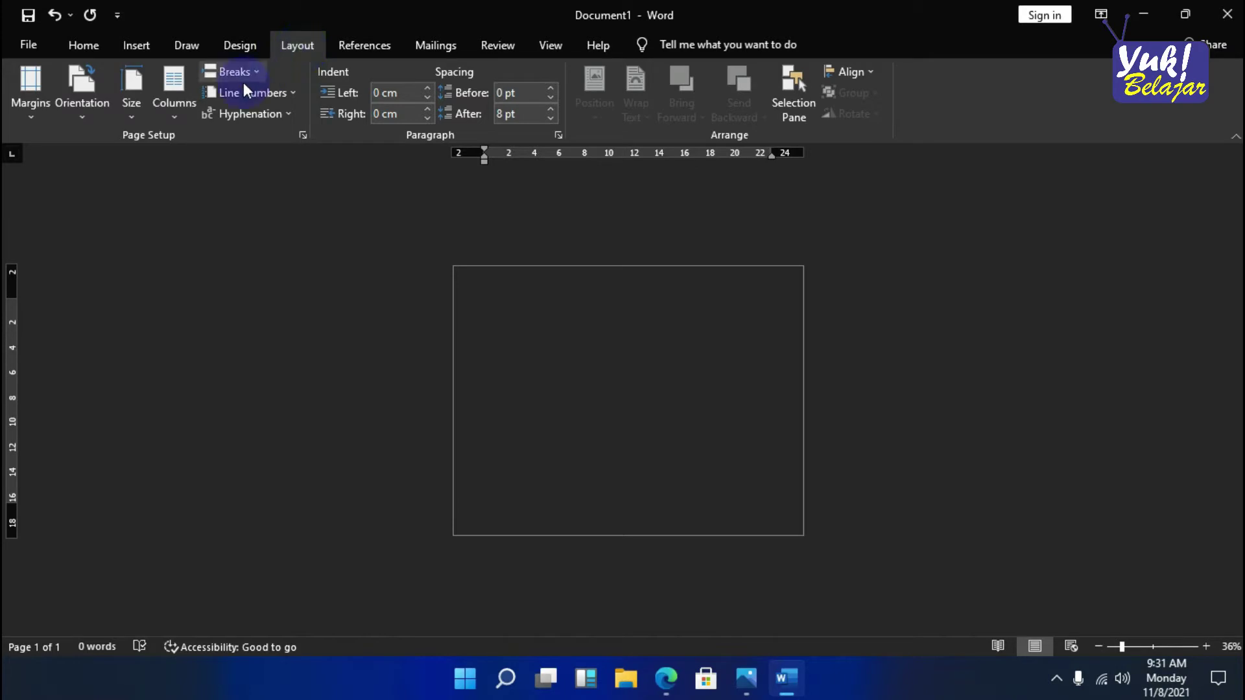
- Set the paper size to Legal, 21.59 cm x 35.56 cm
left_click(131, 120)
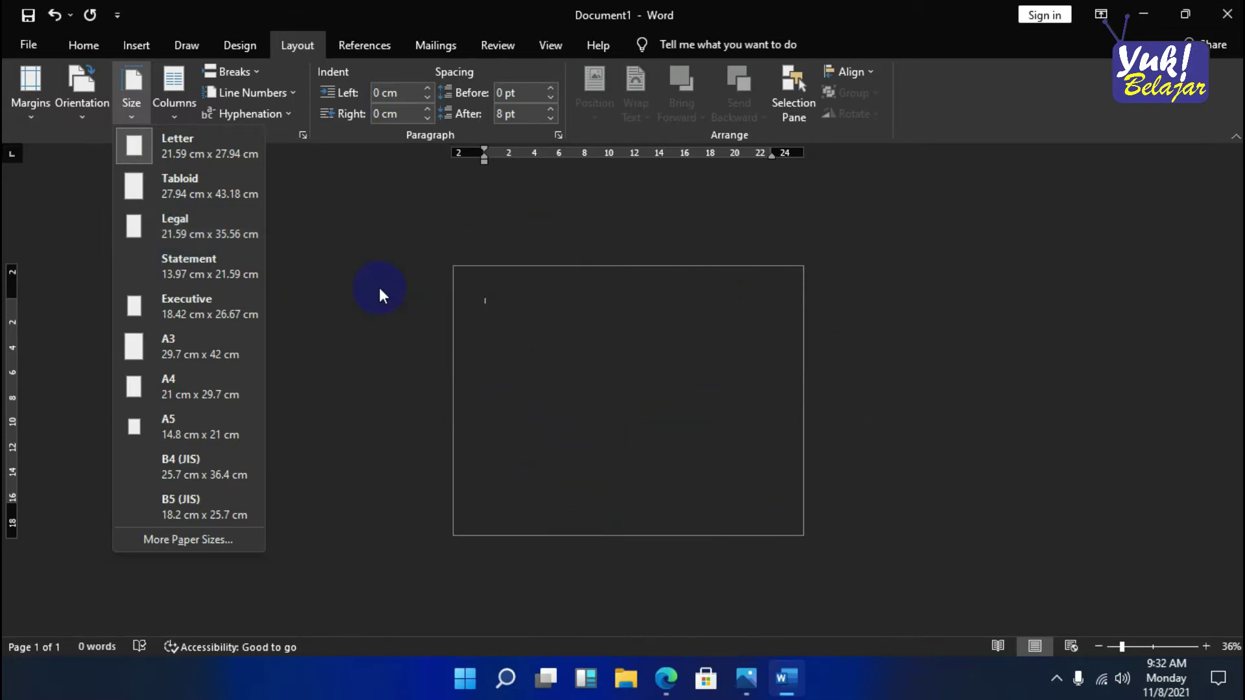
left_click(199, 232)
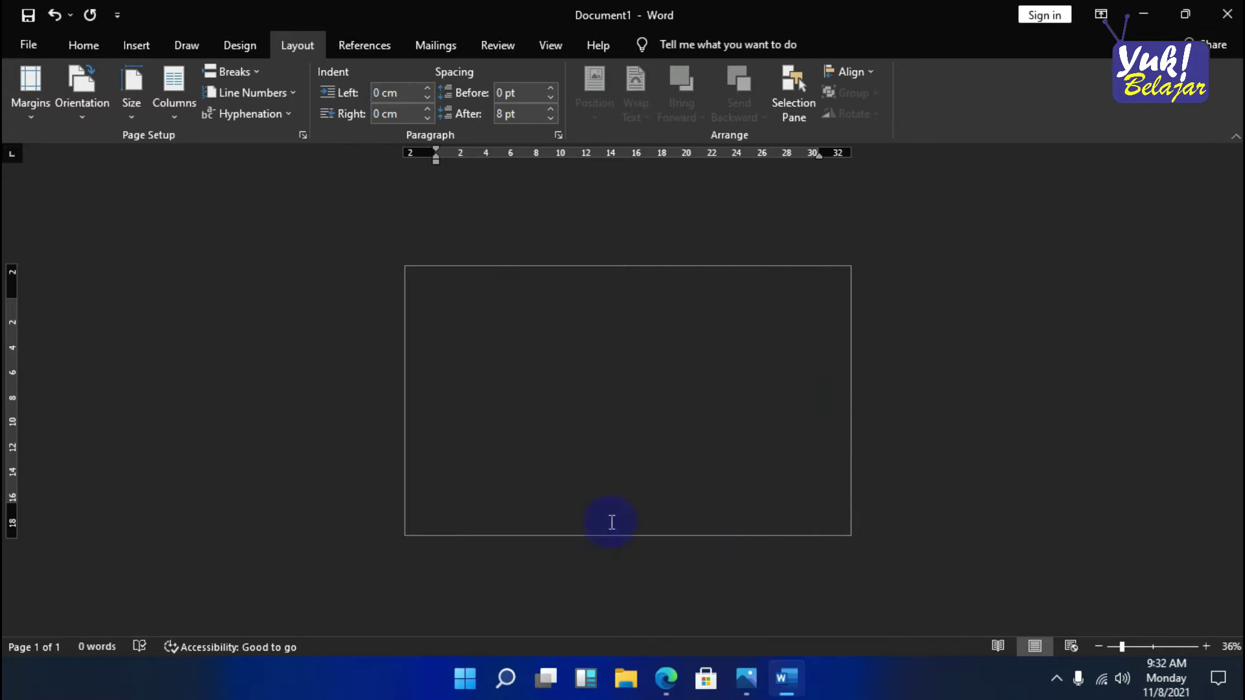
scroll(566, 373, "up", 2, "ctrl")
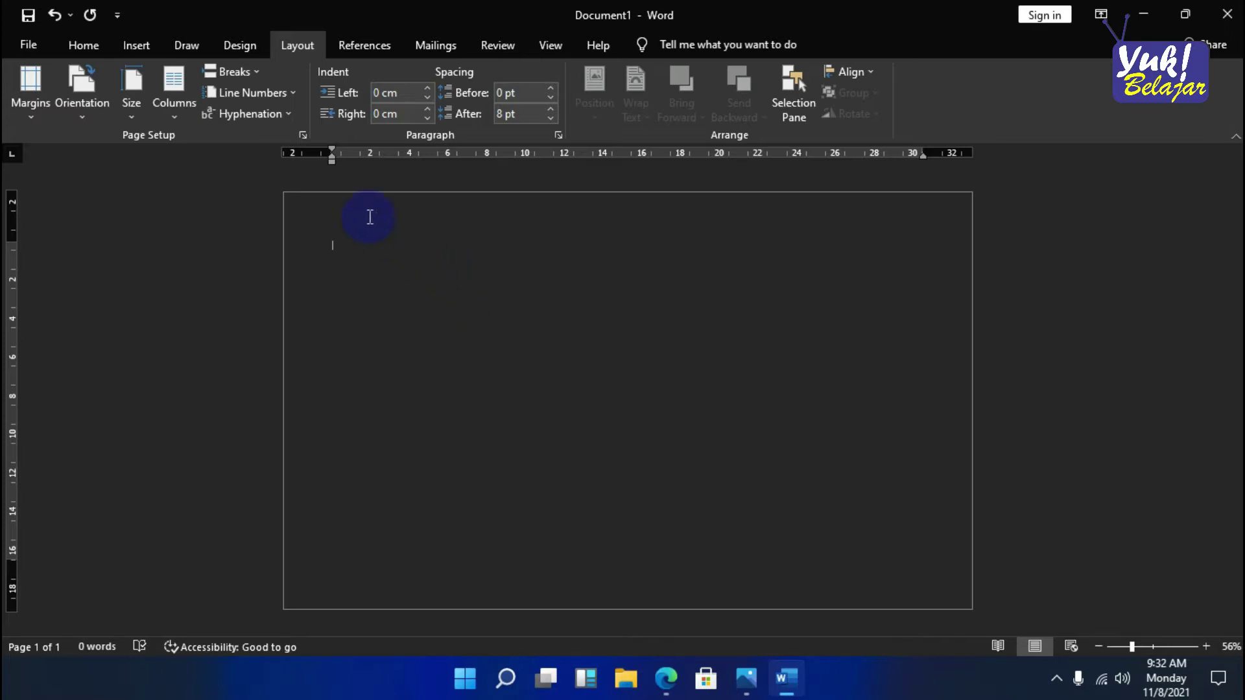
- Try inserting a table with two columns and one row, select its cells, and undo the insertion
left_click(137, 46)
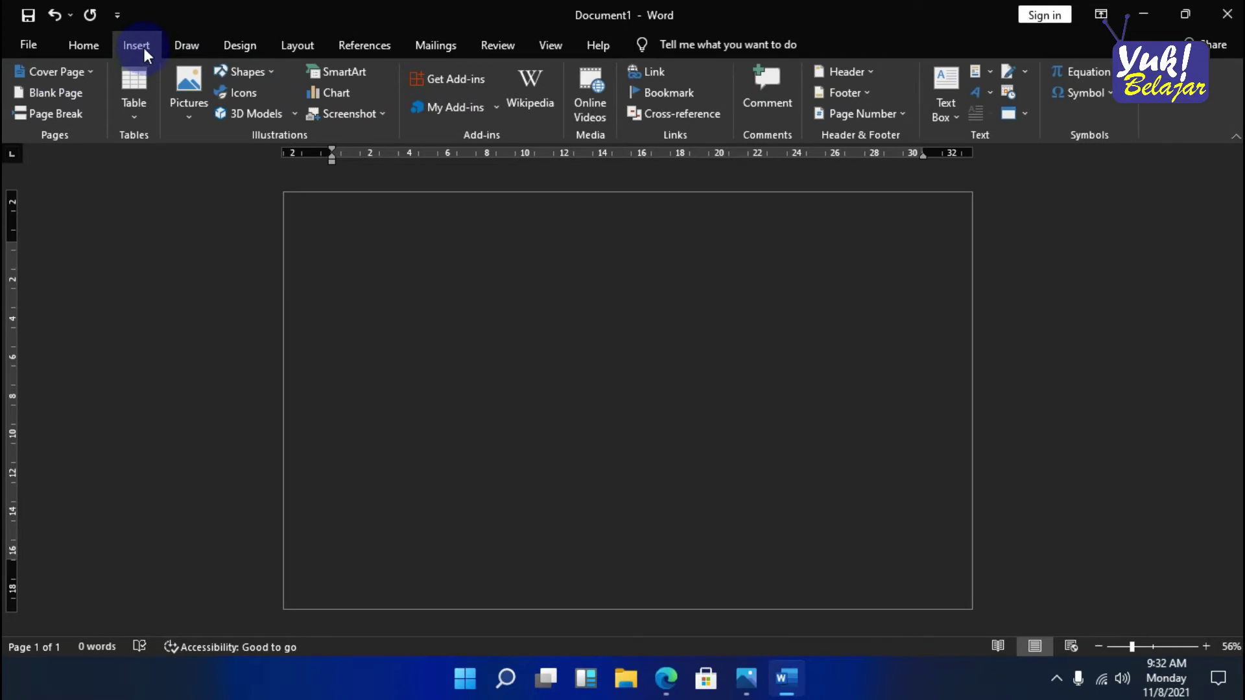
left_click(134, 117)
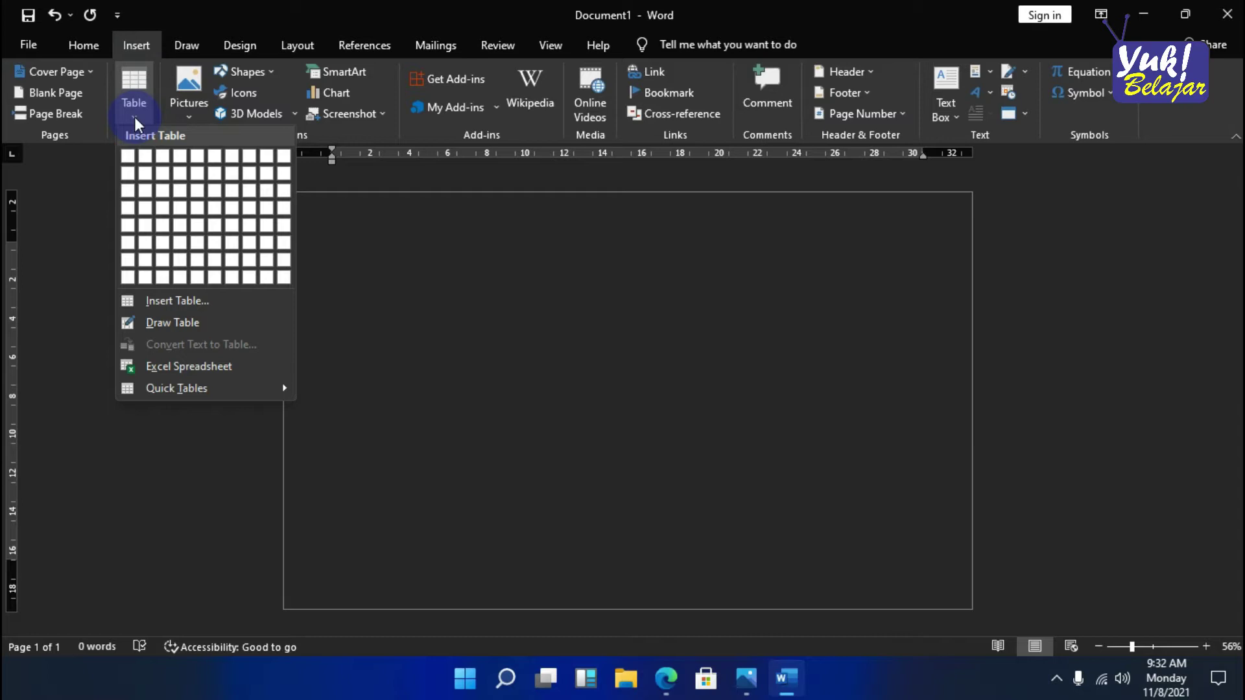
left_click(143, 161)
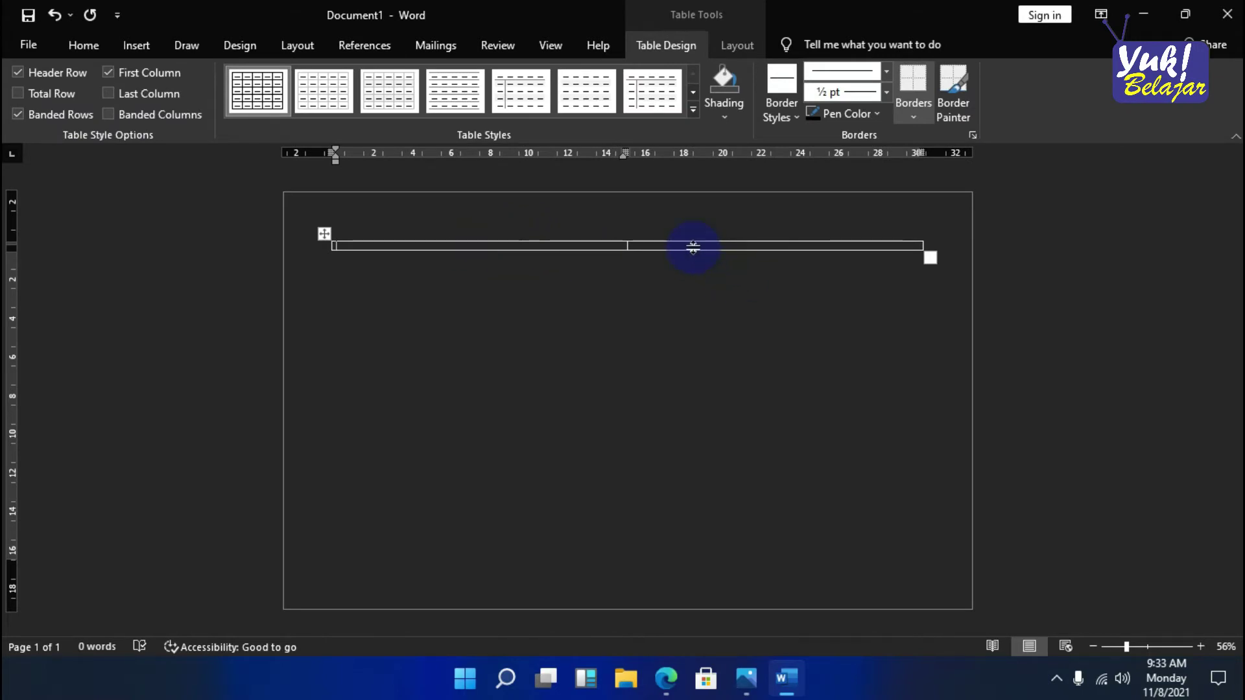
left_click_drag(503, 244, 686, 242)
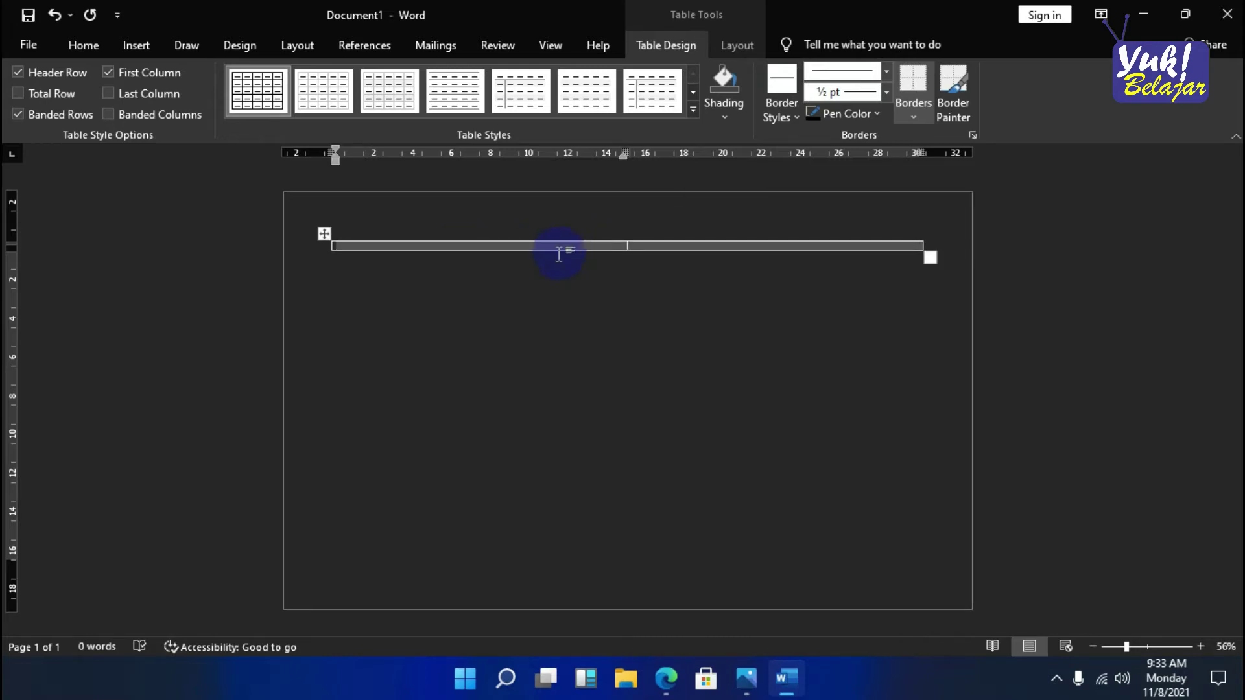
left_click(504, 249)
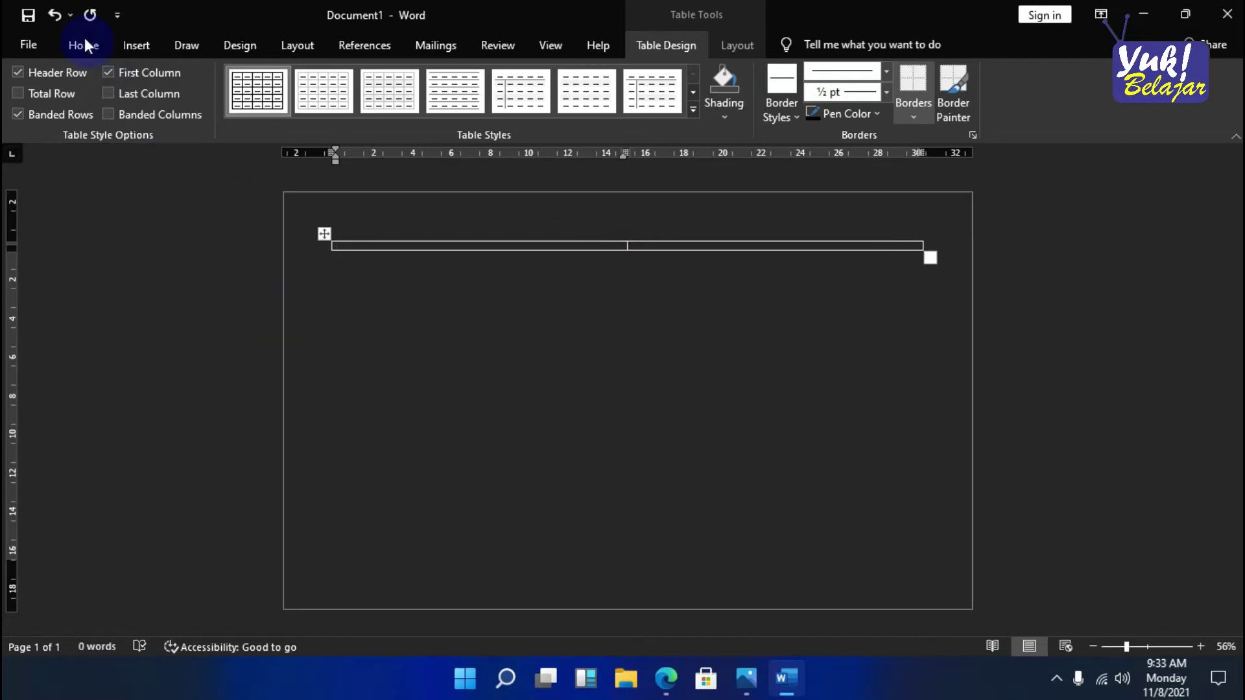
left_click(54, 15)
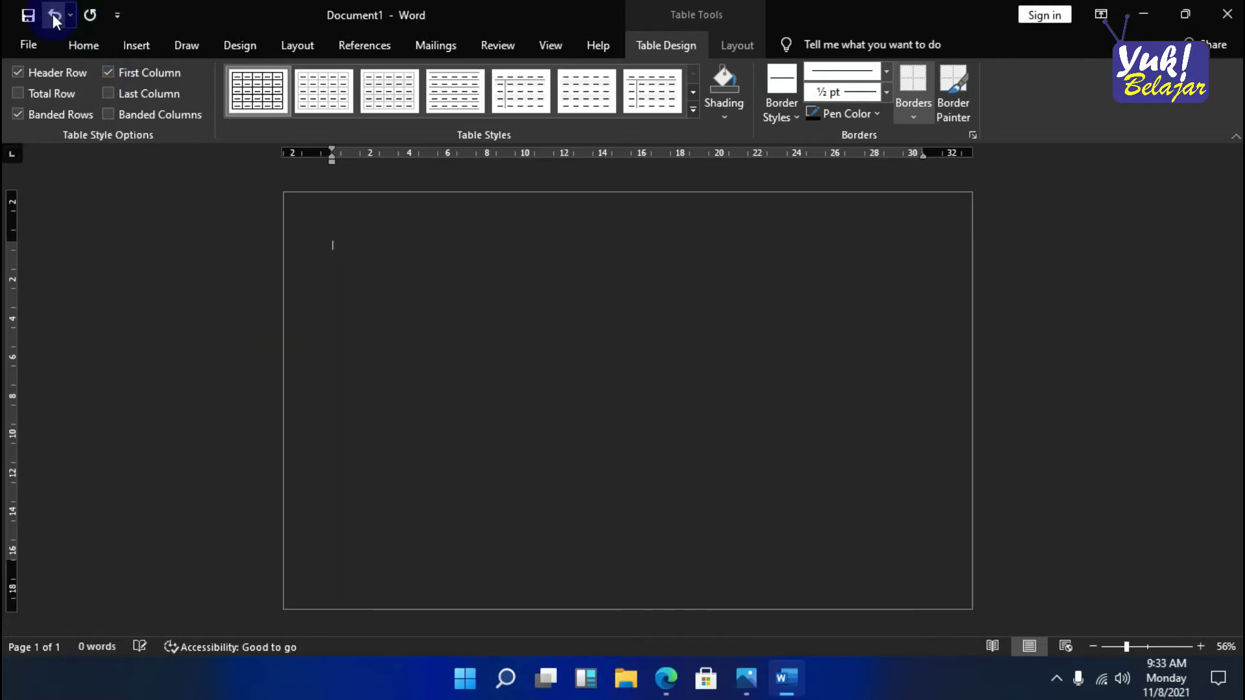
- Insert a trial table with three columns and two rows
left_click(141, 44)
left_click(131, 122)
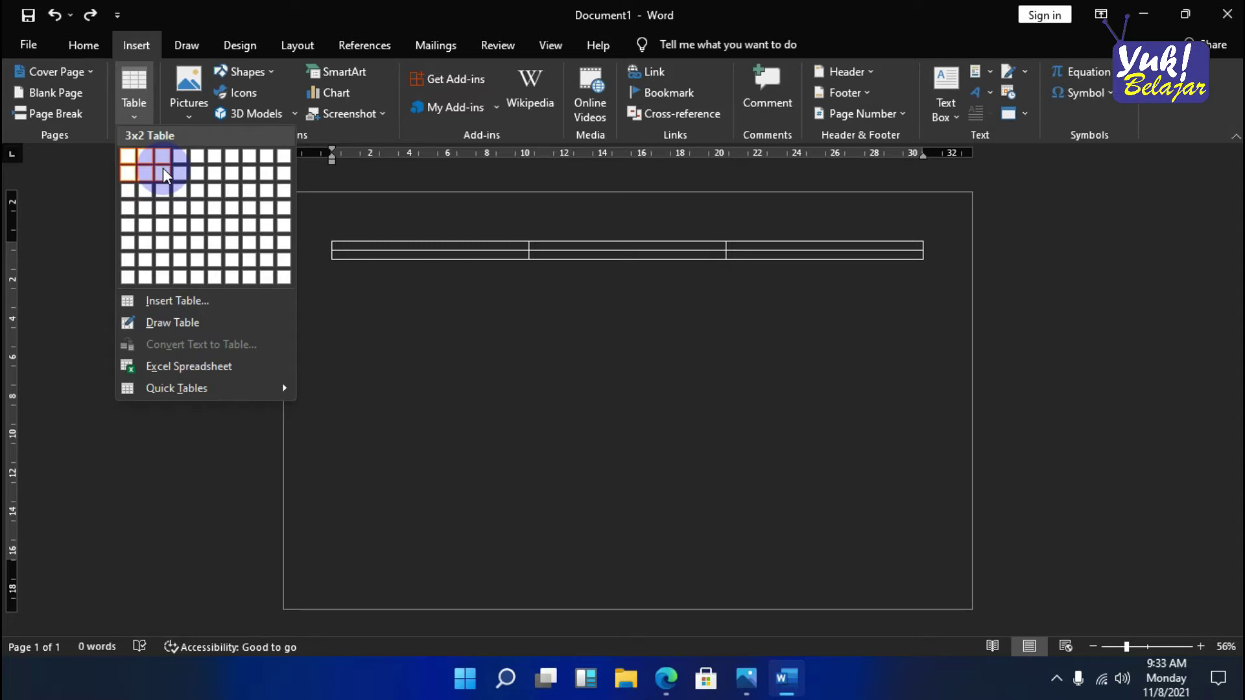
left_click(163, 168)
- Select individual columns and the second row of the trial table, and undo the table's insertion
double_click(428, 257)
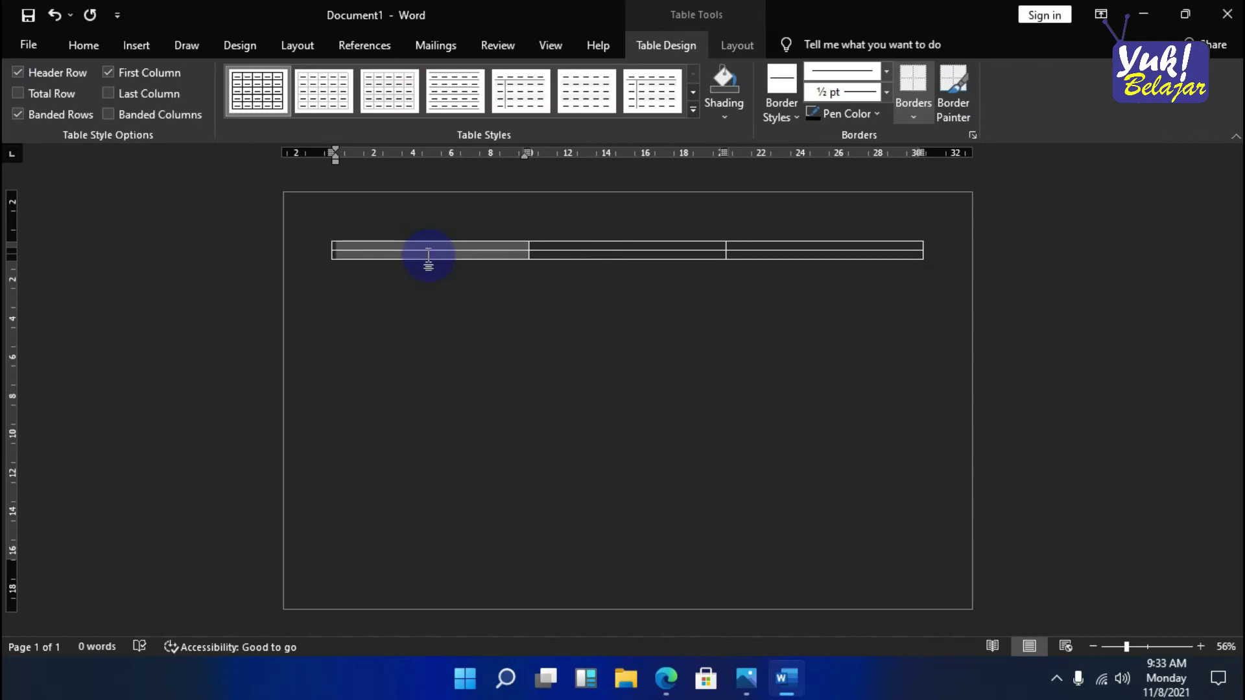
left_click_drag(672, 246, 667, 262)
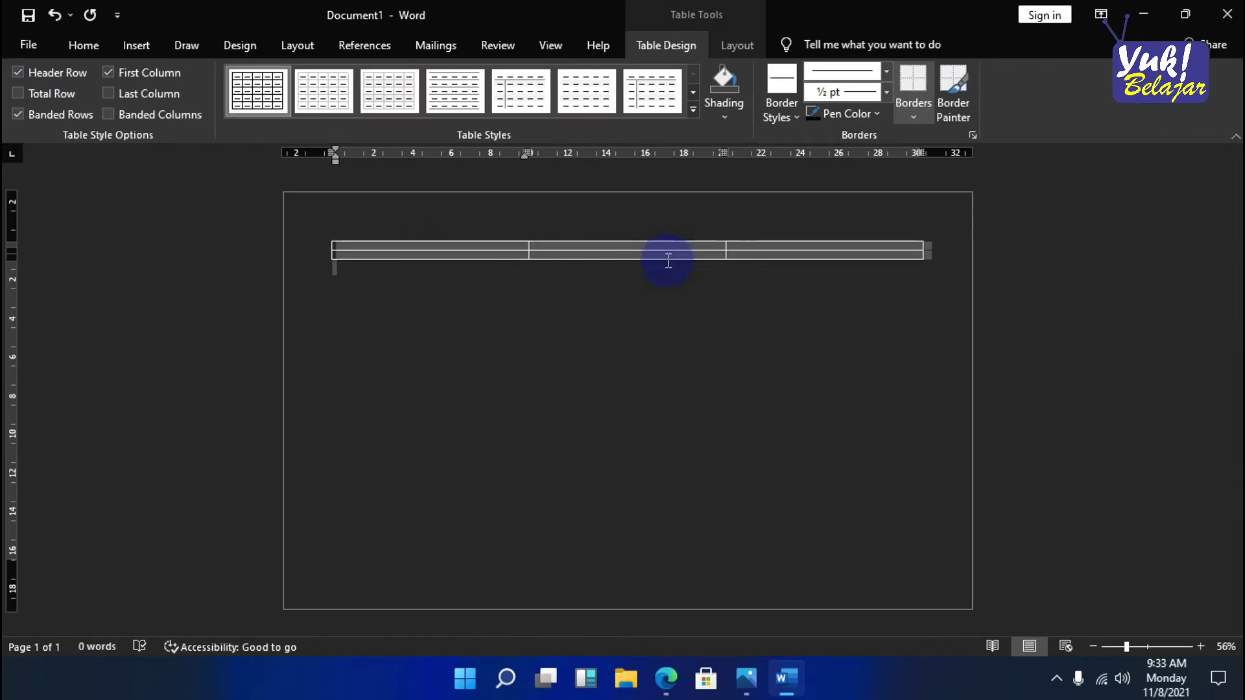
left_click(747, 250)
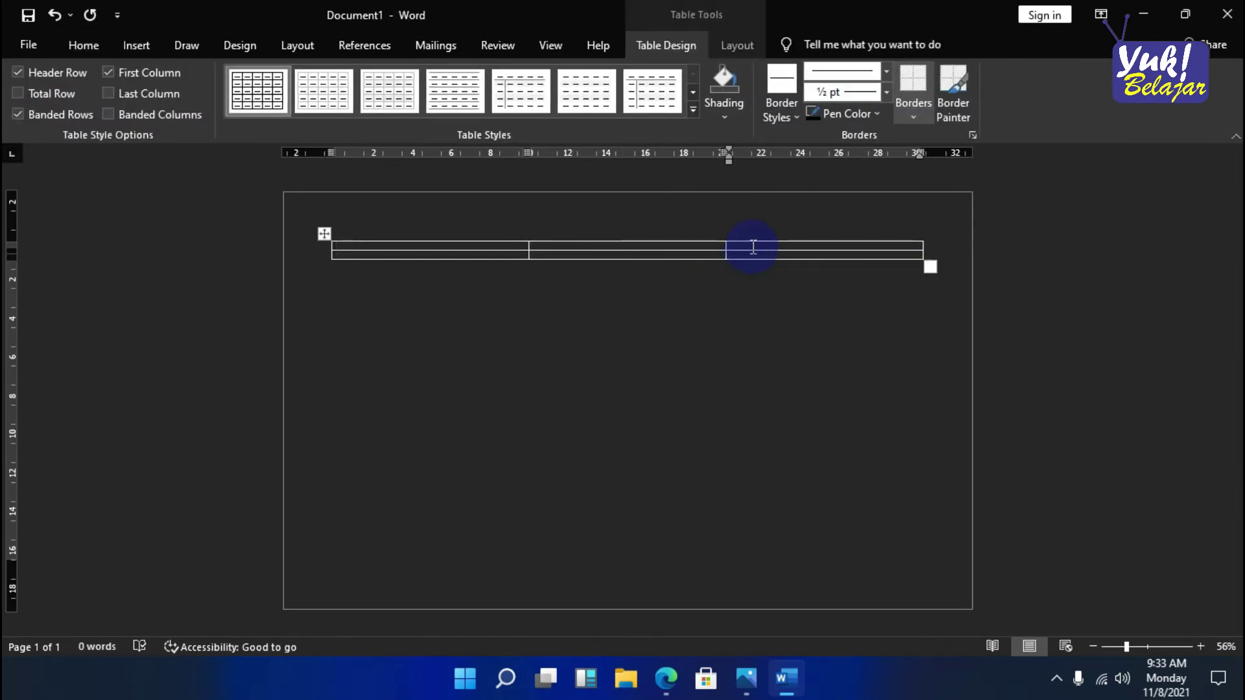
left_click_drag(753, 246, 746, 254)
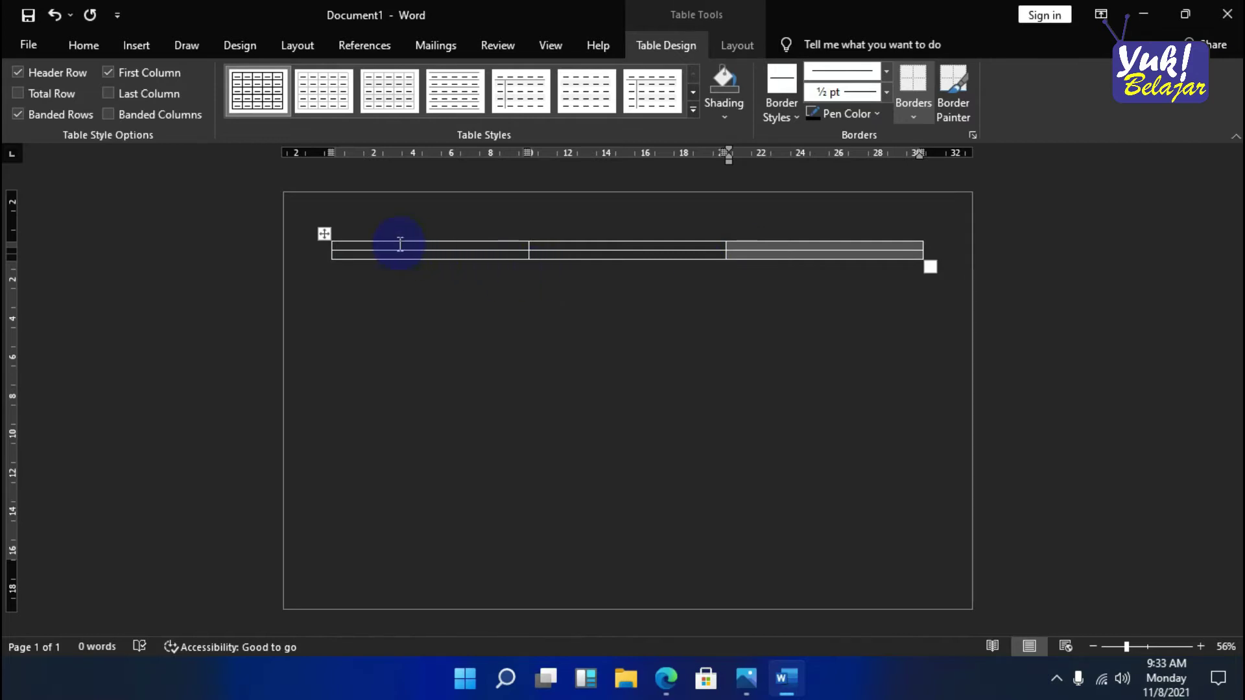
mouse_move(400, 245)
left_mouse_down()
mouse_move(769, 244)
mouse_move(515, 253)
left_mouse_up()
left_click_drag(605, 255, 782, 257)
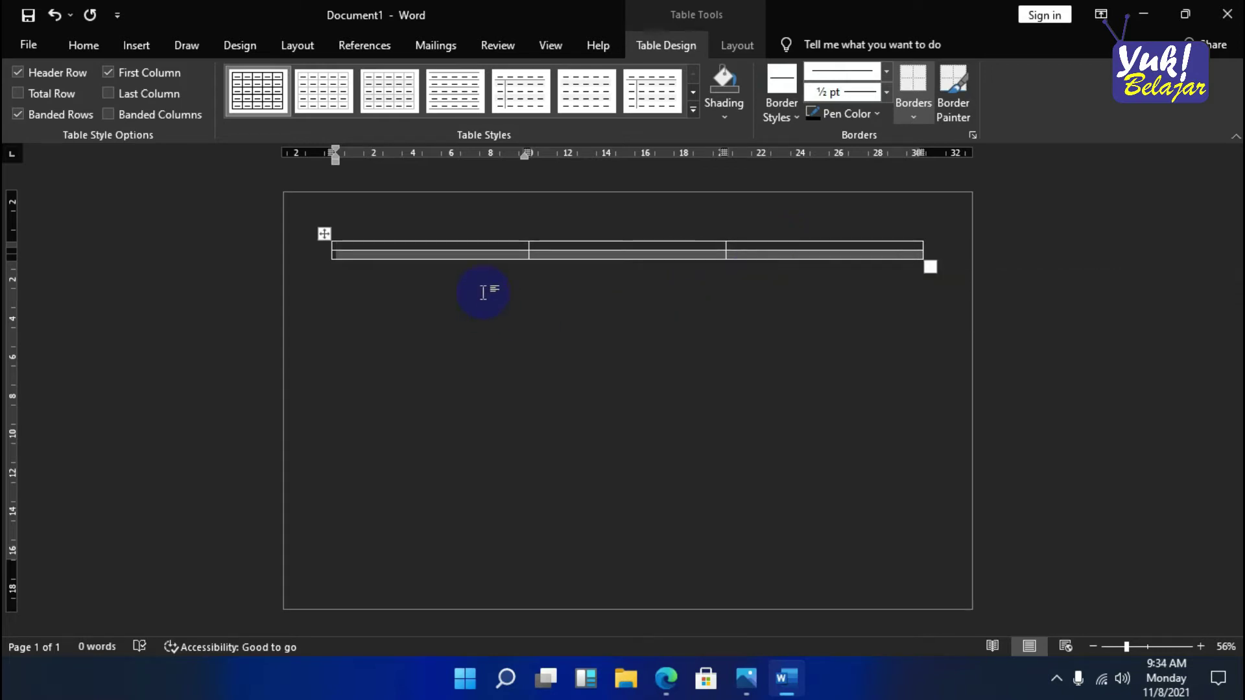
left_click(56, 16)
left_click(57, 17)
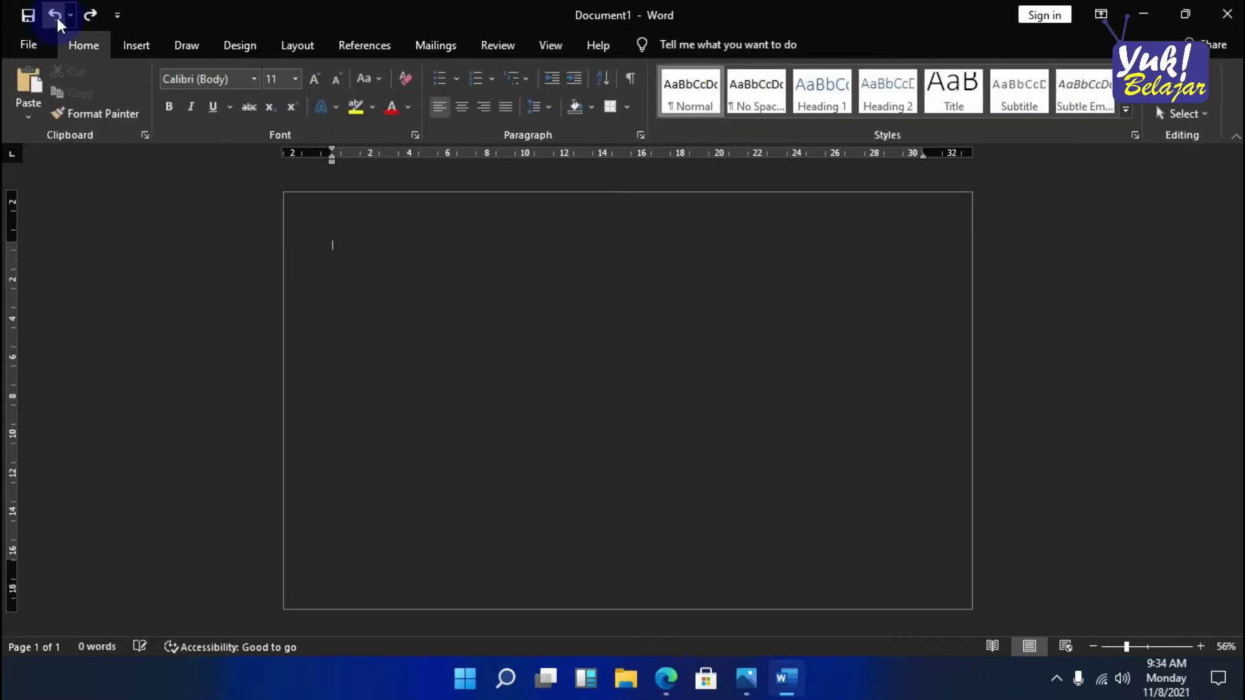
- Insert a table with eight columns and two rows at the start of the page
left_click(135, 47)
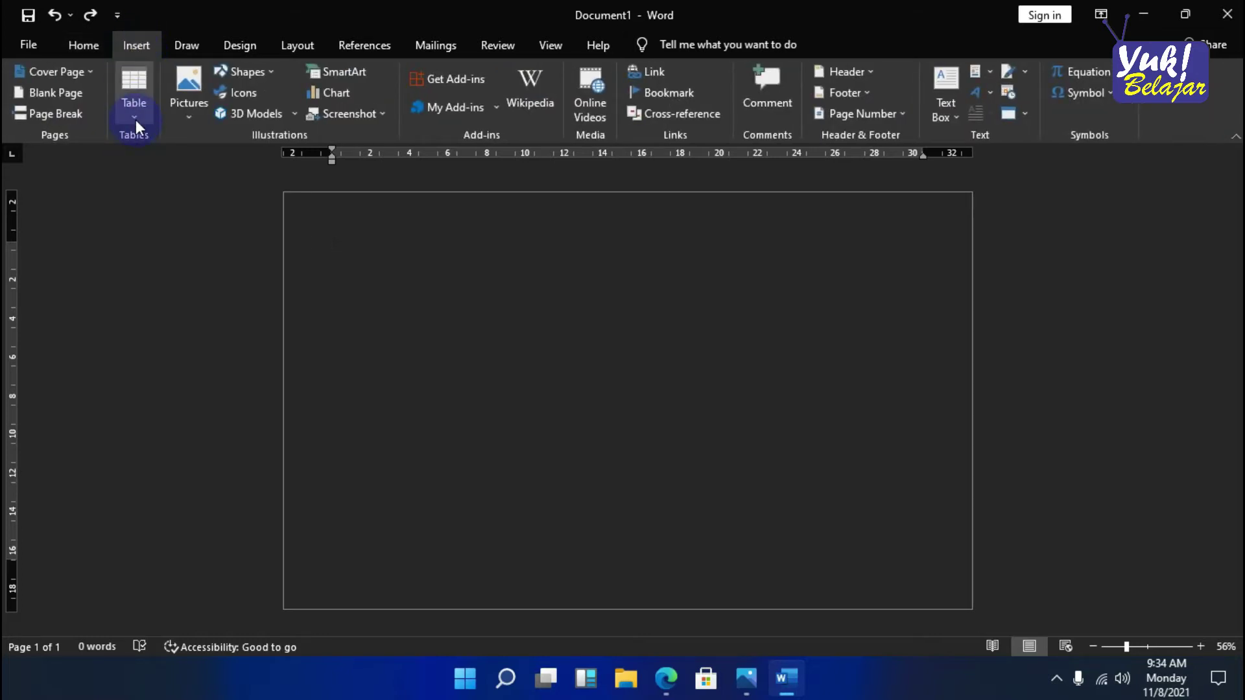
left_click(135, 119)
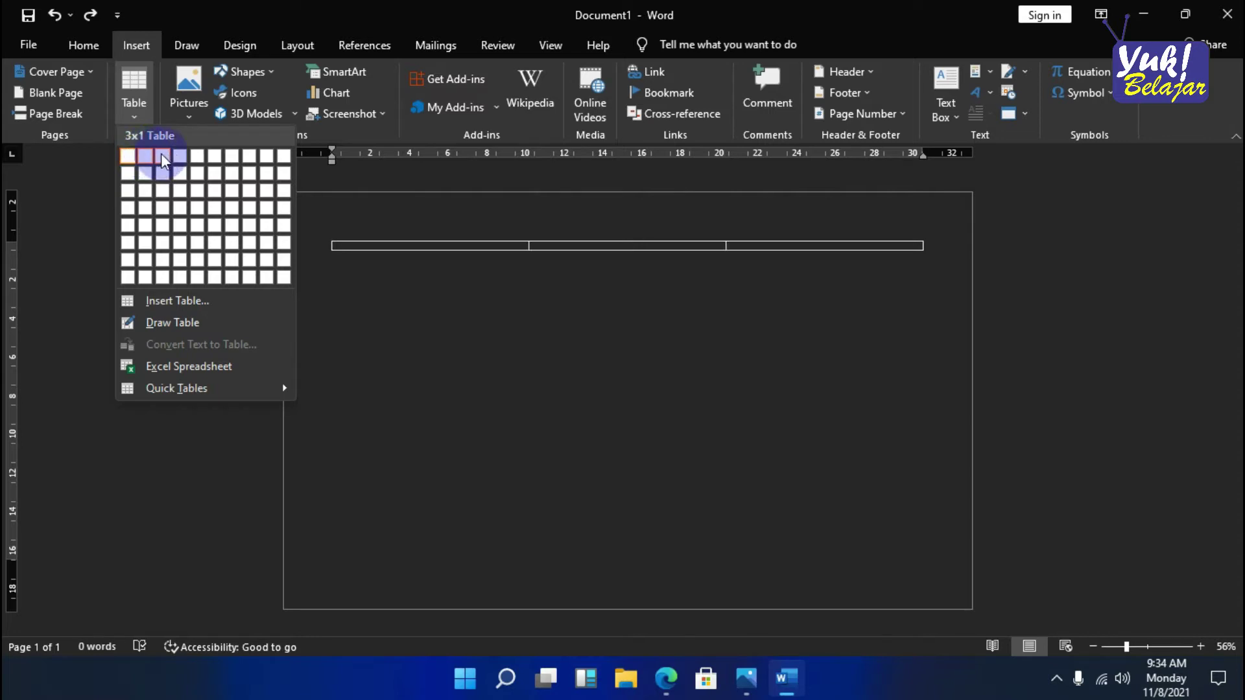
left_click(248, 169)
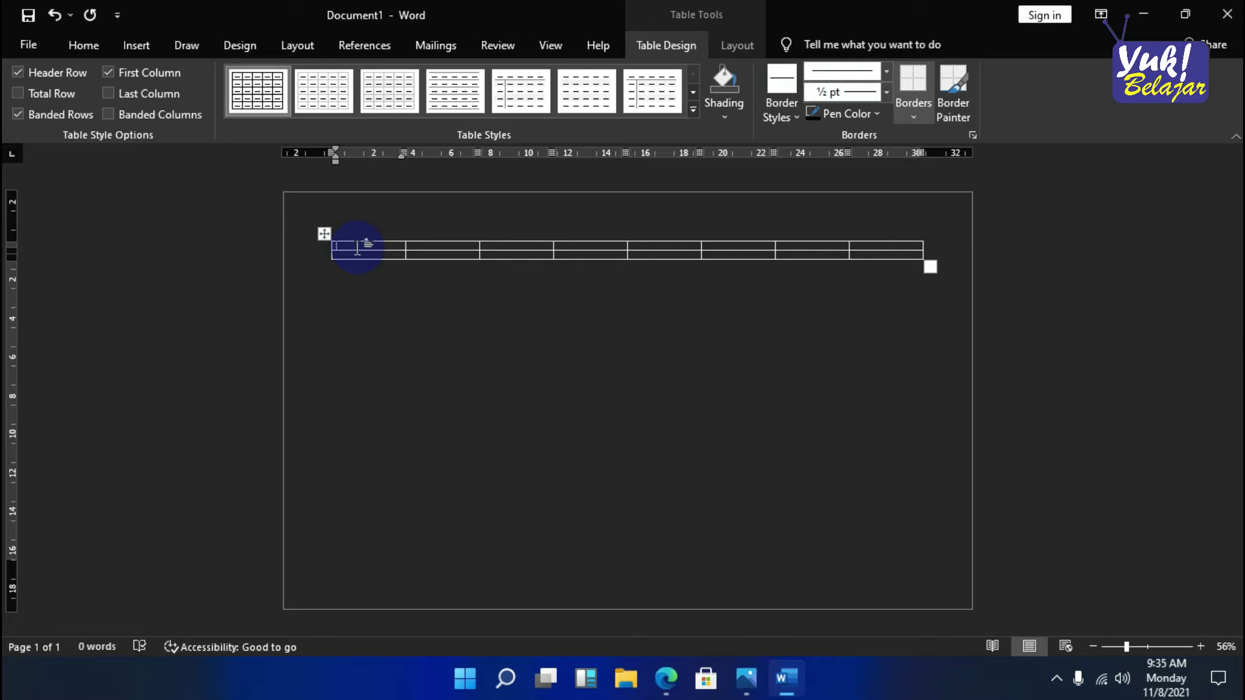
- Enter "JAM" in the first cell of the table's top row and "PJJ" in the second
type("JAM")
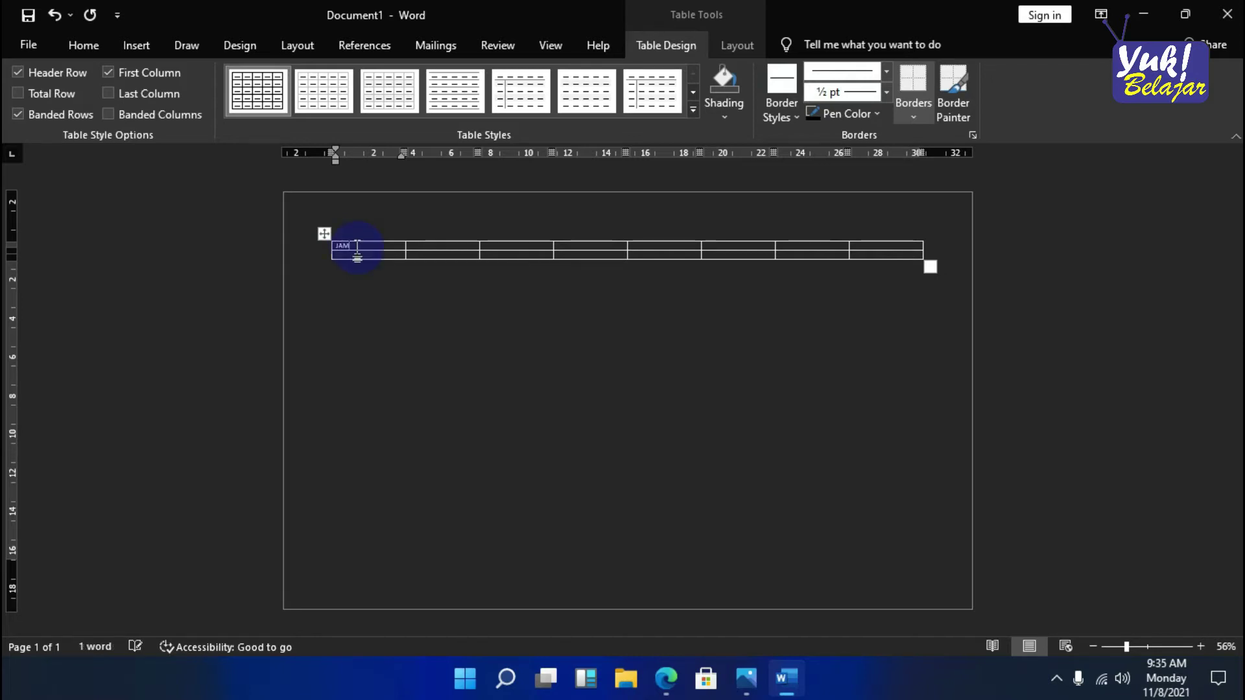
scroll(342, 245, "up", 2)
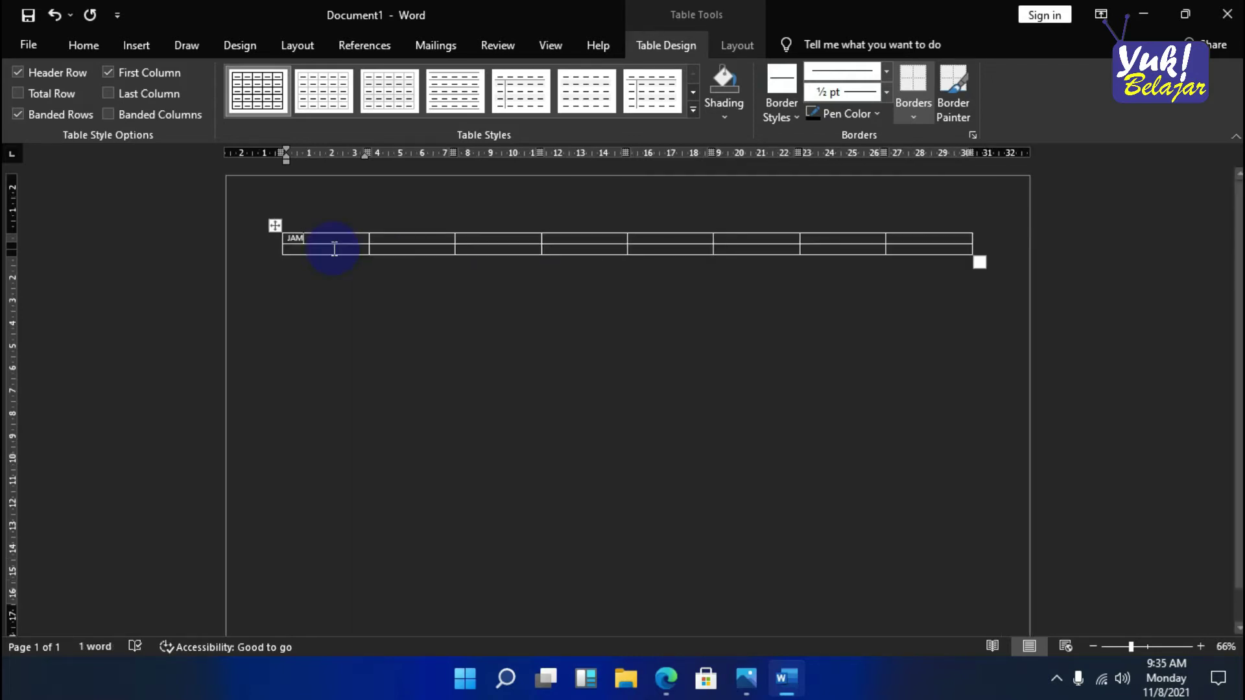
scroll(333, 248, "up", 4)
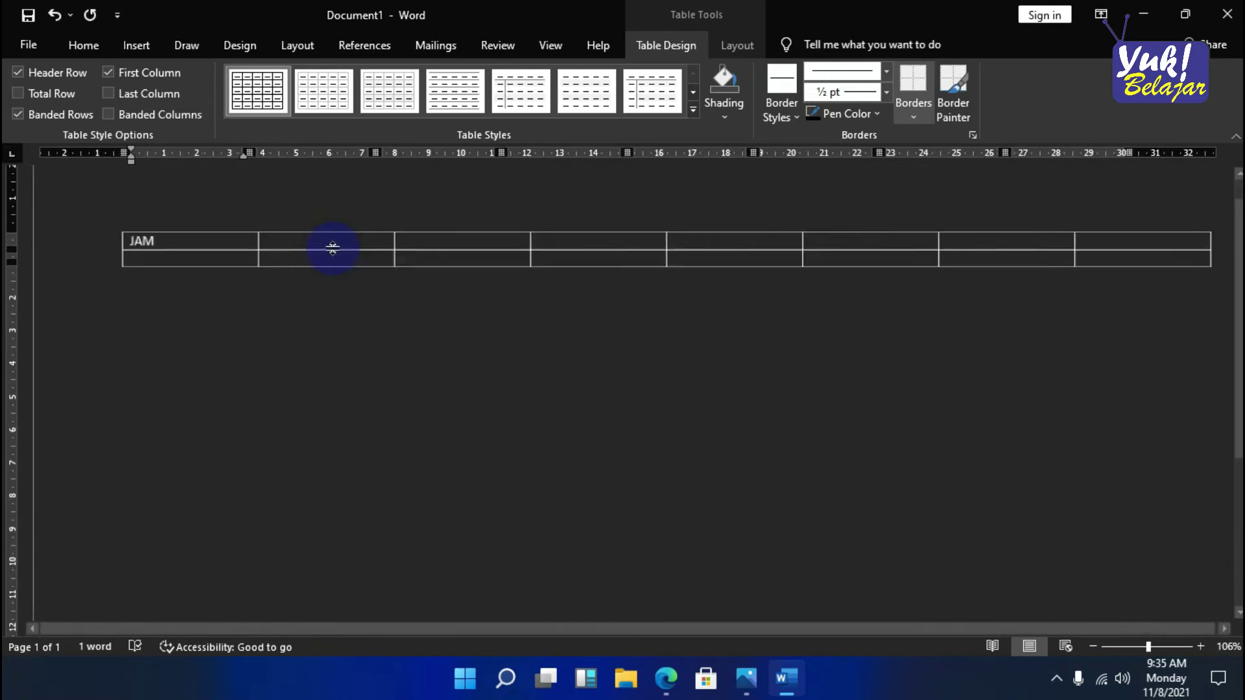
mouse_move(719, 625)
left_mouse_down()
mouse_move(829, 623)
mouse_move(709, 627)
left_mouse_up()
scroll(803, 567, "down", 1)
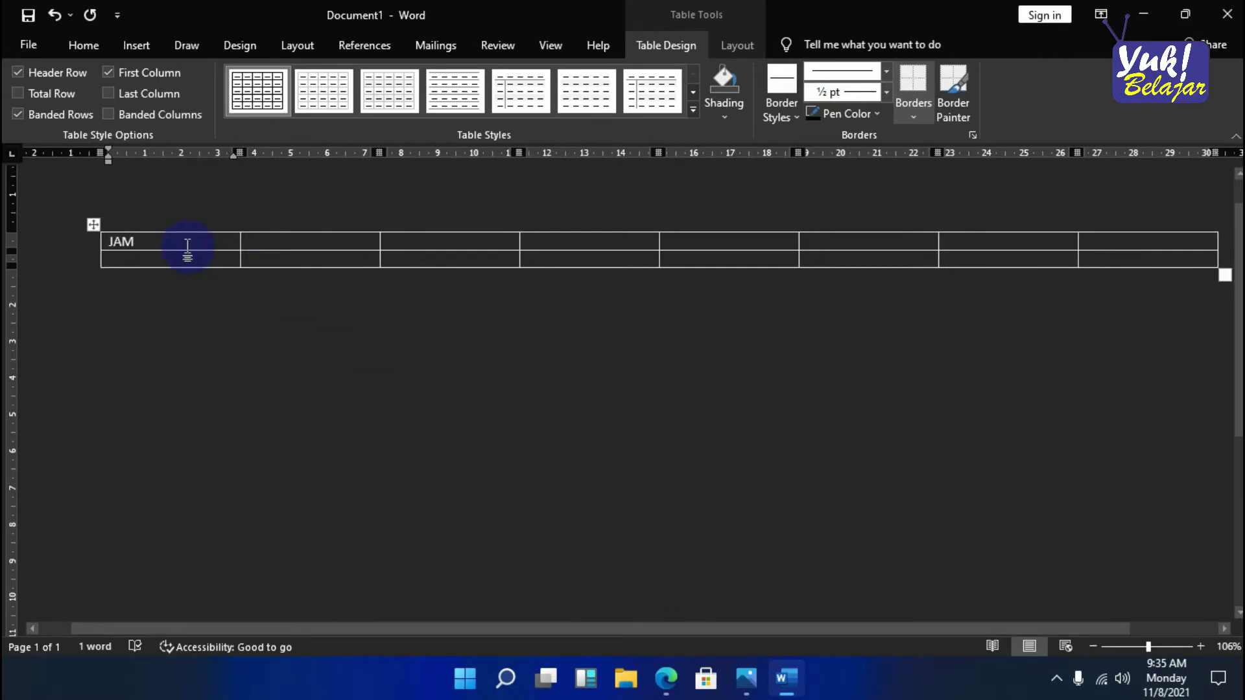
left_click(293, 245)
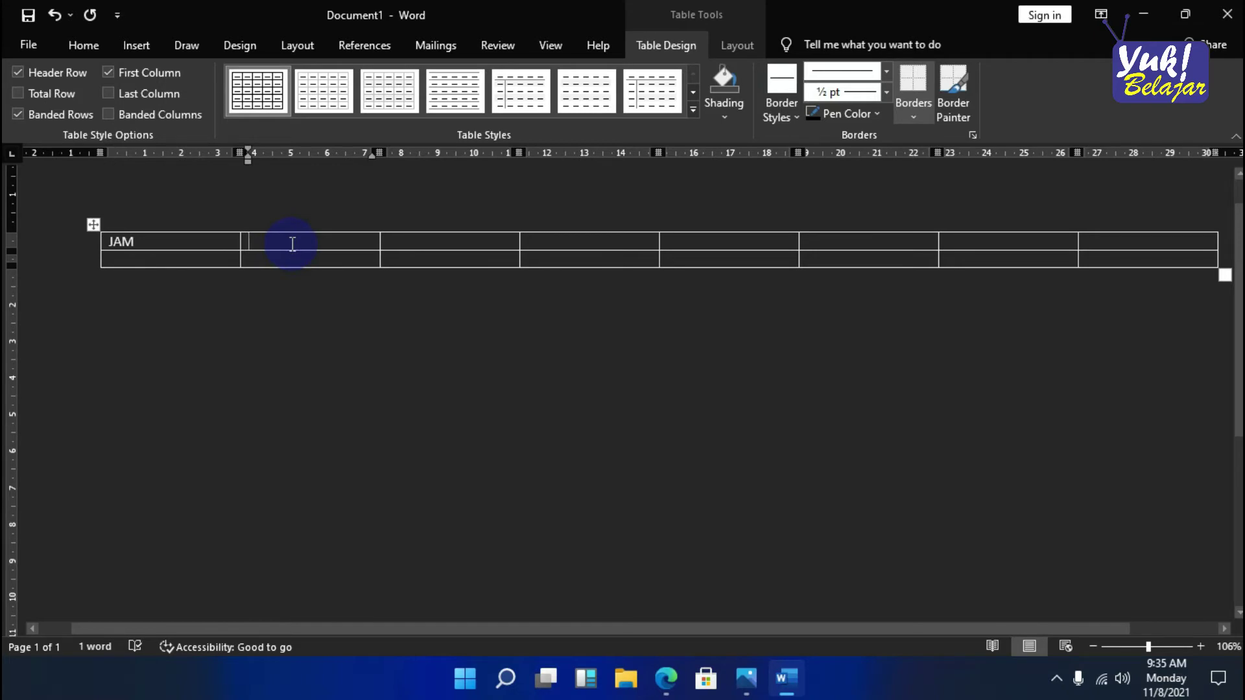
type("PJJ")
- Try to move the whole table down to free a line above it, and undo the move
scroll(675, 273, "up", 1)
mouse_move(676, 260)
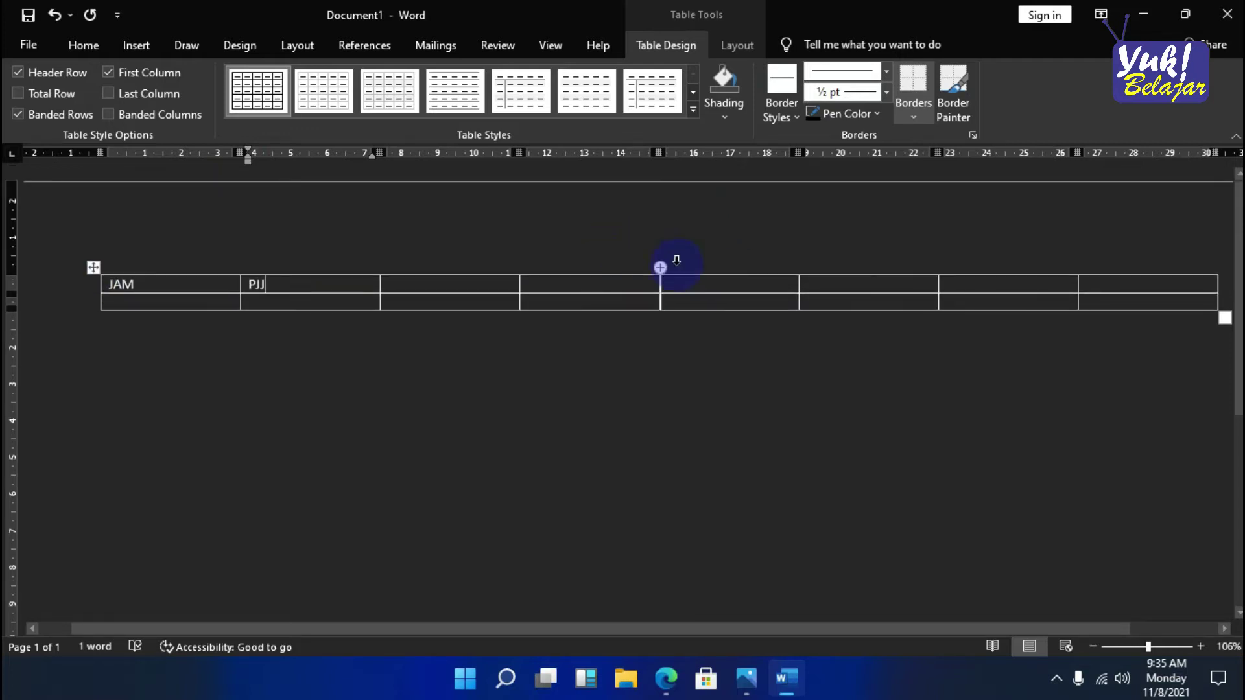
left_click(542, 382)
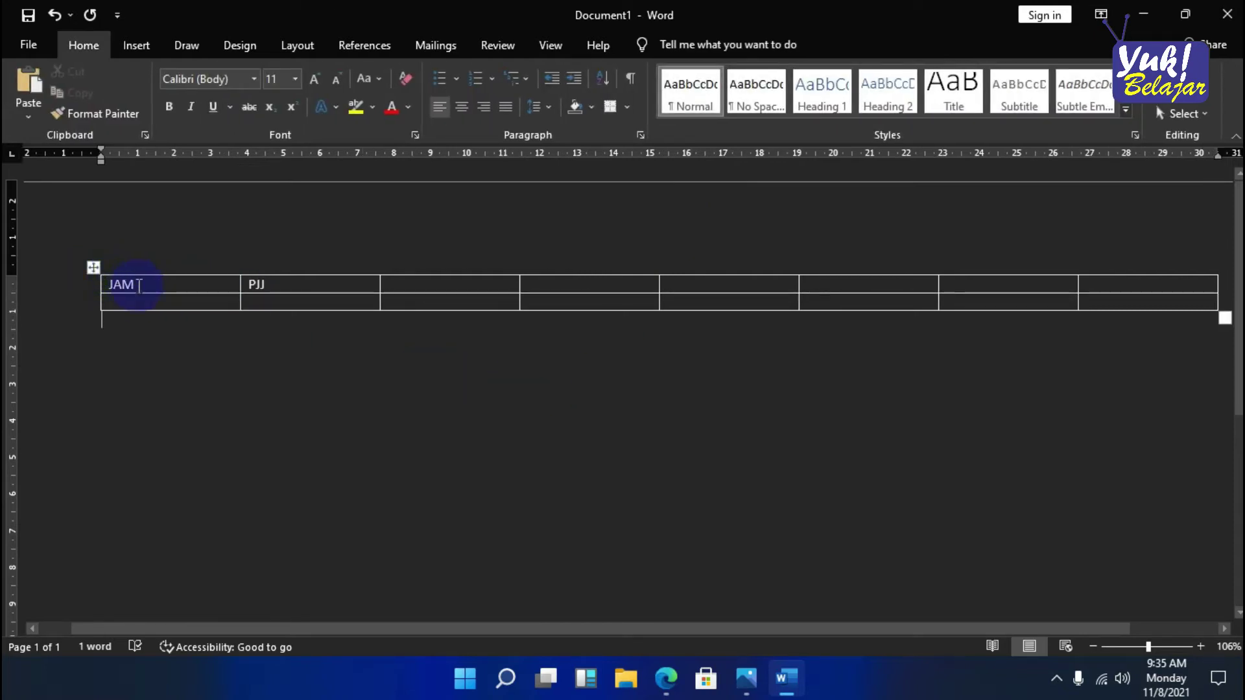
left_click(139, 286)
key("Left")
key("Left")
key("Left")
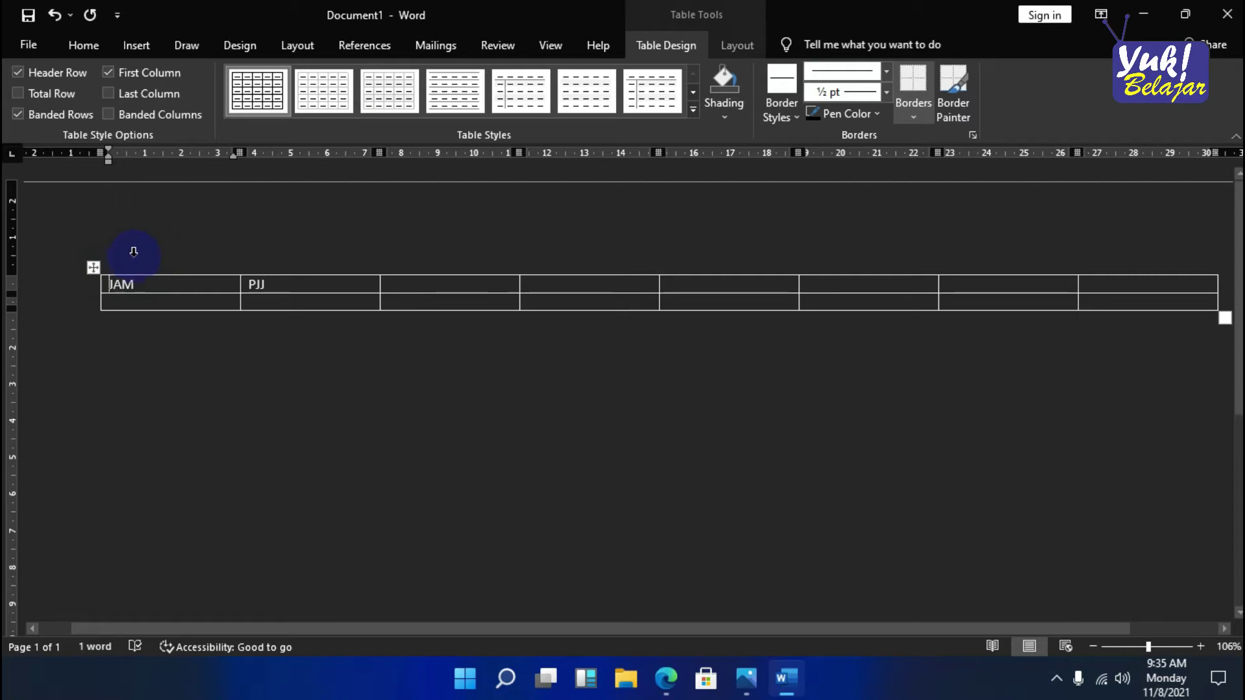
left_click_drag(94, 272, 95, 333)
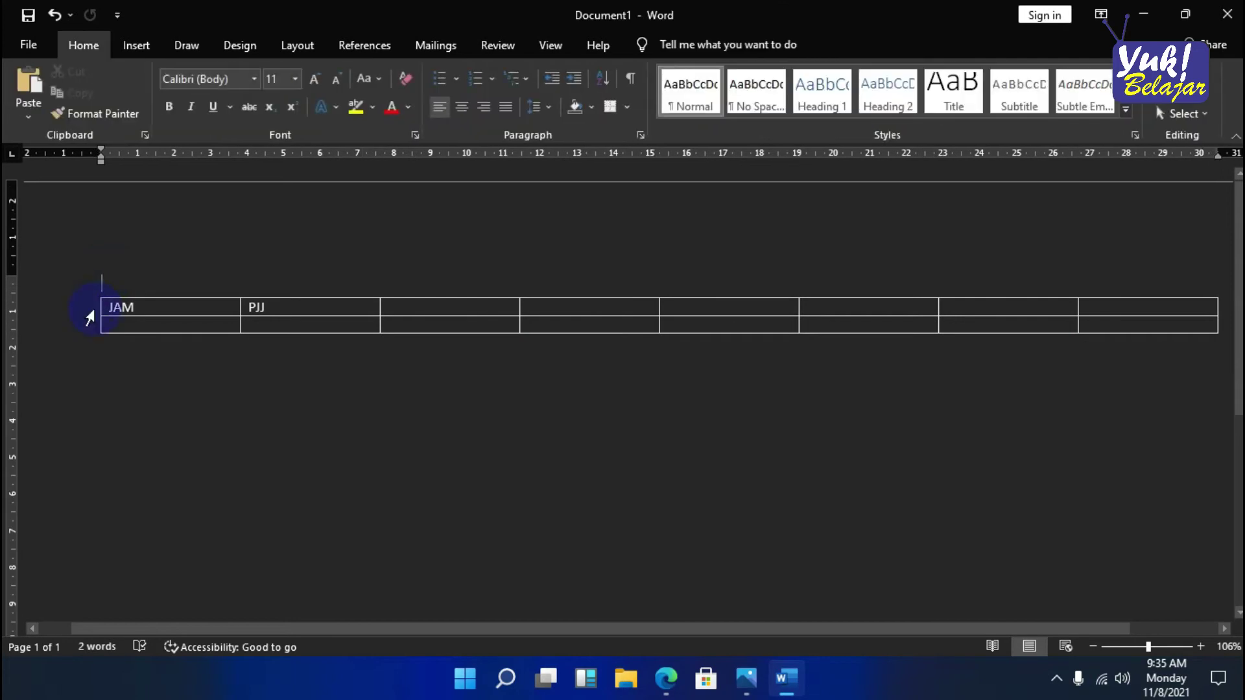
key("ctrl+z")
- Move the whole table down to leave an empty line above it, and place the cursor on that line
left_click(93, 267)
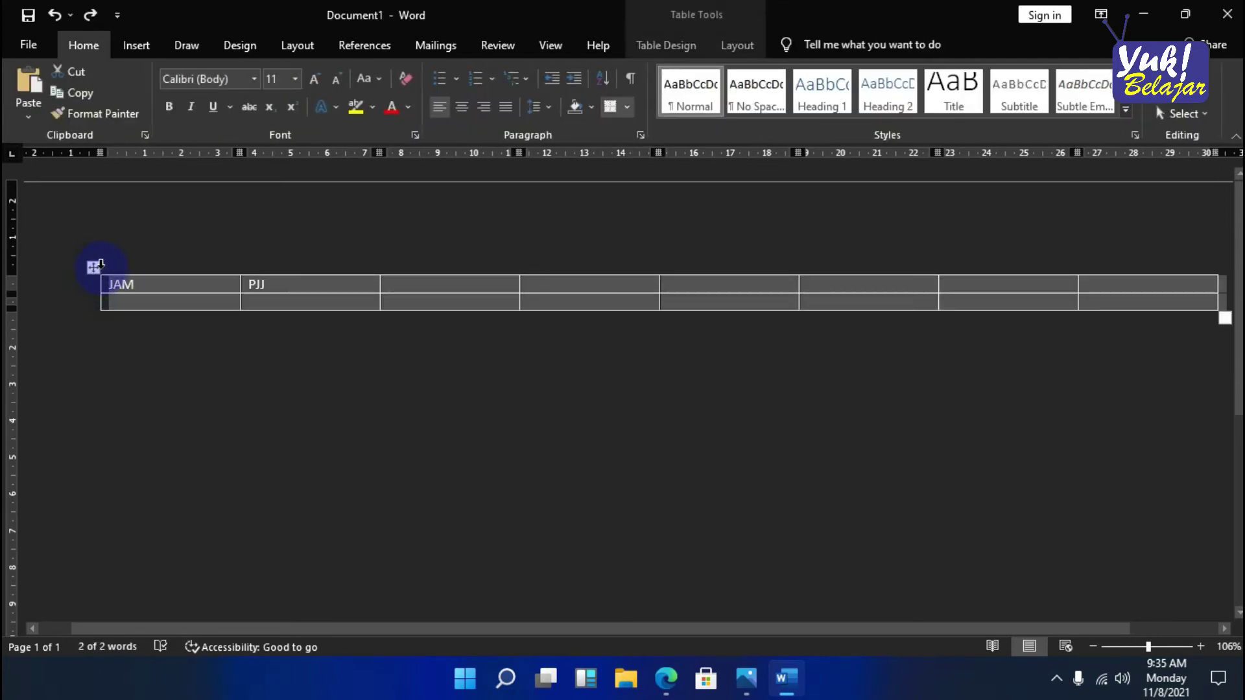
left_click_drag(95, 269, 96, 298)
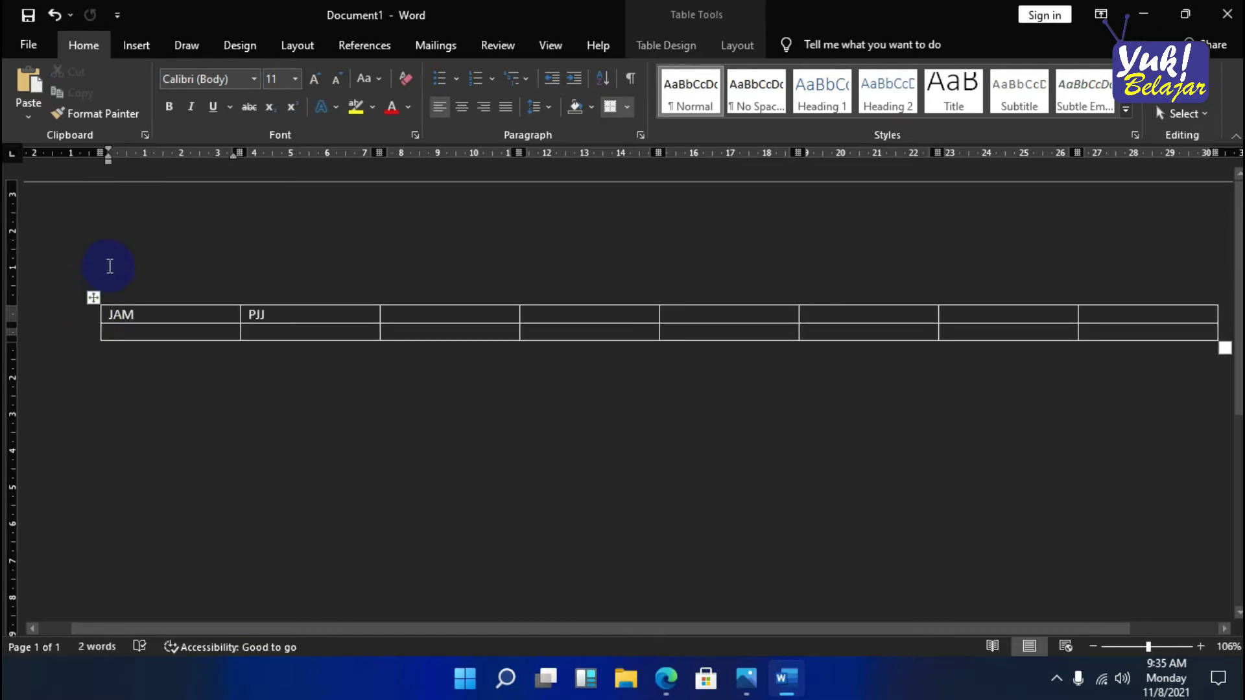
left_click(109, 267)
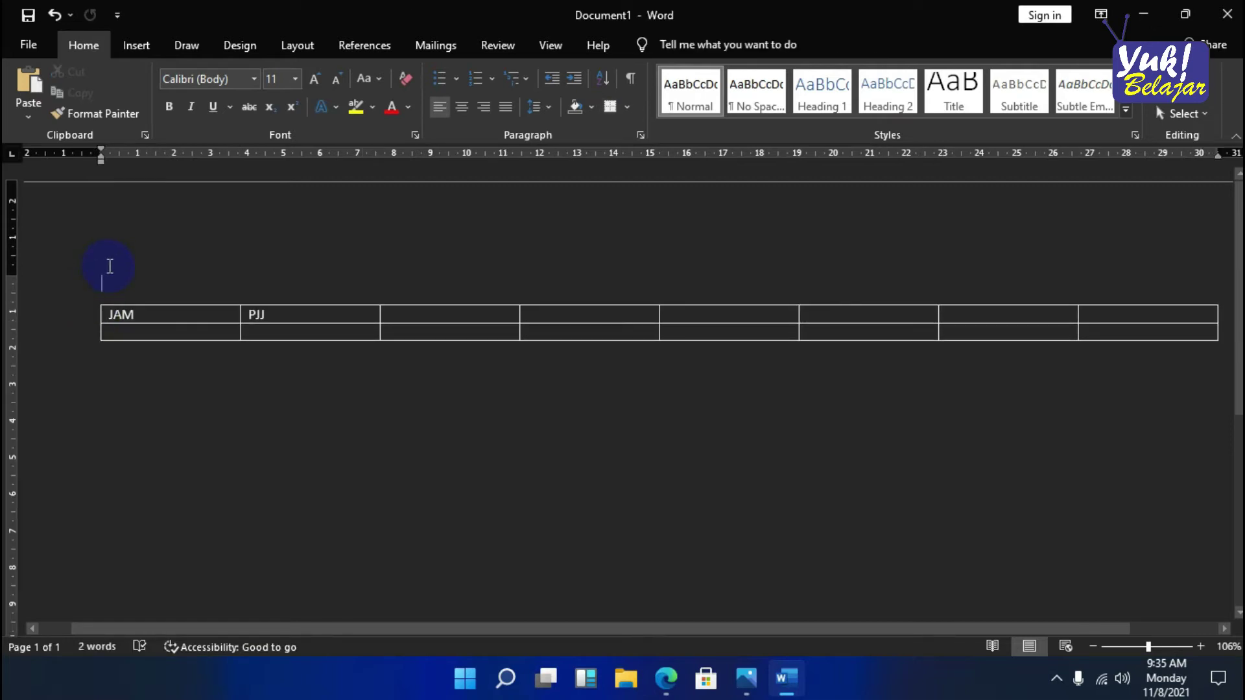
- Enter the title "JADWAL PJJ DAN PTMT" on the line above the table
type("J")
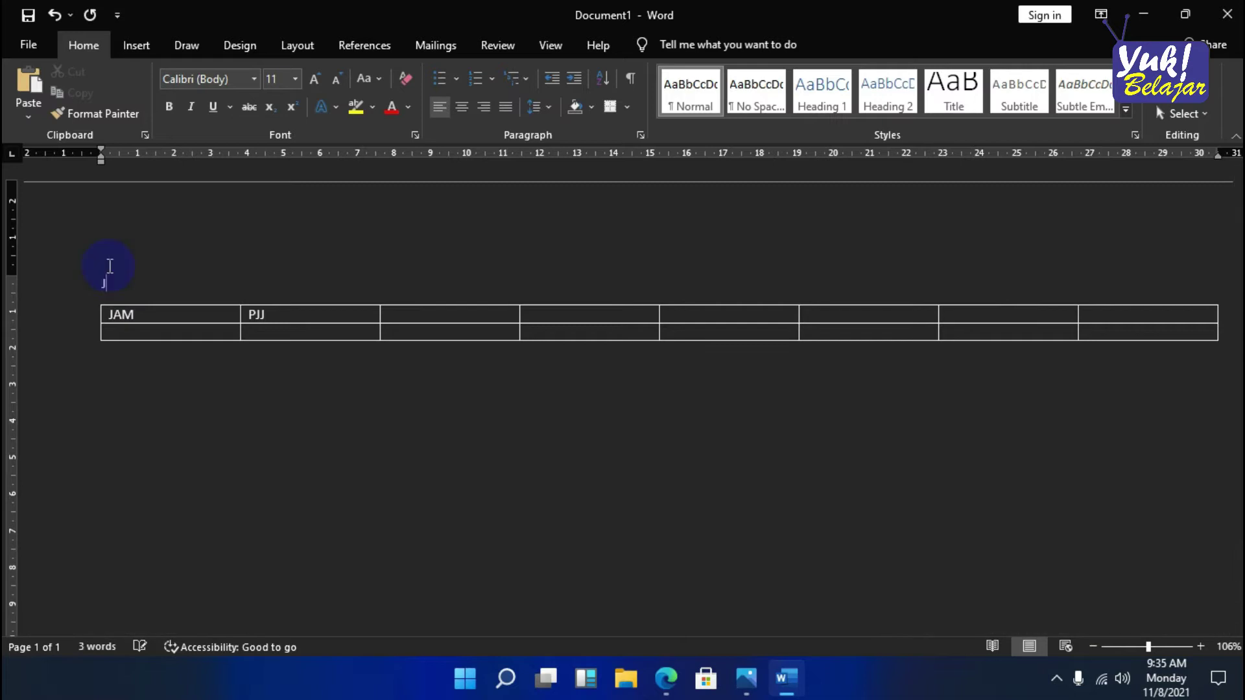
type("ADWAL PJJ DAN PTM")
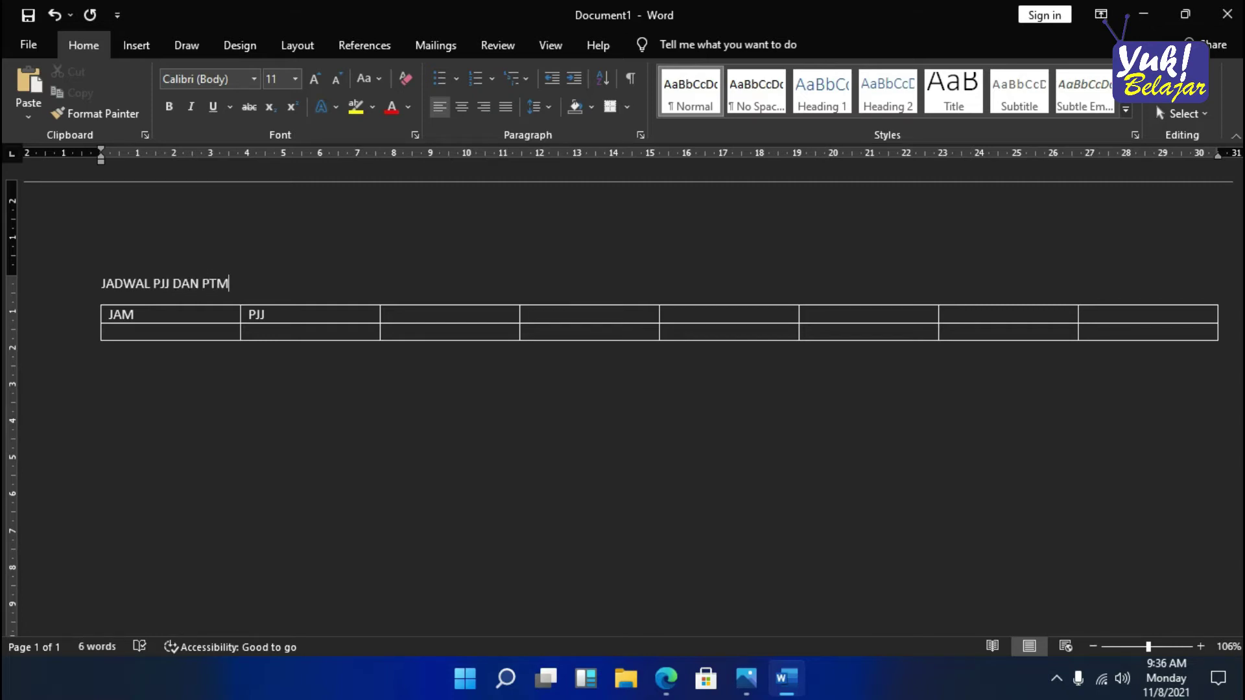
type("T")
type("KEL")
key("BackSpace")
key("BackSpace")
key("BackSpace")
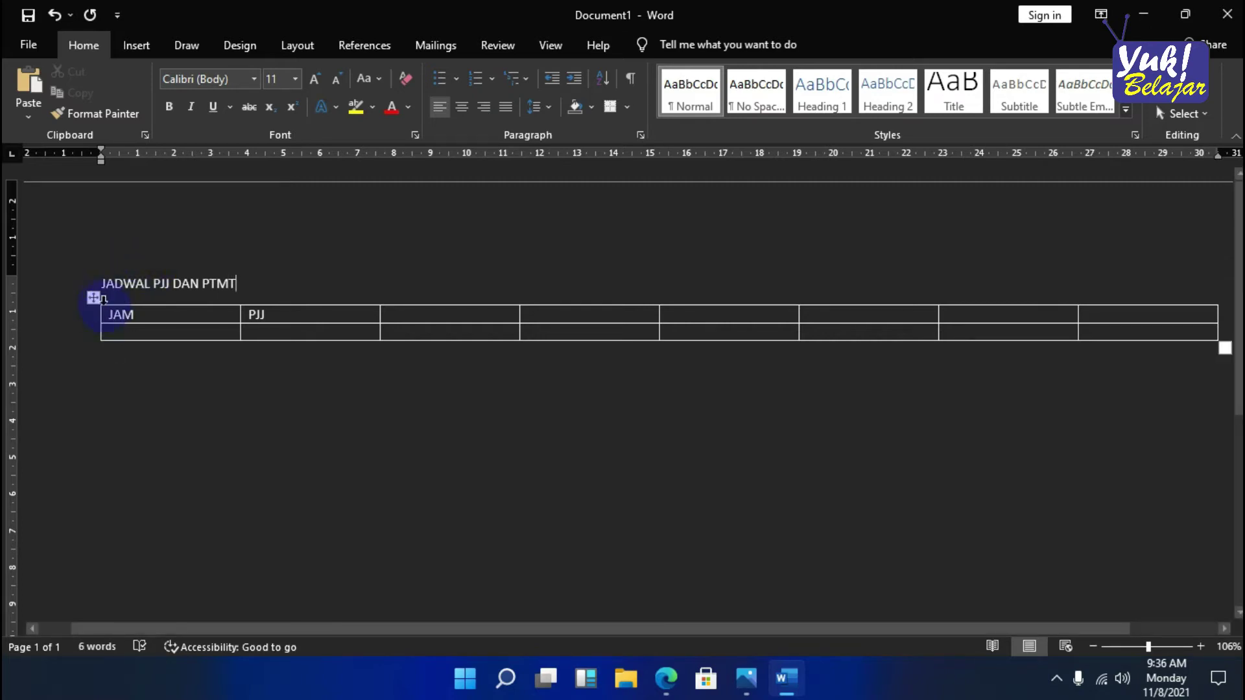
- Move the table down another line and enter "KELAS IV TAHUN PELAJARAN 2021/2021" as the second title line
left_click_drag(94, 298, 91, 328)
left_click_drag(91, 338, 91, 340)
left_click(173, 286)
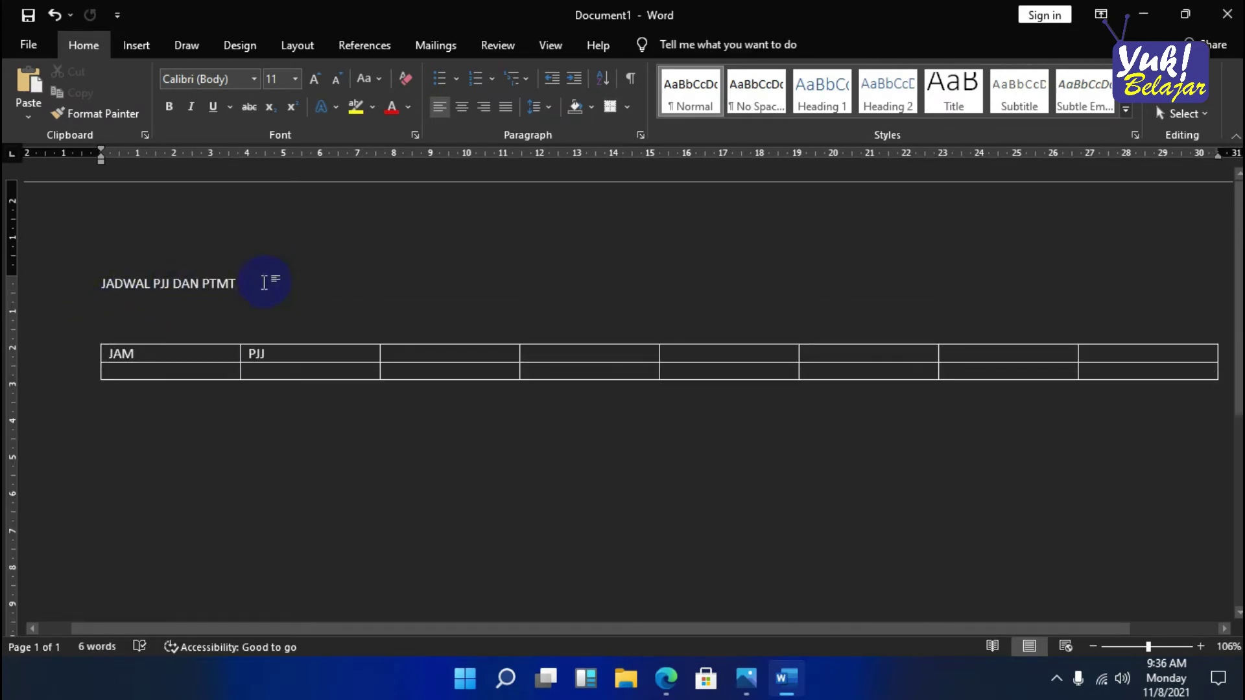
key("Down")
type("KELAS IV TAHUN PELAJARAN 20")
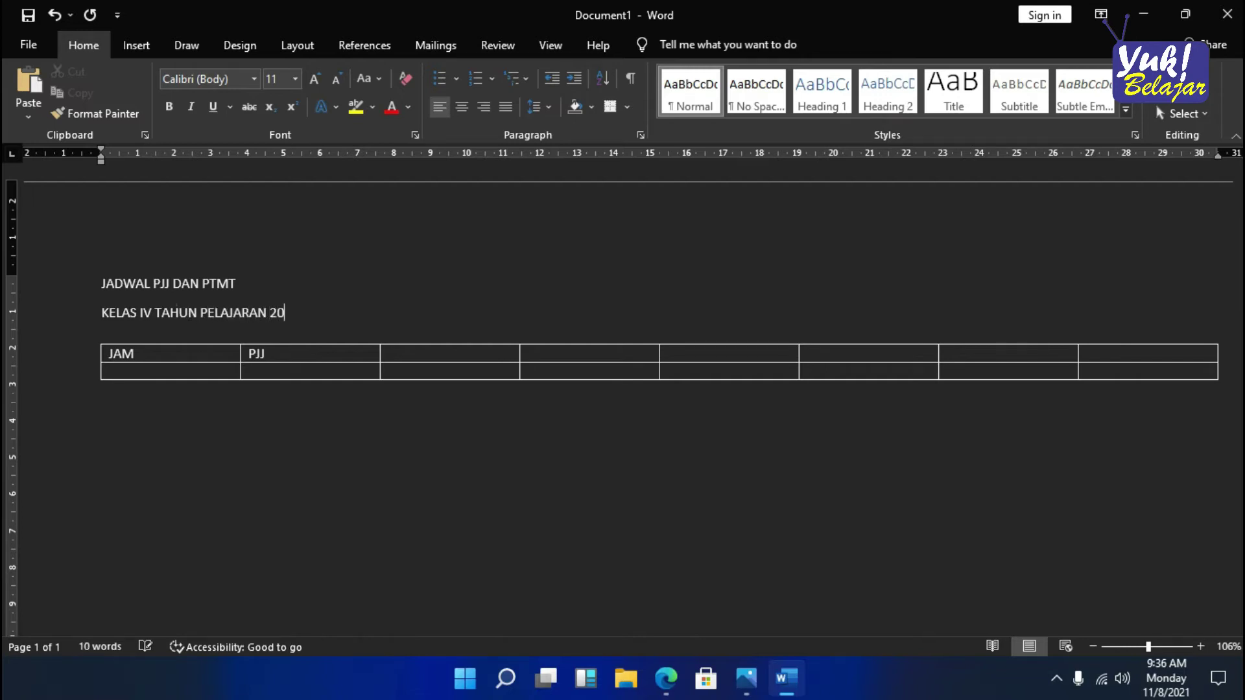
type("21/2021")
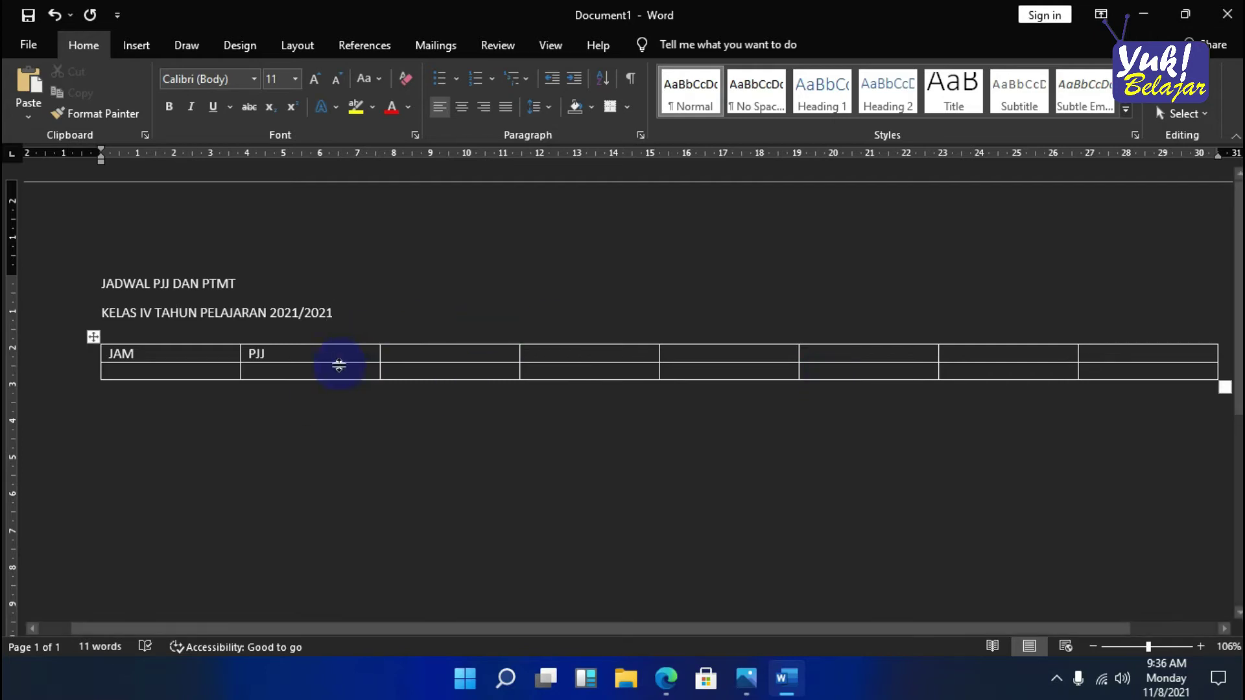
- Enter "PTMT" at the top of the third column, with "A (Akhwat)" below it and "B (Ikhwan)" in the fourth column's second row
left_click(314, 354)
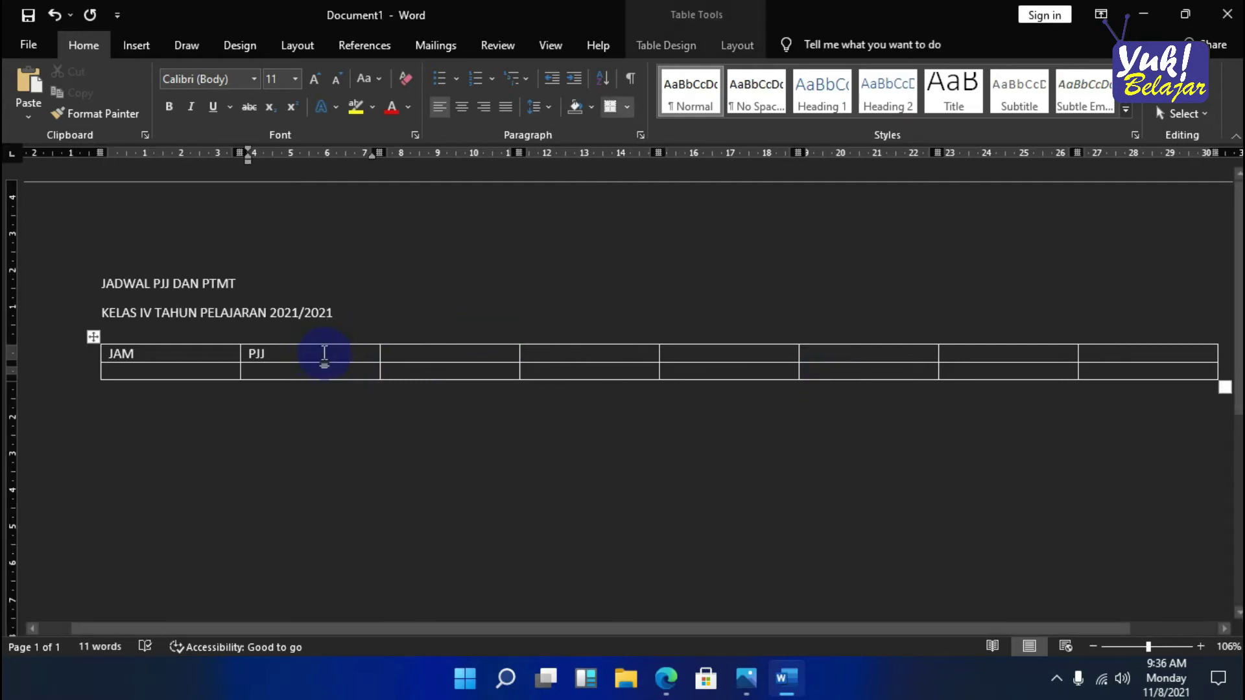
left_click(422, 354)
type("PTMT")
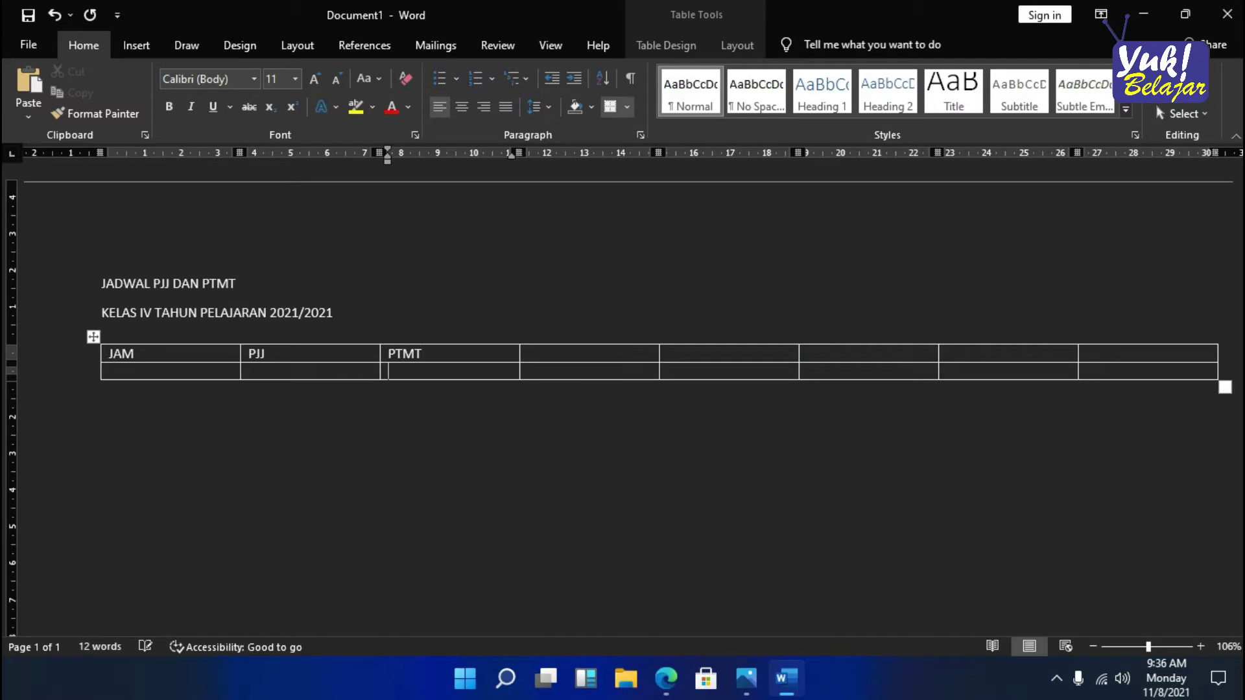
key("Down")
type("A (Akhwat")
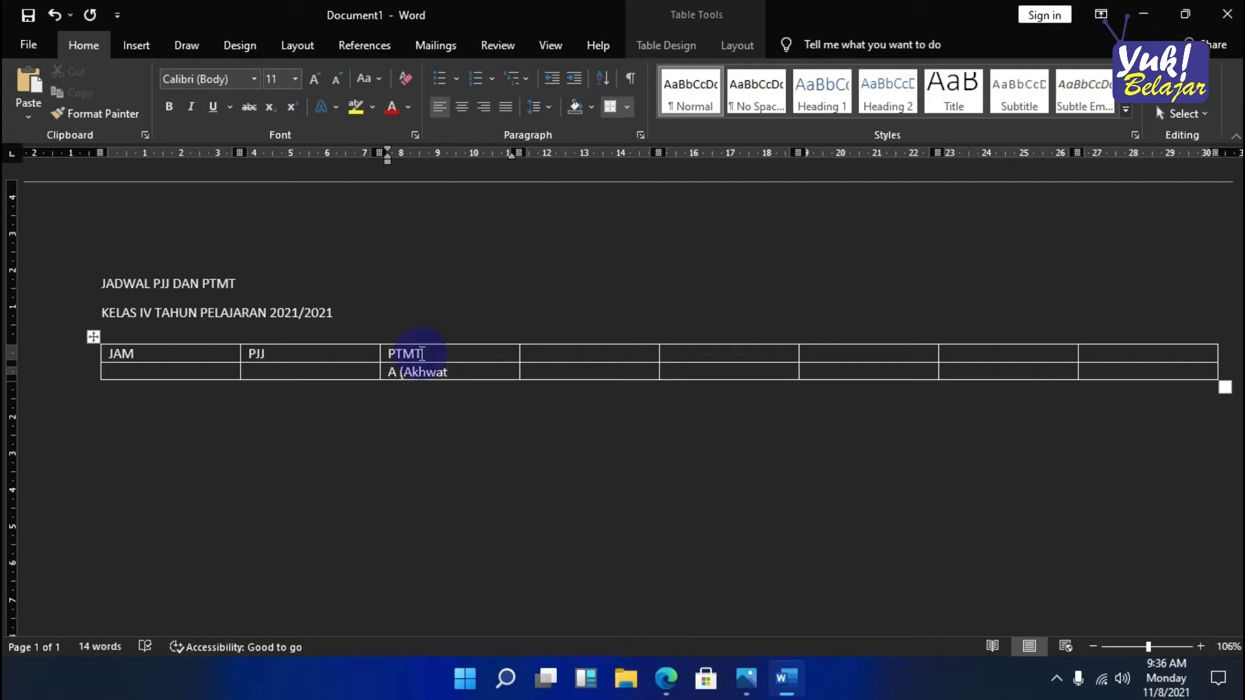
type(")")
key("Tab")
type("B (Ikhwan)")
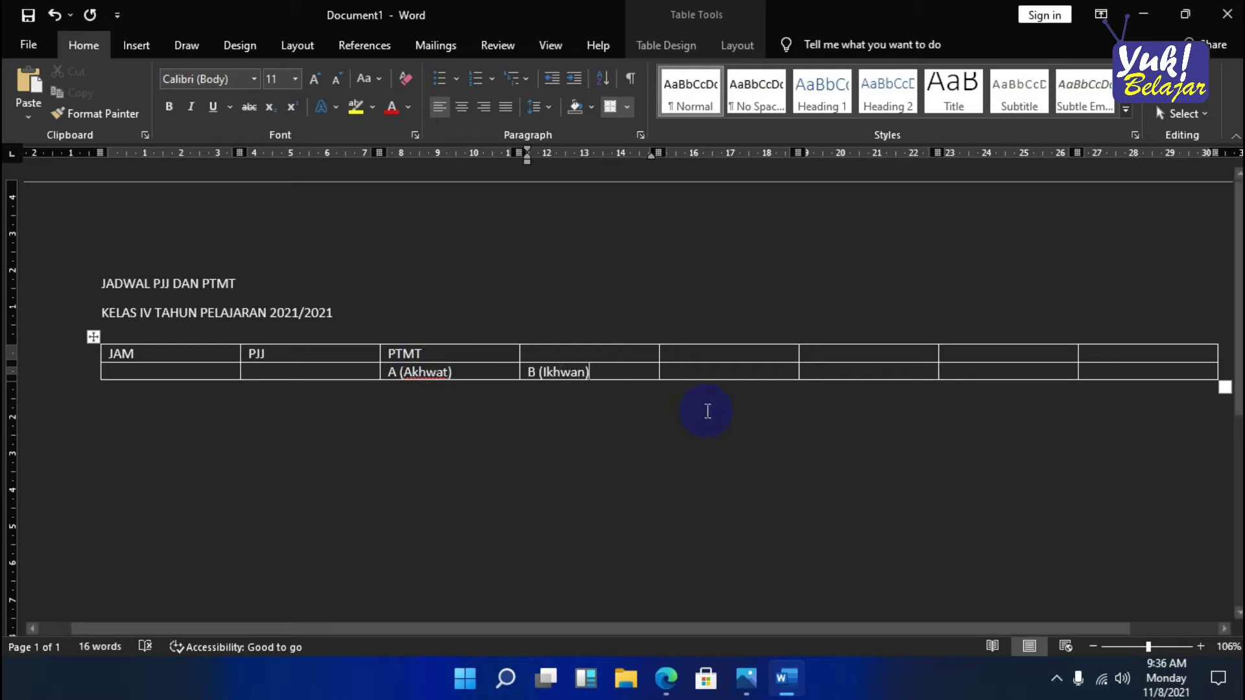
- Enter "PJJ/Daring" at the top of the fifth column and extend the second column's heading to "PJJ/Daring"
left_click(701, 354)
left_click(577, 353)
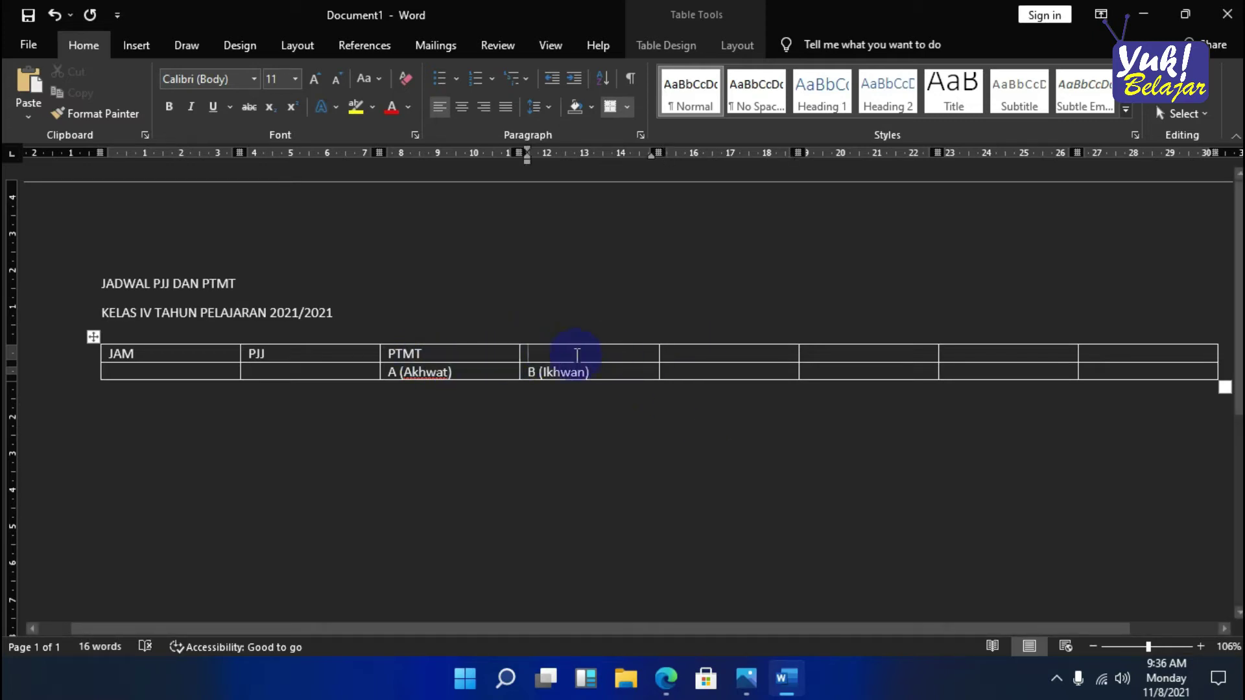
left_click(684, 348)
type("PJJ")
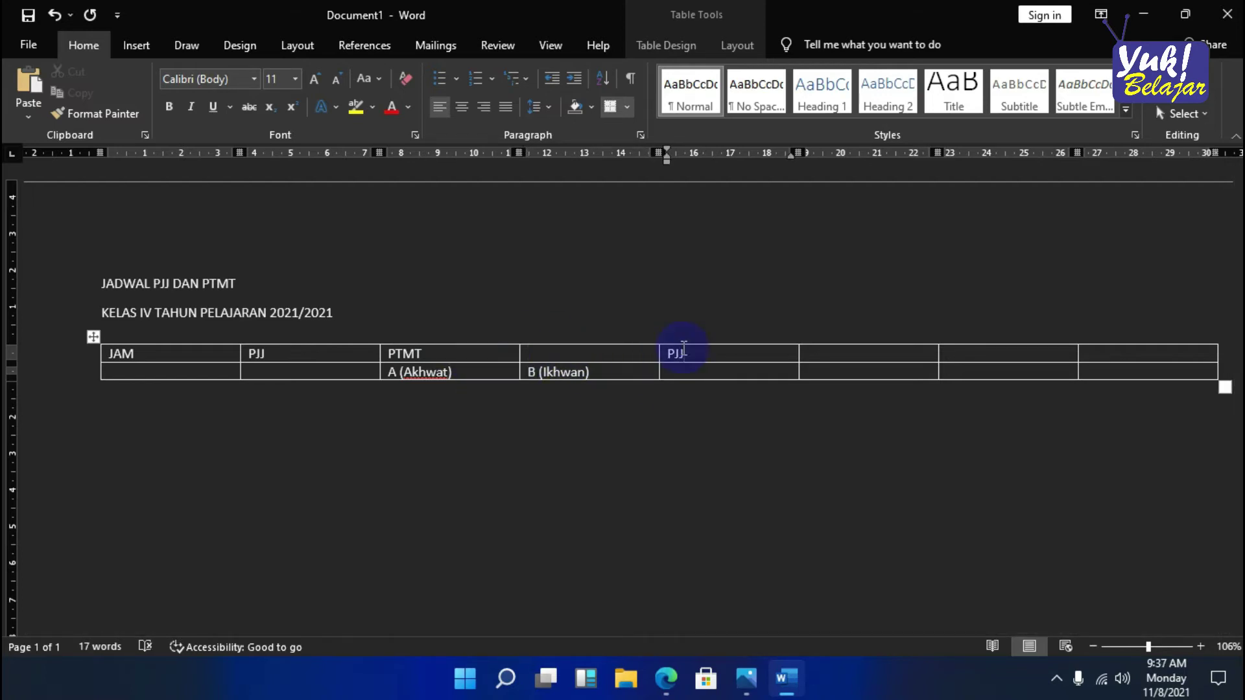
type("/Daring")
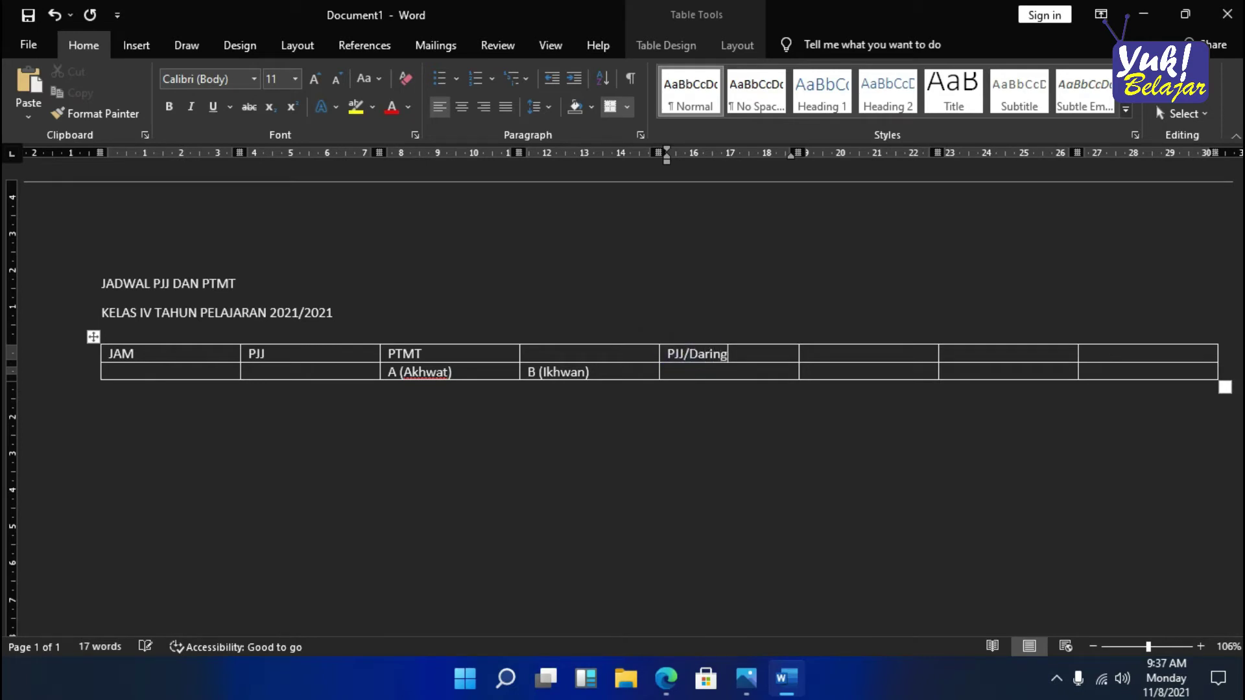
left_click(336, 353)
type("/Daring")
left_click_drag(729, 354, 709, 375)
left_click(708, 374)
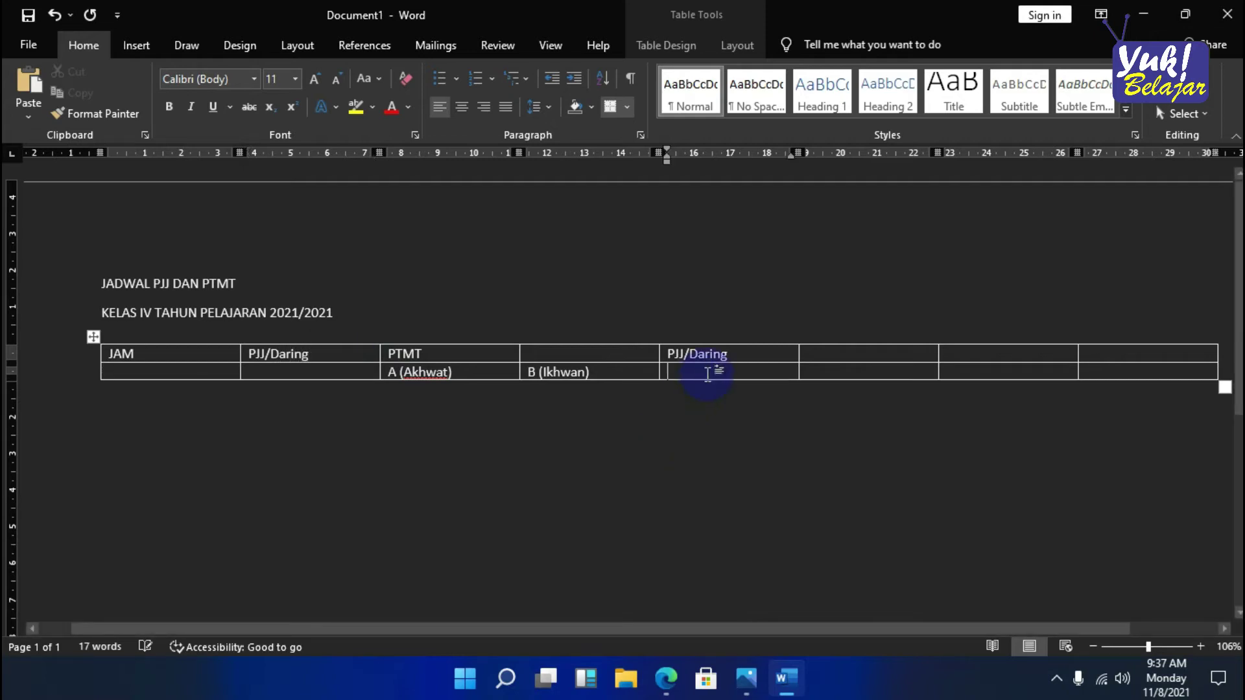
- Try to paste a copy of the PTMT, A (Akhwat) and B (Ikhwan) cells at the sixth column, and undo the paste
left_click(837, 352)
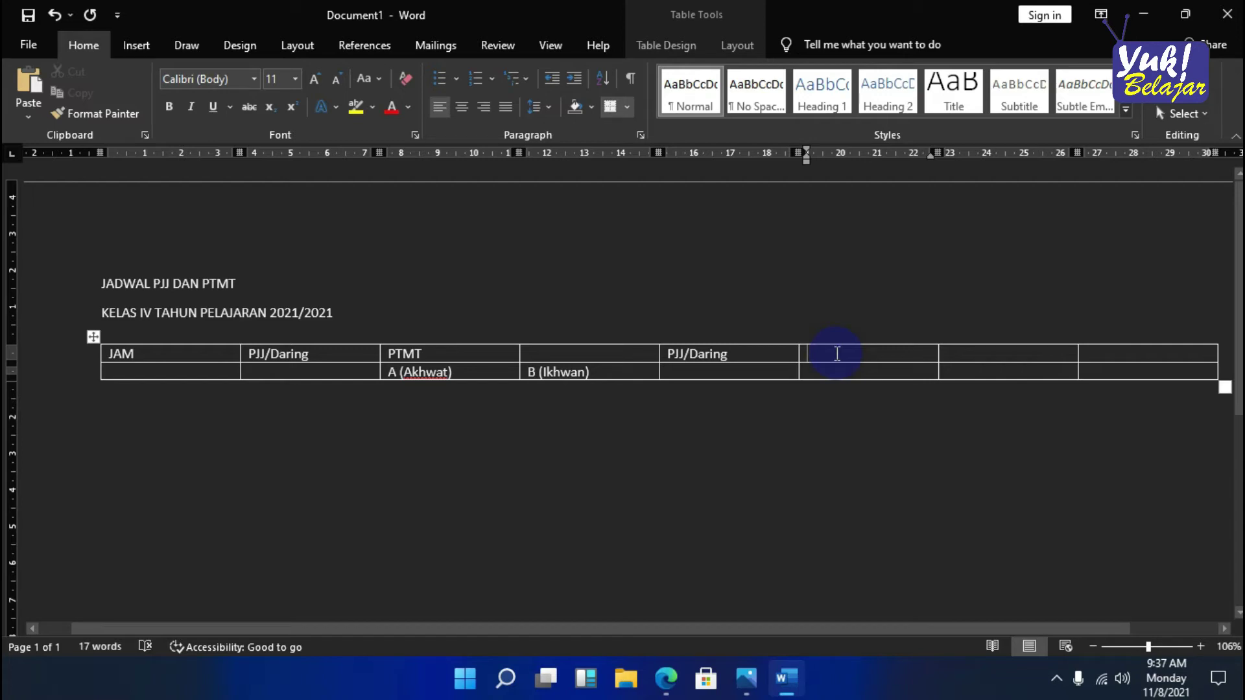
left_click_drag(601, 370, 399, 352)
right_click(398, 352)
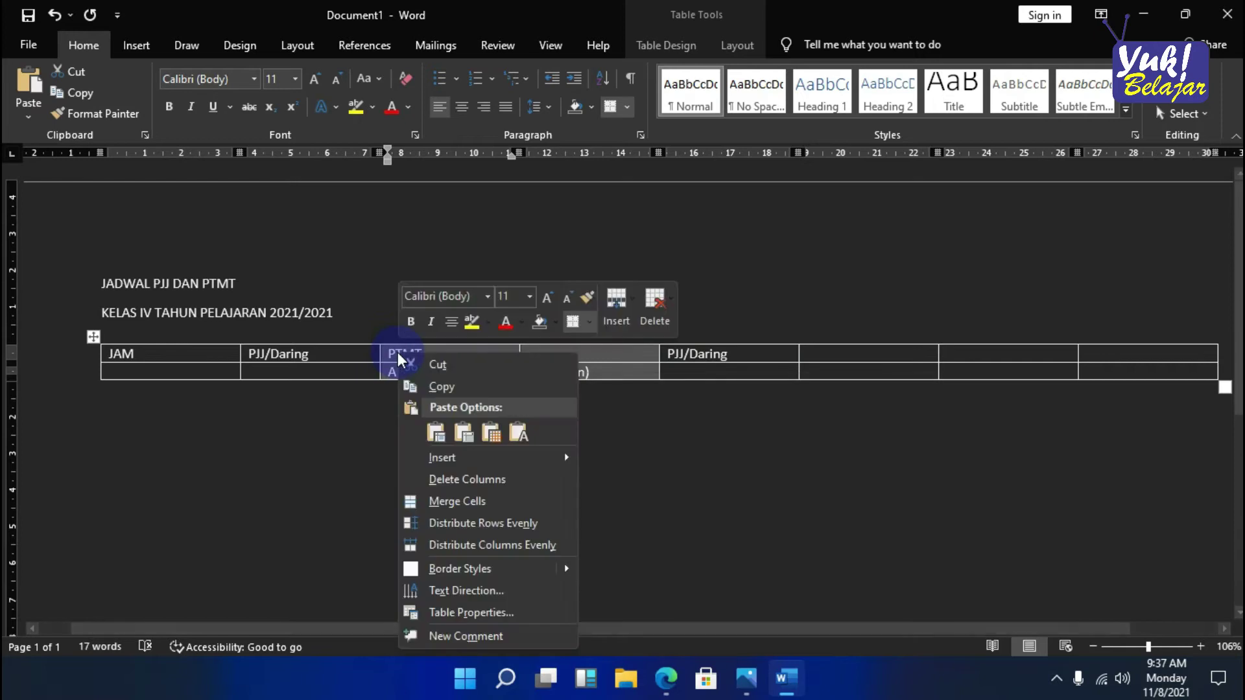
left_click(420, 385)
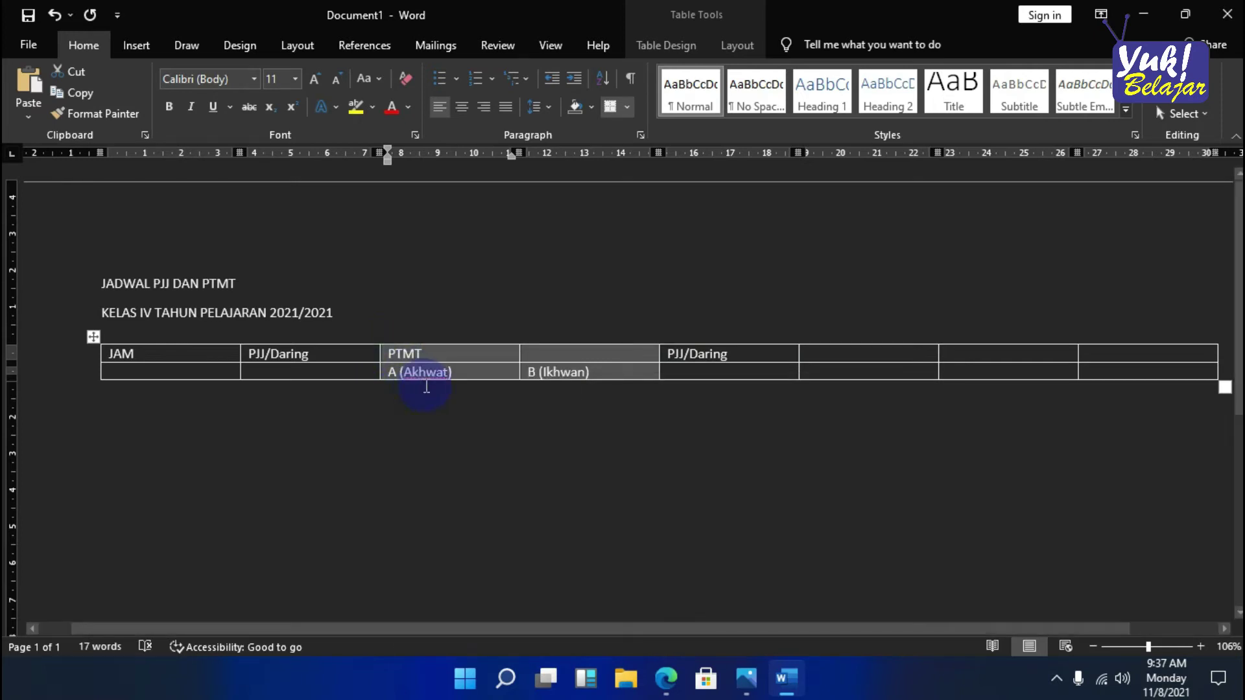
left_click(825, 352)
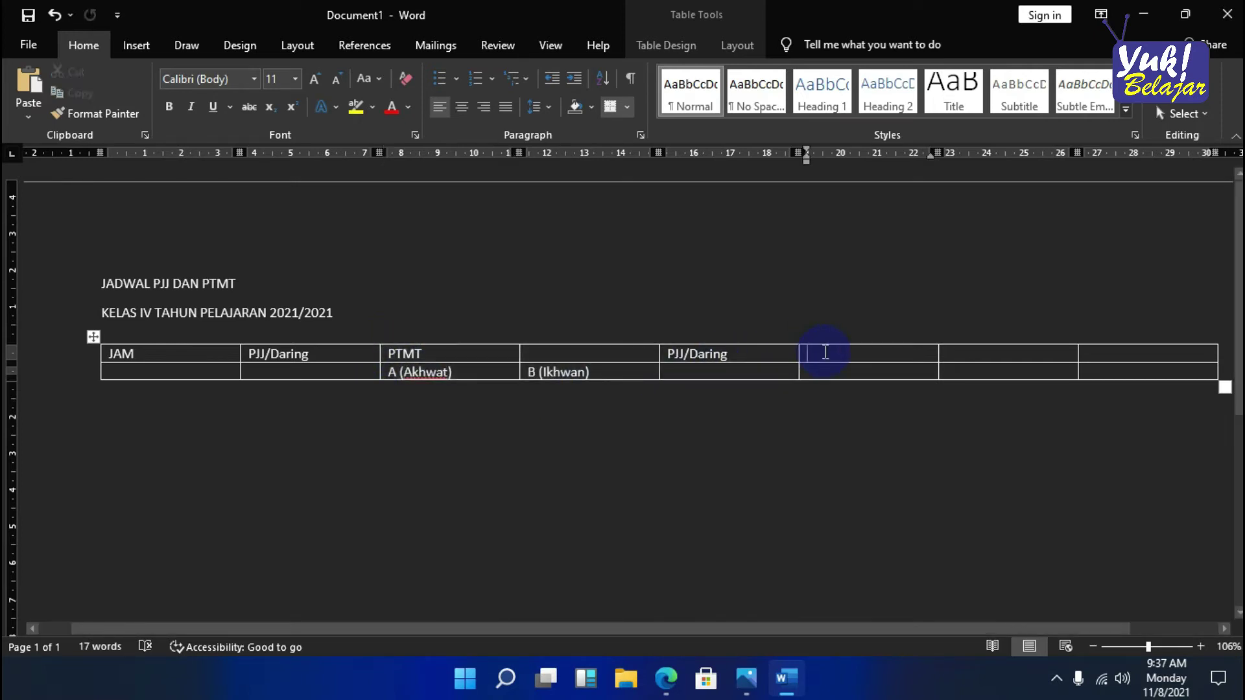
right_click(825, 352)
left_click(866, 92)
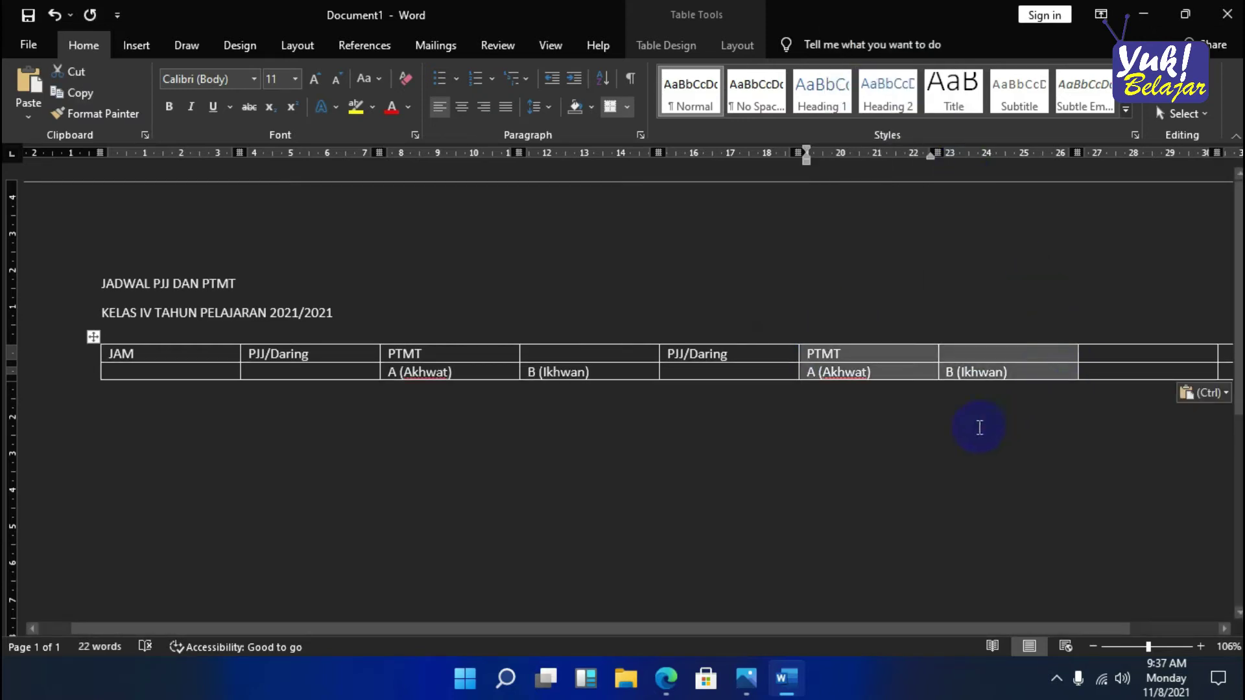
key("ctrl")
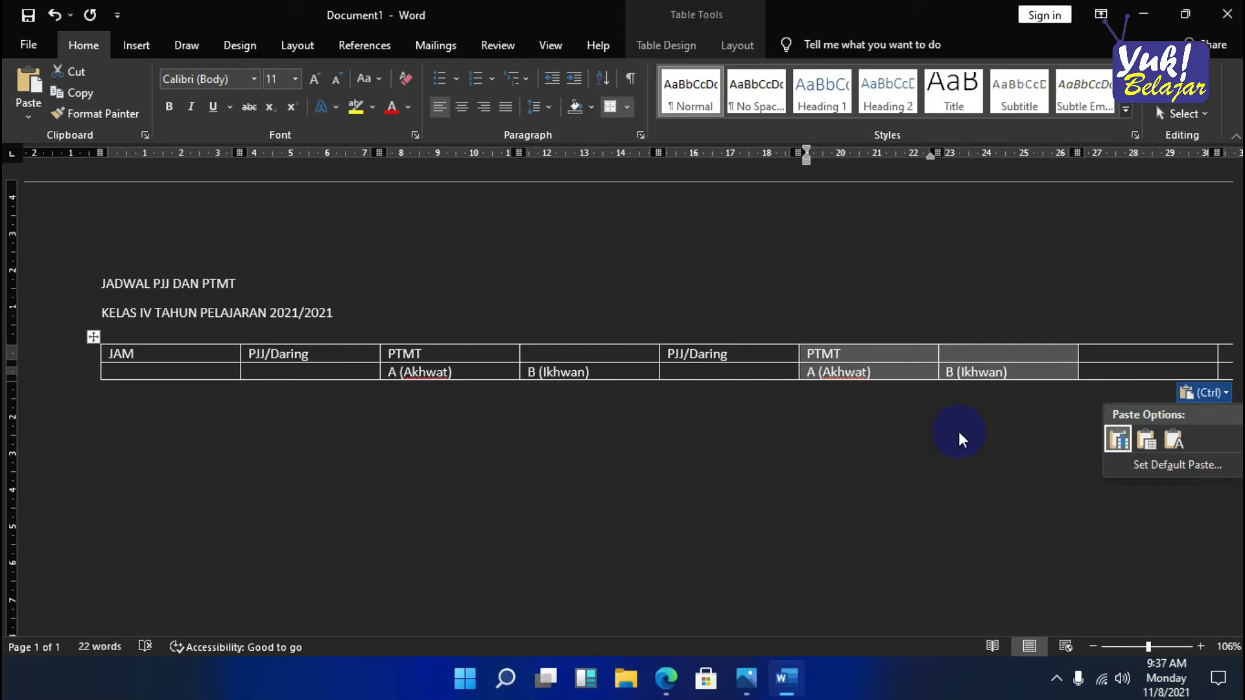
key("Escape")
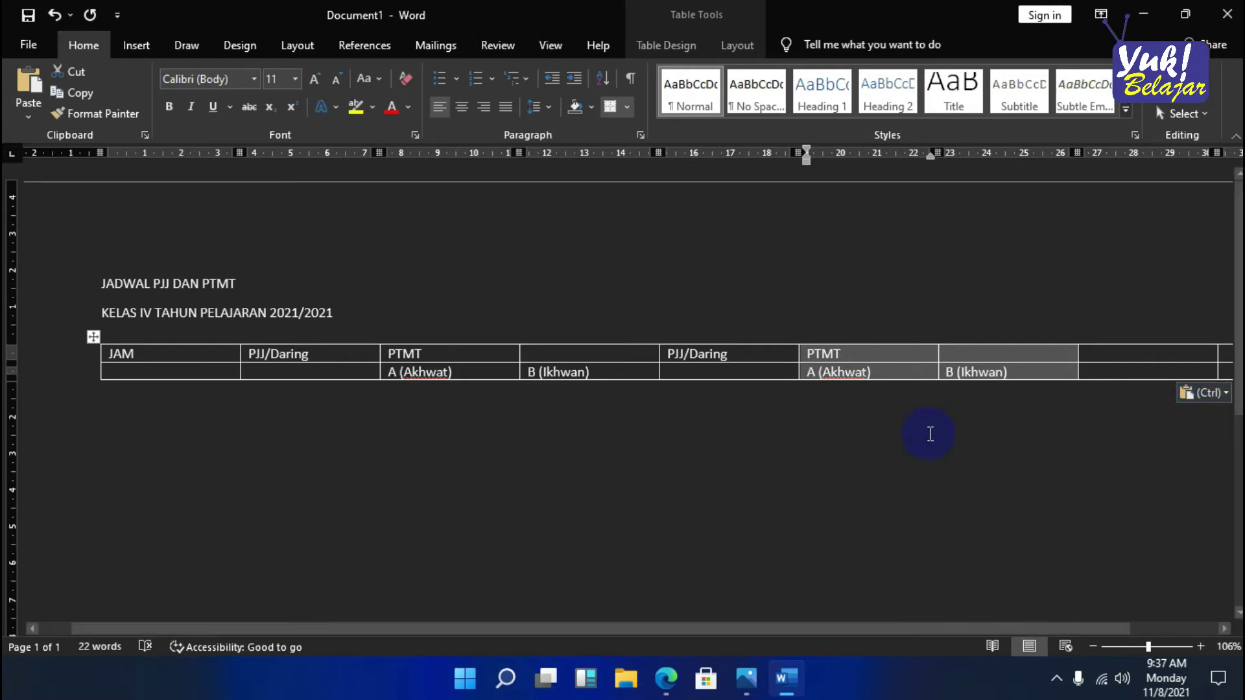
left_click(54, 9)
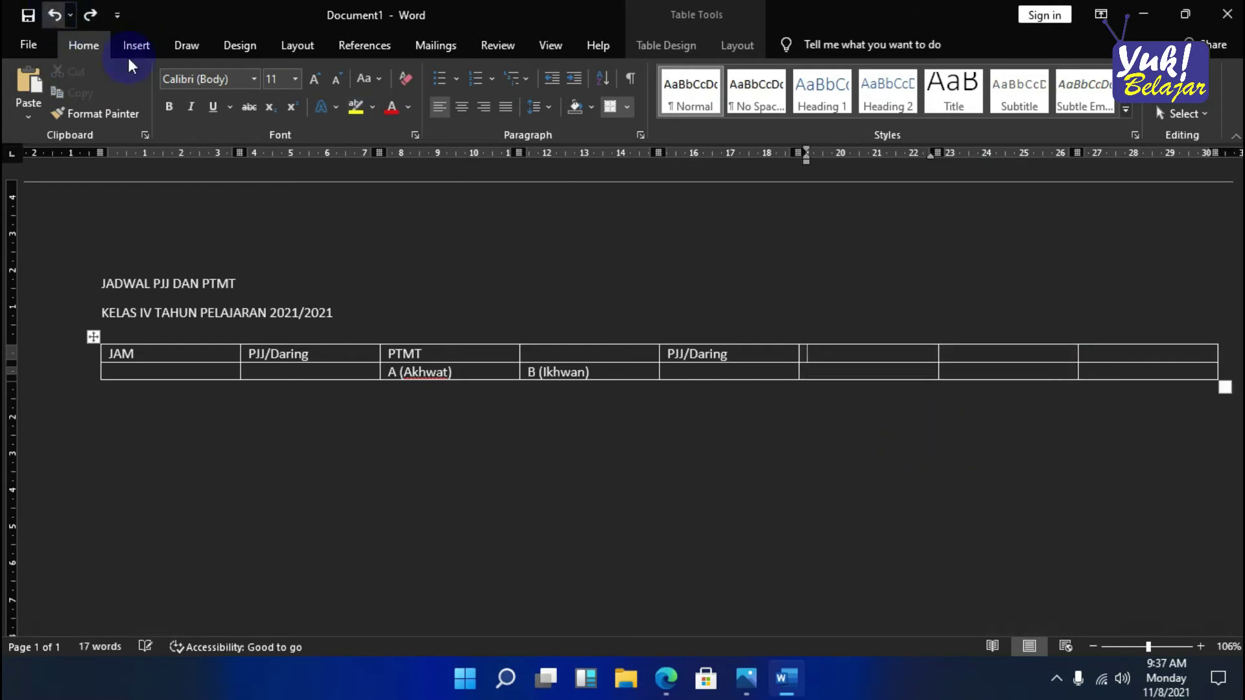
- Enter "PTMT" at the top of the sixth column, with "A (Akhwat)" below it and "B (Ikhwan)" in the seventh column's second row
left_click(845, 356)
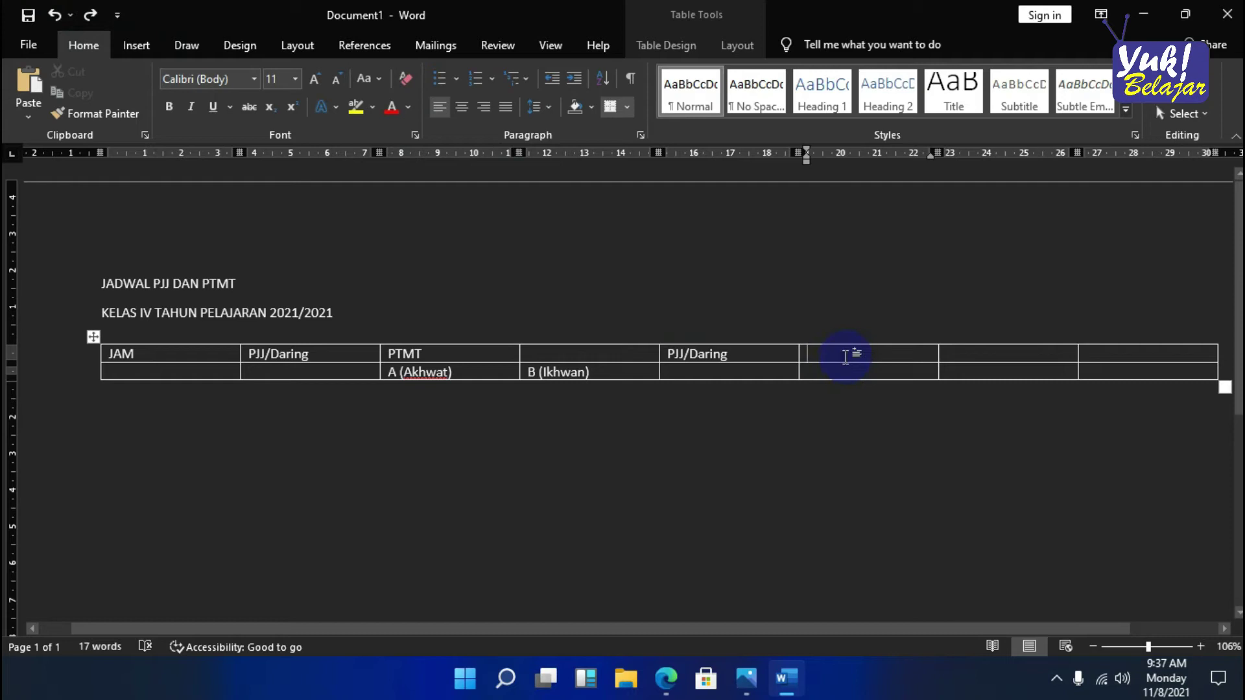
type("PTMT")
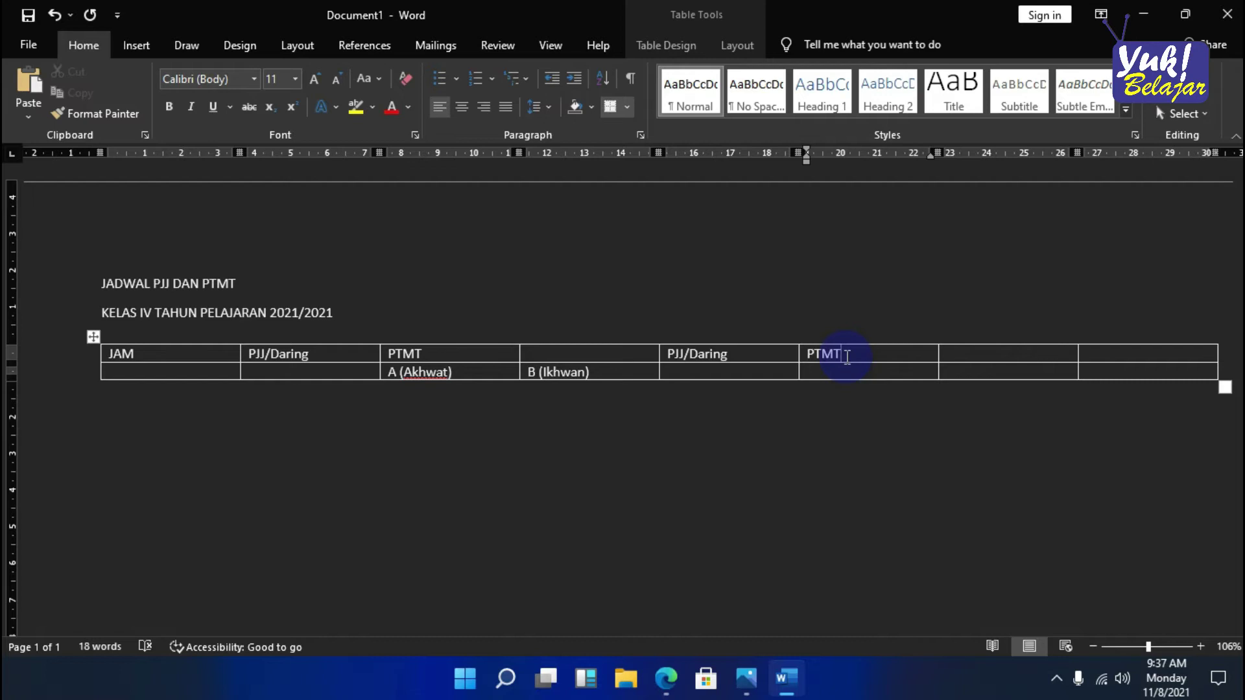
key("Tab")
key("Left")
key("Down")
type("A (Akhw")
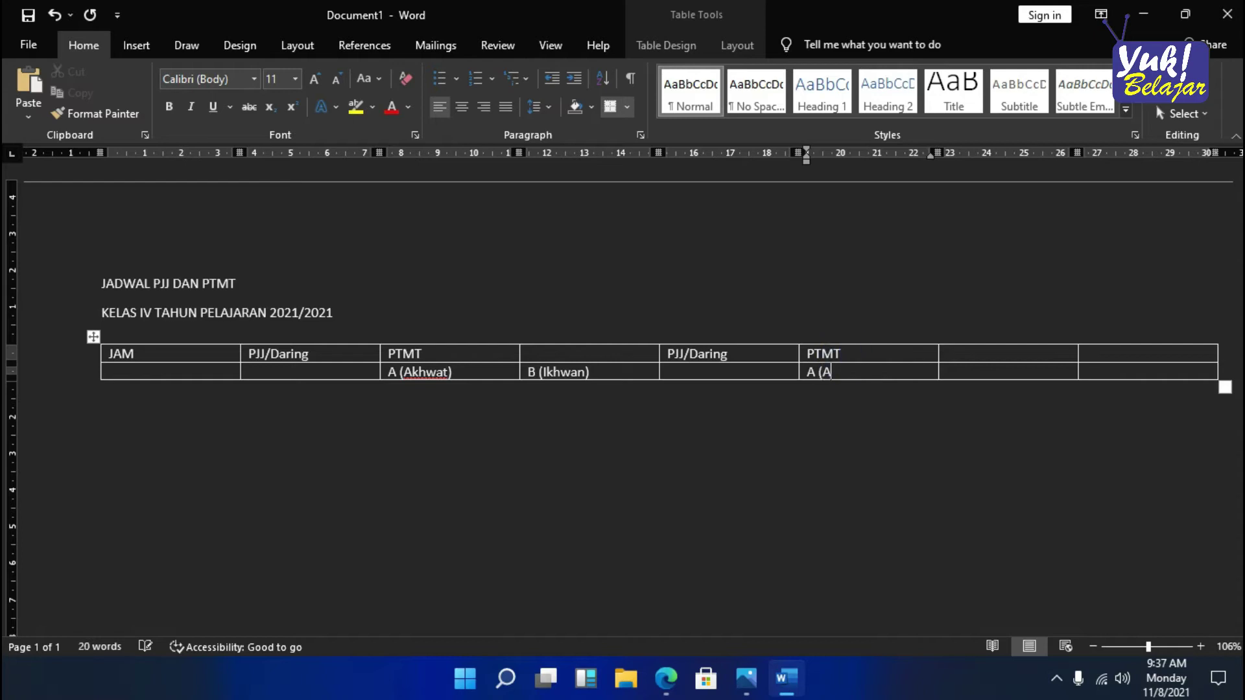
type("at)")
key("Tab")
type("B")
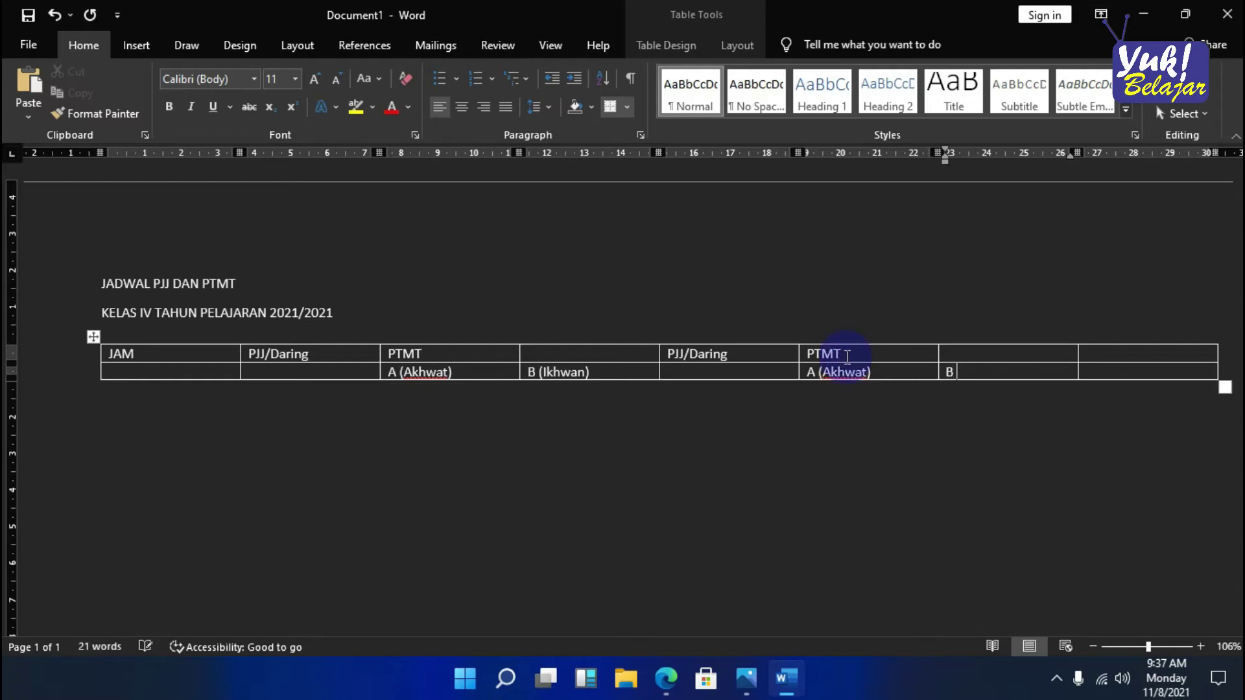
type(" (Ik")
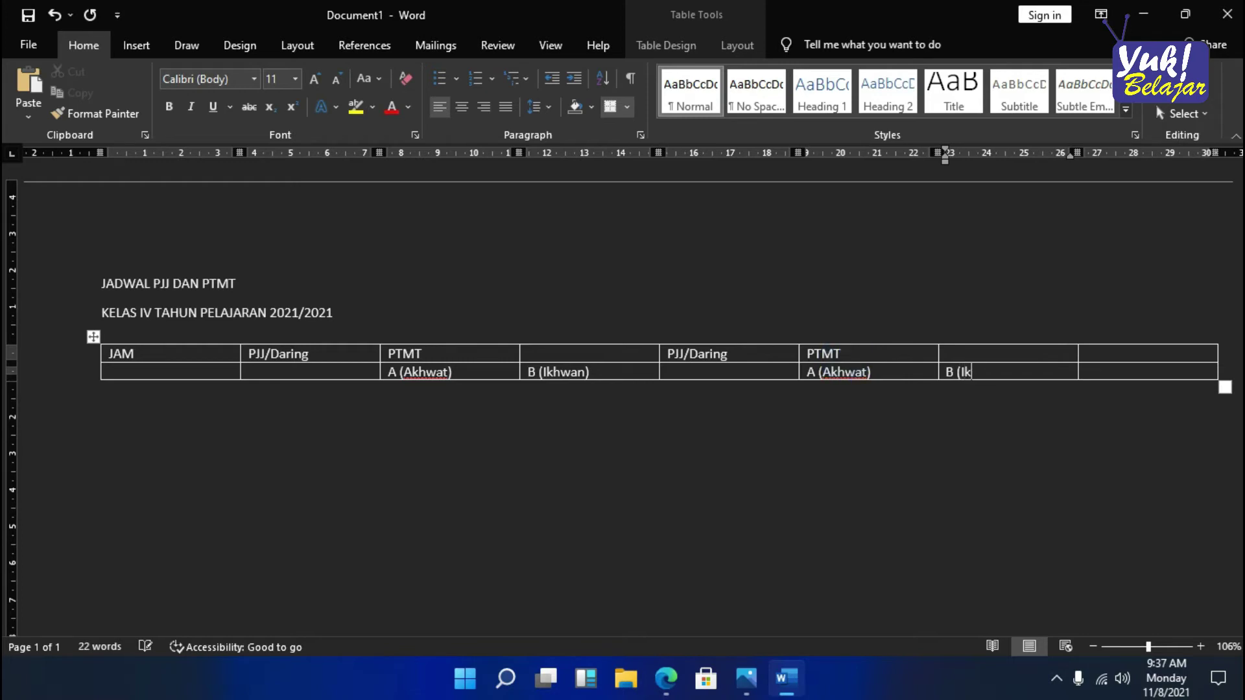
type("hwan)")
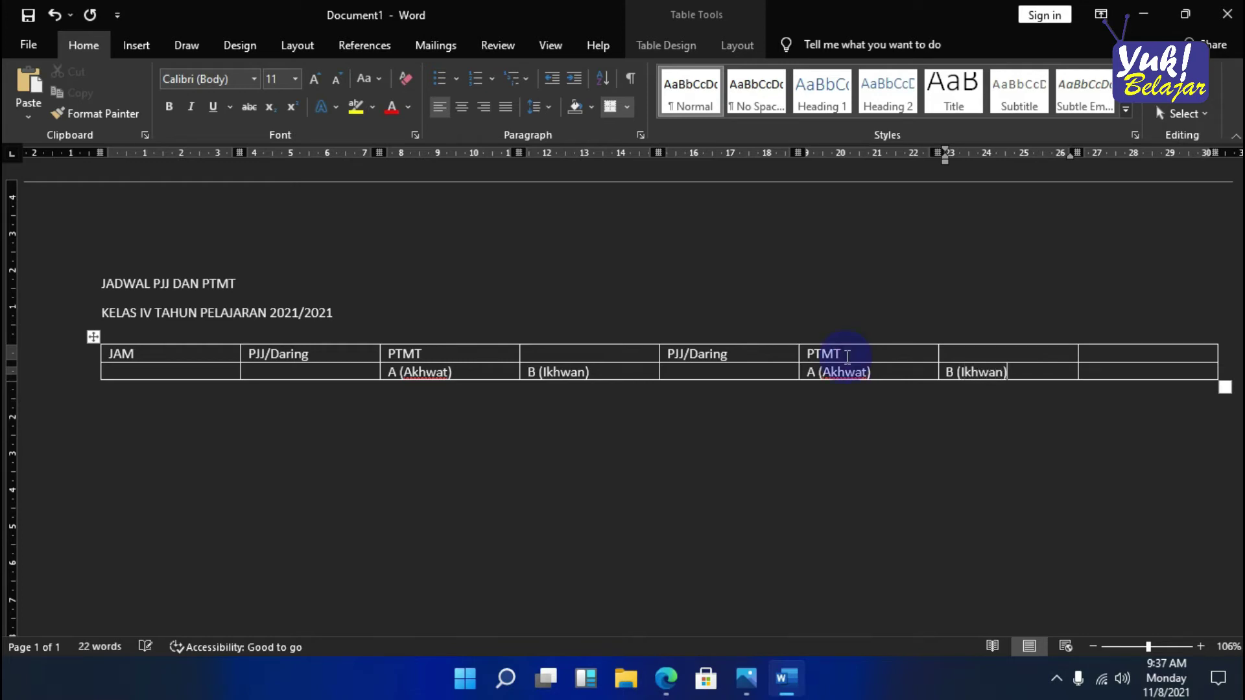
- Enter "PJJ/Daring" at the top of the eighth column
left_click(1102, 356)
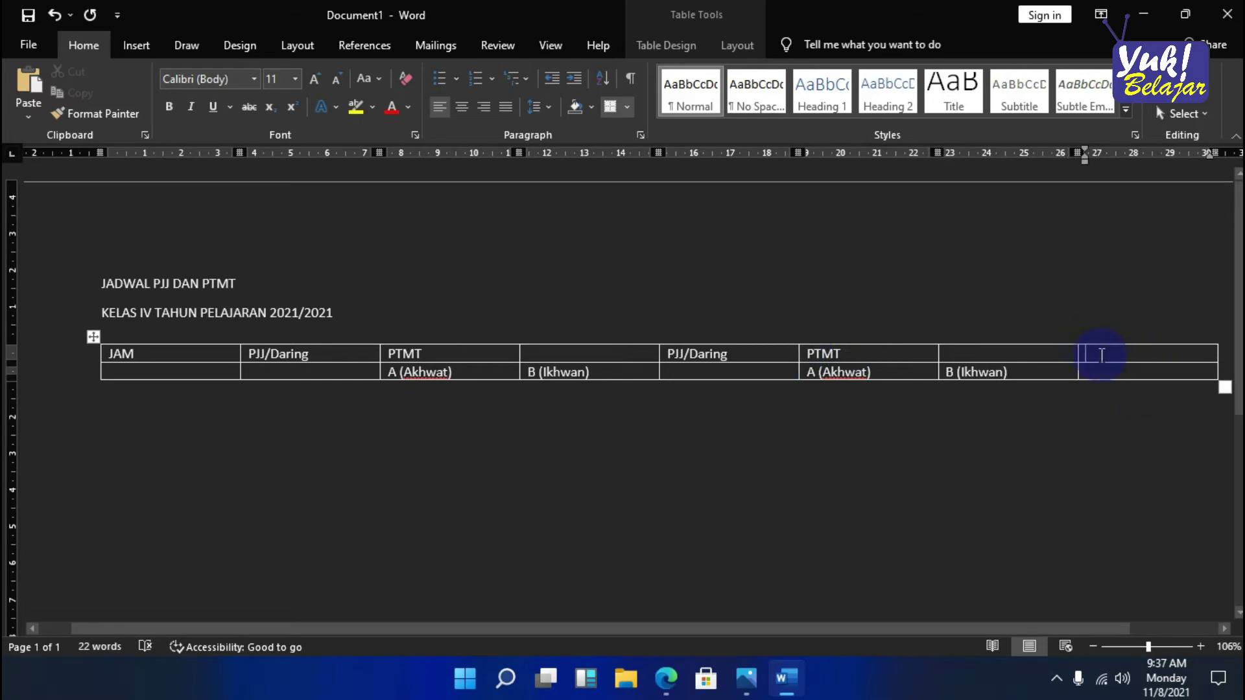
type("PJJ")
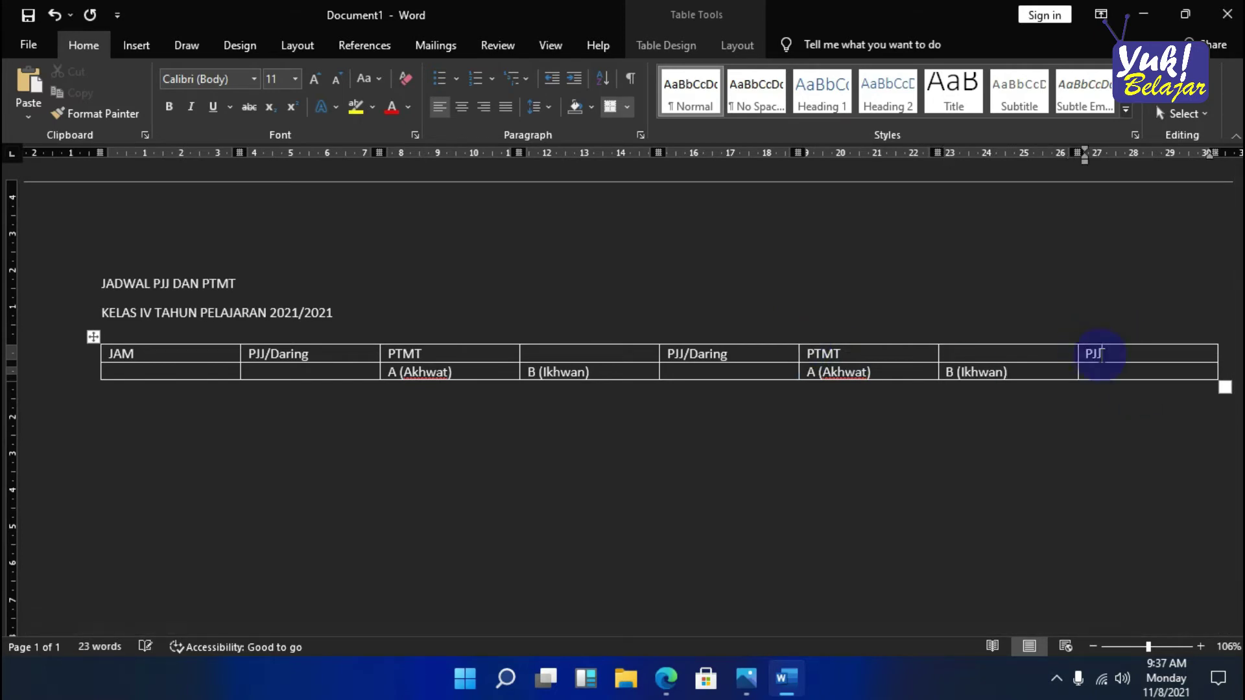
type("/Daring")
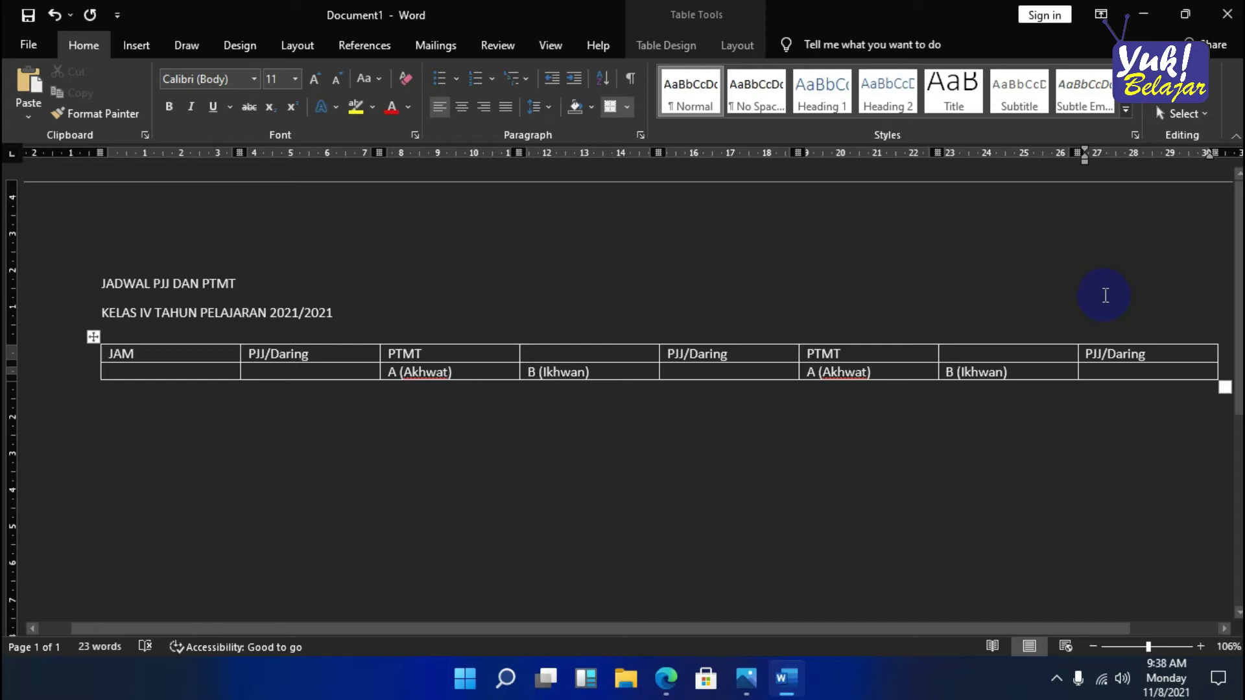
- Add a third table row and enter "Senin" in its second column and "Selasa" in its third
key("Tab")
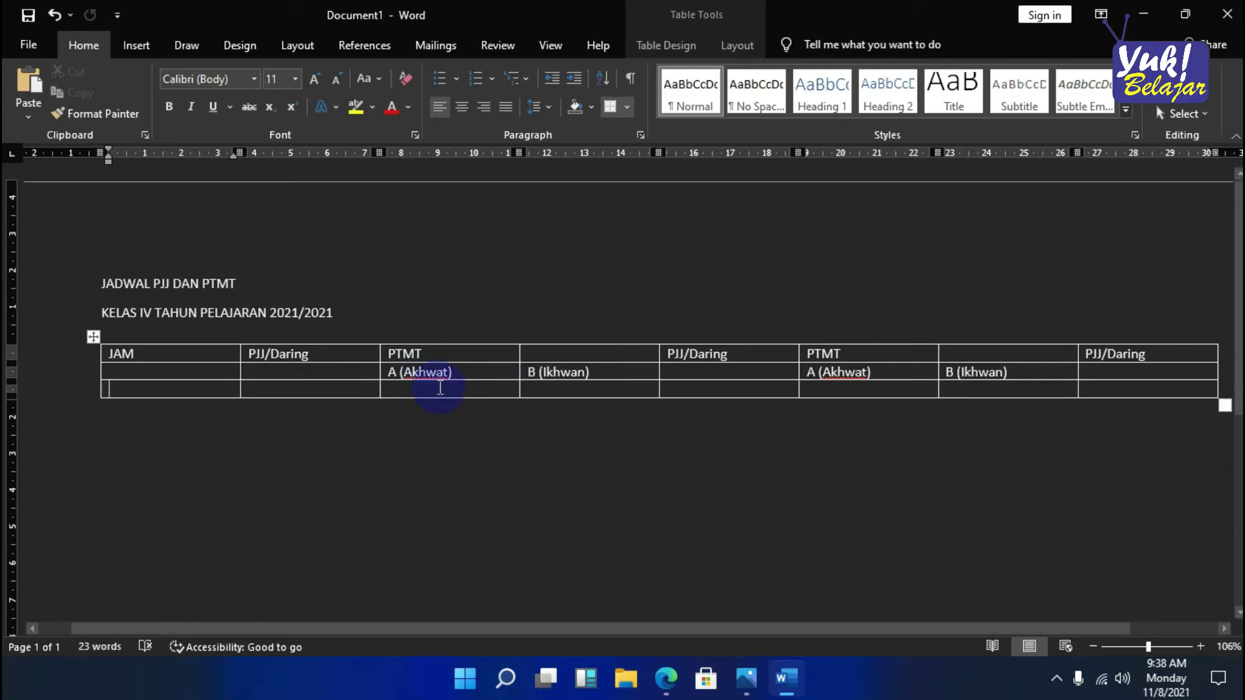
left_click(315, 389)
type("Semi")
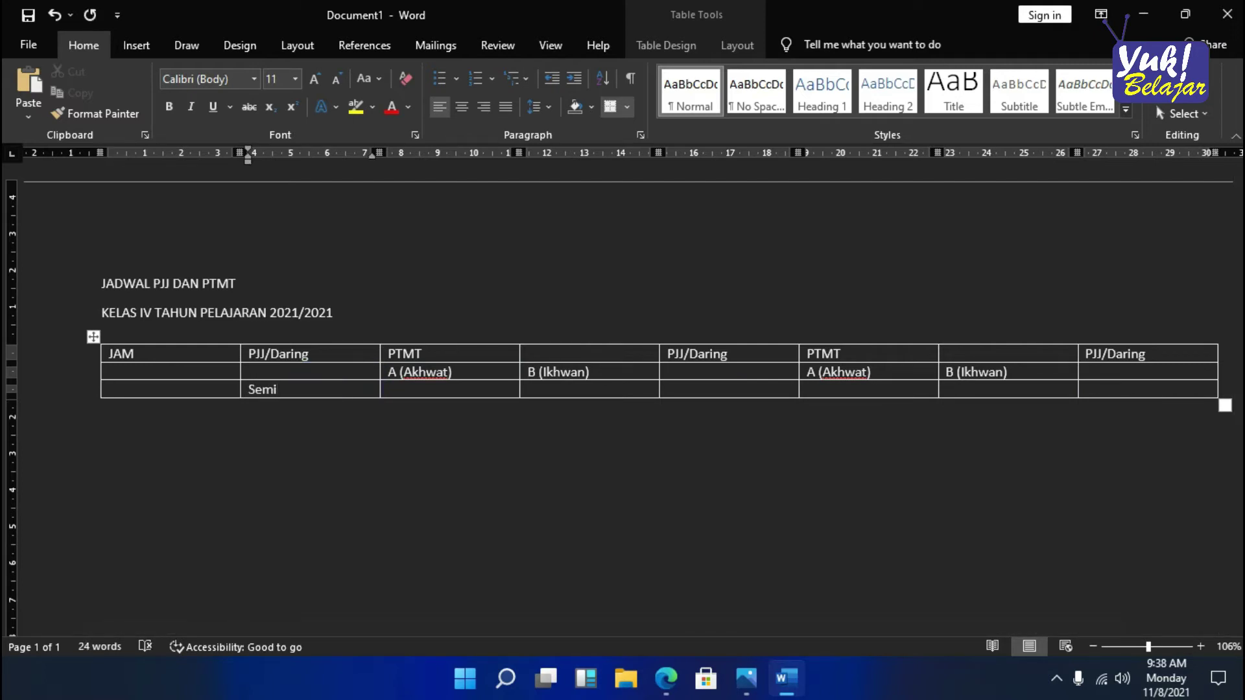
key("BackSpace")
key("BackSpace")
type("nin")
key("Tab")
type("Selasa")
key("Tab")
- Continue the day row with "Rabu" in the fifth column, "Kamis" in the sixth and "Jum'at" in the eighth
left_click(316, 389)
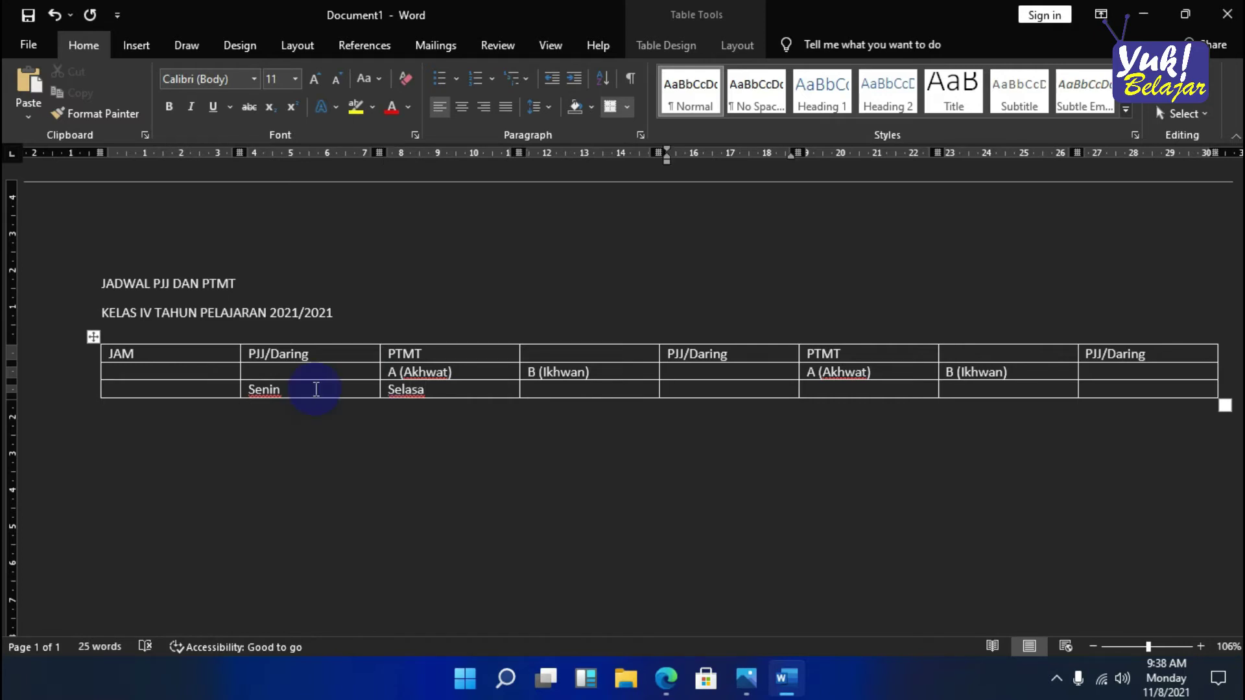
type("Rabu")
key("Tab")
type("Kamis")
key("Tab")
key("Tab")
type("J")
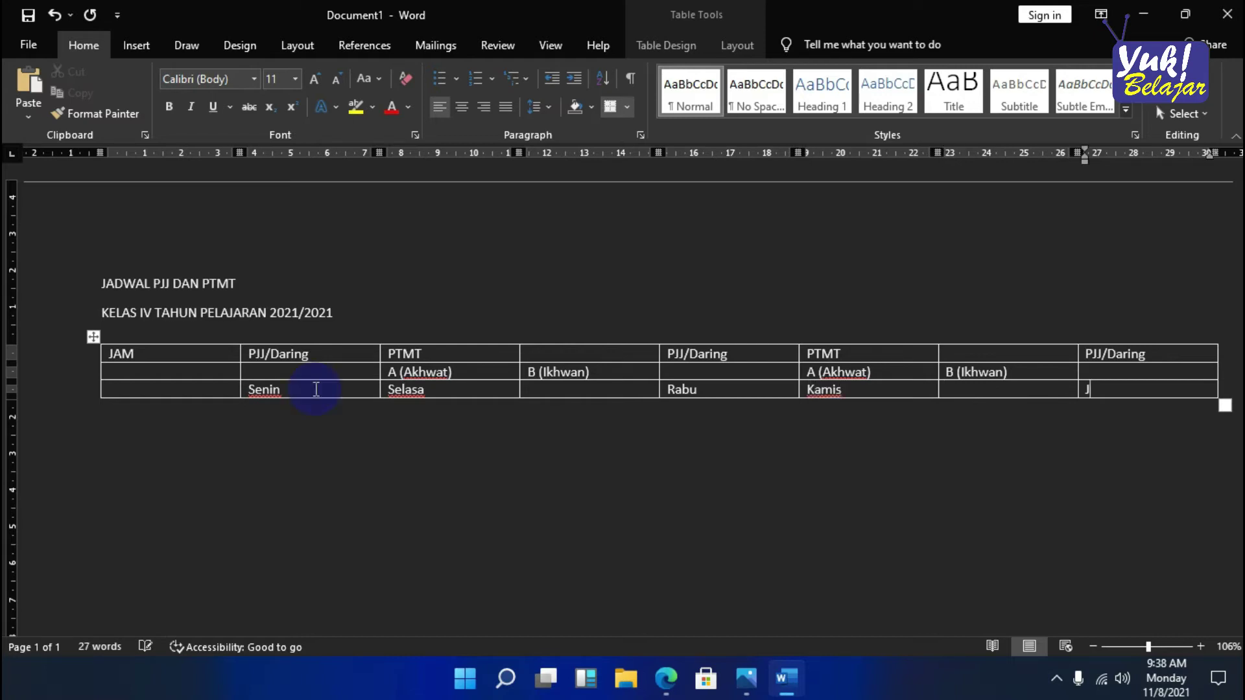
type("um'at")
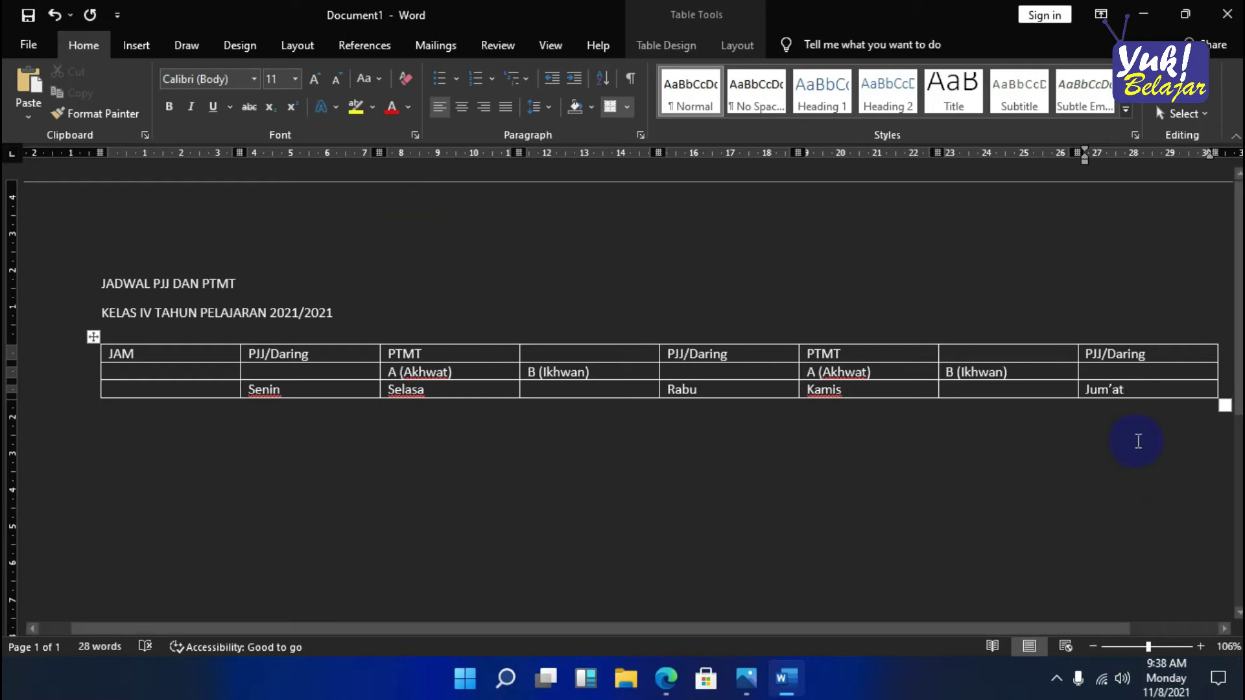
- Add a row below the day names and enter the time "08.10 – 08.40" in the JAM column
key("Tab")
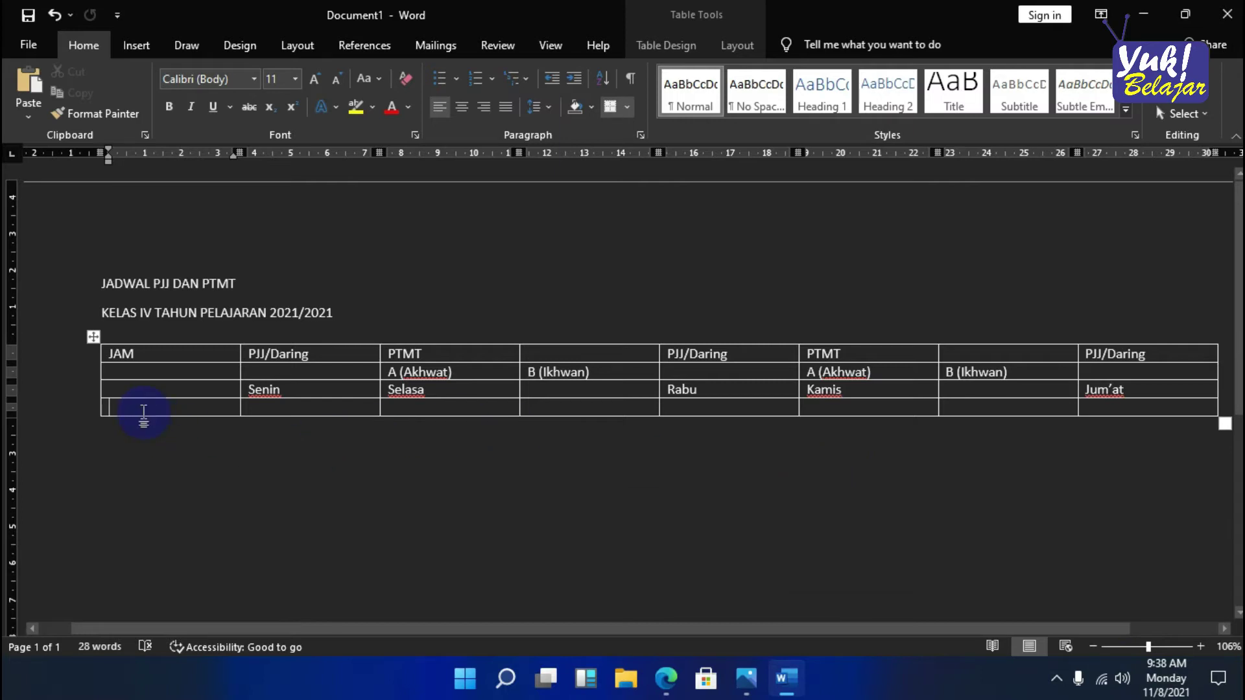
type("08")
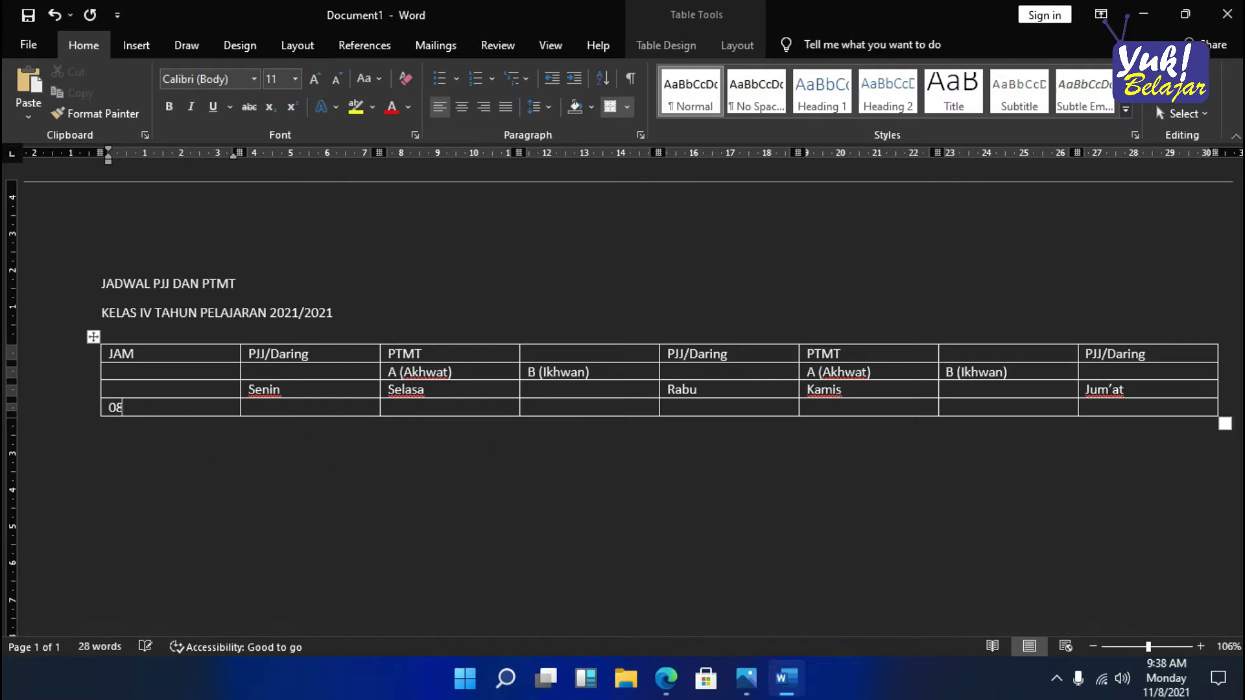
type(".10")
type(" - 0")
type("8.4")
type("0")
- Enter "Opening, Dhuha, Murojaah dan berjemur secara bergiliran" in the Senin cell of the 08.10 row
left_click(249, 407)
type("Opening")
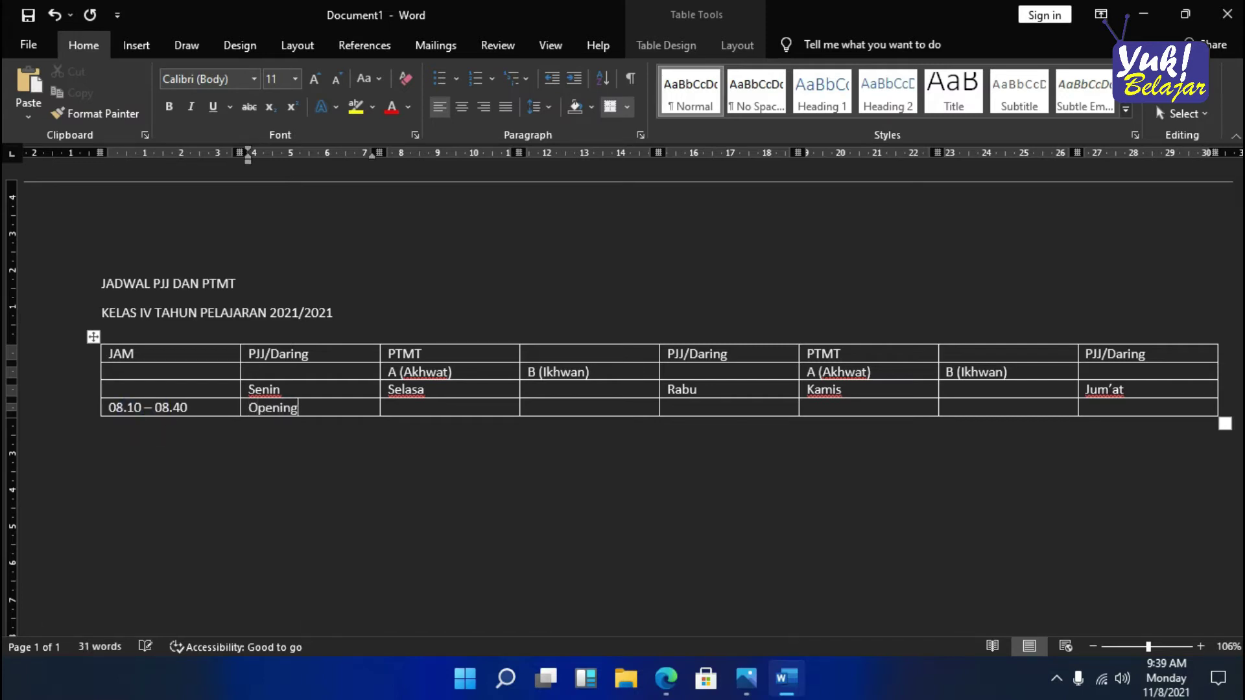
type(", Dhuha, Mu")
key("BackSpace")
type("rojaah dan berj")
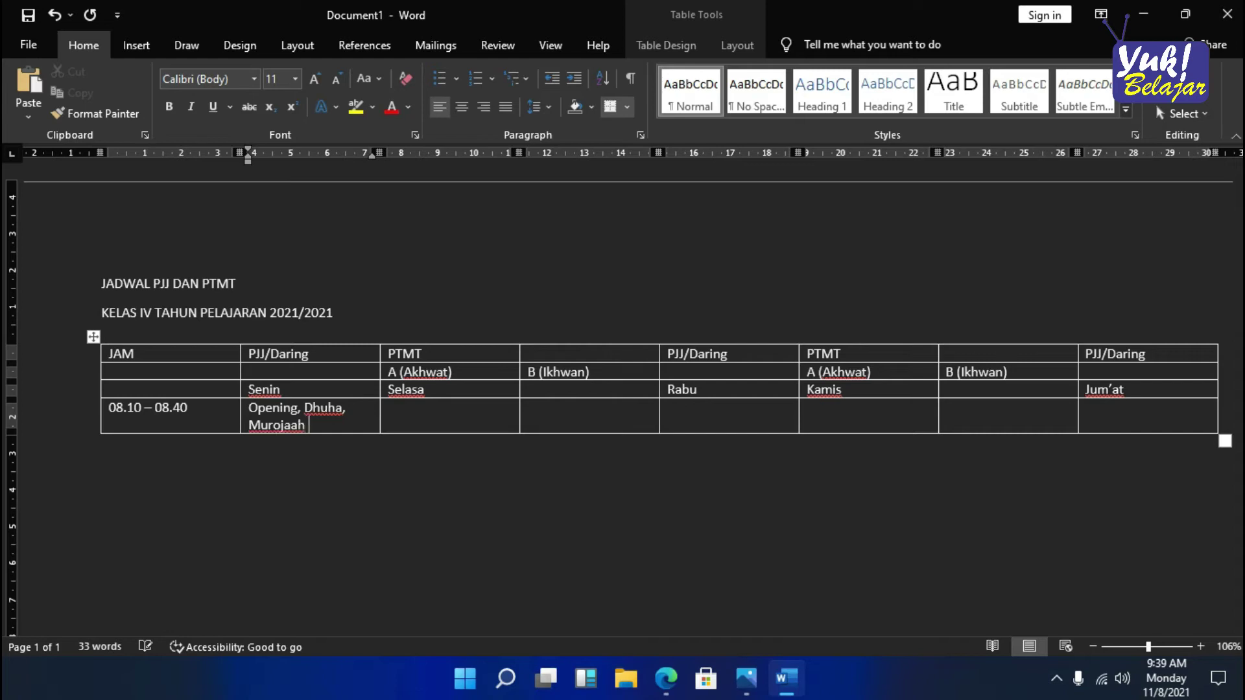
type("emu")
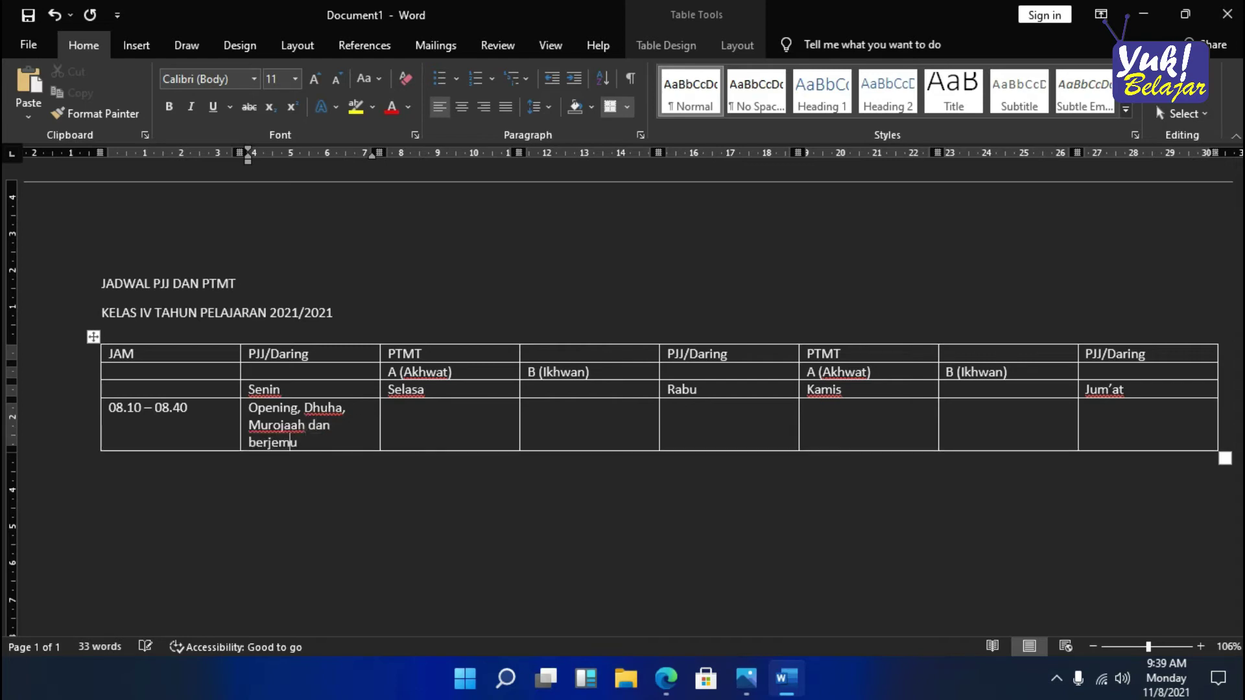
type("r secara bergiliran")
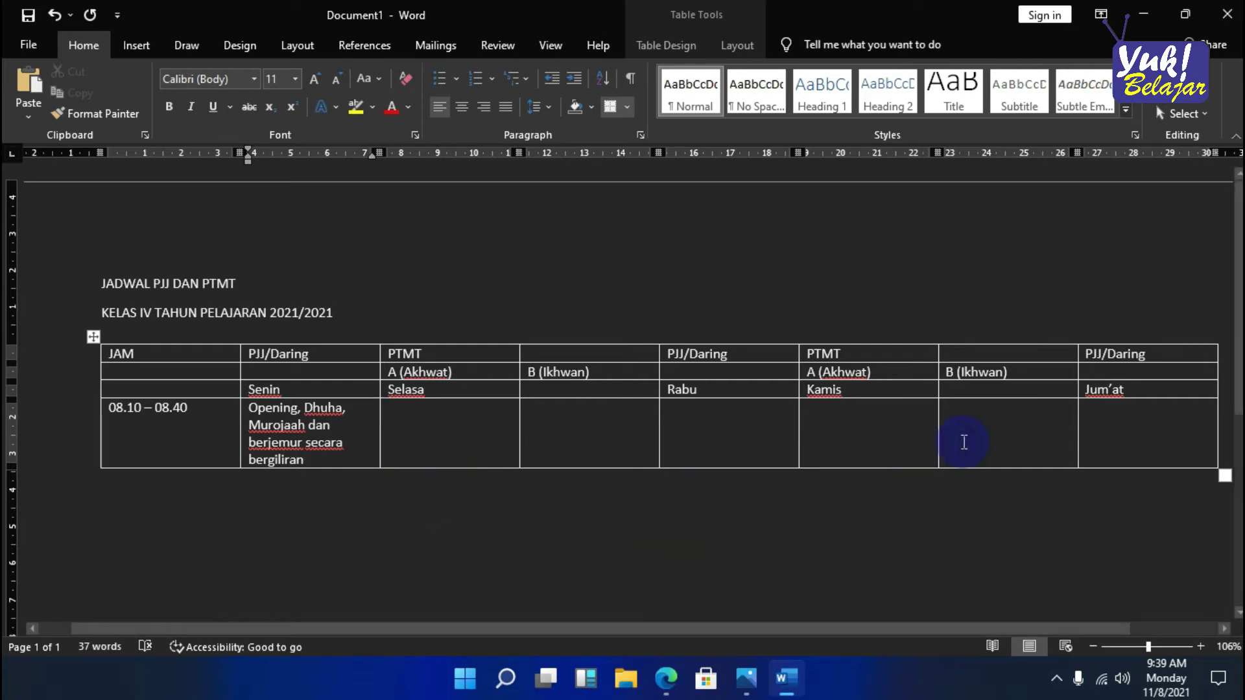
- Add another row at the end of the table and enter the time "08.40 – 09.10" in the JAM column
left_click(1105, 453)
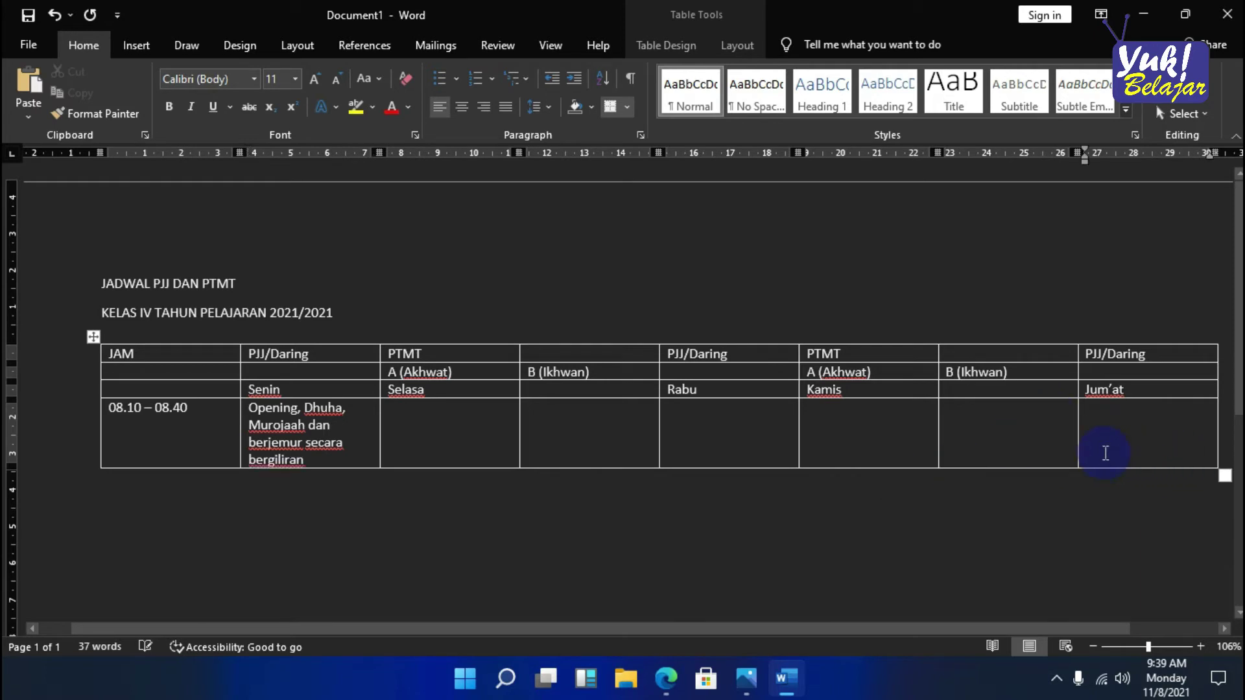
key("Tab")
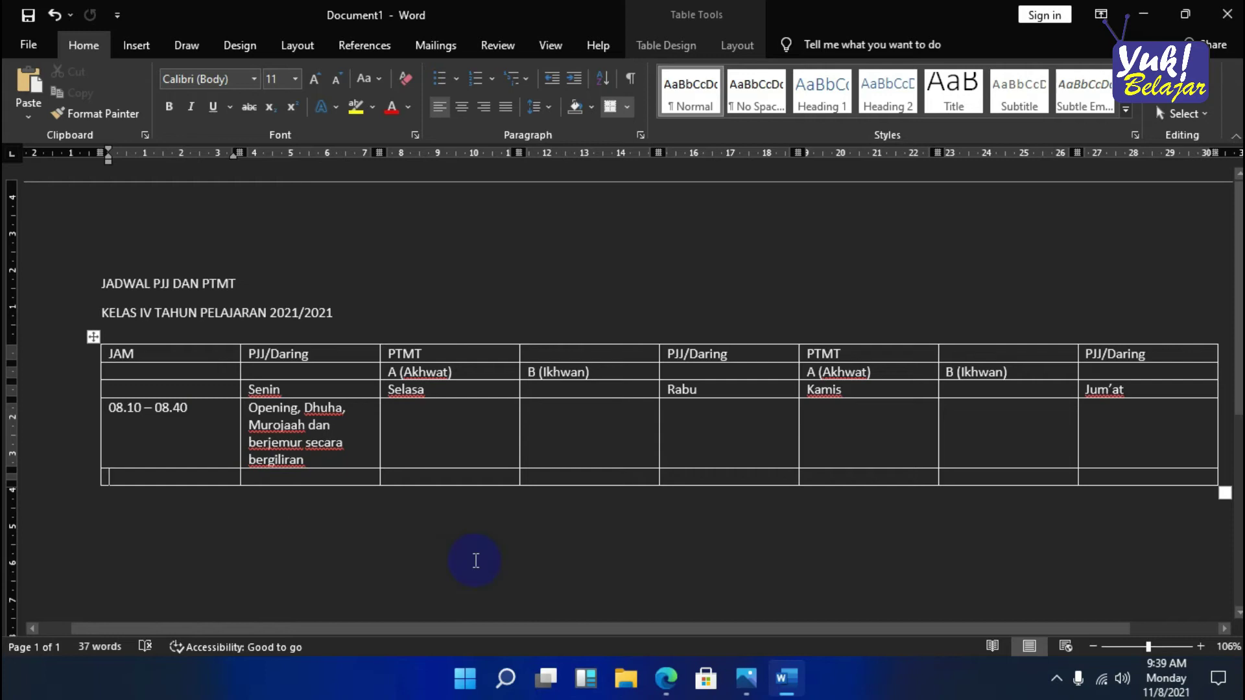
type("08")
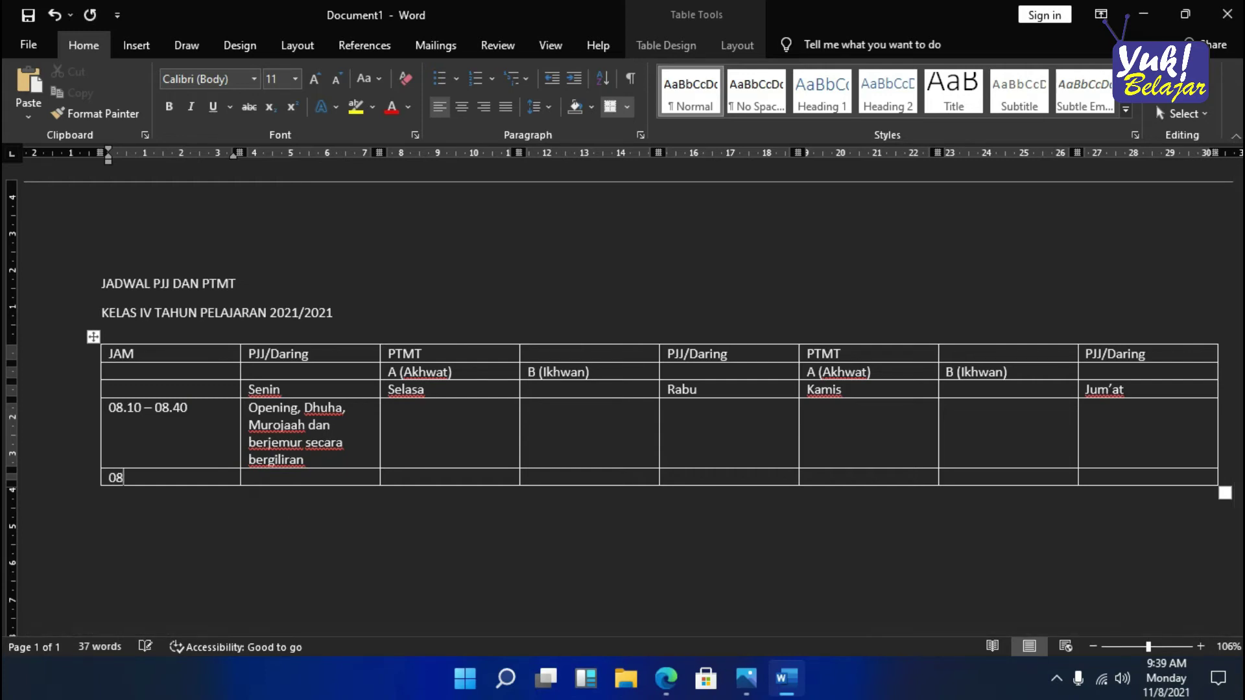
type(".40")
type(" - 09")
type(".10")
- Enter "Al-Qur'an" in the second and third columns of the 08.40 row
key("Tab")
type("Al-Qu")
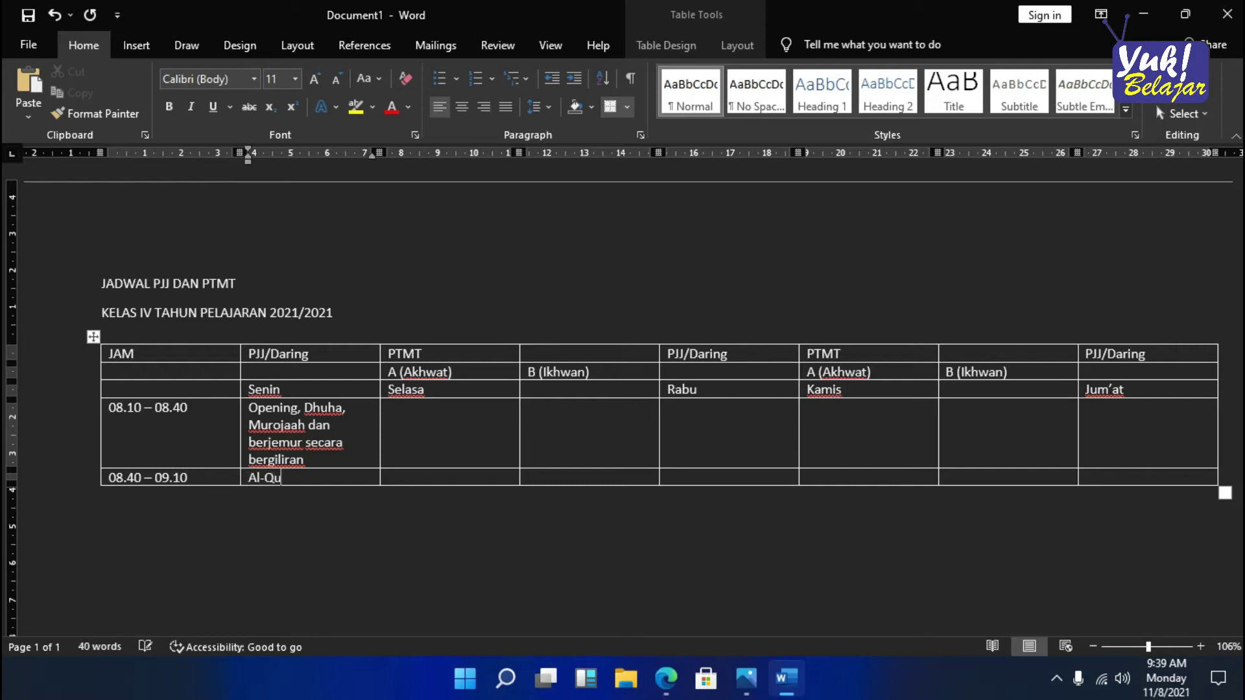
type("r'an")
key("Tab")
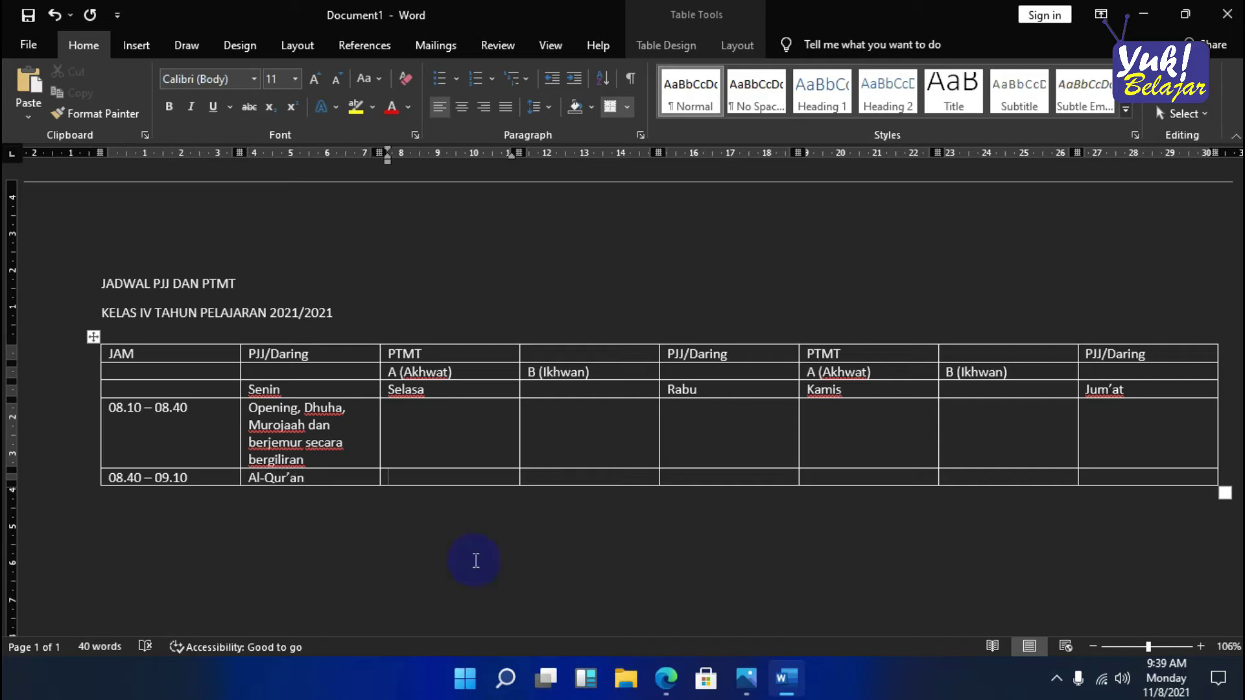
type("Al")
key("Tab")
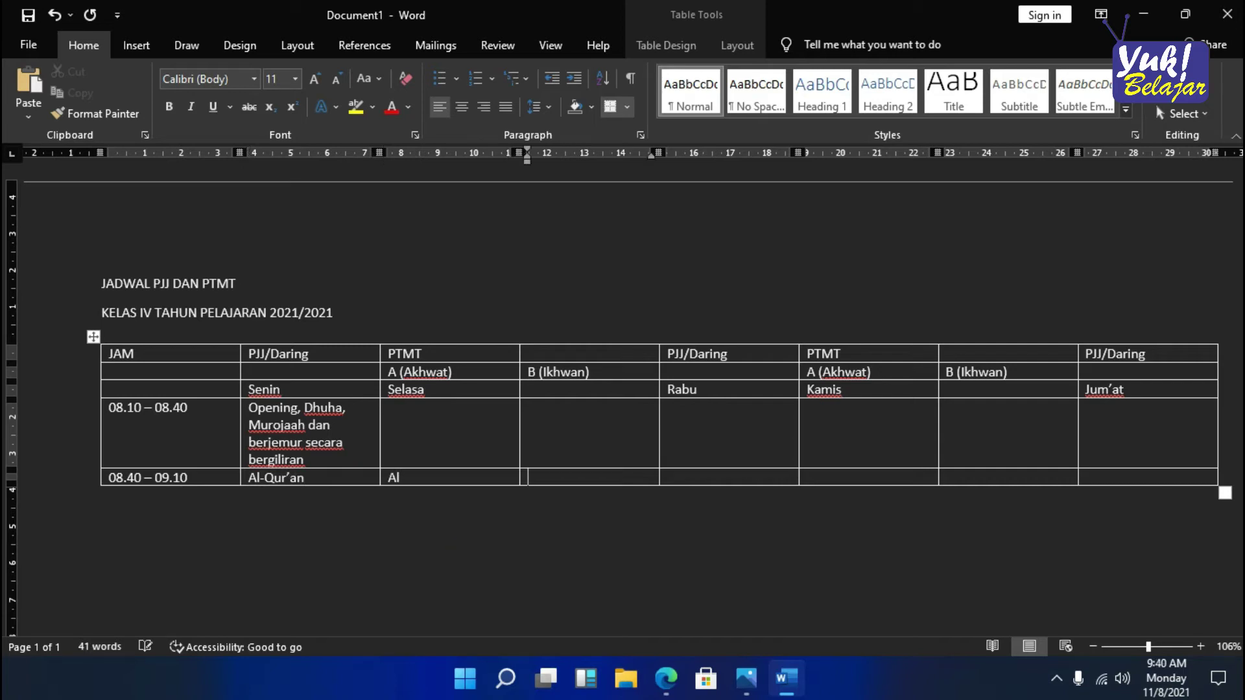
left_click(427, 478)
type("-Qur")
type("'an")
- Enter "Bhs. Indonesia" in the 08.40 row's fourth column and copy "Al-Qur'an" from the third column into the fifth
key("Tab")
type("Bhs. Indonesia")
key("Tab")
left_click(416, 478)
left_click_drag(447, 481, 389, 483)
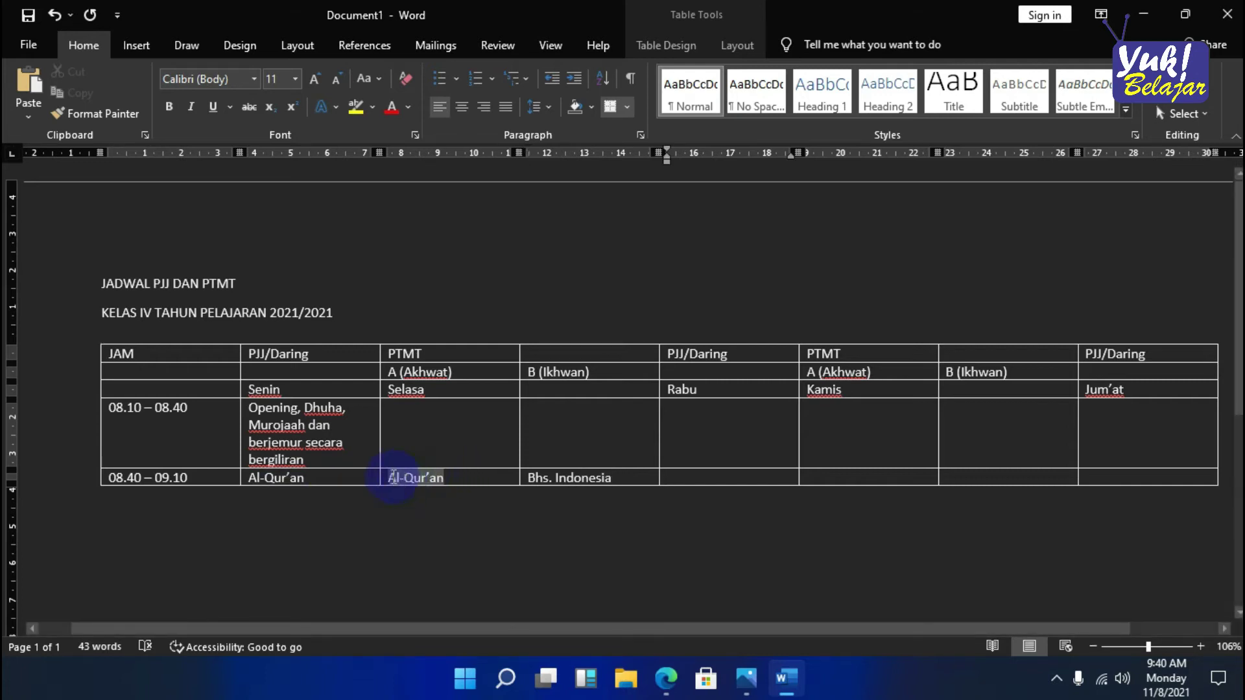
left_click(684, 481)
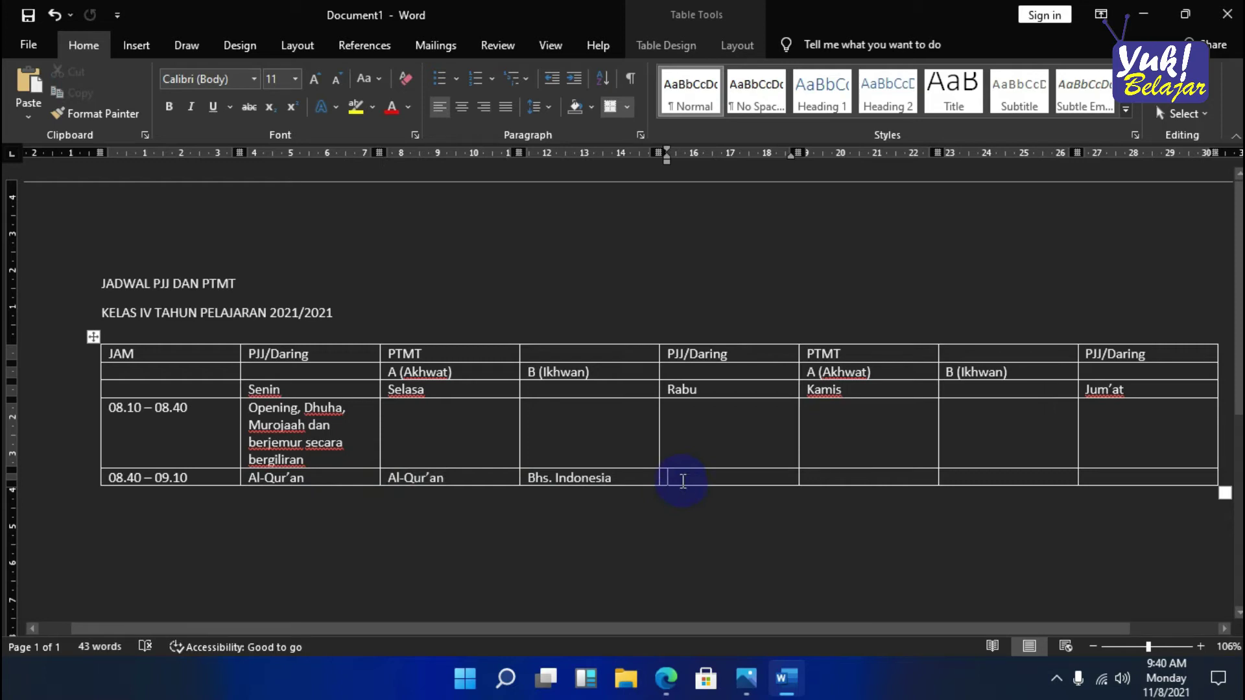
type("Al-Qur’an")
- Enter "Matematika" in the 08.40 row's sixth column and paste "Al-Qur'an" into the seventh and eighth columns
left_click(811, 478)
type("Matematika")
key("Tab")
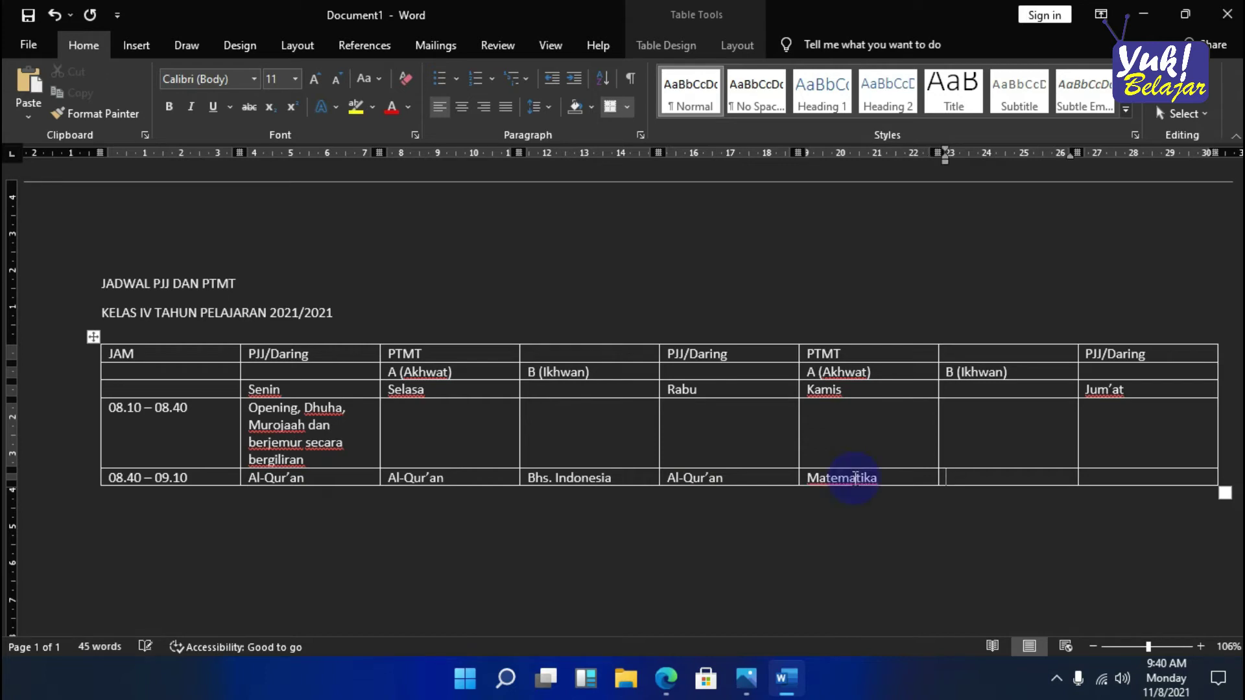
type("Al-Qur’an")
key("Tab")
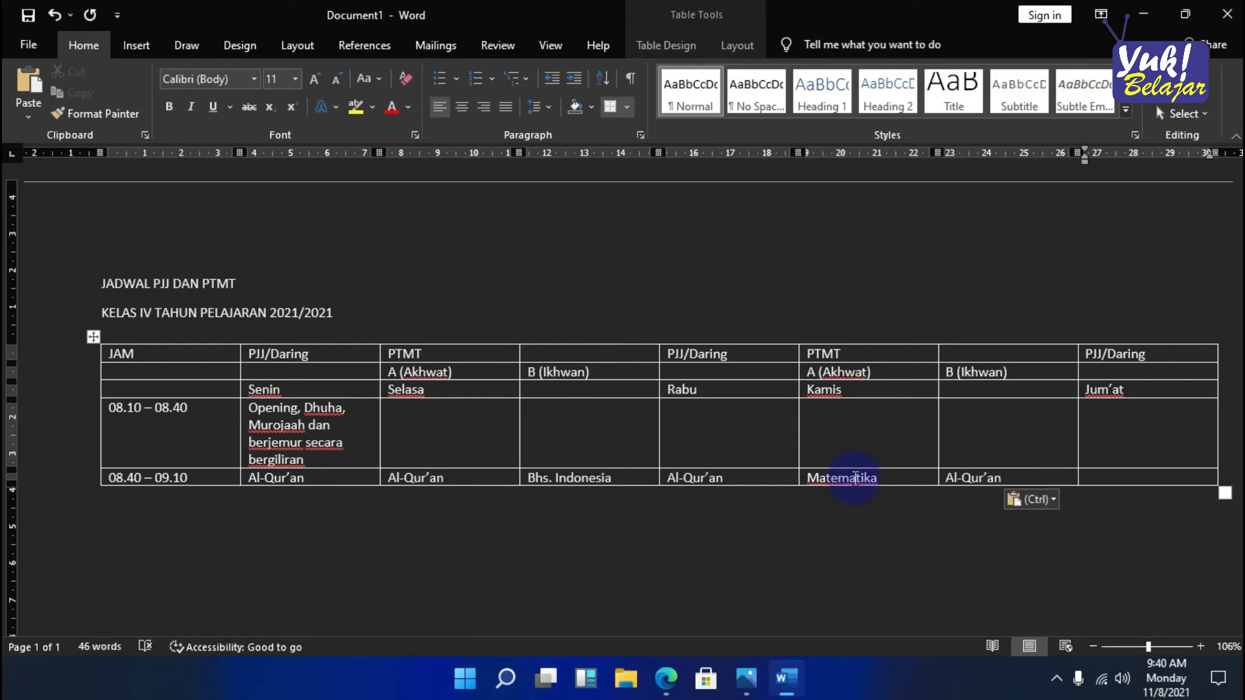
type("Al-Qur’an")
- Add a row below and enter the time "09.10 – 09.40" in the JAM column
key("Tab")
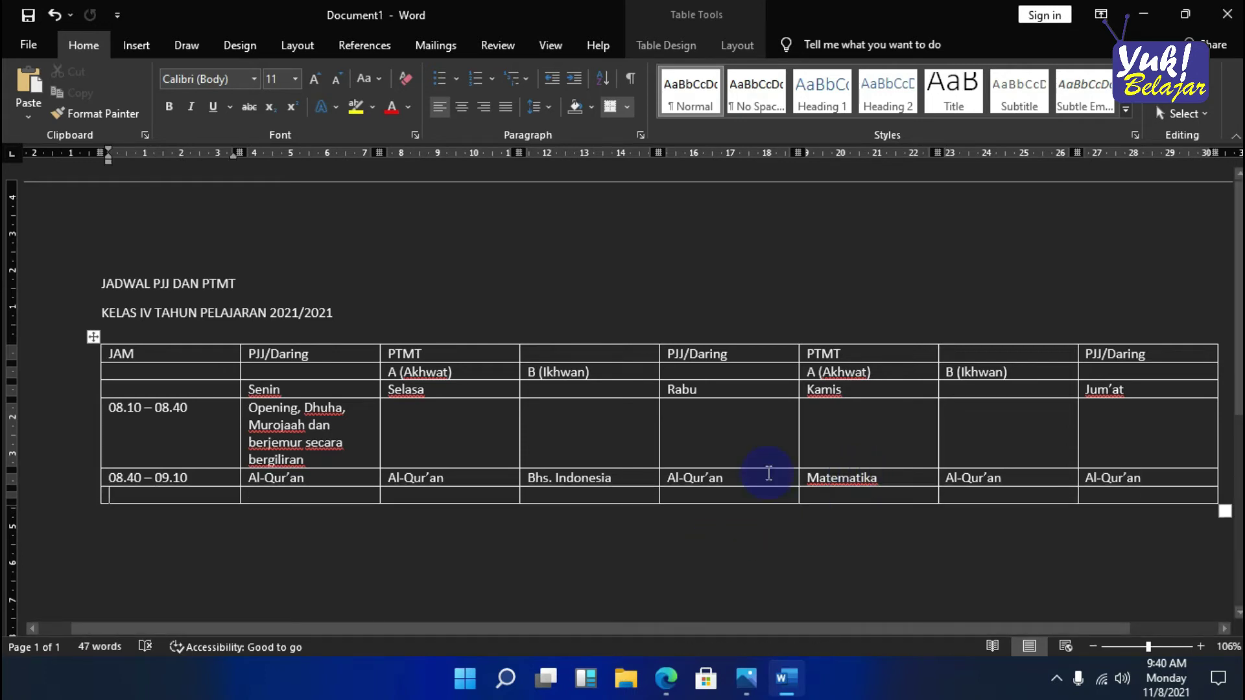
type("09.10")
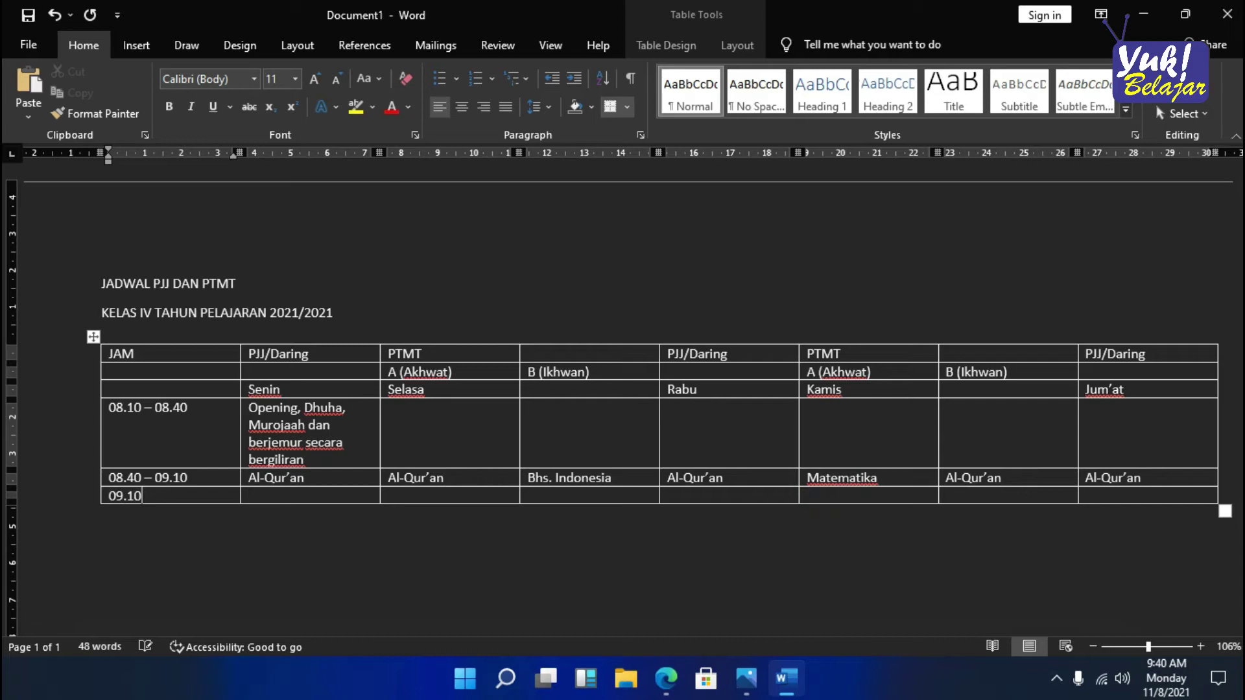
type(" - 09.40")
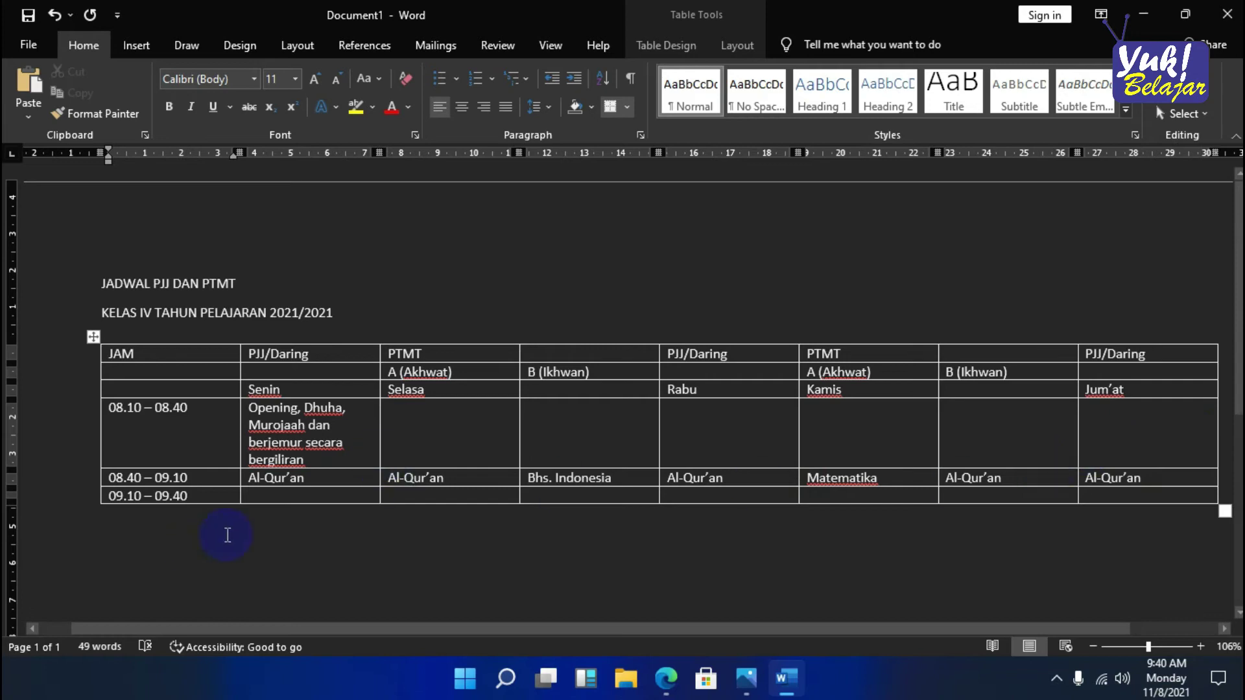
- Fill the second to fourth columns of the 09.10 row with "SBdP", "Al-Qur'an" and "IPA"
left_click(292, 499)
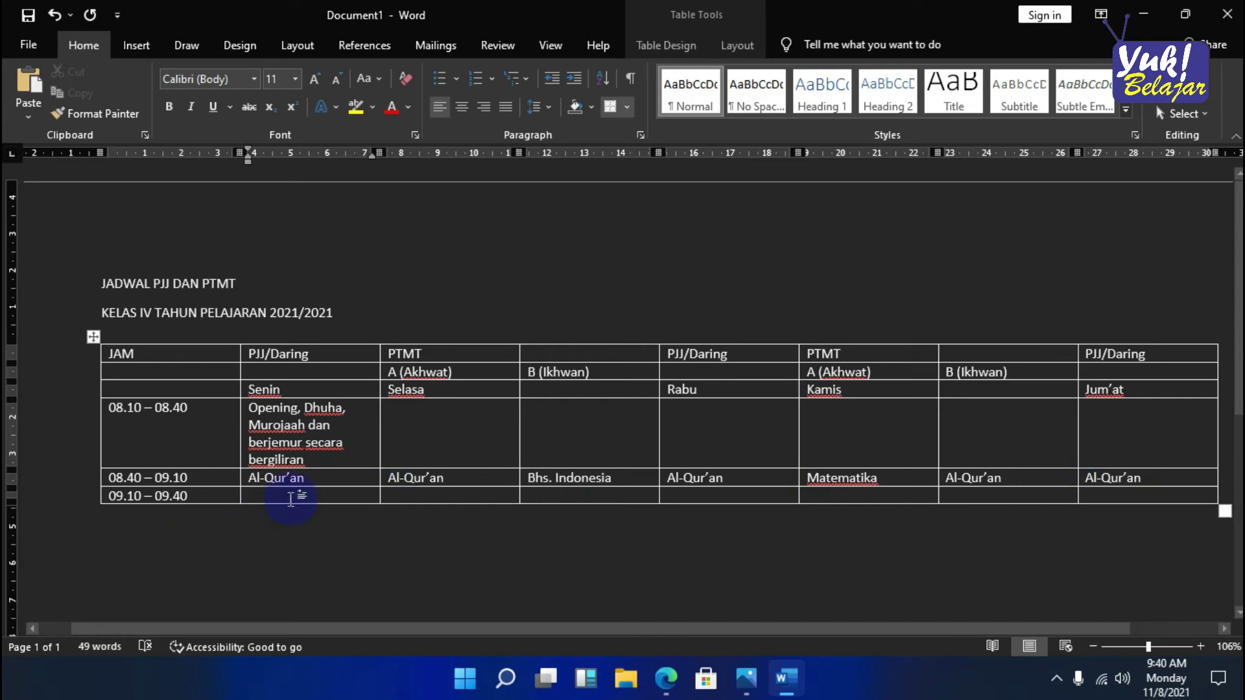
type("SBdP")
key("Tab")
type("Al-Qur'an")
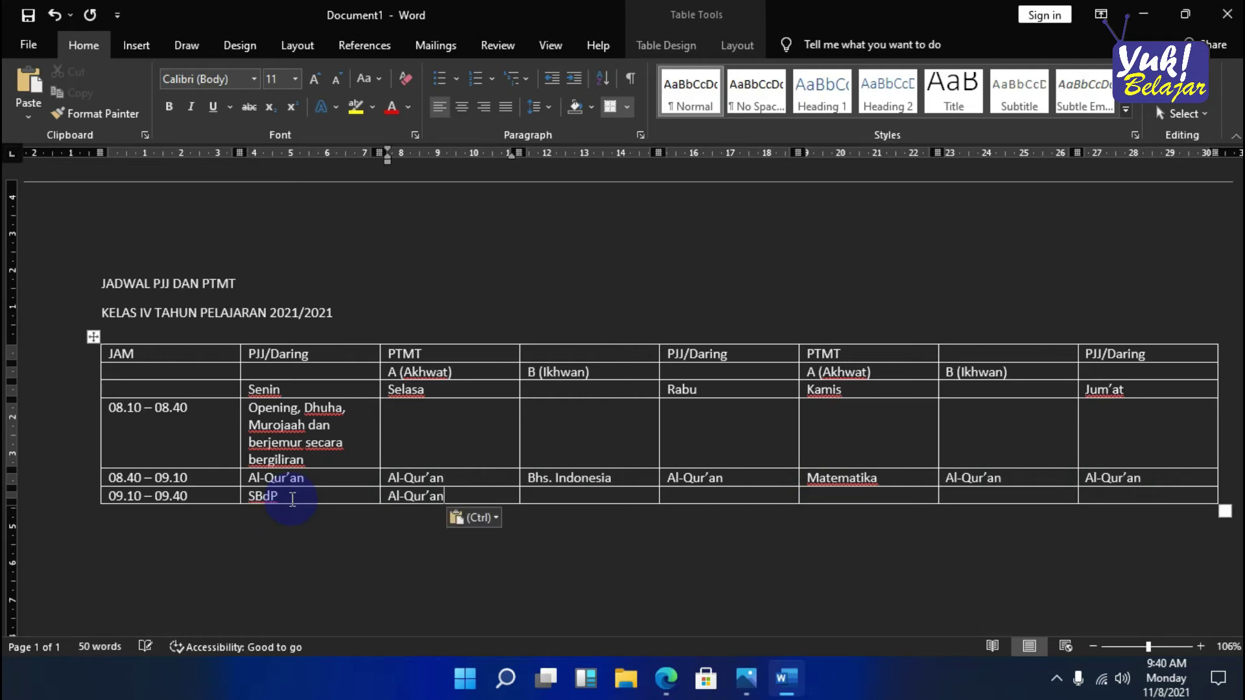
key("Tab")
type("IP")
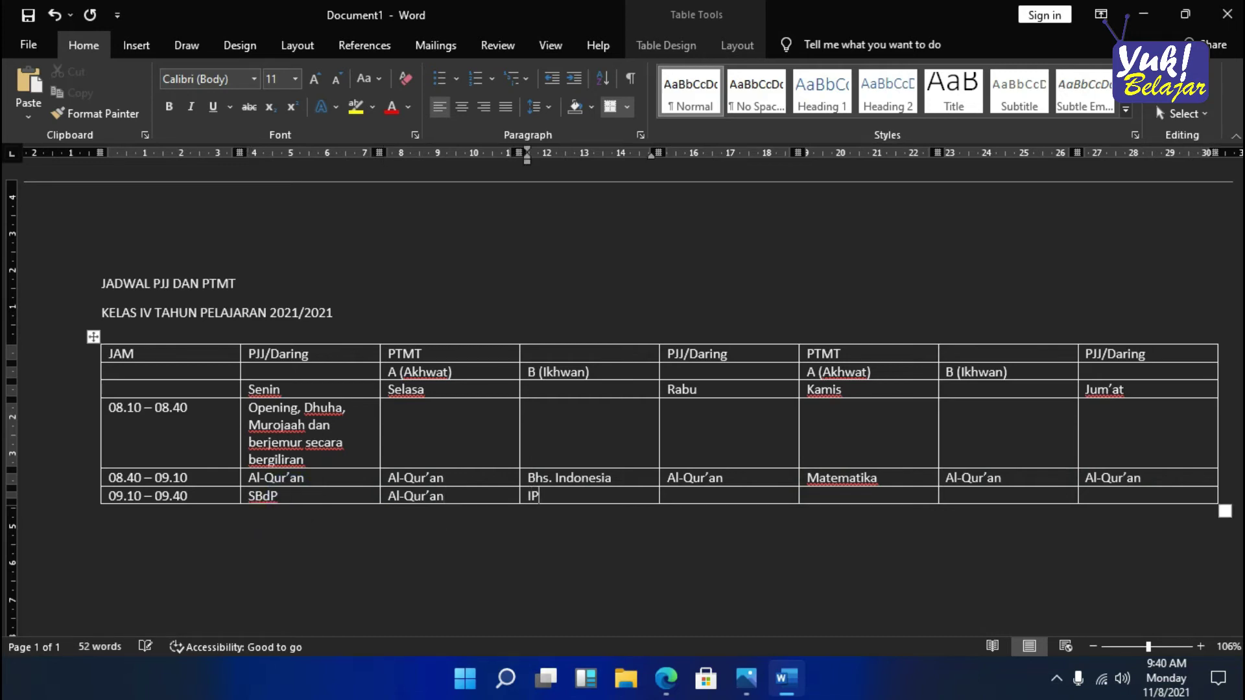
type("A")
- Fill the fifth to eighth columns of the 09.10 row with "PAI", "Matematika", "Al-Qur'an" and "PPKN"
key("Tab")
type("PAI")
key("Tab")
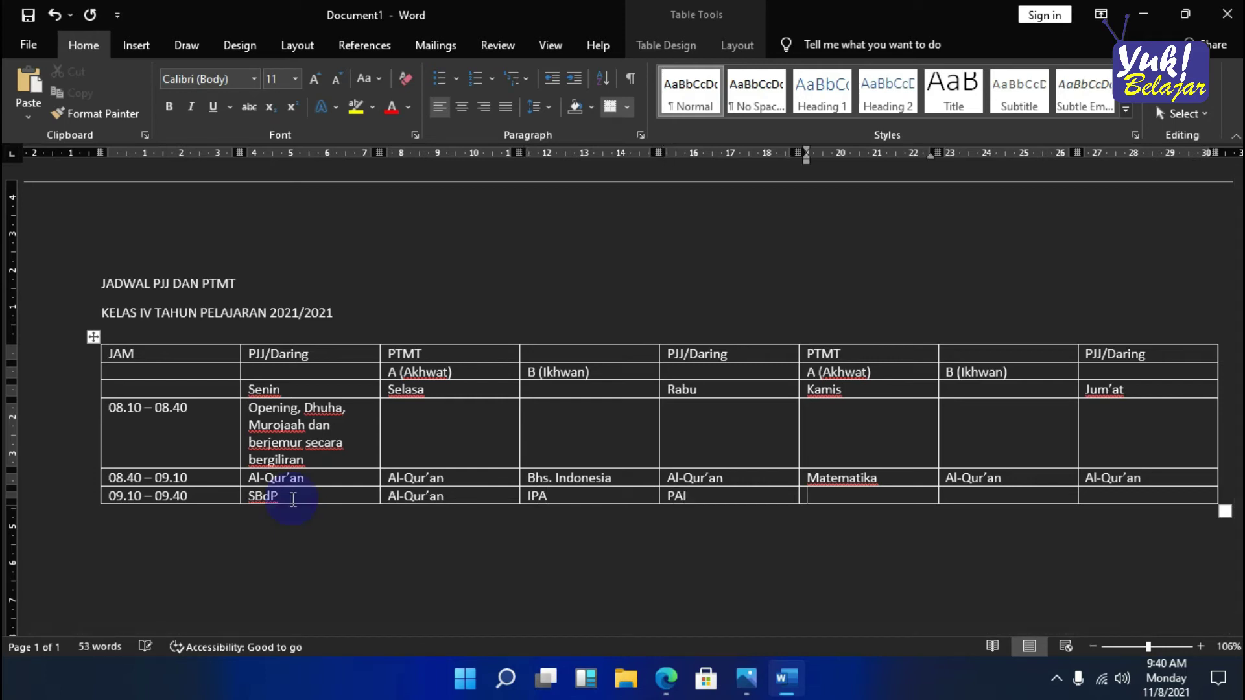
type("Matemat")
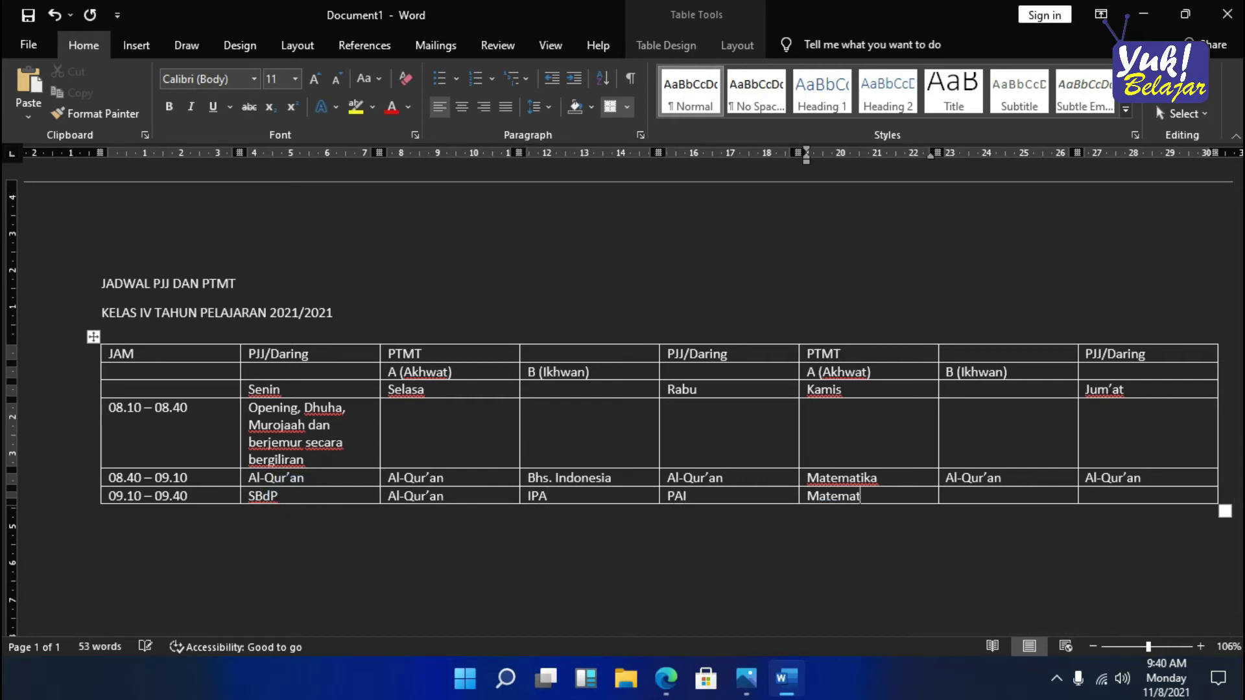
type("ika")
key("Tab")
type("Al-Qur’an")
key("Tab")
type("PPKN")
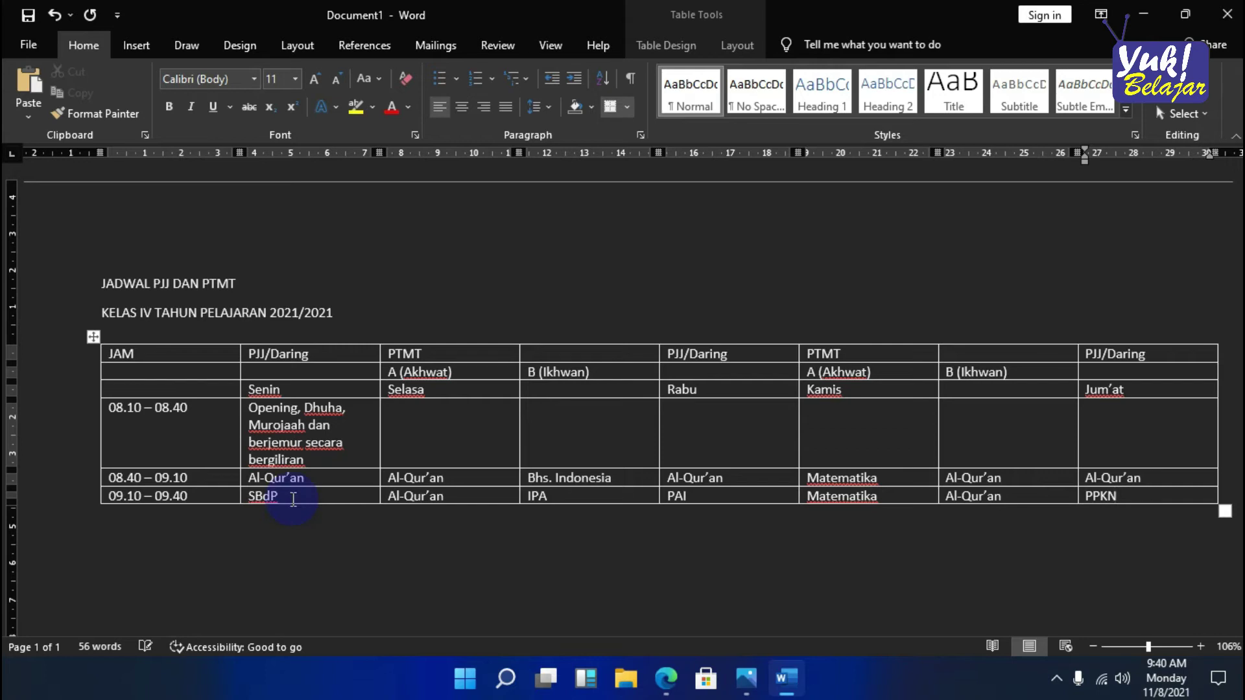
- Add a row below the 09.10 row and enter the time "09.40 – 10.10" in the JAM column
key("Tab")
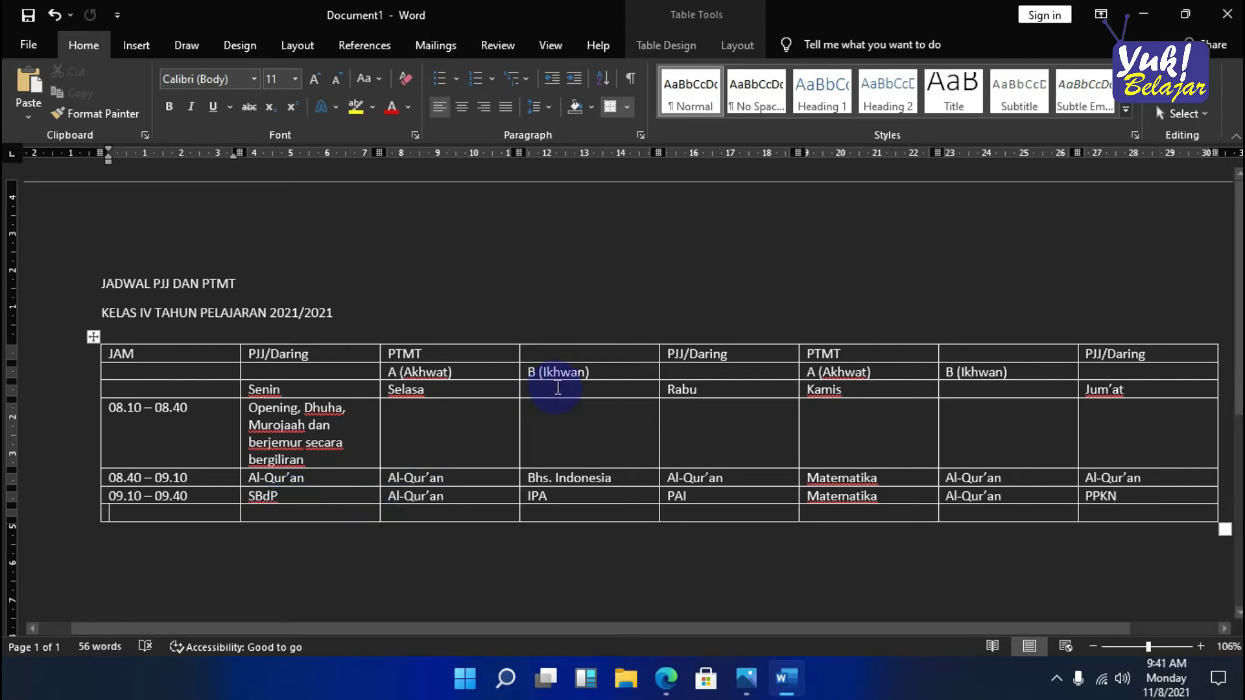
type("09.40 - 4")
key("BackSpace")
type("10.")
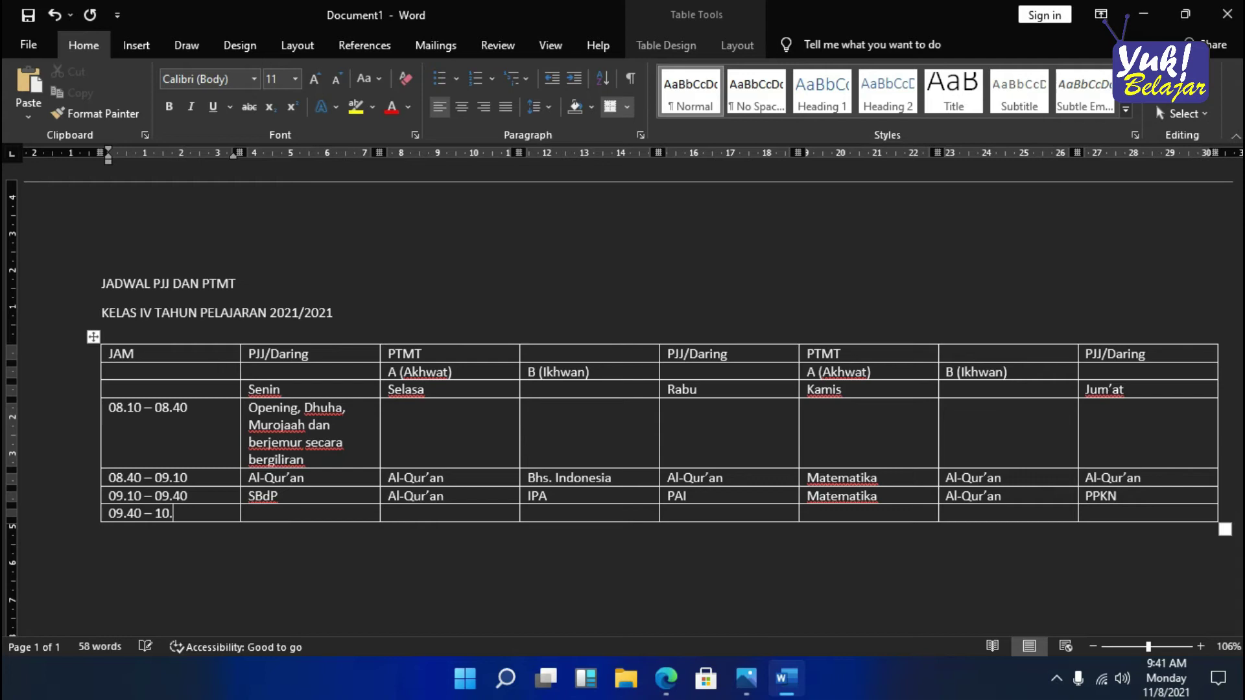
type("10")
- Fill the second to fourth columns of the 09.40 row with "PJOK/TIK", "Istirahat" and "IPS"
left_click(252, 513)
type("PJOK/TIK")
key("Tab")
type("Istirahat")
key("Tab")
type("IPS")
key("Tab")
type("Istirahat")
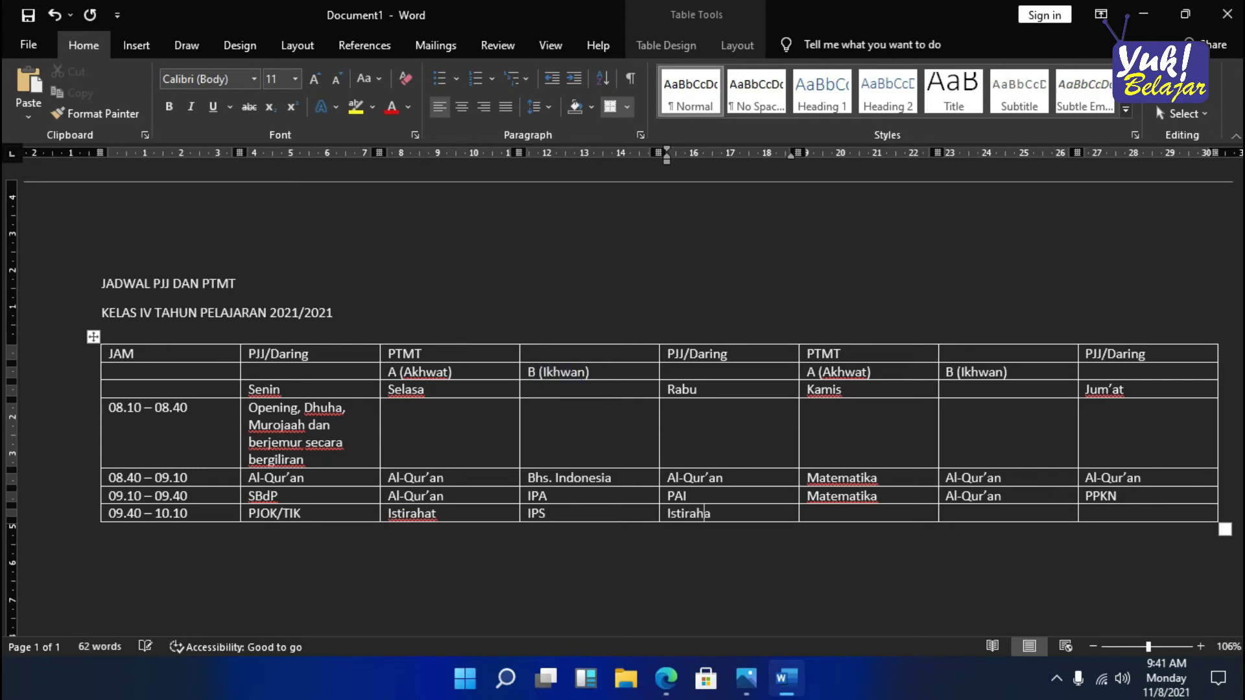
key("Tab")
type("Bh")
key("BackSpace")
key("BackSpace")
key("BackSpace")
key("BackSpace")
key("BackSpace")
key("BackSpace")
key("BackSpace")
key("BackSpace")
key("BackSpace")
key("BackSpace")
key("BackSpace")
key("BackSpace")
key("BackSpace")
- Enter "Istirahat" in the sixth column and "Bhs.Inggris/Bhs.Arab" in the eighth column of the 09.40 row
key("Tab")
type("Ist")
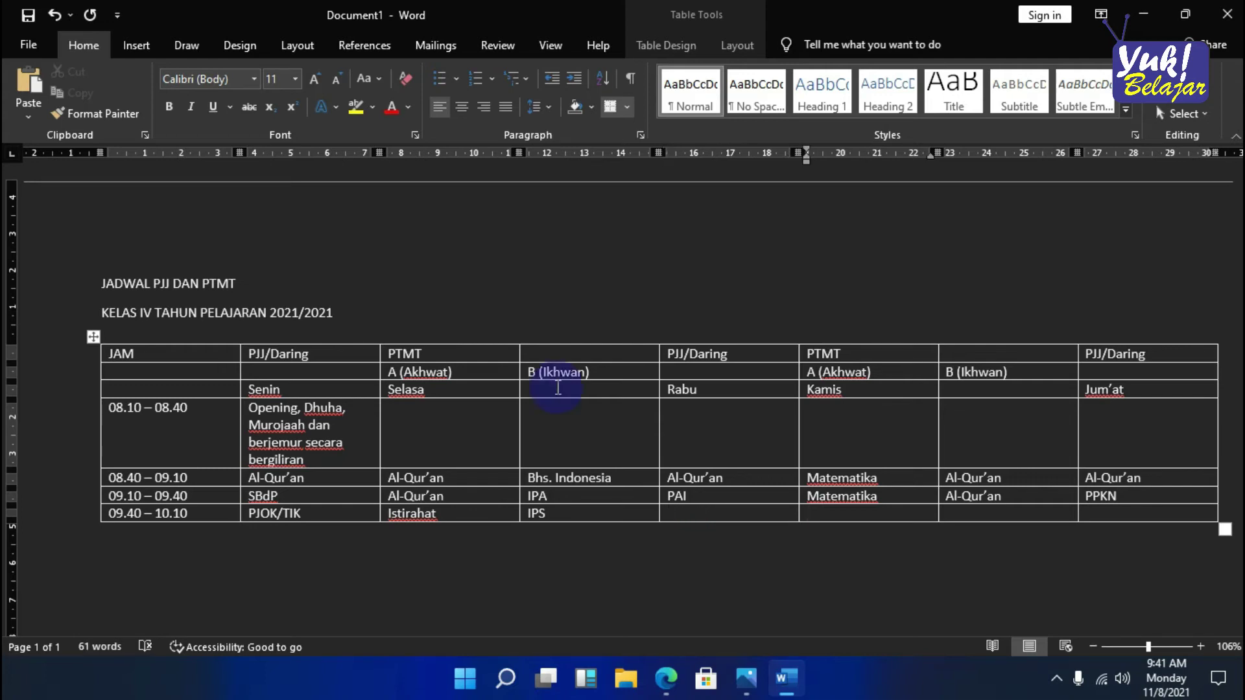
type("irahat")
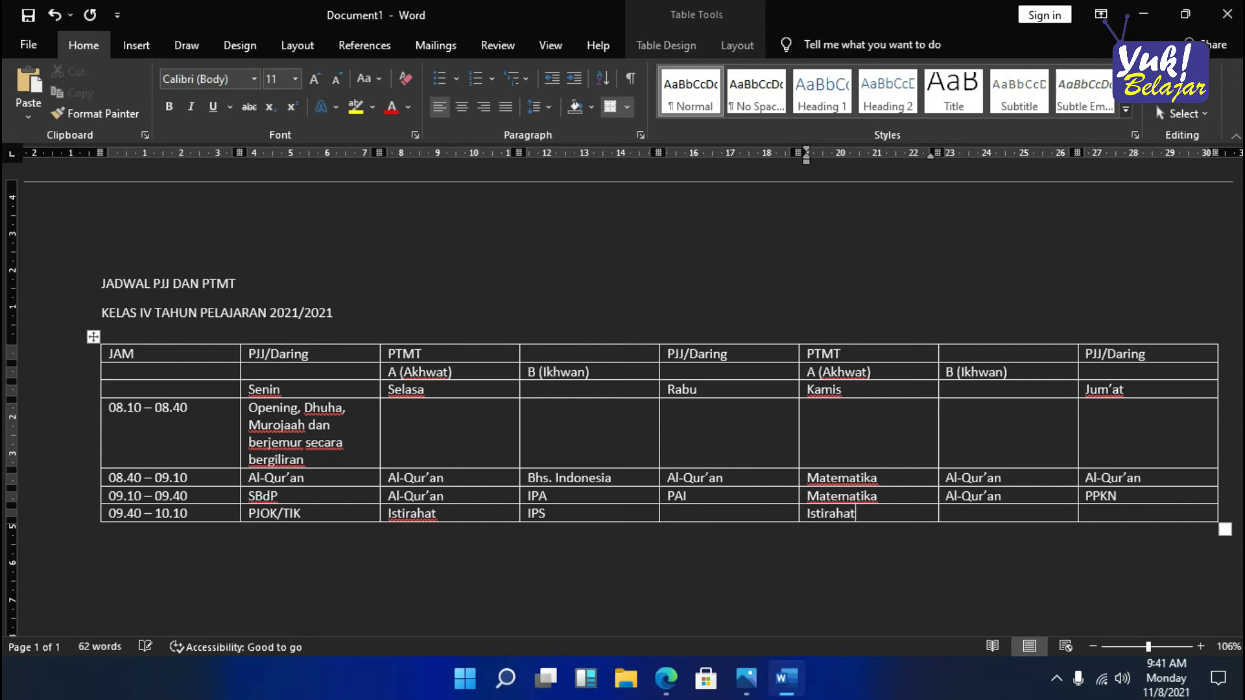
key("Tab")
key("Tab")
type("Bhs")
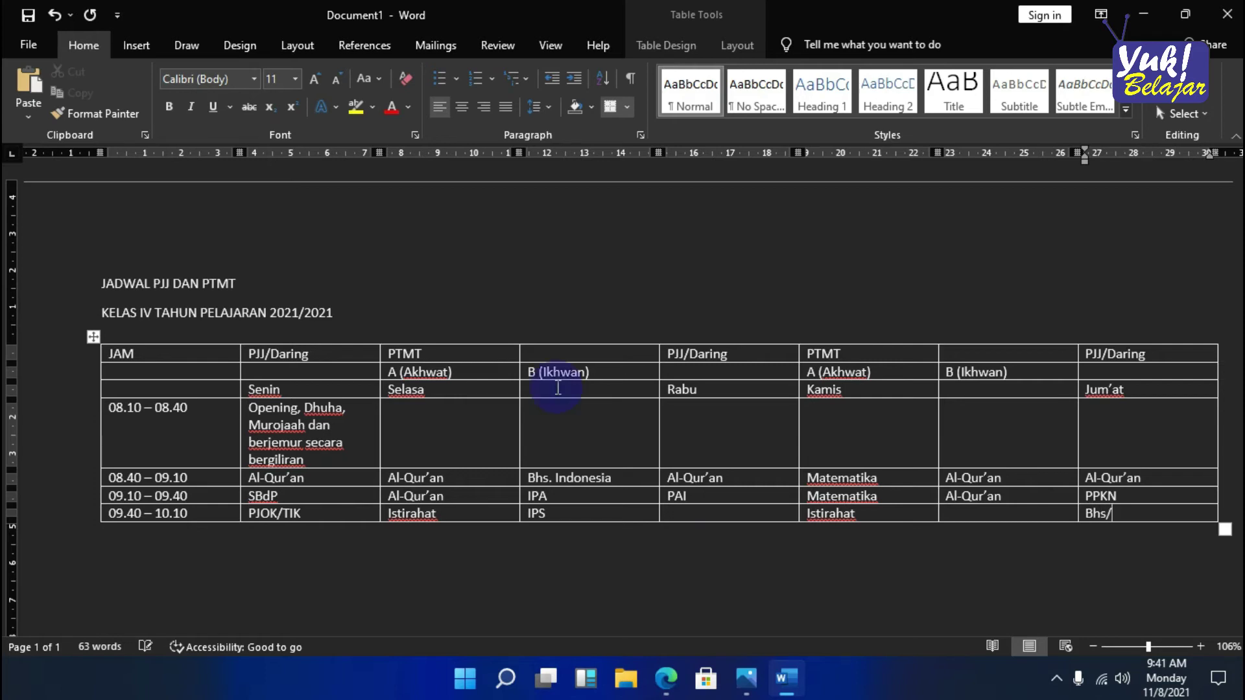
type("/")
key("BackSpace")
type(".Inggris/Bh")
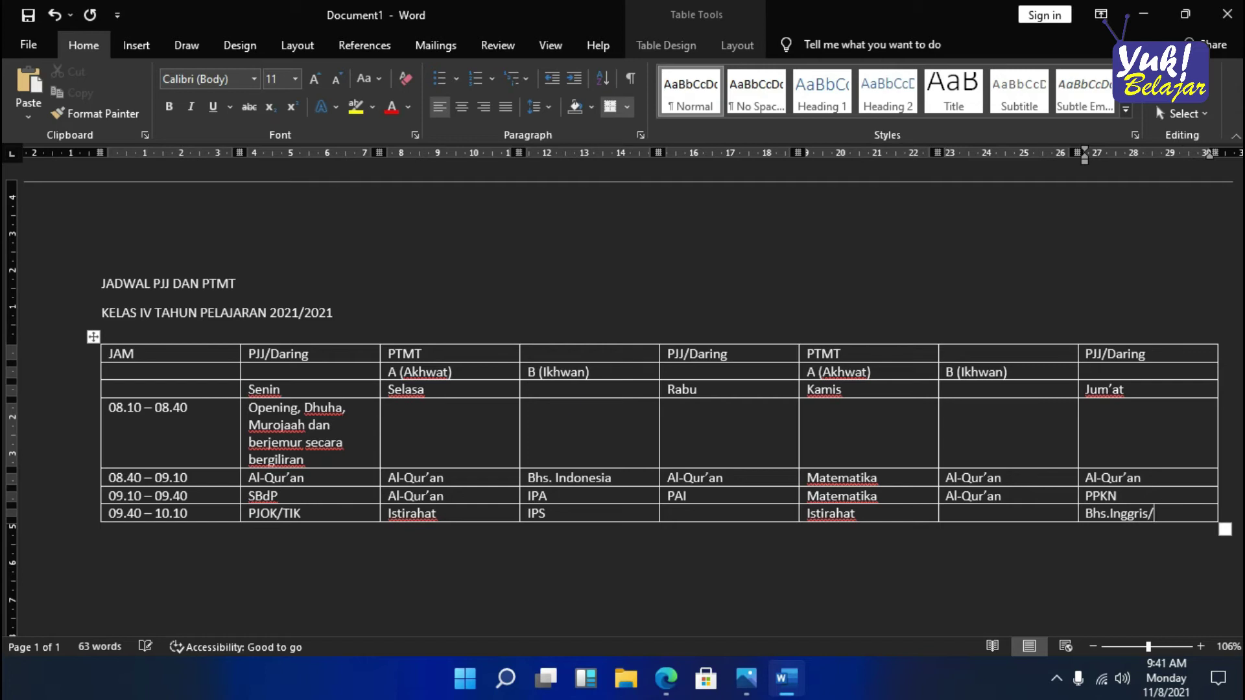
type("s.Arab")
- Add another row and enter the time "10.10 – 10.40" in the JAM column
key("Tab")
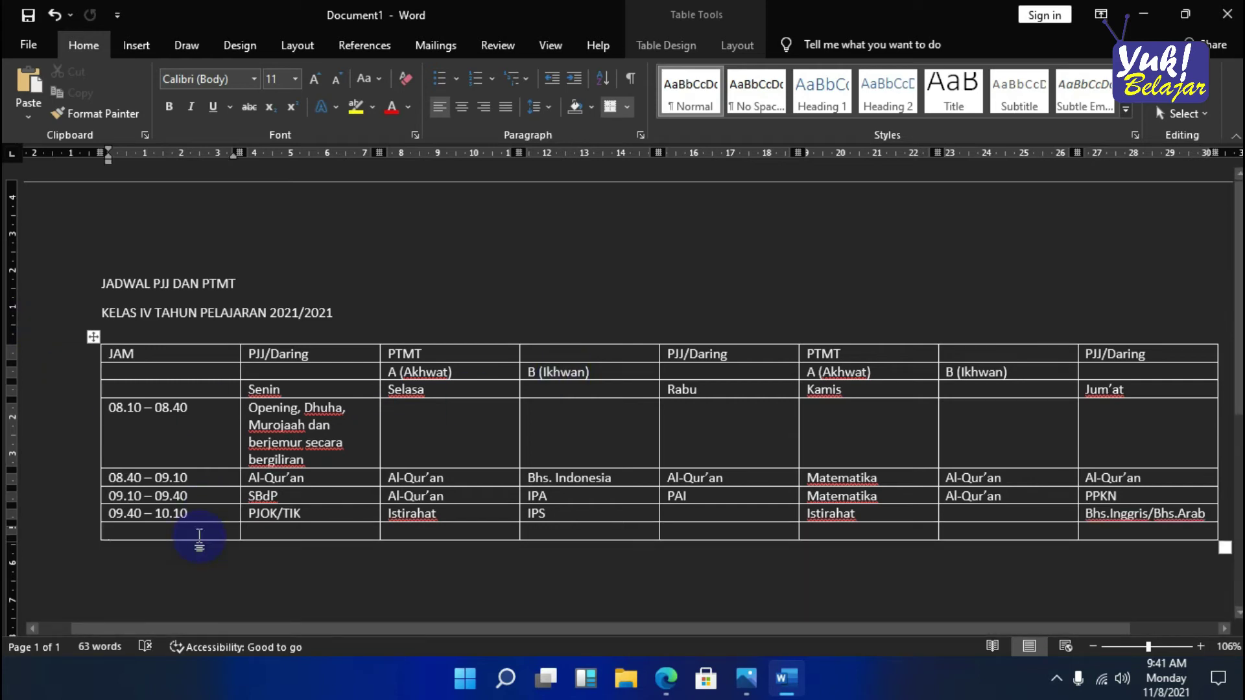
type("10.10")
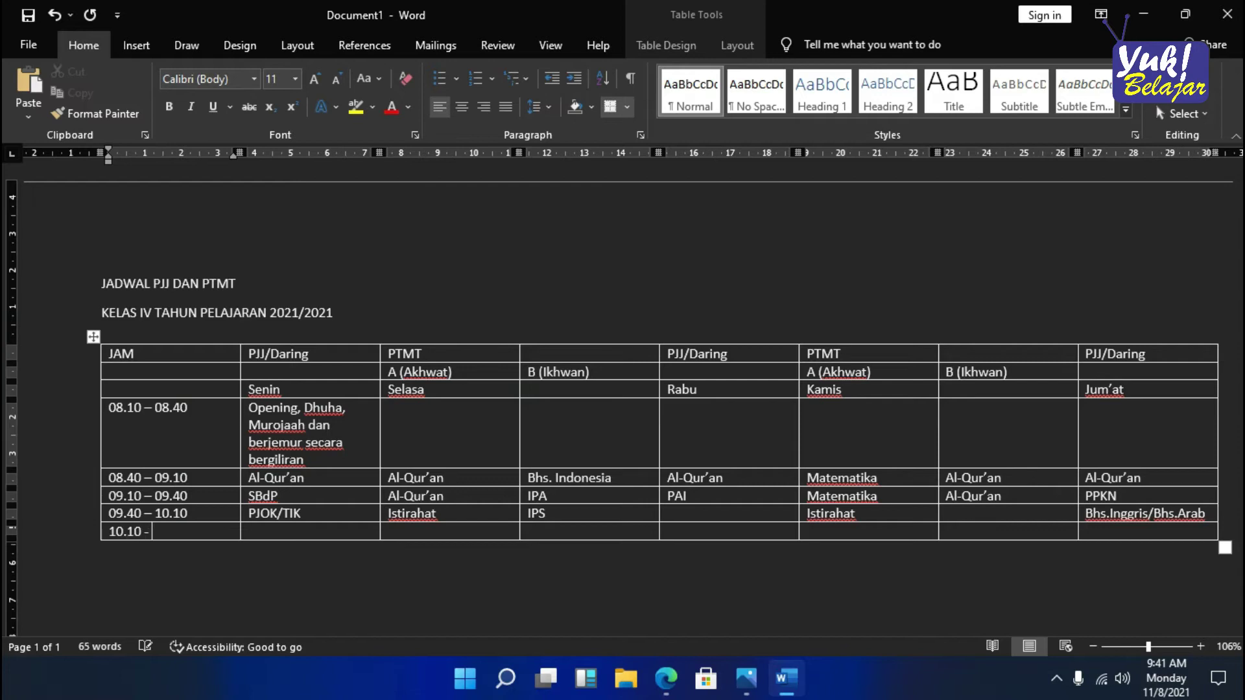
type(" - 10.40")
- Enter "Bhs. Indonesia" in the third column and "Al-Qur’an" in the fourth column of the 10.10 row
key("Tab")
key("Tab")
type("Bhs. Indonesia")
key("Tab")
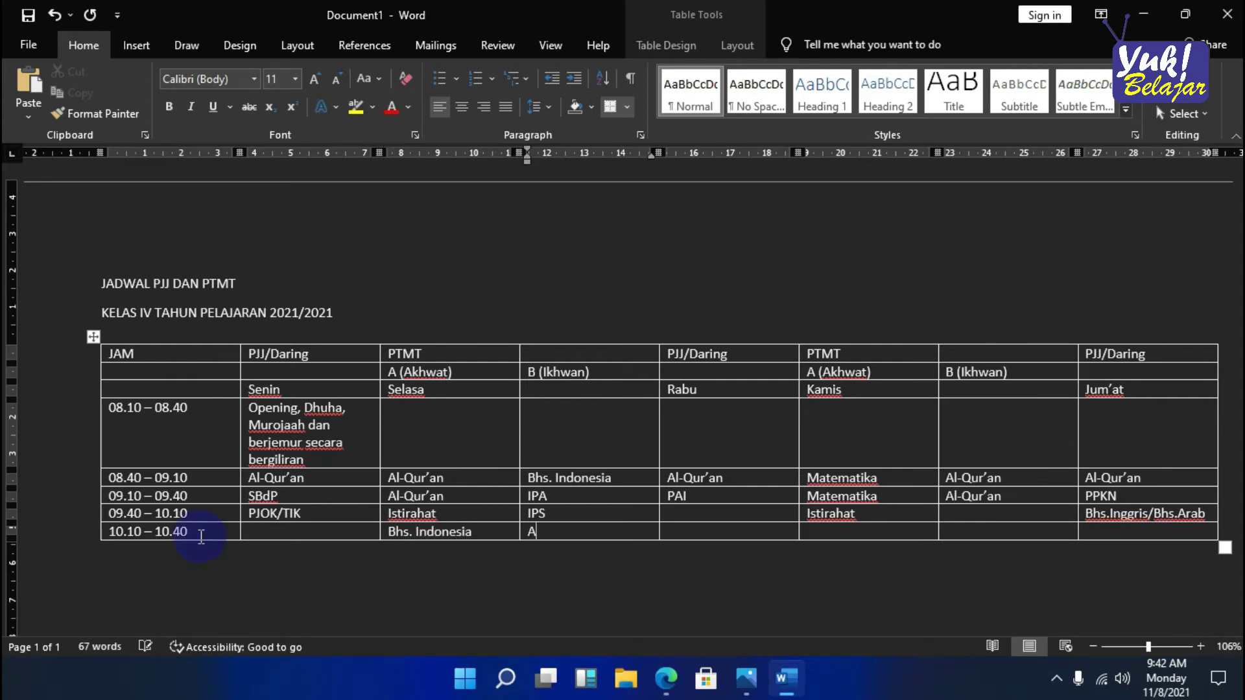
type("Al-Qur’an")
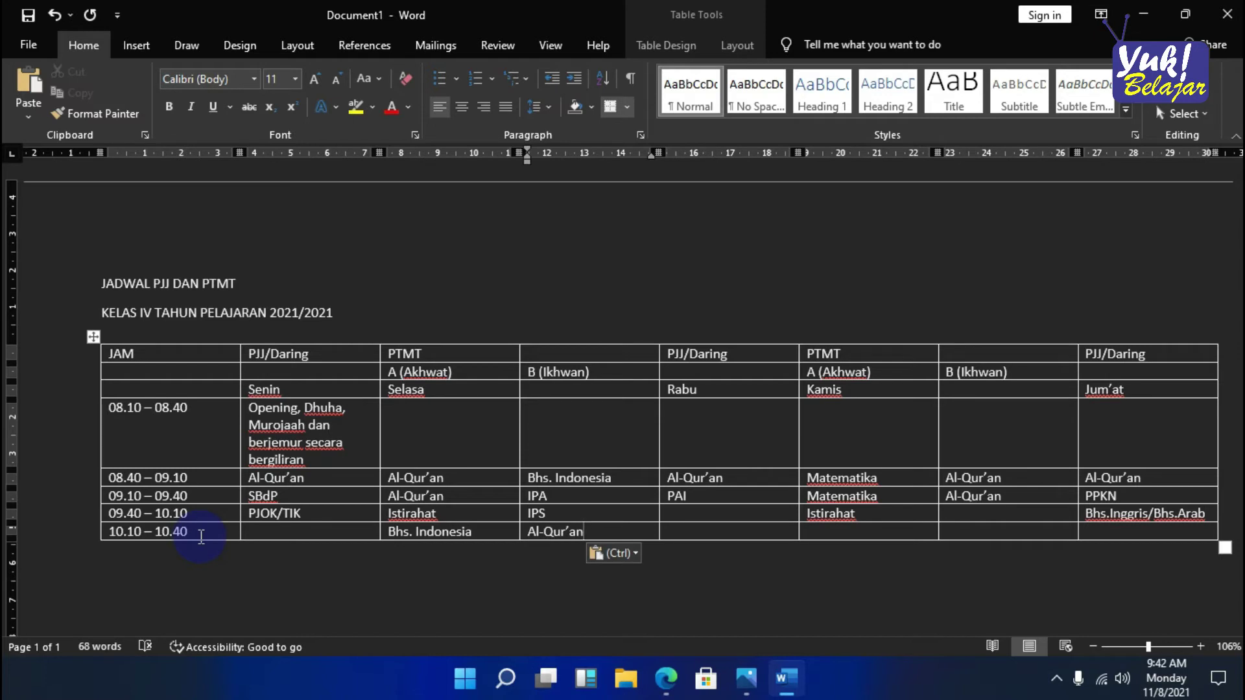
- Enter "Al-Qur’an" in the sixth column and "Matematika" in the seventh column of the 10.10 row
key("Tab")
key("Tab")
type("Al-Qur’an")
key("Tab")
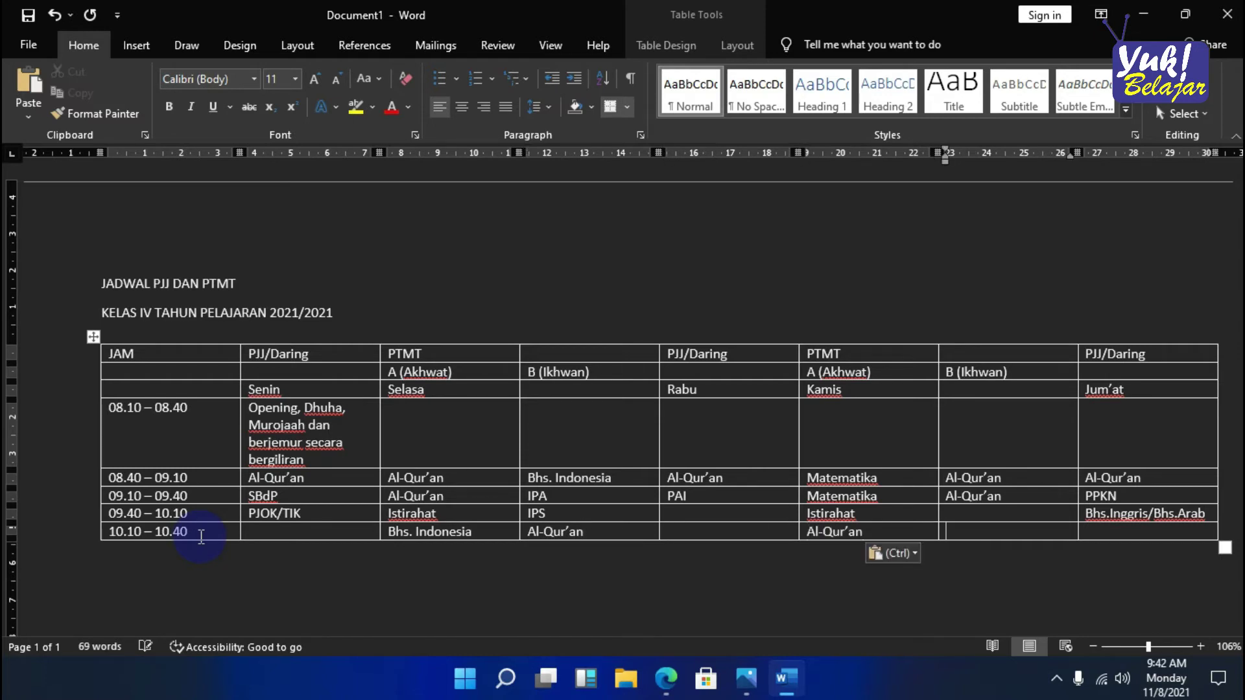
type("Matematika")
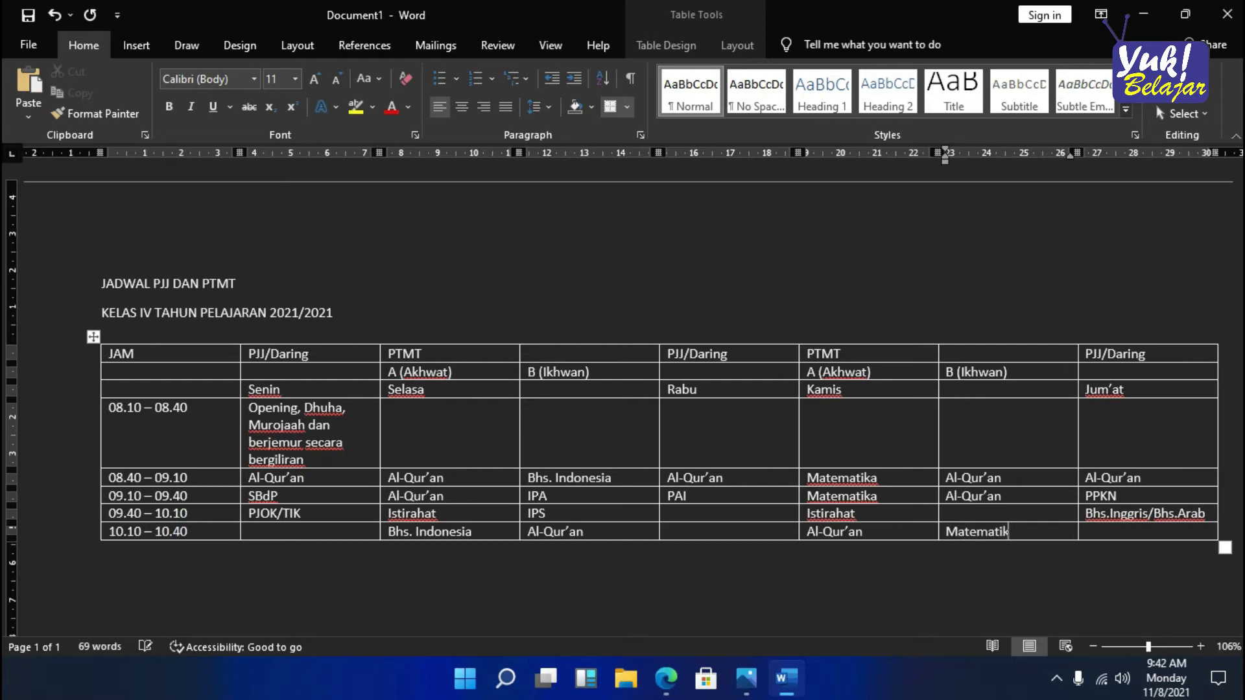
- Add a row at the table's end and enter the time "10.40 – 11.40" in the JAM column
key("Tab")
key("Tab")
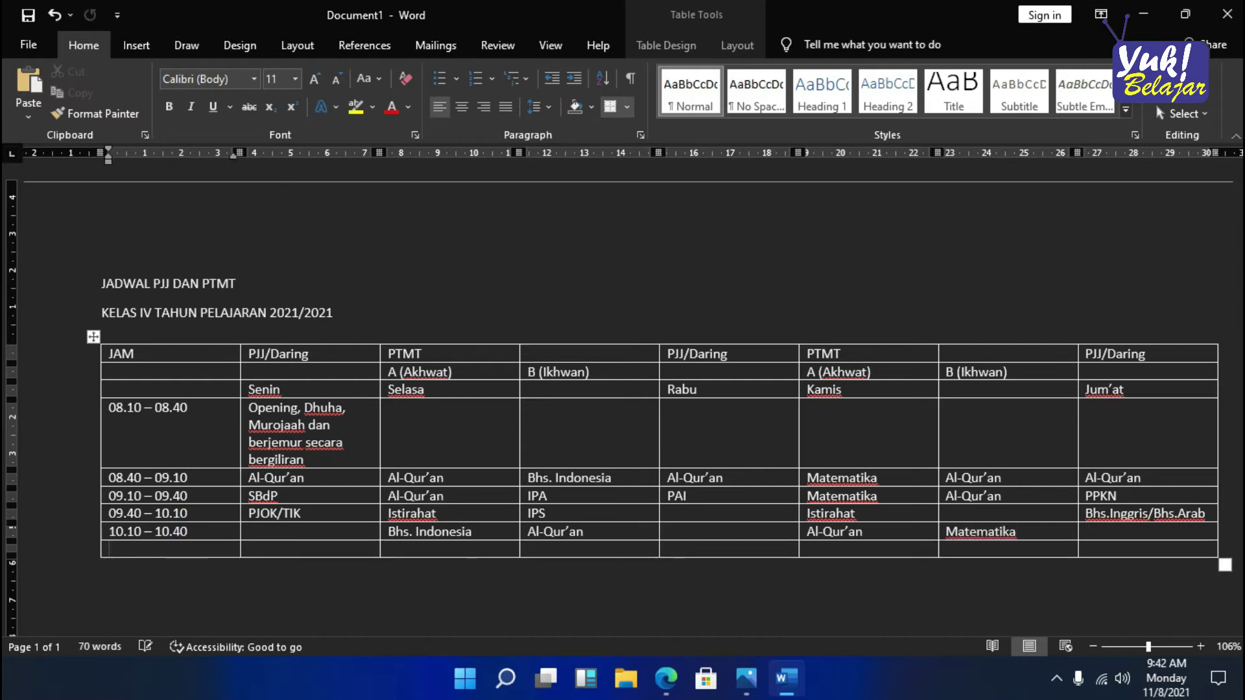
type("10.40 - 11.40")
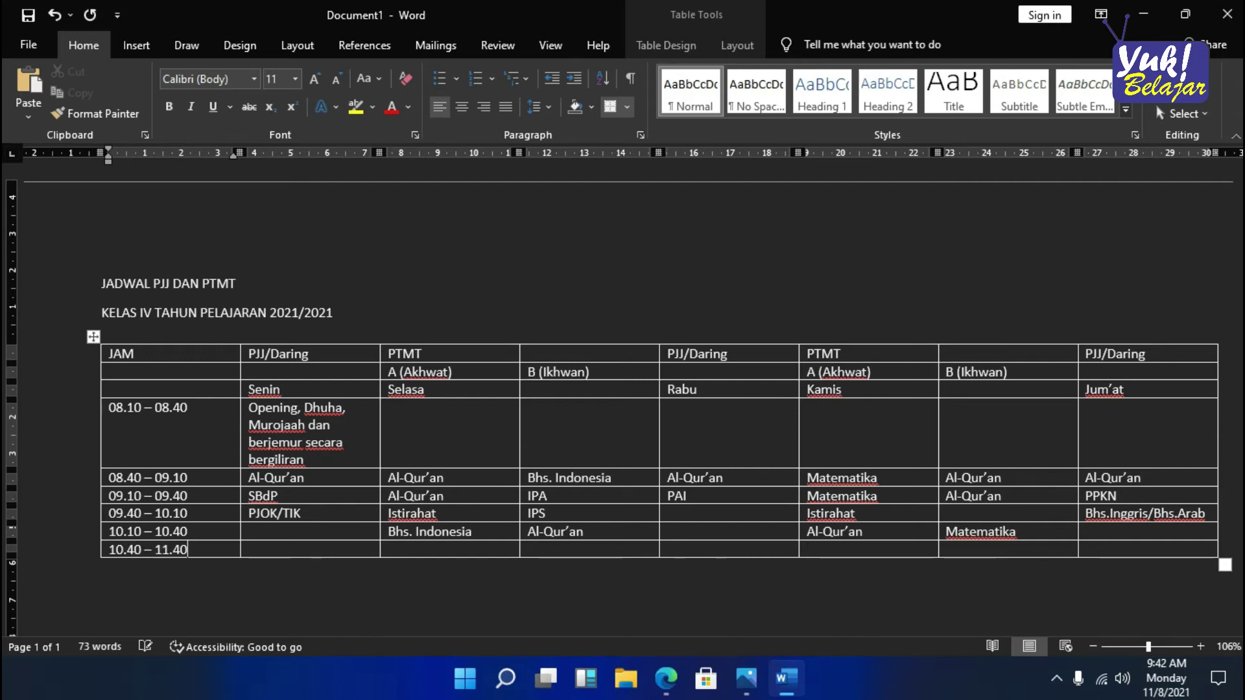
- Enter "IPA" in the third column and "Al-Qur’an" in the fourth column of the 10.40 row
key("Tab")
key("Tab")
type("IPA")
key("Tab")
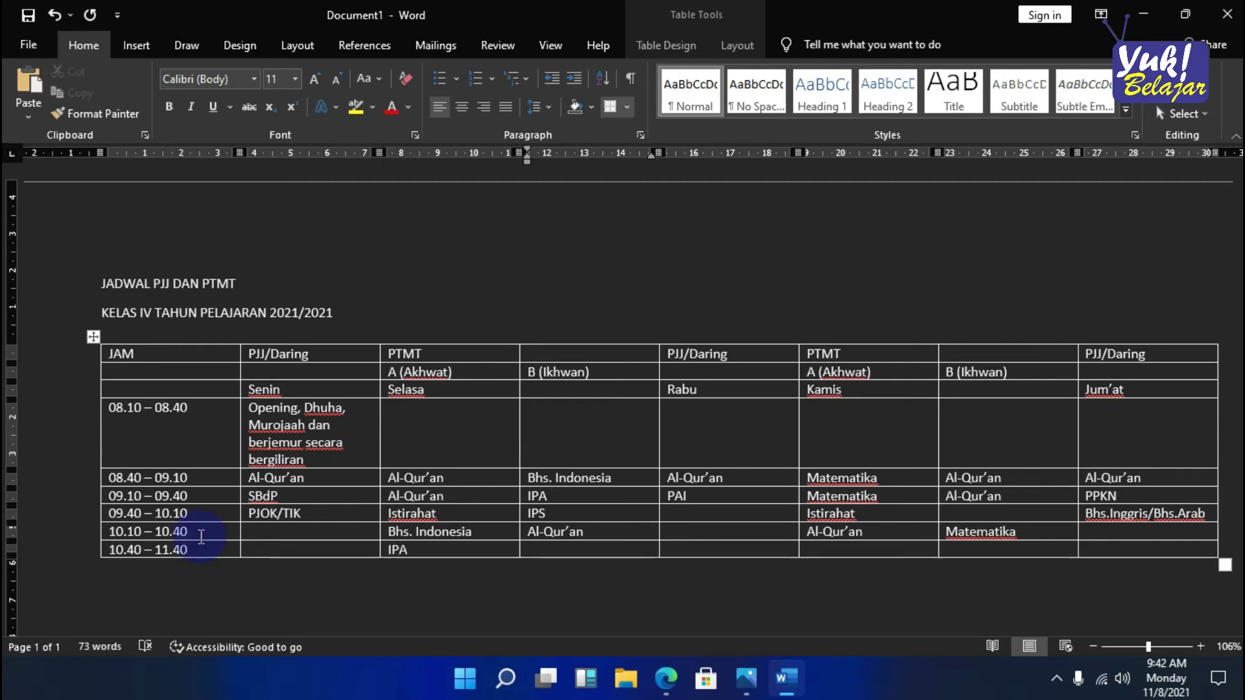
type("Al-Qur’an")
- Enter "Al-Qur’an" in the sixth column and "Matematika" in the seventh column of the 10.40 row
key("Tab")
key("Tab")
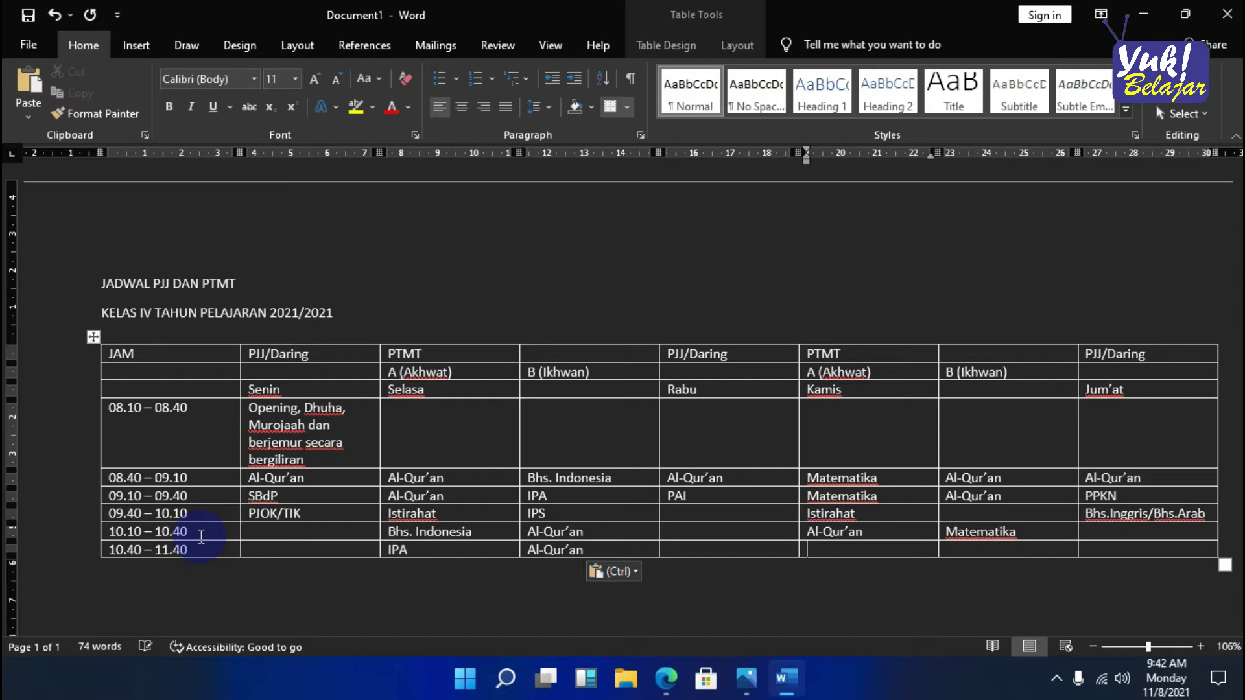
type("Al-Qur’an")
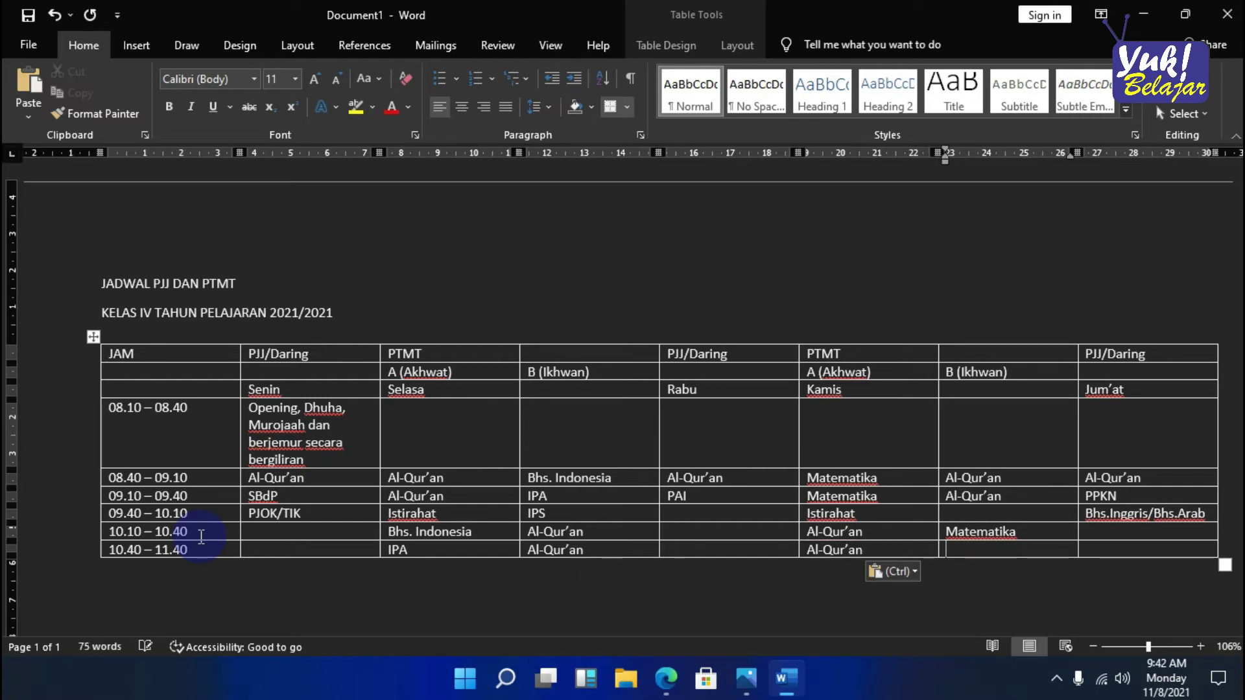
type("Matematika")
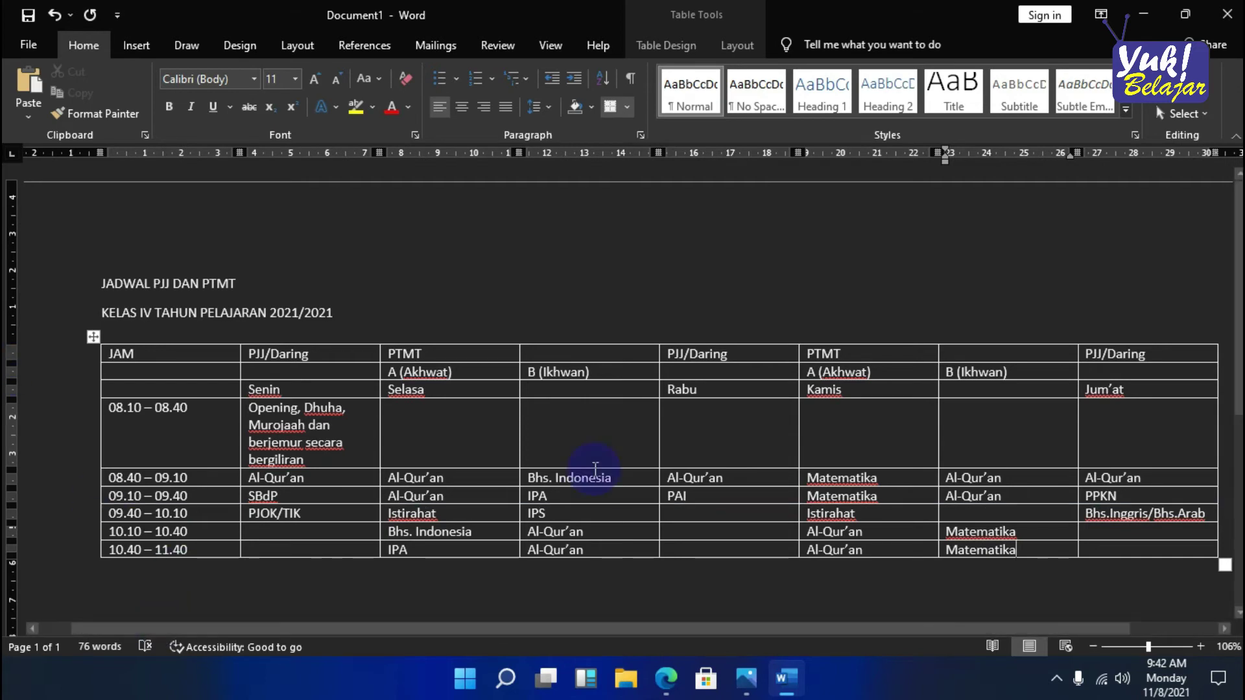
- Set the paragraph spacing after the two title lines above the table to 0 pt
left_click(658, 263)
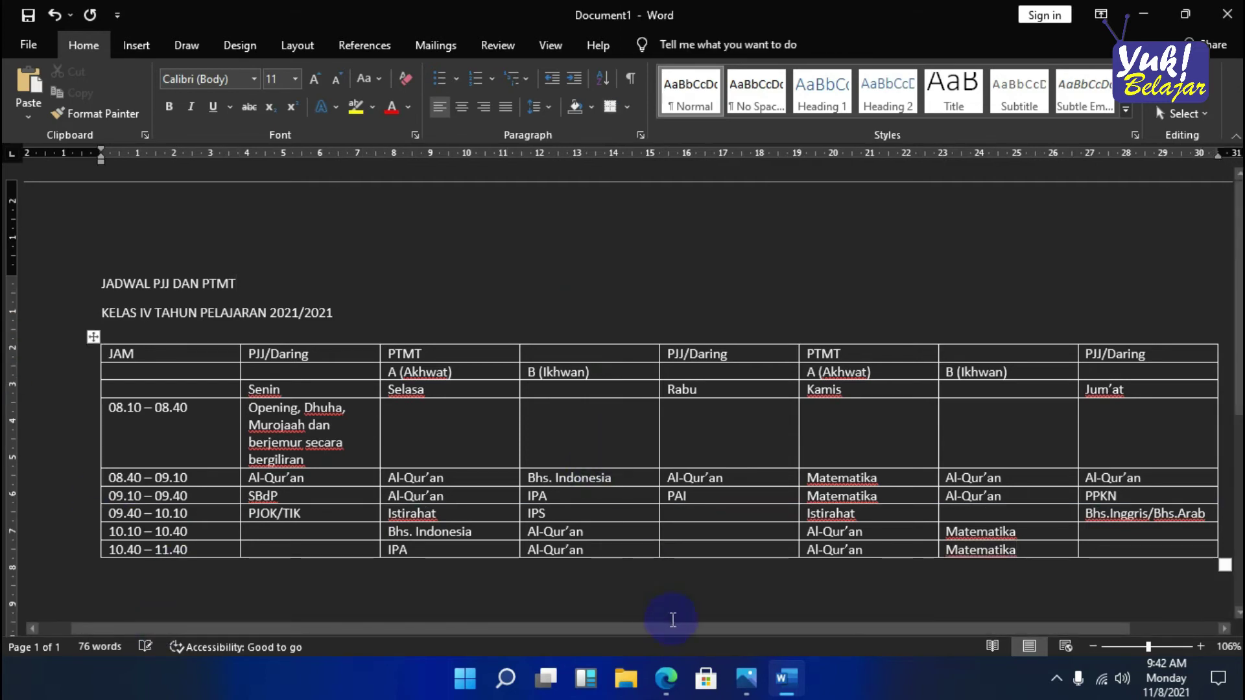
left_click_drag(661, 629, 681, 628)
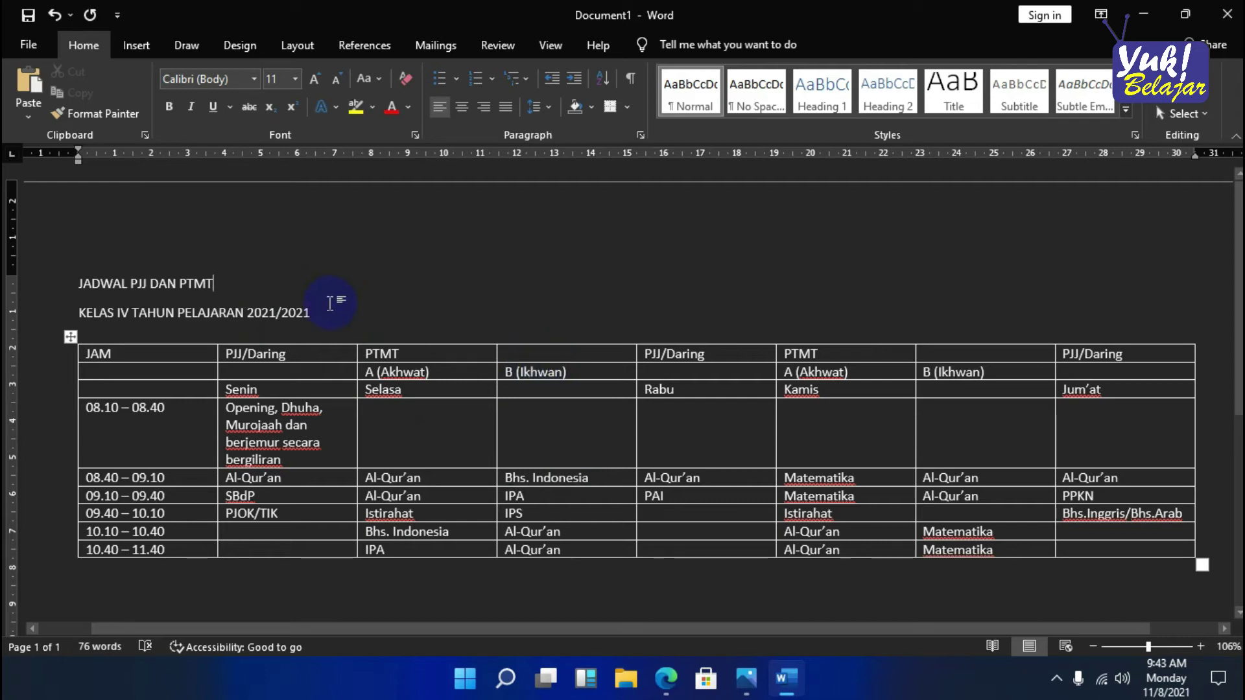
left_click(80, 286)
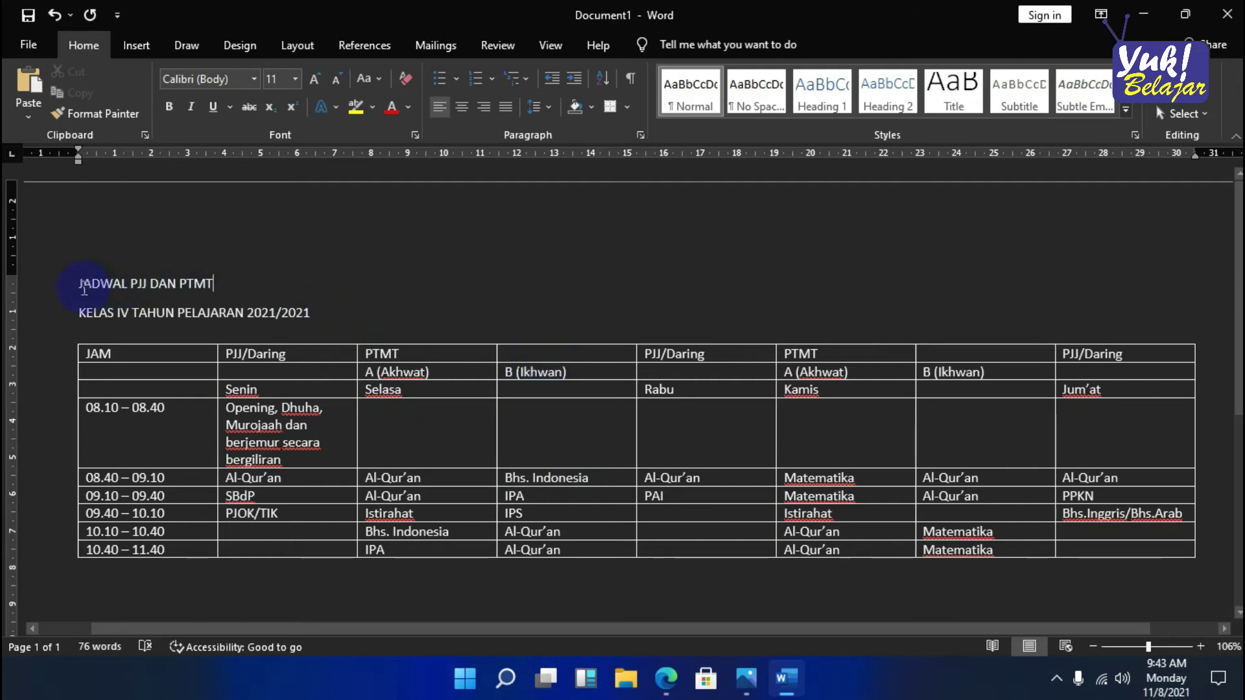
left_click_drag(82, 288, 311, 314)
left_click(231, 289)
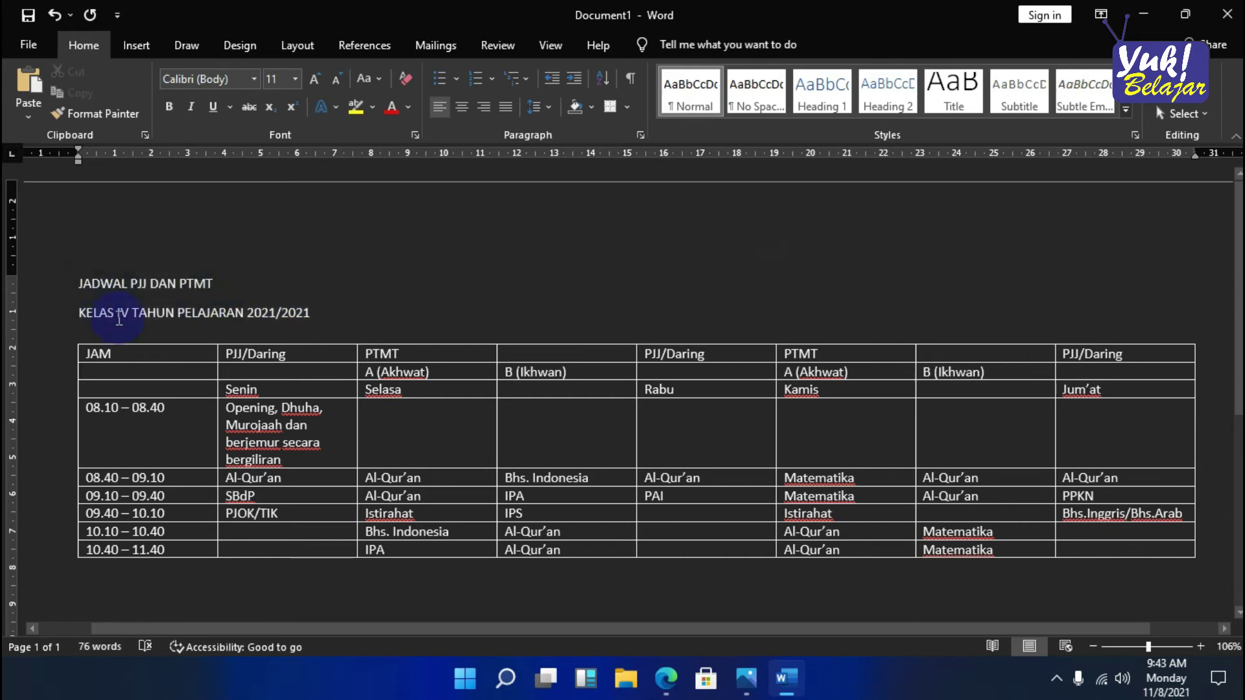
left_click_drag(79, 284, 318, 320)
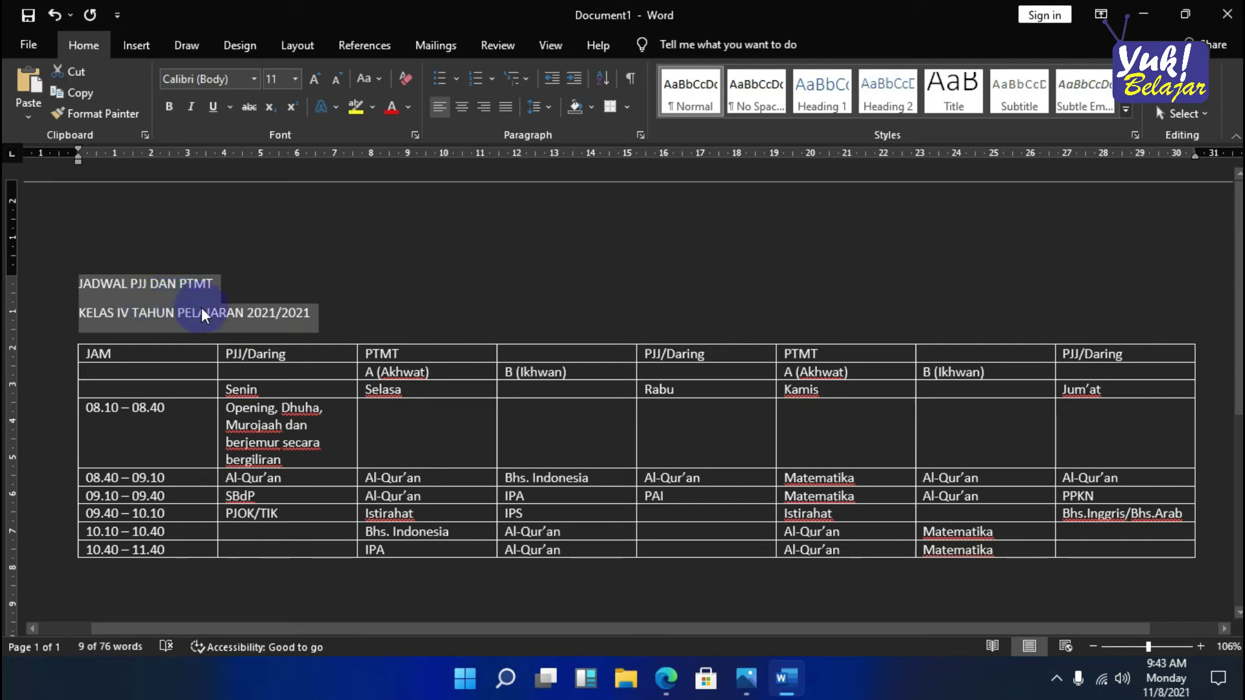
left_click(640, 136)
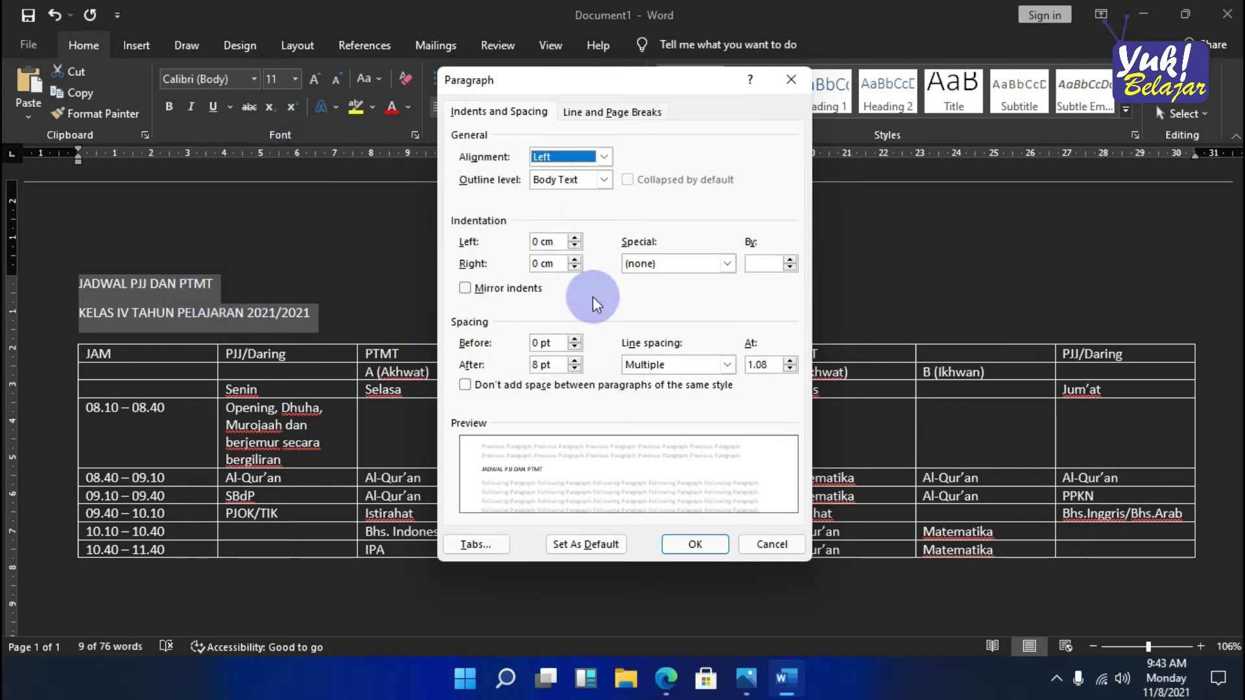
left_click(576, 369)
left_click(576, 369)
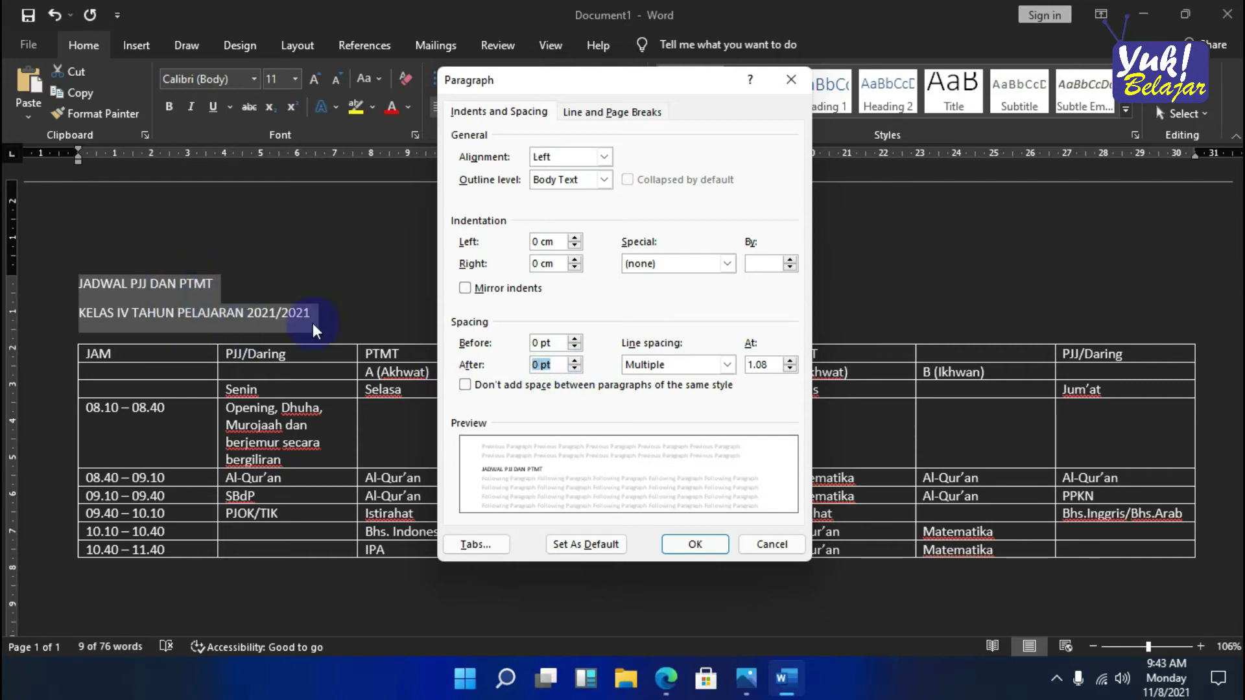
left_click(702, 544)
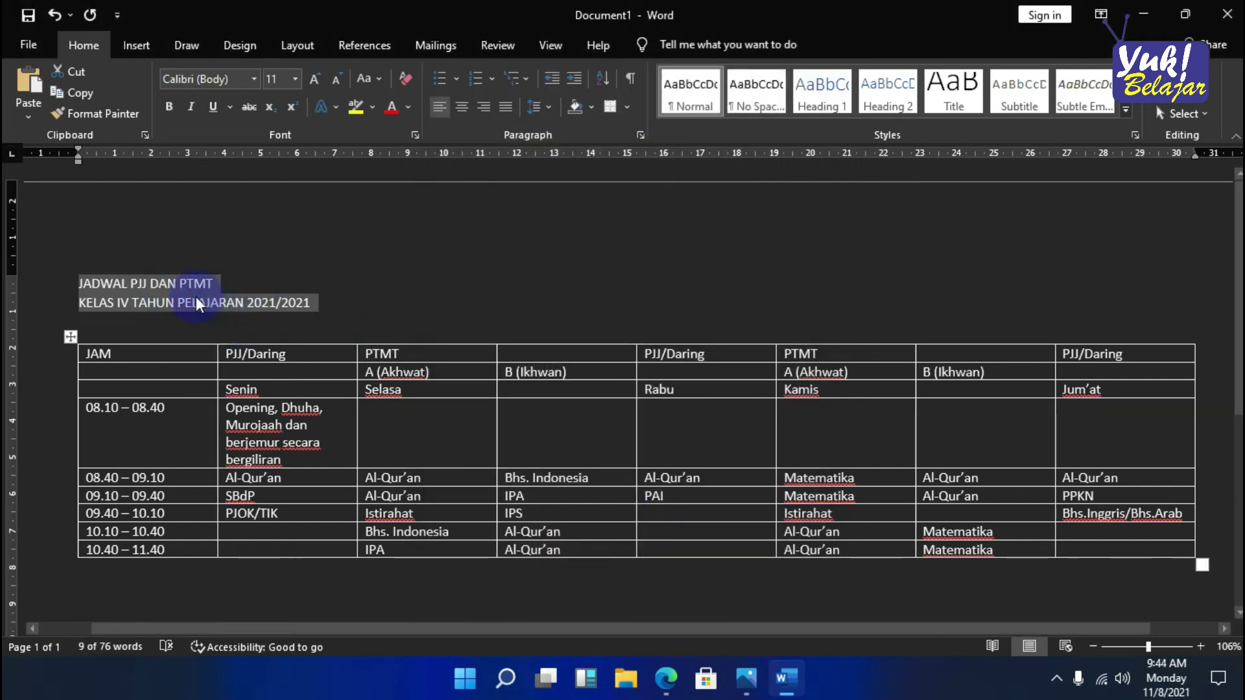
- Center the two title lines and format them in 16-point Arial Black
left_click(462, 107)
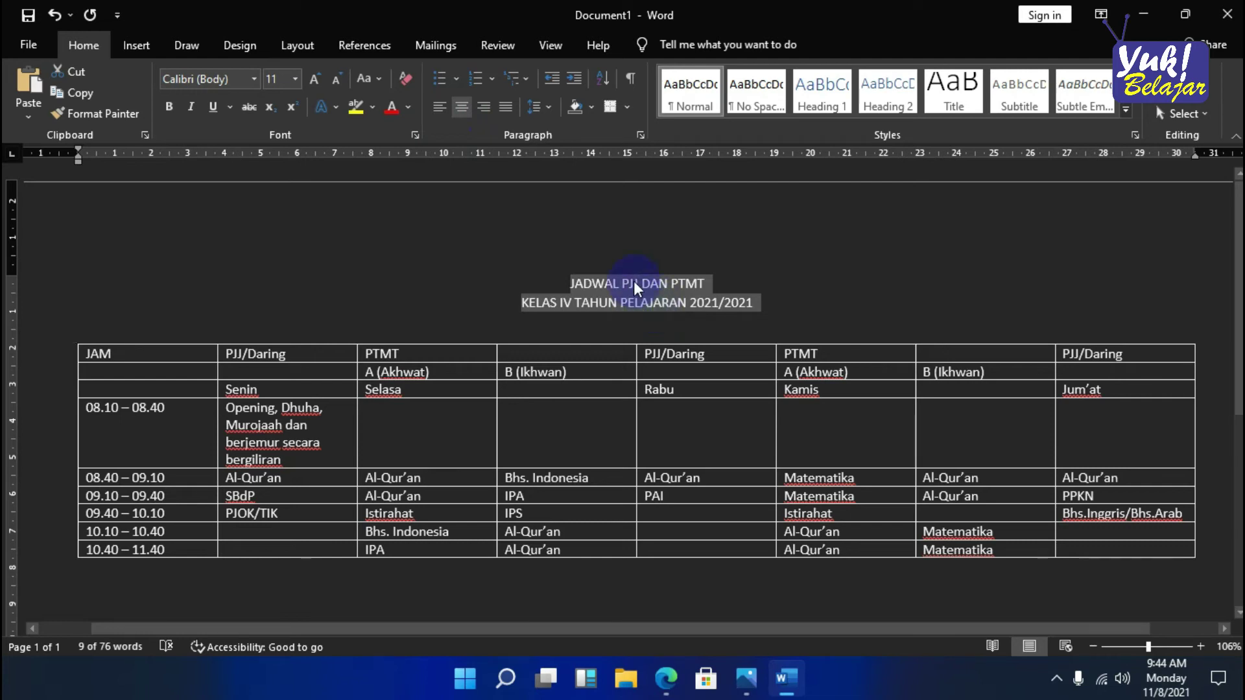
left_click(296, 79)
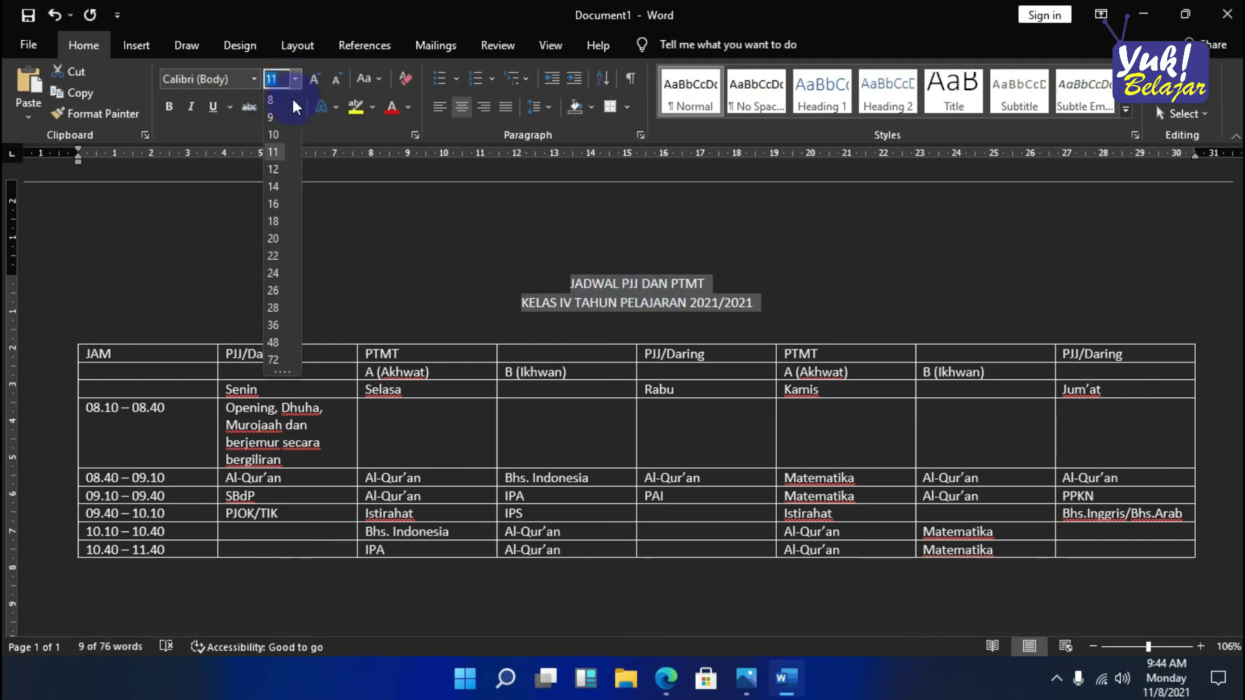
left_click(275, 202)
left_click(253, 78)
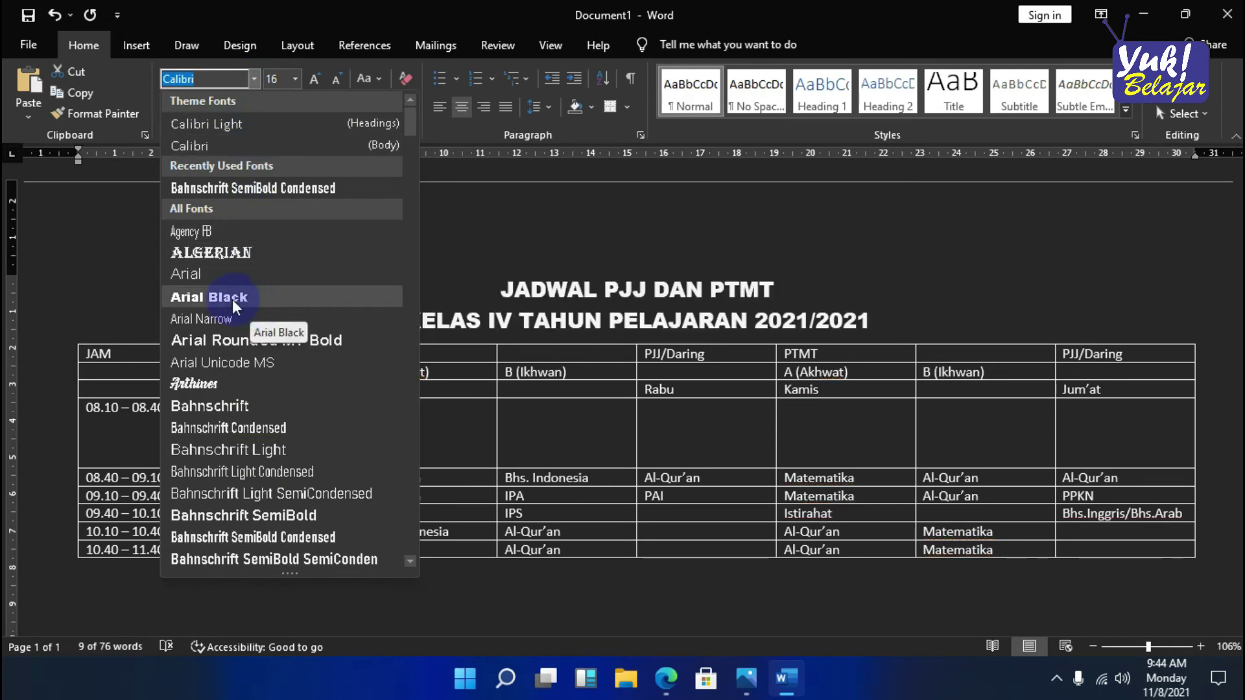
left_click(232, 297)
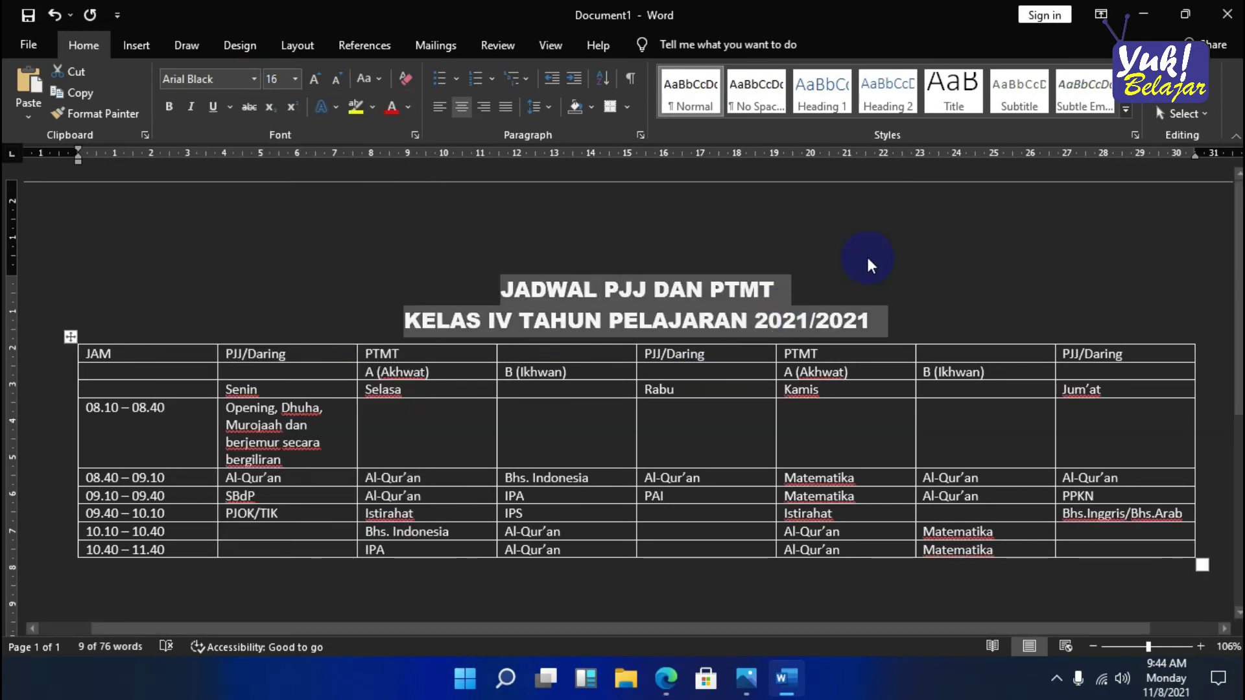
left_click(904, 338)
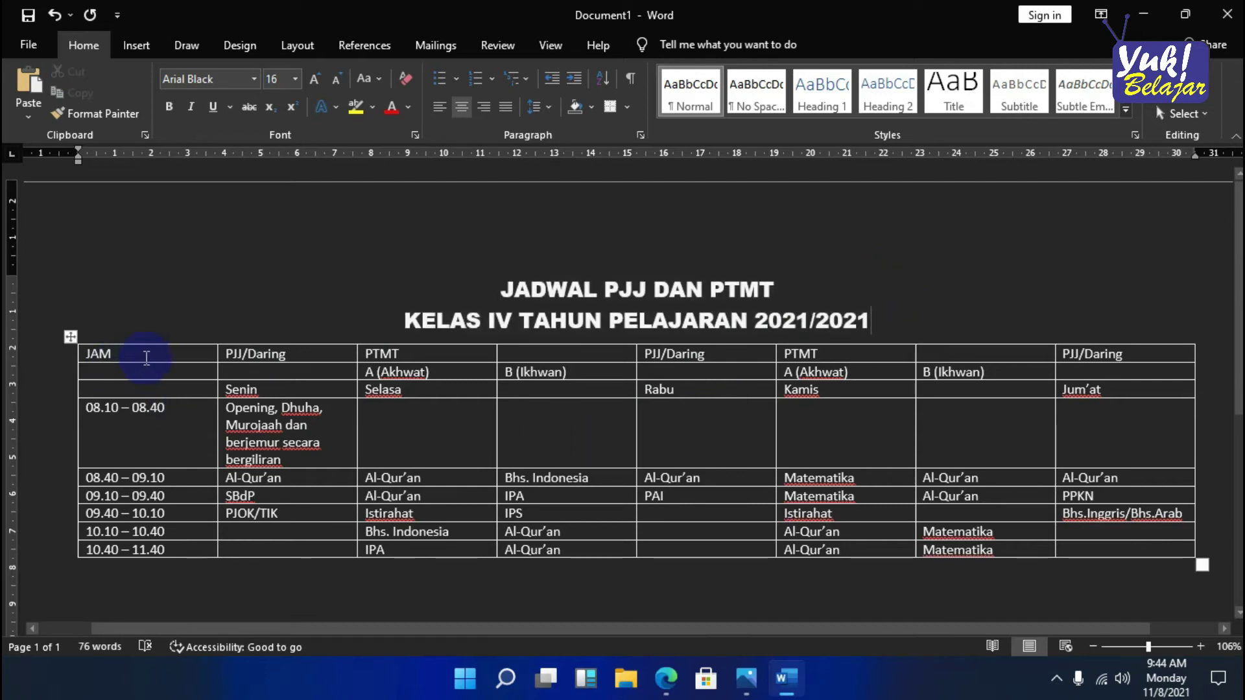
left_click_drag(138, 353, 208, 371)
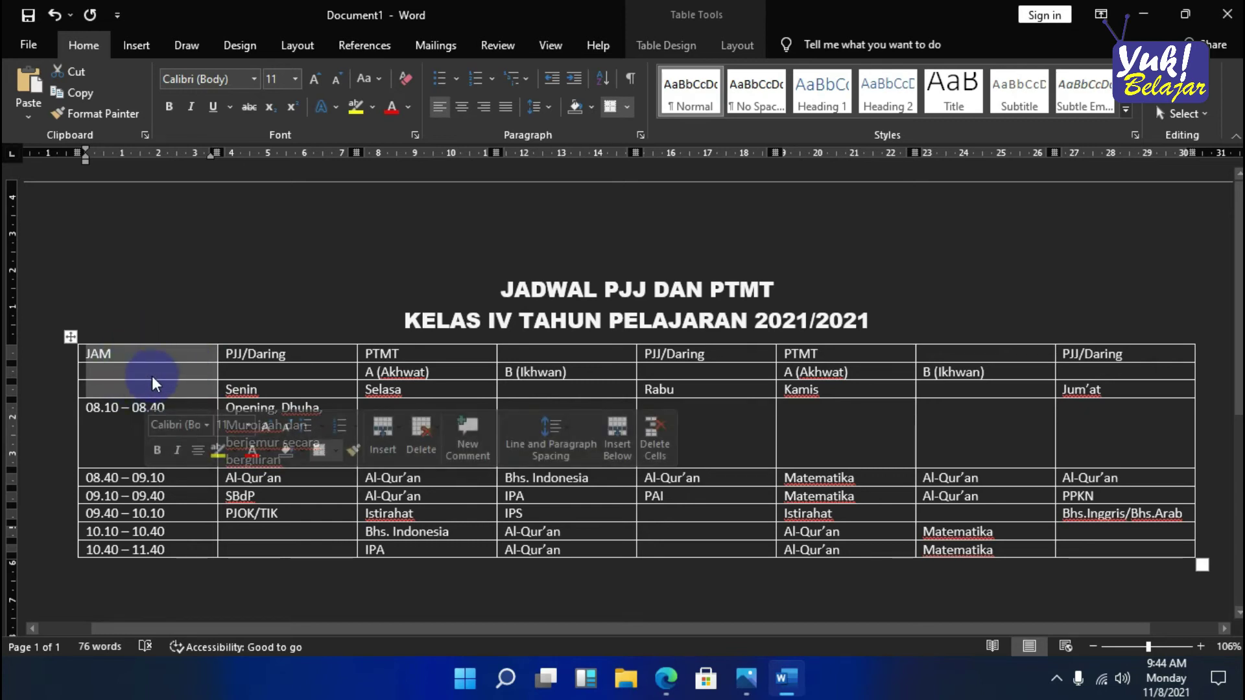
left_click(130, 360)
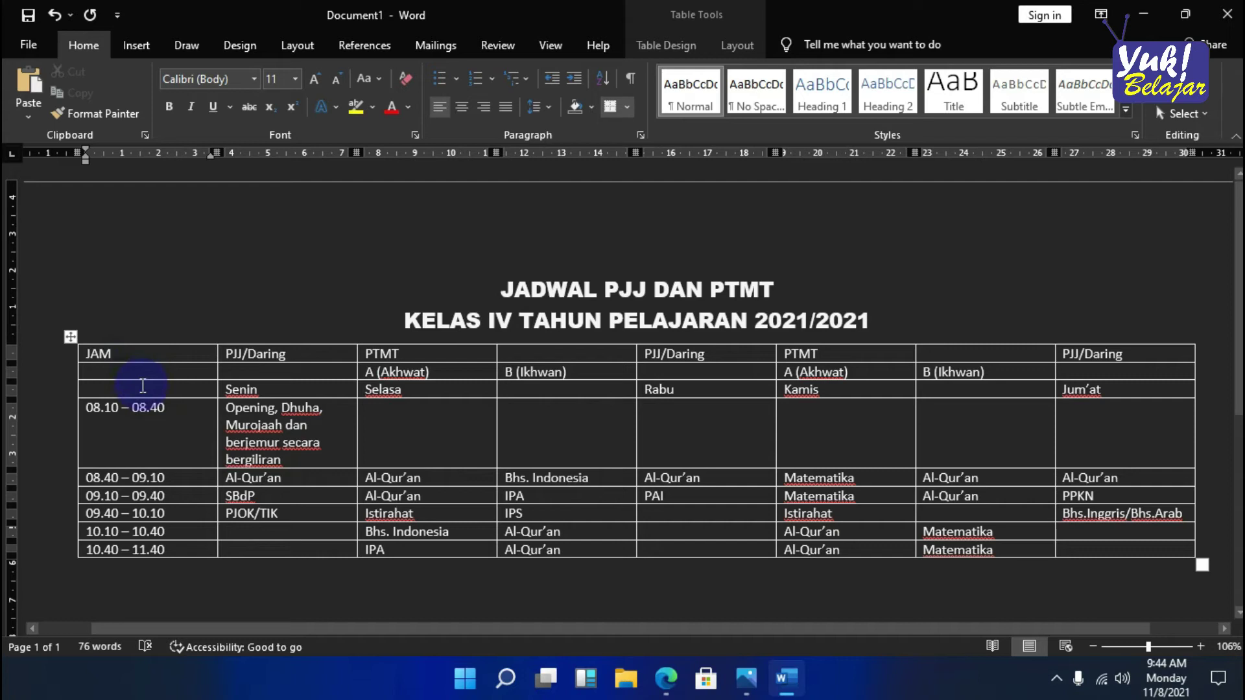
left_click(140, 354)
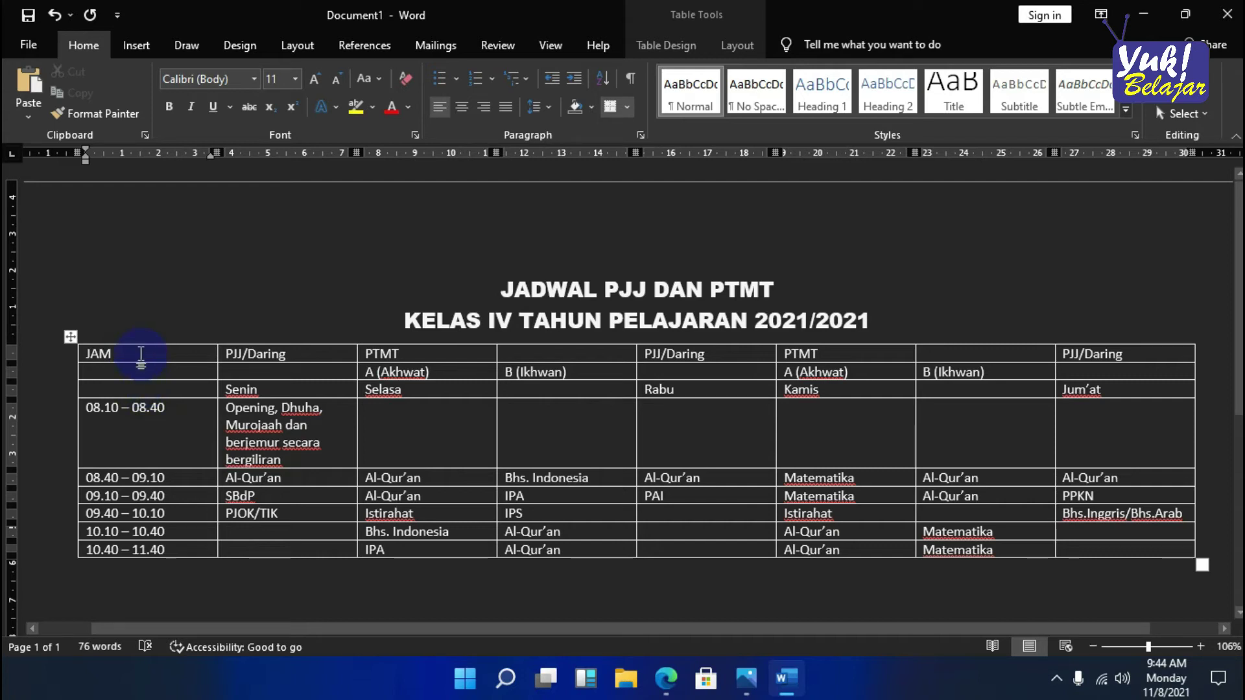
- Merge the JAM header cell with the two empty cells directly below it
left_click_drag(140, 354, 150, 385)
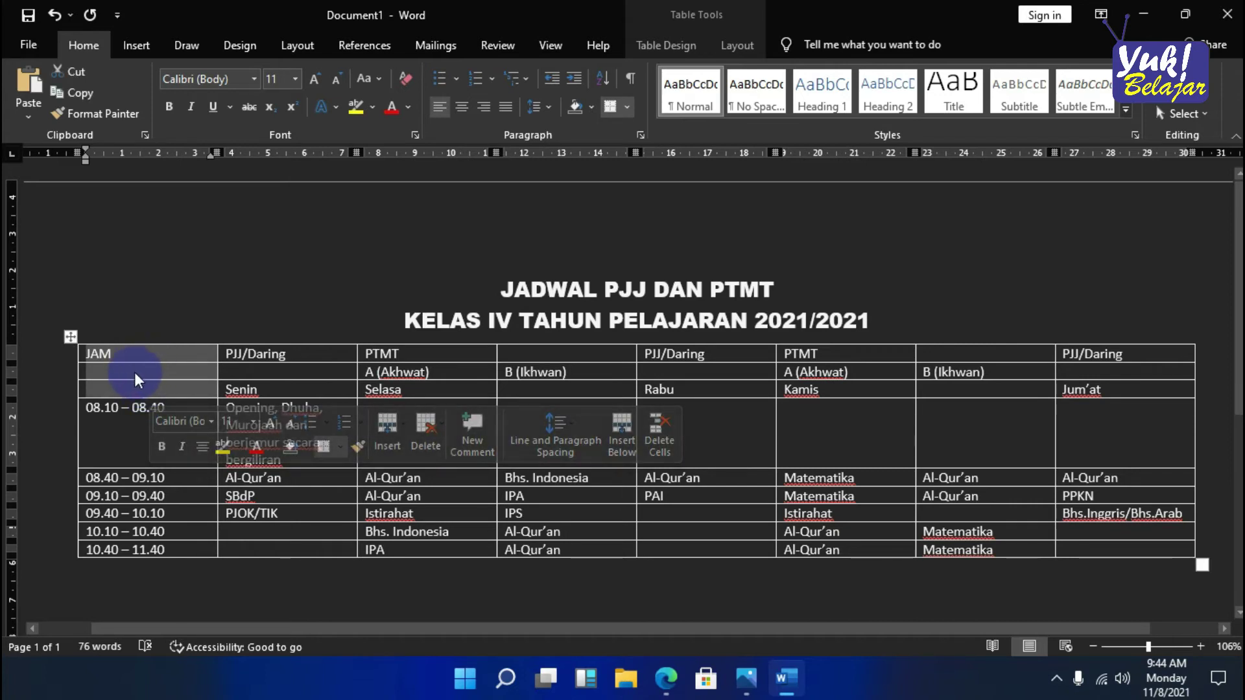
left_click(150, 355)
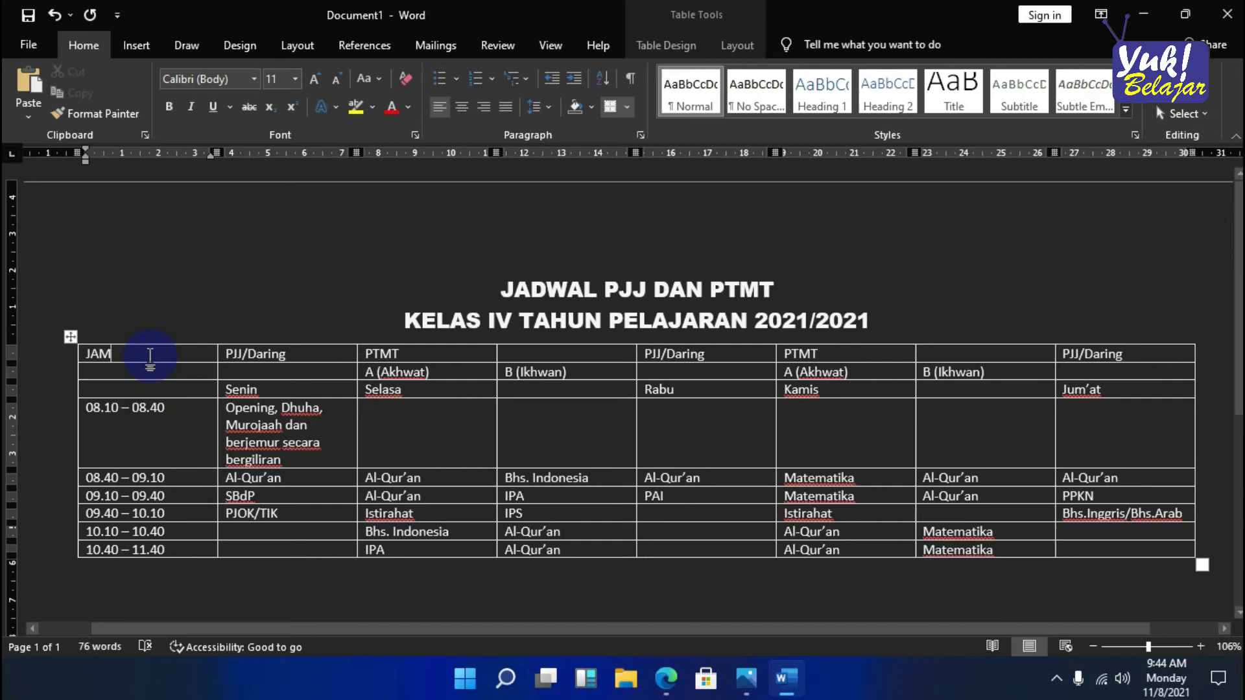
left_click_drag(150, 356, 157, 373)
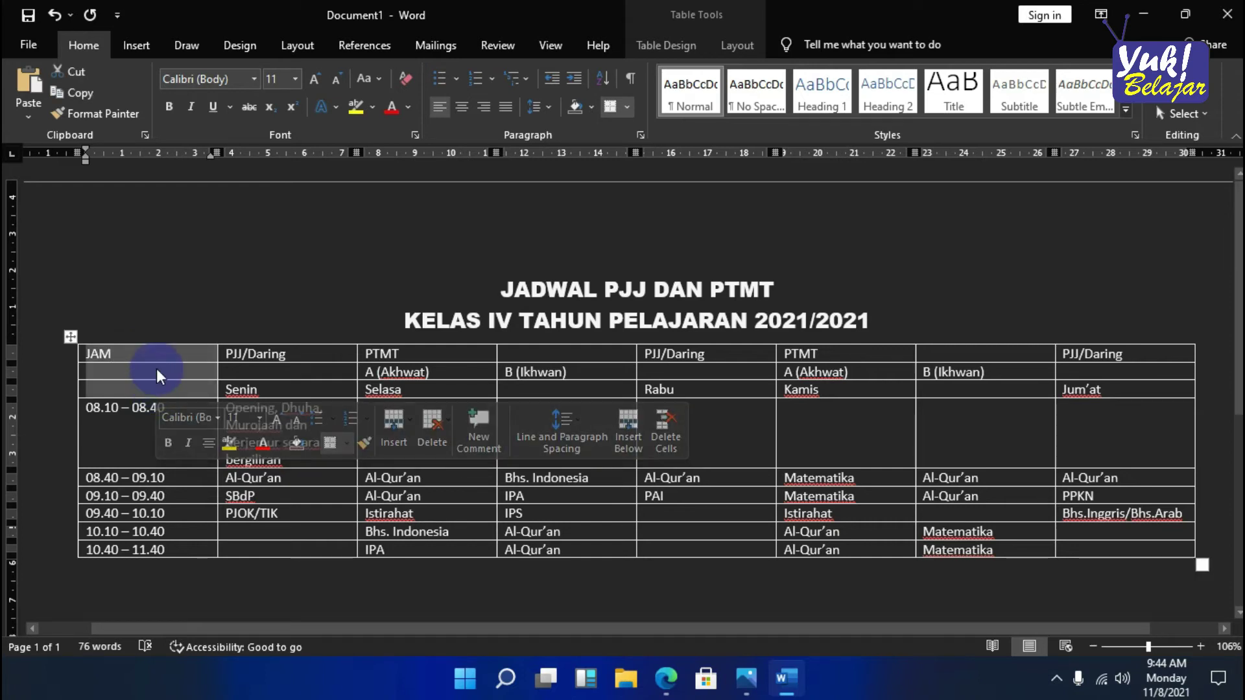
right_click(157, 368)
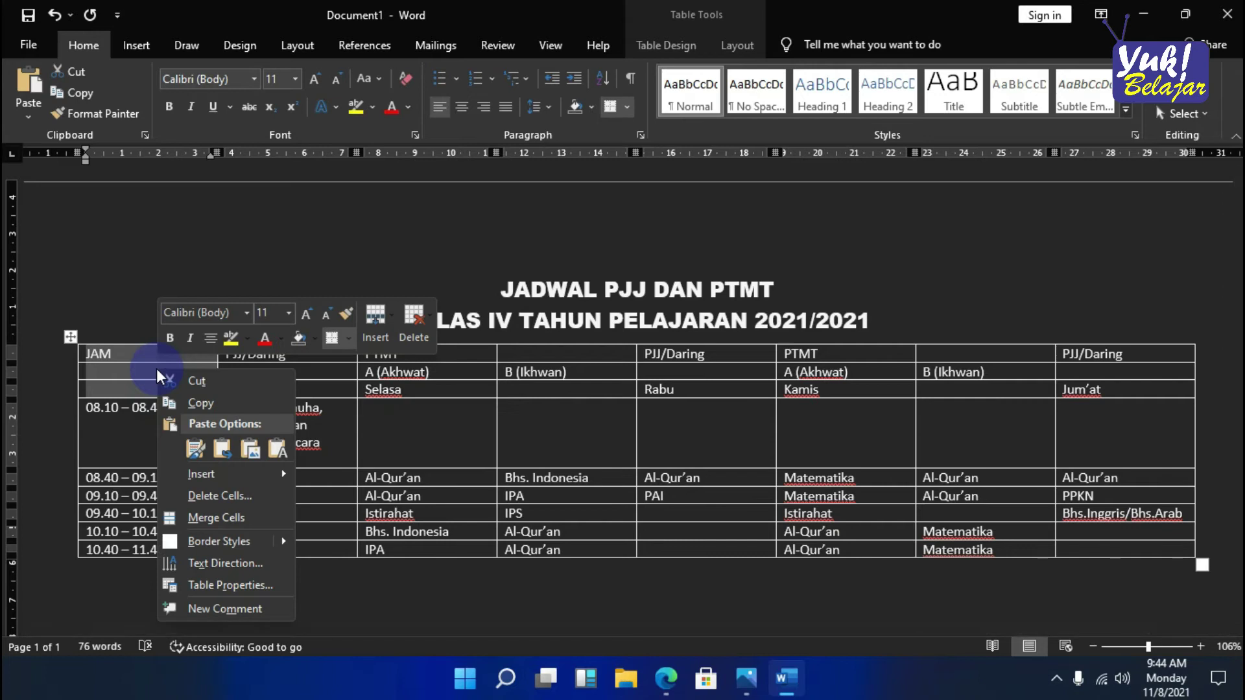
left_click(239, 516)
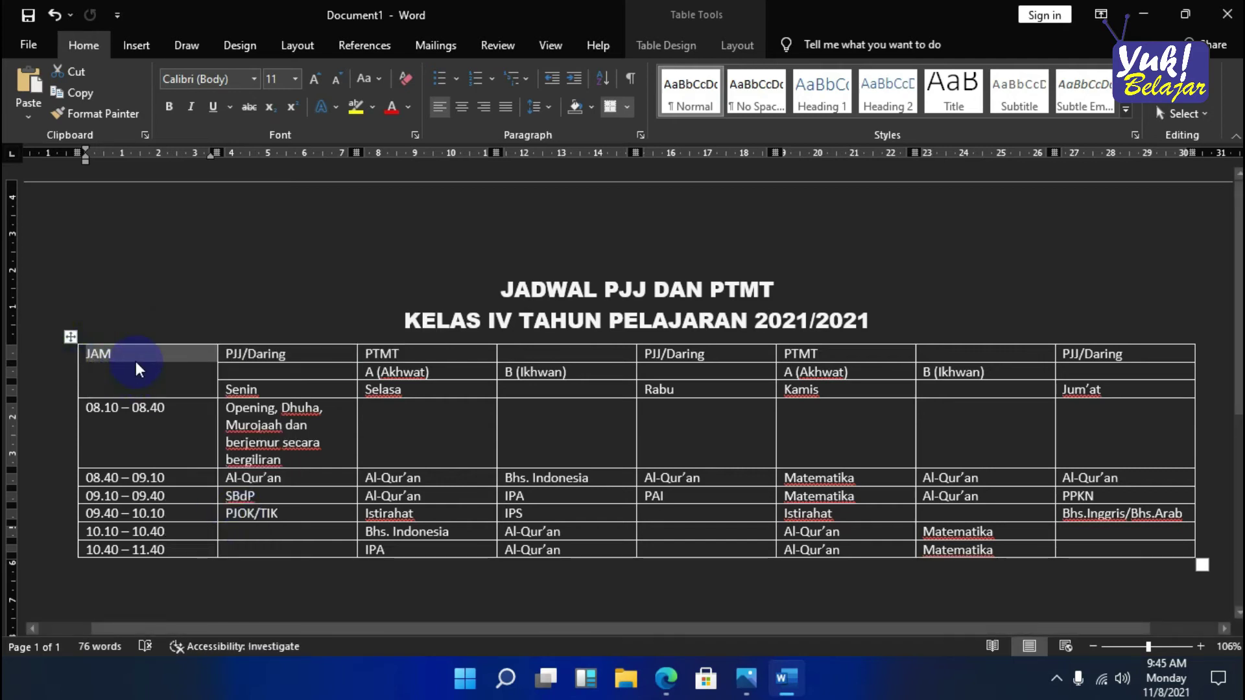
- Center the JAM text horizontally and vertically within its merged cell
left_click(202, 367)
left_click(155, 365)
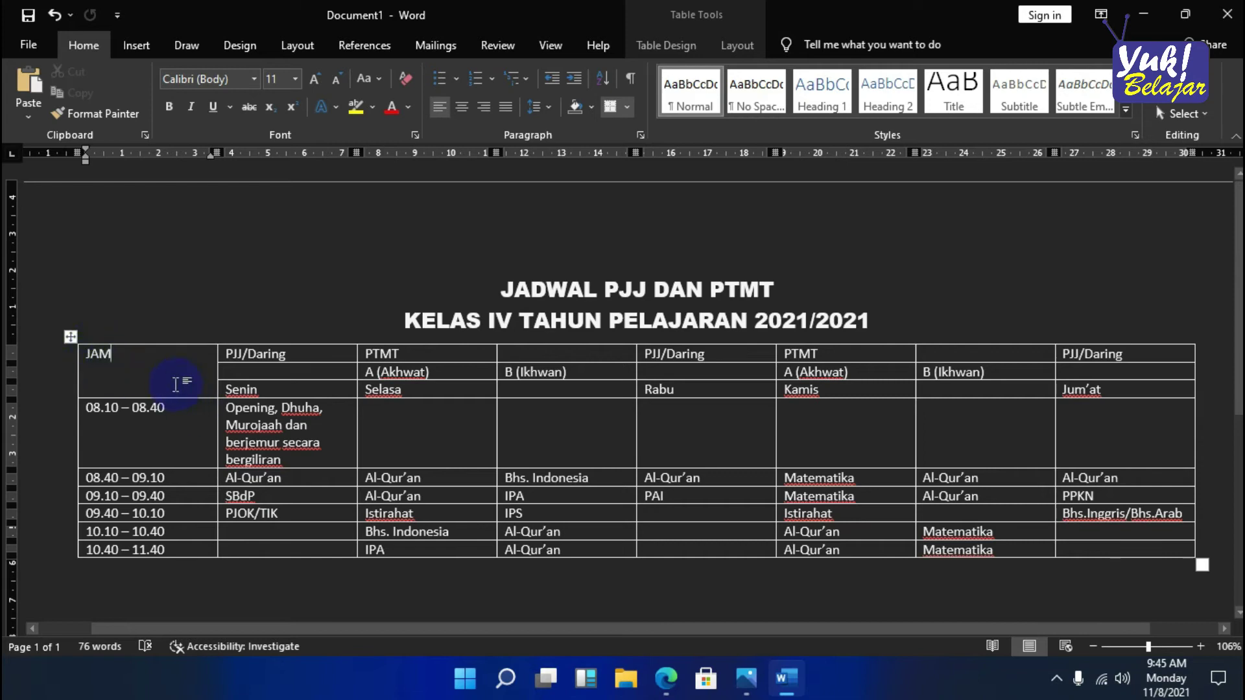
left_click(732, 49)
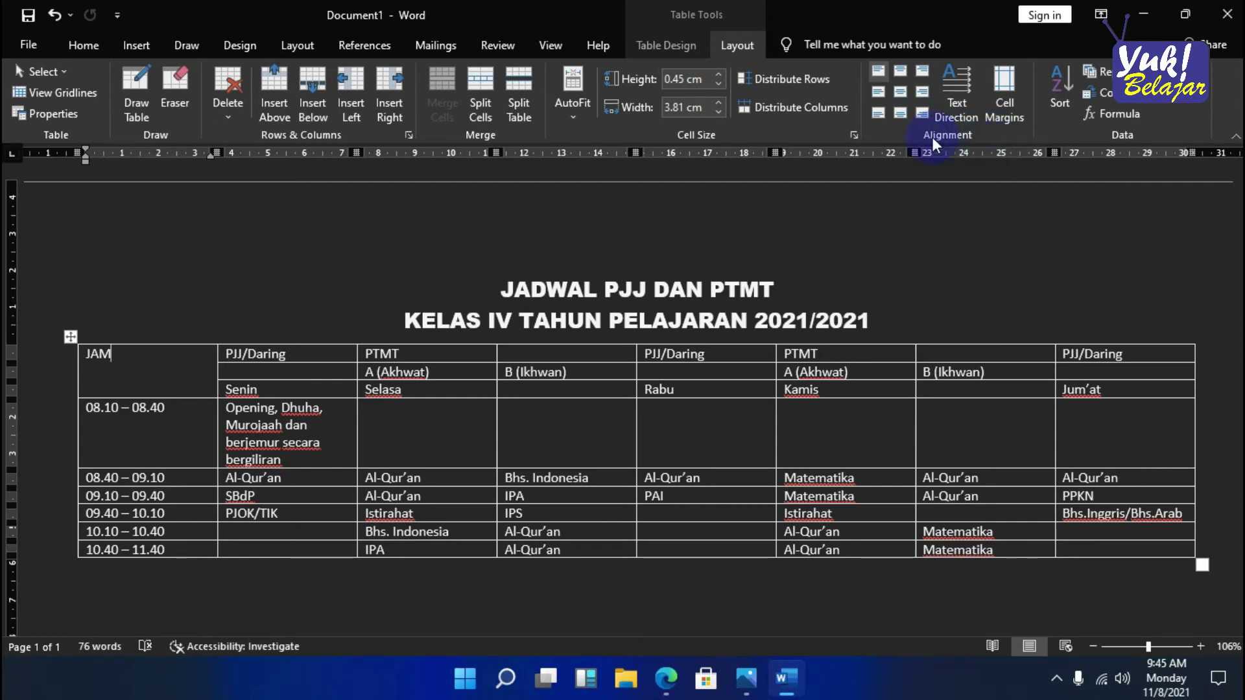
left_click(900, 89)
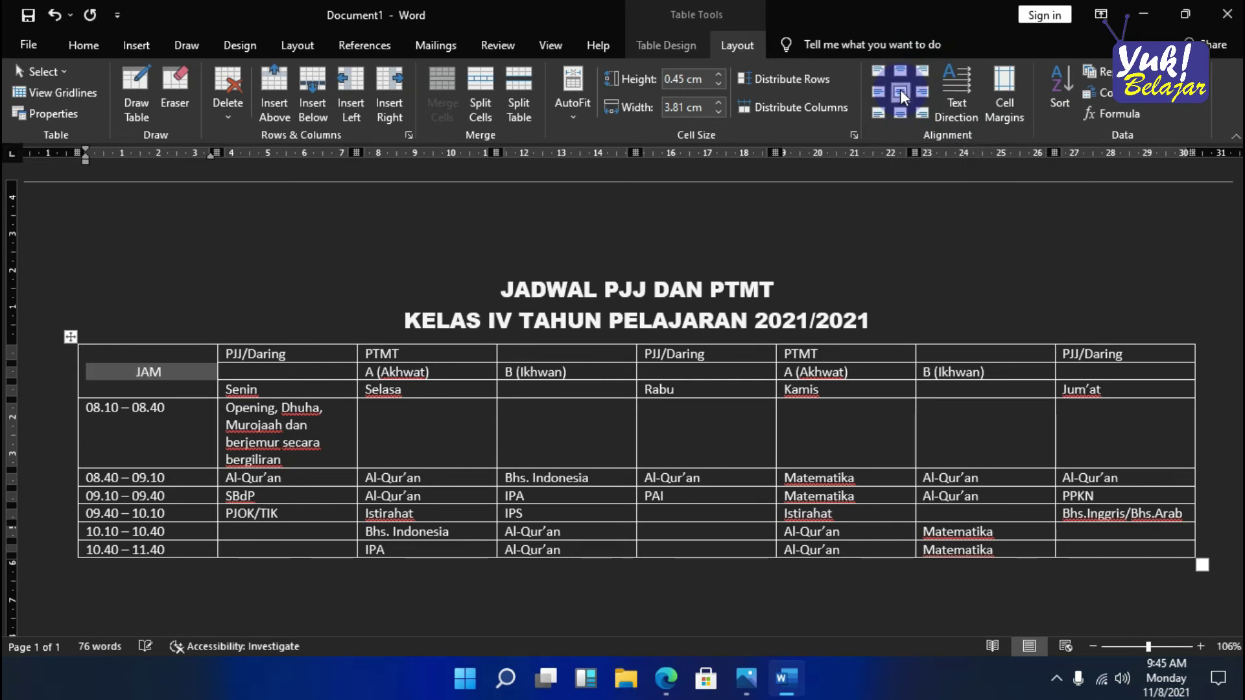
left_click(180, 367)
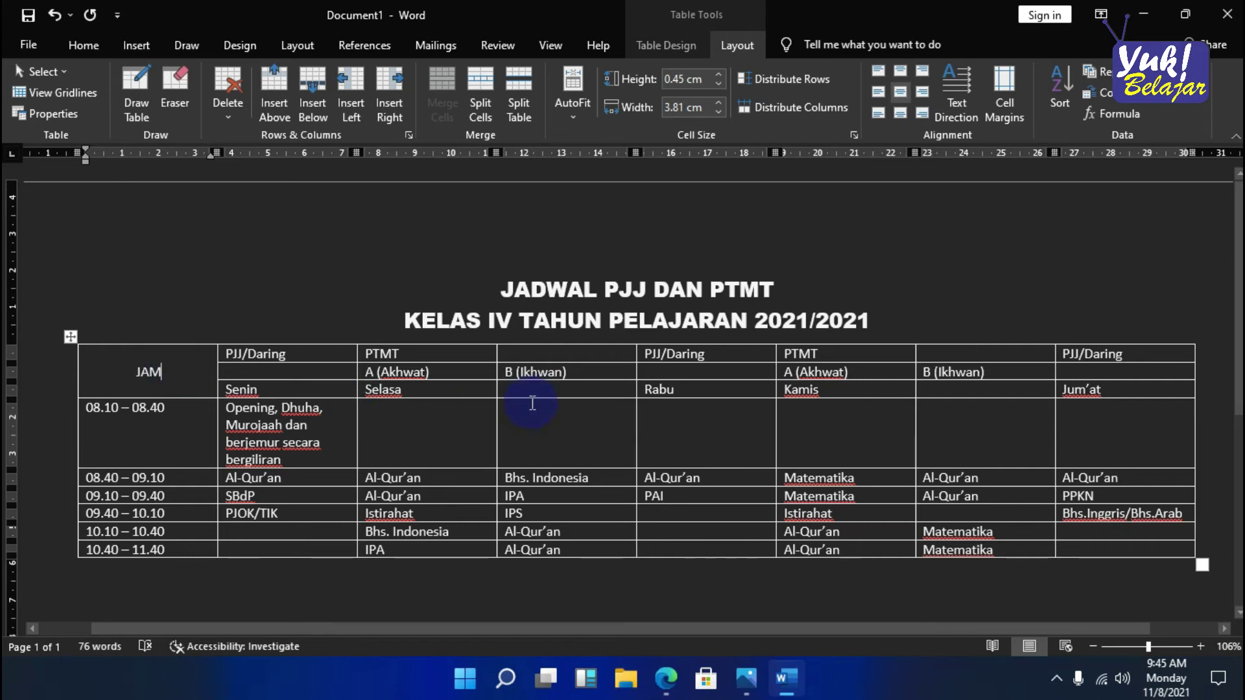
- Merge the first PTMT header cell with the empty cell beside it and center its text both ways
left_click_drag(415, 355, 531, 354)
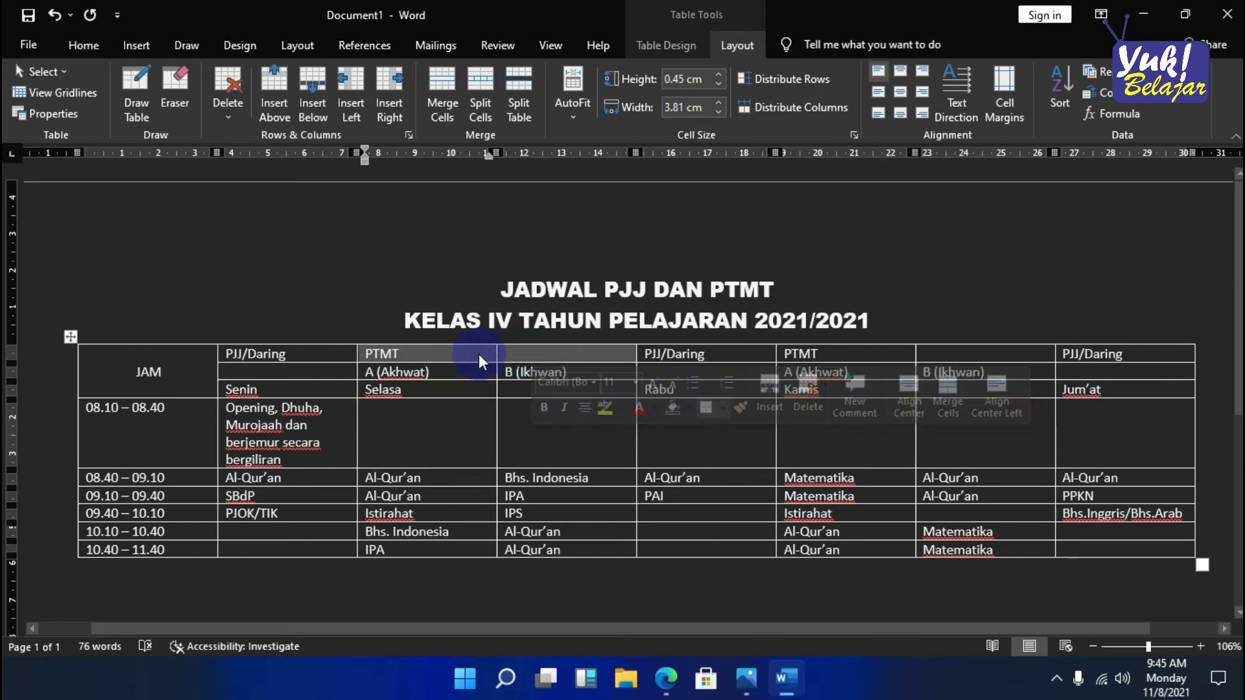
left_click_drag(467, 350, 520, 350)
right_click(520, 353)
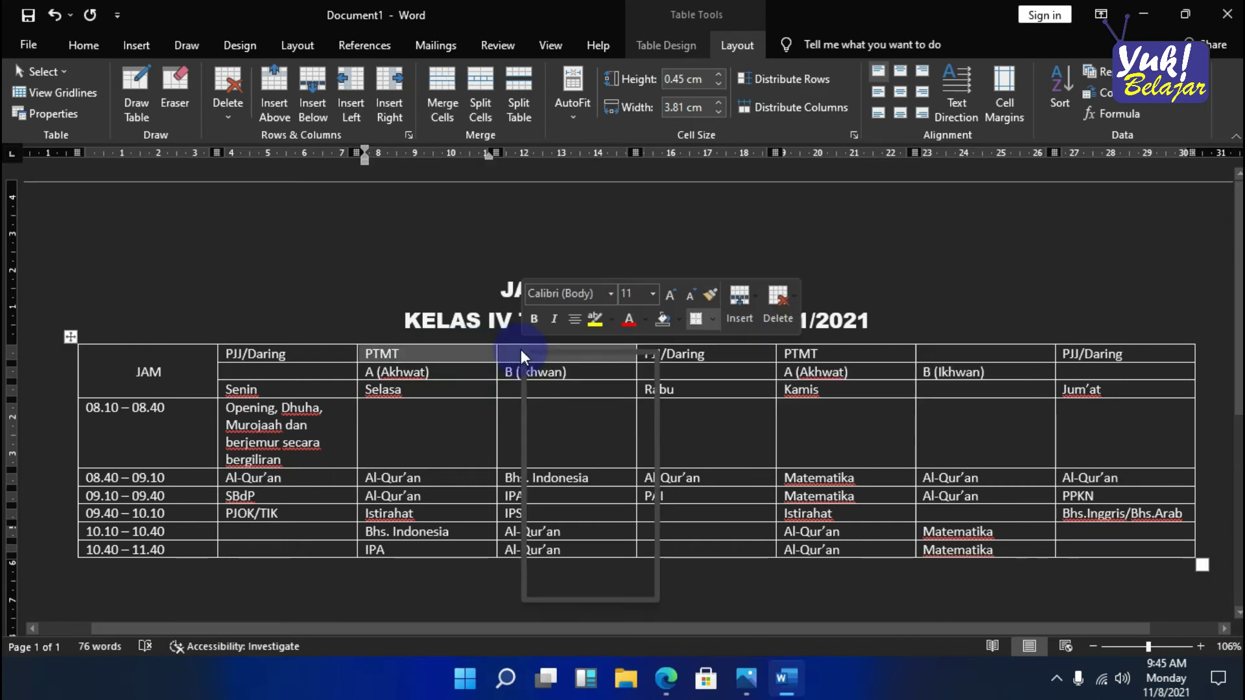
left_click(562, 494)
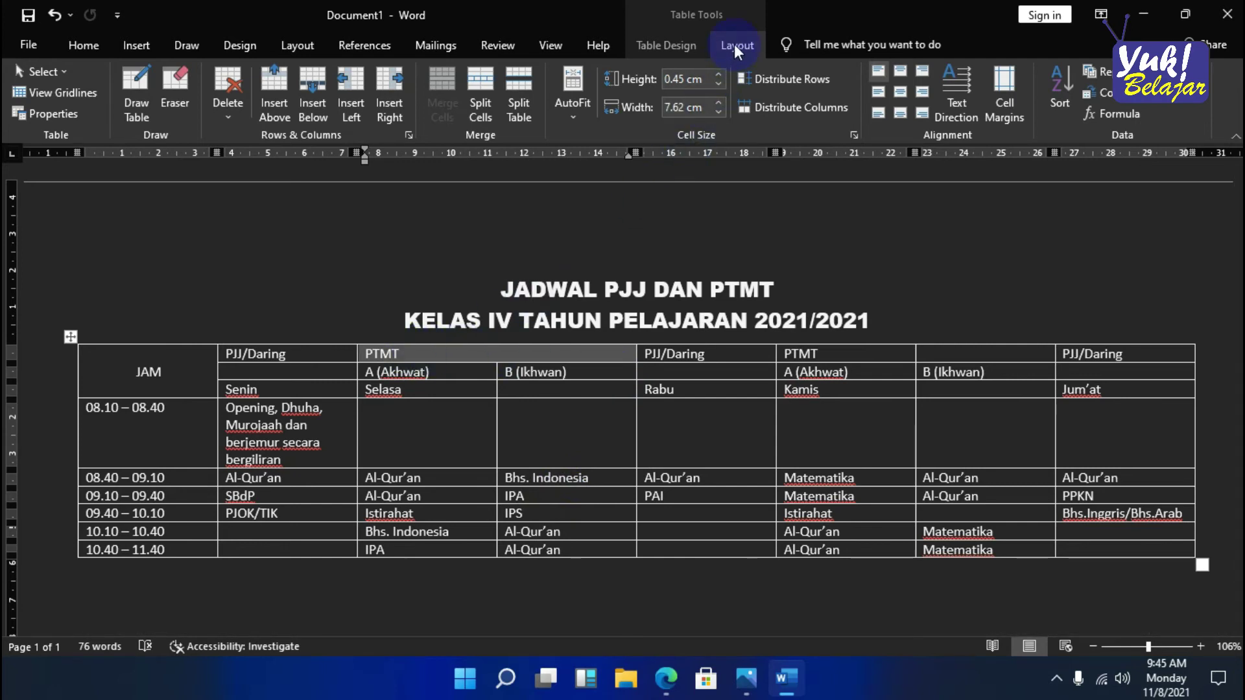
left_click(904, 95)
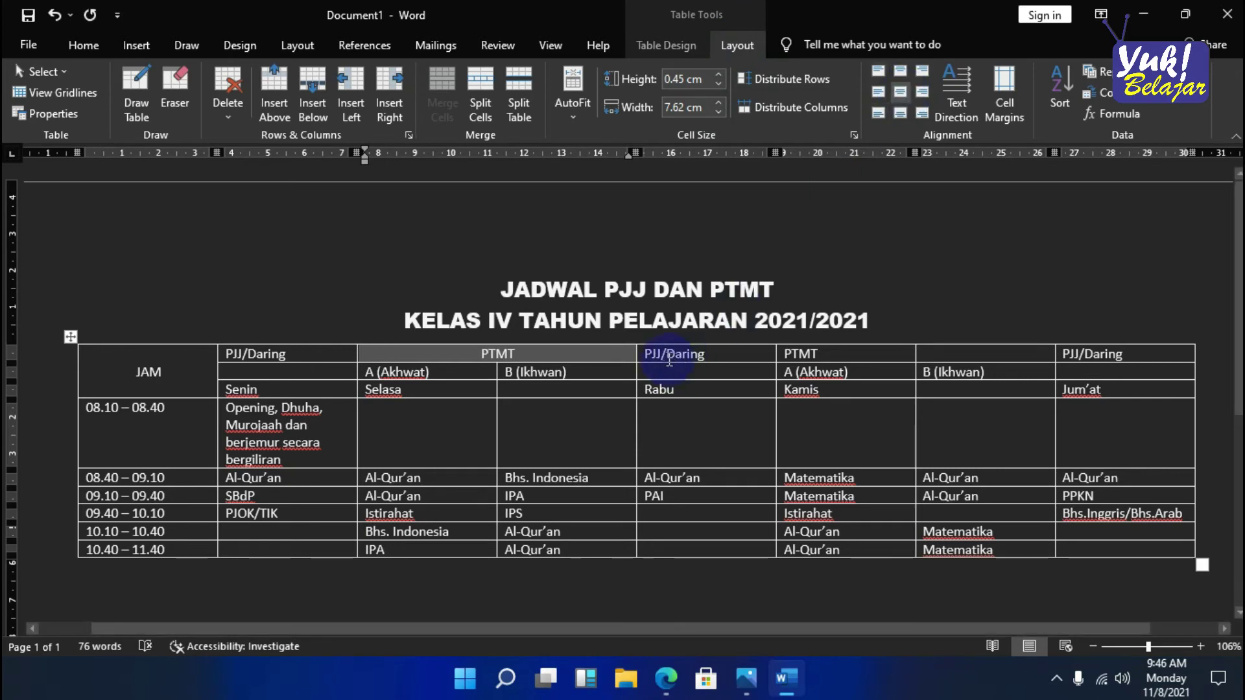
- Merge the second PTMT header, above Kamis, with its adjacent empty cell and center the text both ways
left_click_drag(846, 353, 944, 350)
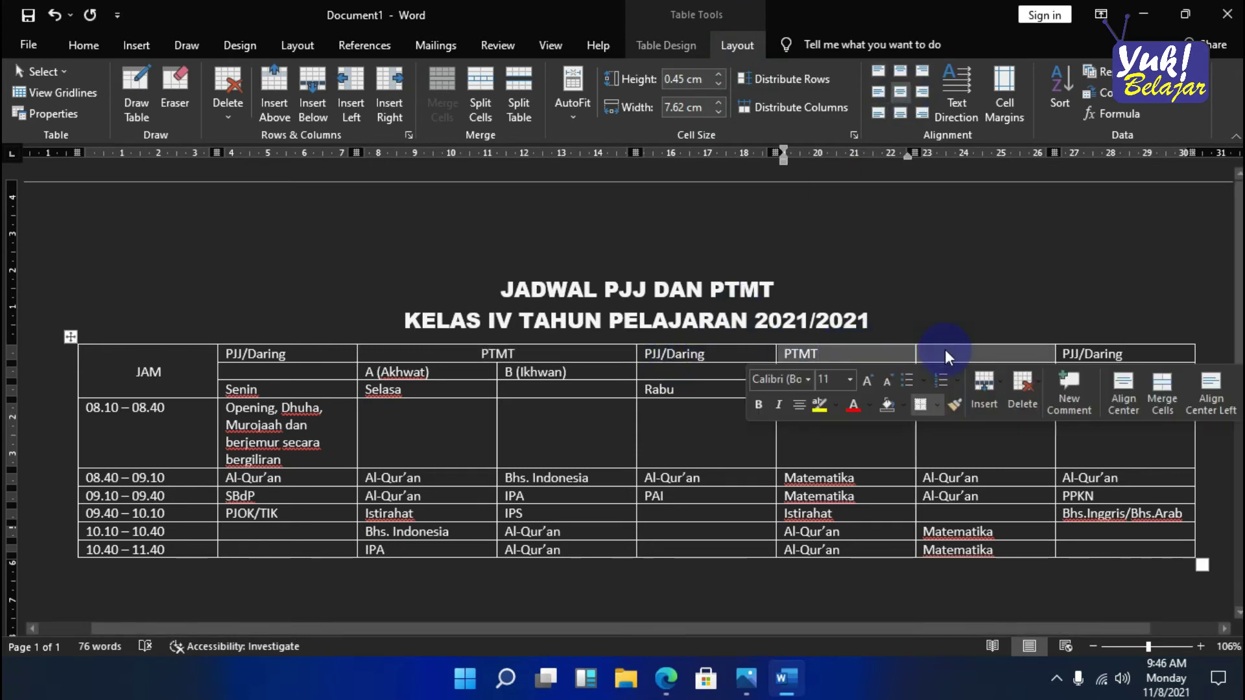
right_click(944, 355)
left_click(1004, 504)
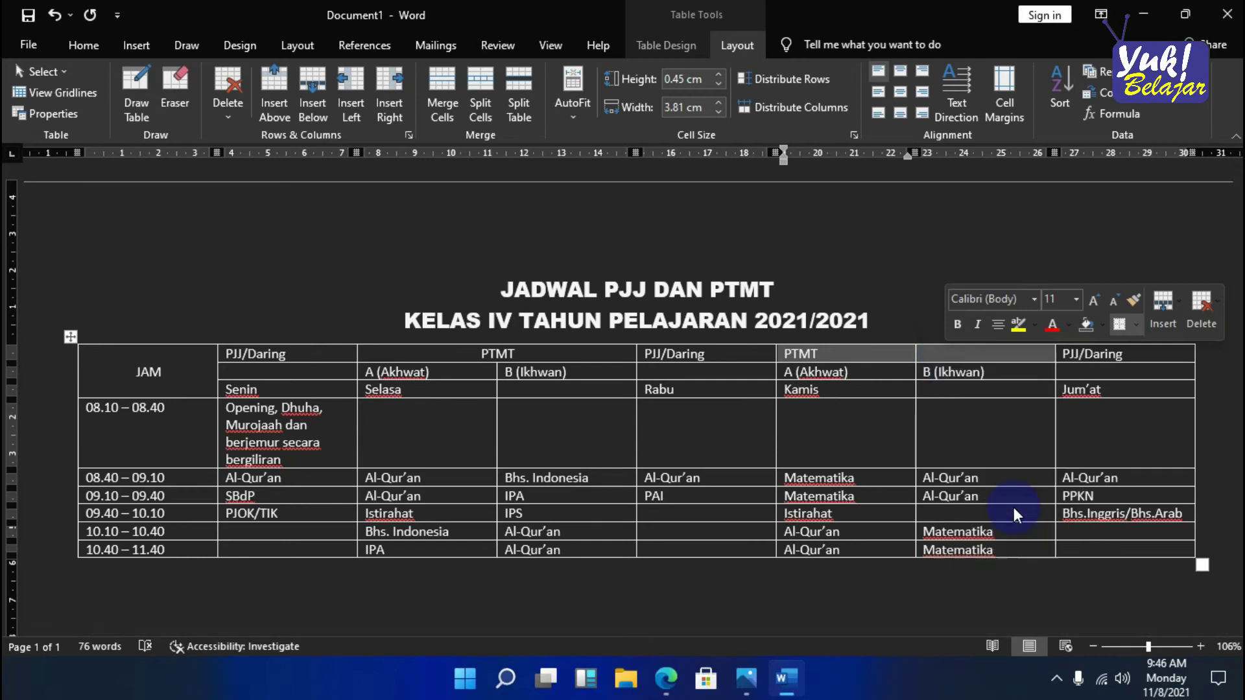
left_click(900, 95)
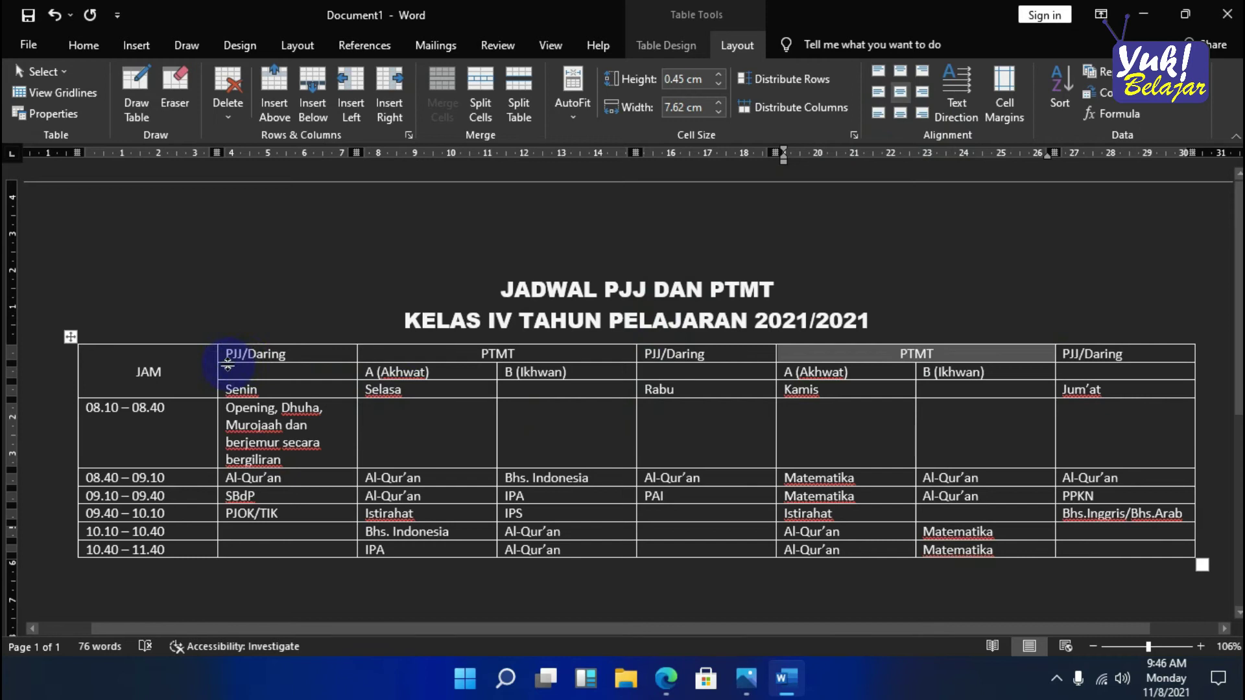
- Center the text horizontally in all table cells outside the JAM column, from the PJJ/Daring header to the last row
left_click(1074, 550)
left_click_drag(1075, 550, 241, 353)
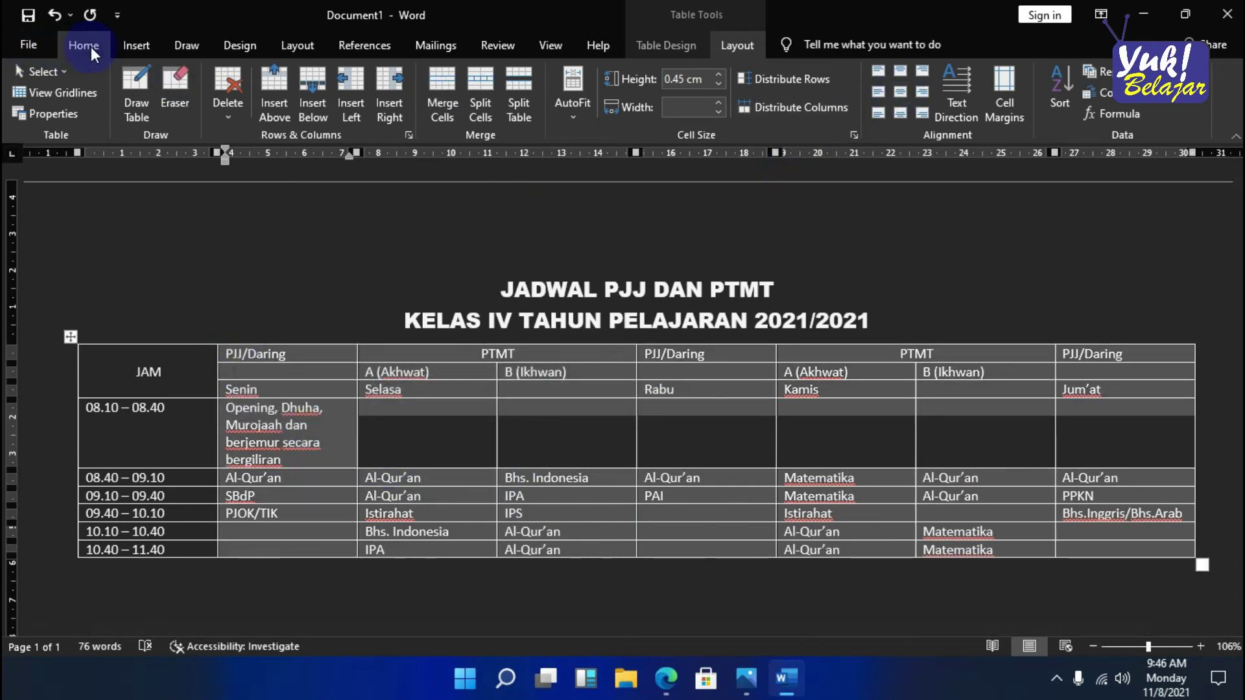
left_click(73, 44)
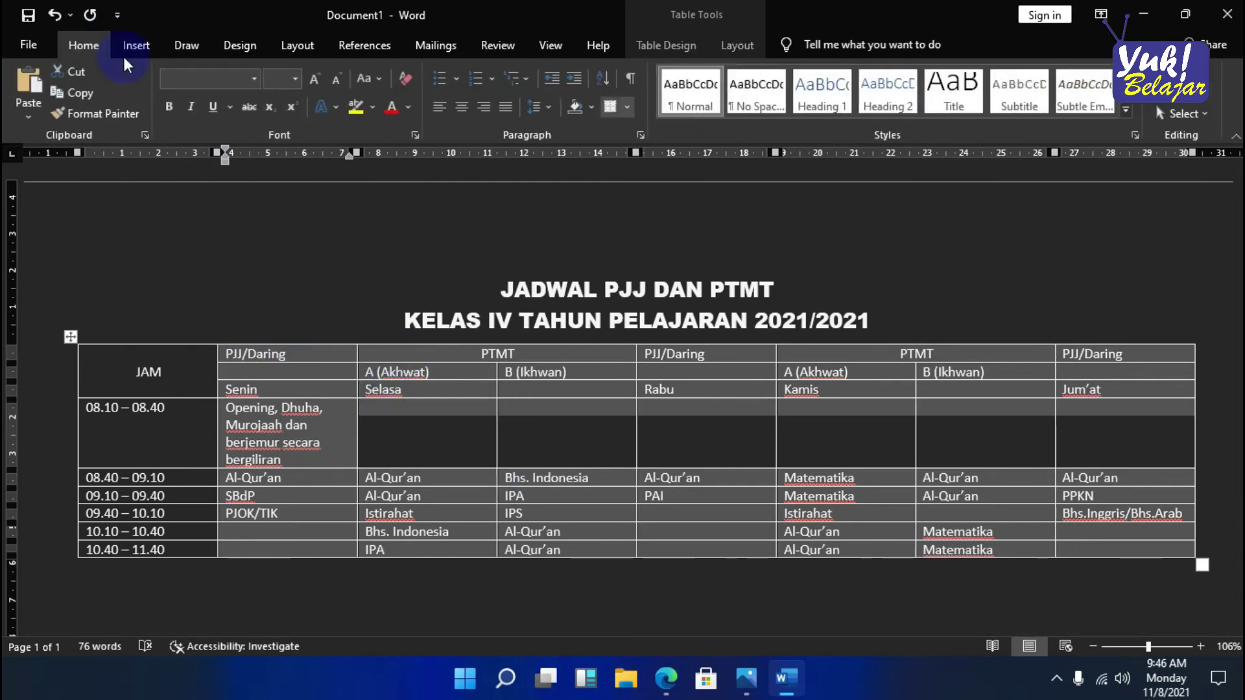
left_click(468, 105)
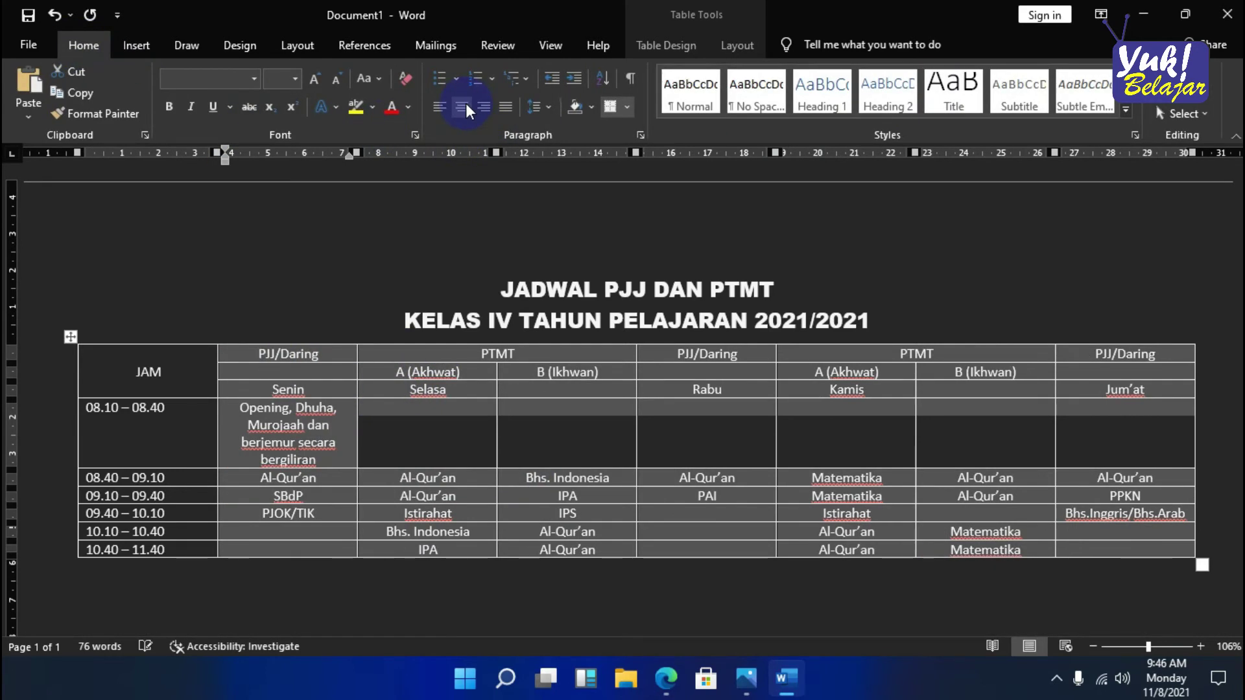
left_click(381, 385)
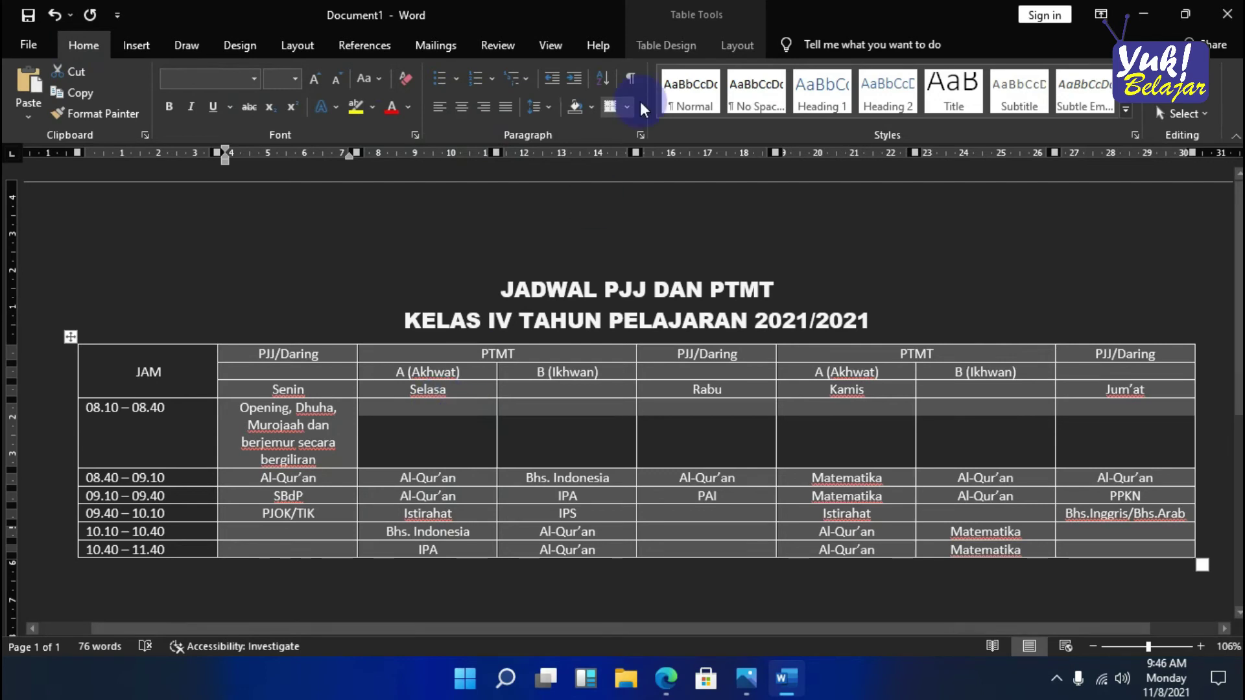
left_click(467, 419)
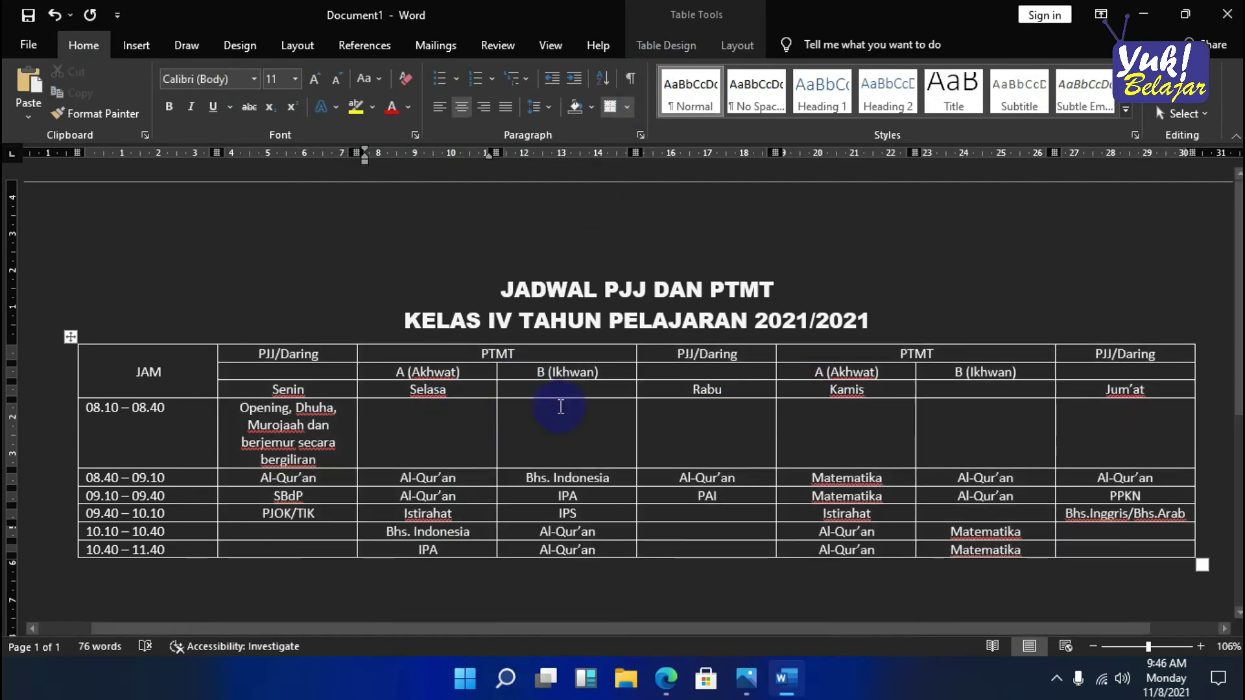
- Merge the Selasa cell with the empty cell beside it and center its text horizontally and vertically
left_click_drag(326, 371, 752, 373)
left_click(1083, 365)
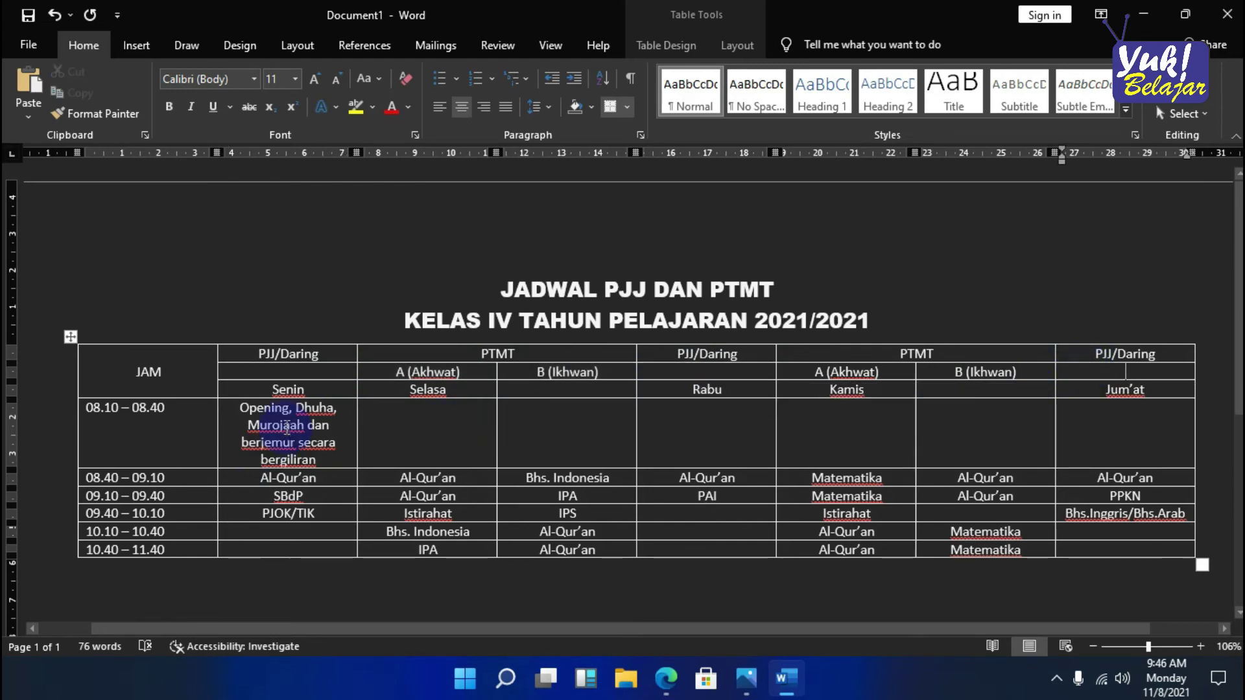
left_click_drag(447, 390, 506, 391)
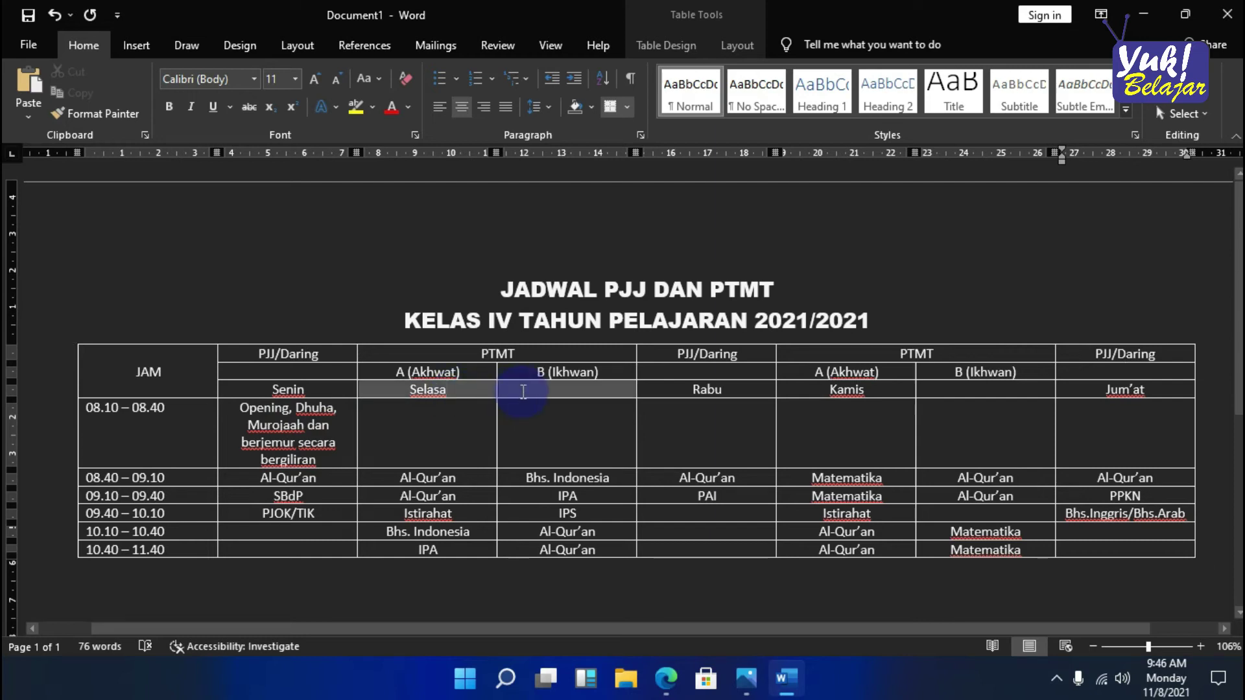
right_click(475, 389)
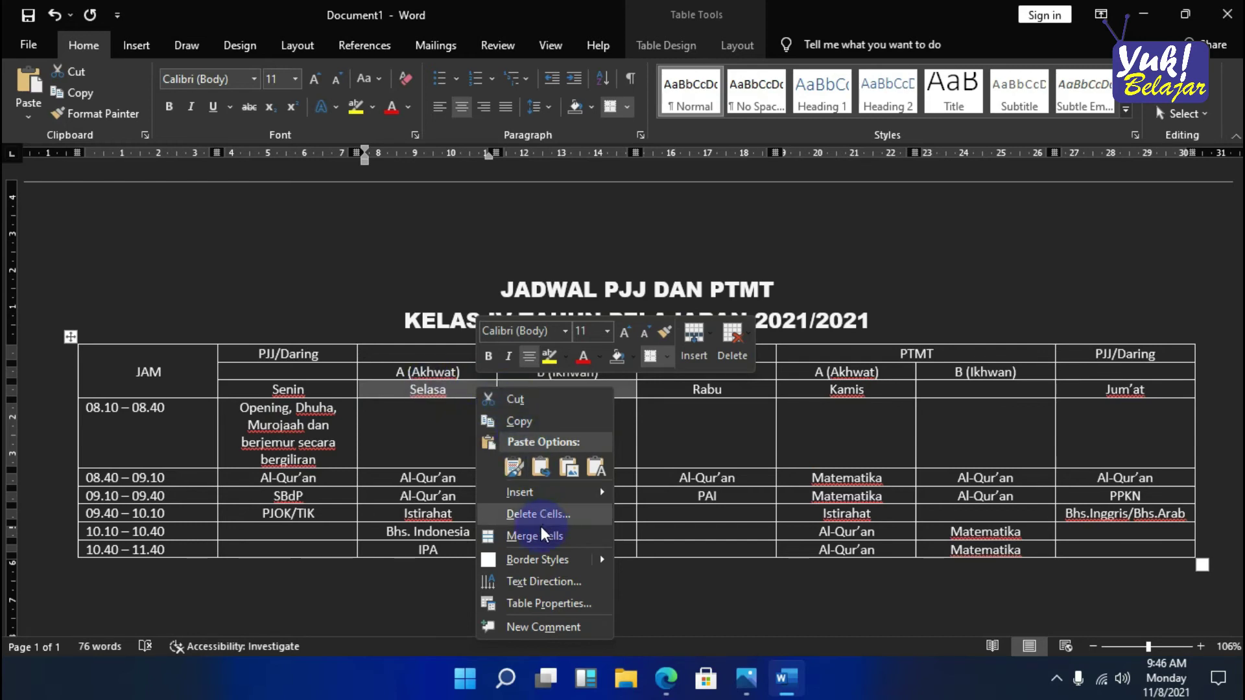
left_click(523, 540)
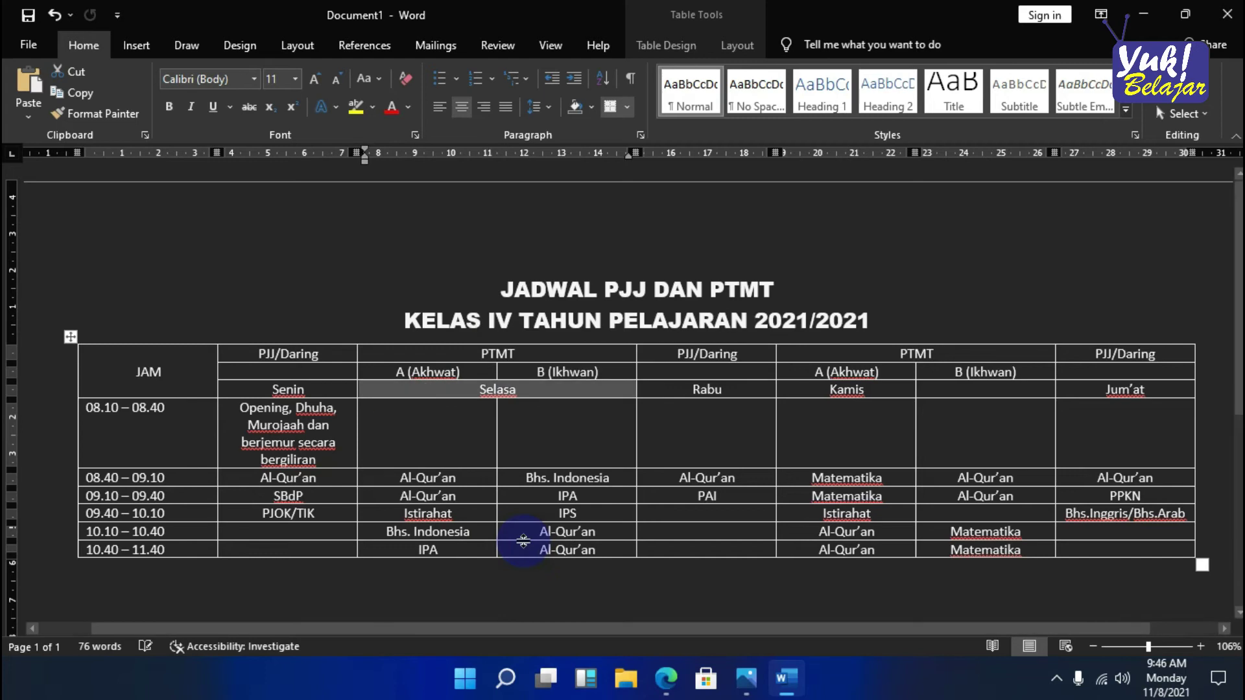
left_click(738, 48)
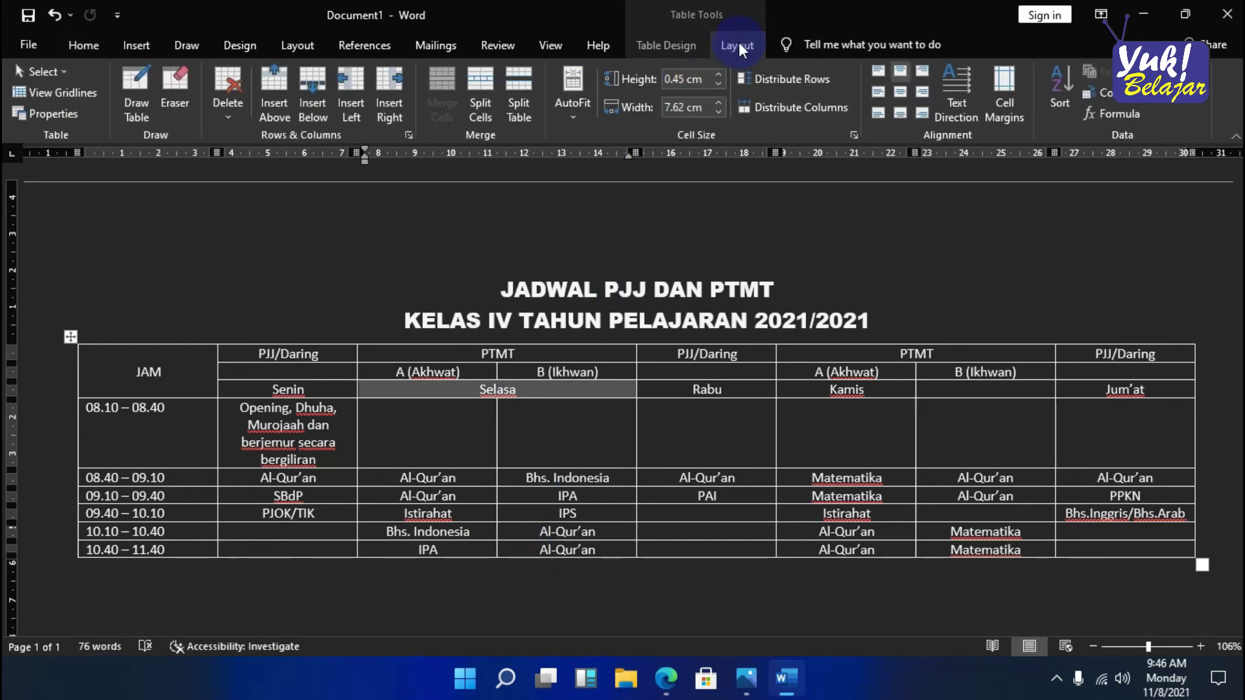
left_click(901, 94)
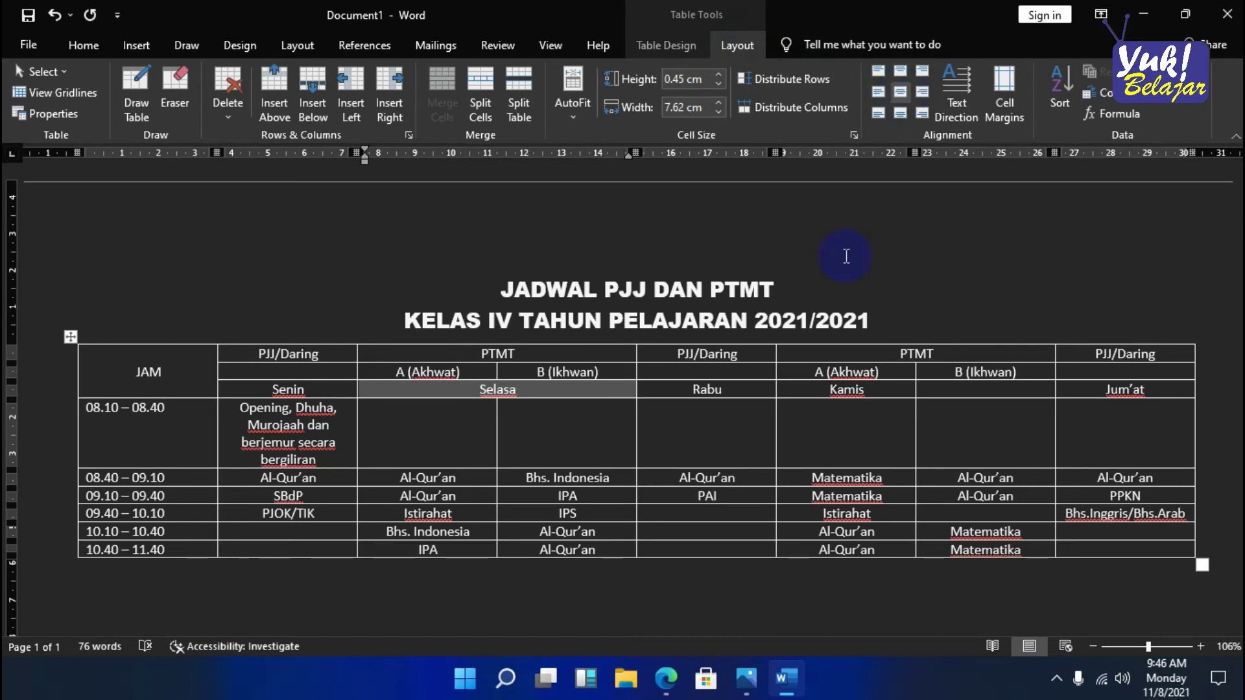
- Merge the Kamis cell with the empty cell beside it, under the A (Akhwat) and B (Ikhwan) headers
left_click_drag(823, 389, 1014, 397)
right_click(1014, 392)
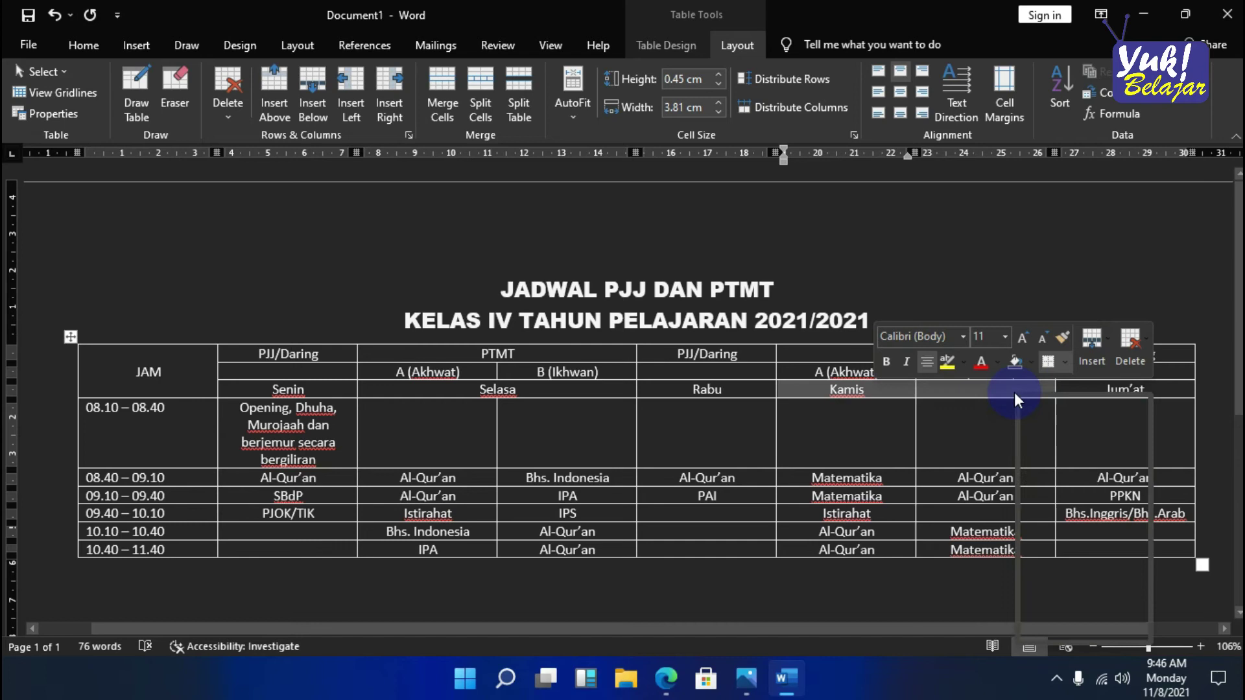
left_click(1040, 543)
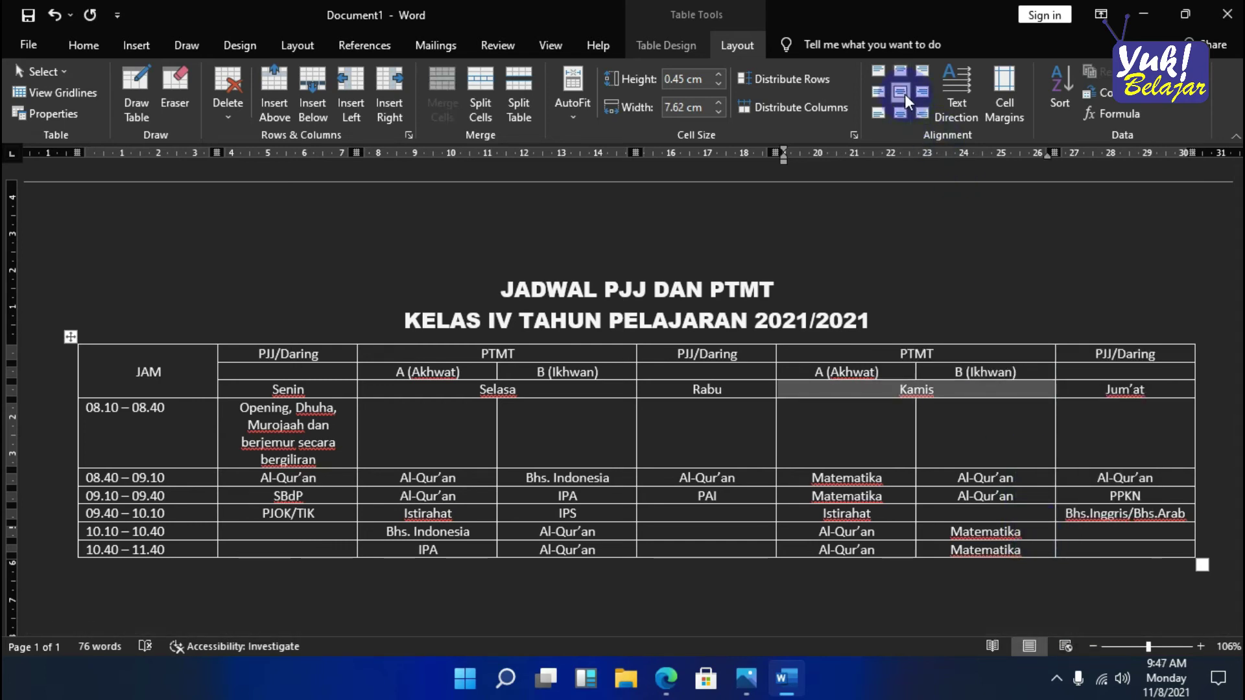
- Merge the 08.10 – 08.40 row's cells from Senin through Jum’at into one cell for the opening activity
left_click(340, 443)
left_click_drag(340, 442, 1077, 431)
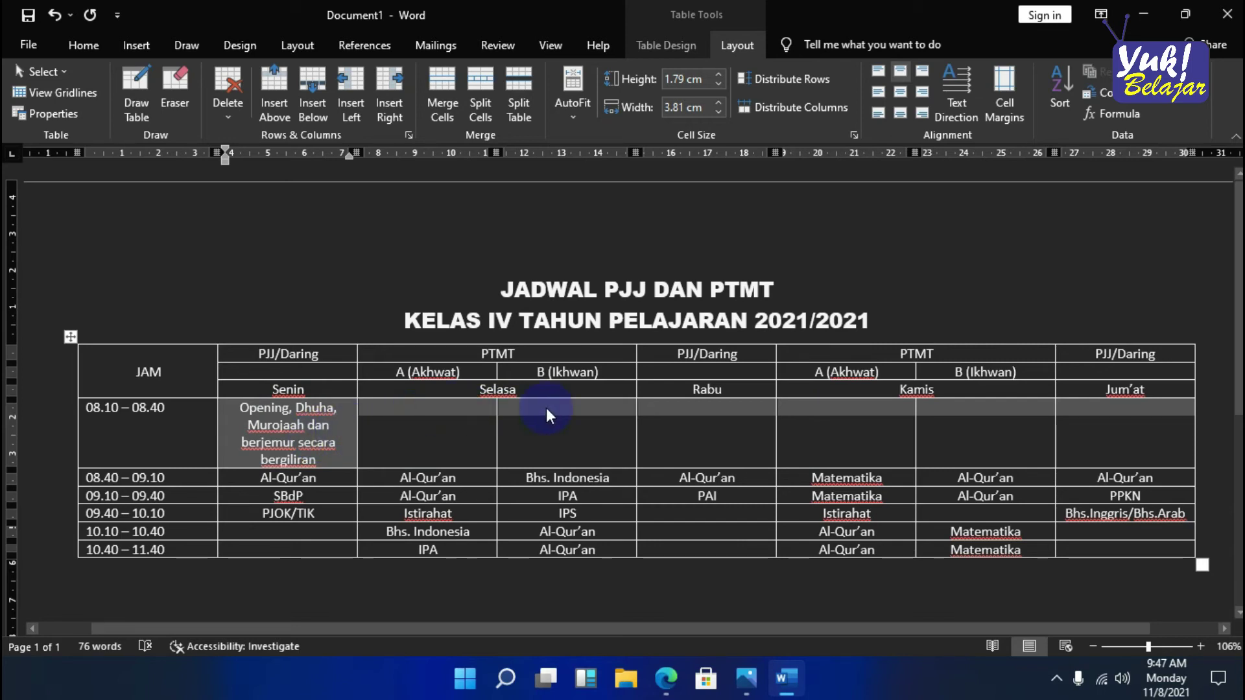
right_click(339, 428)
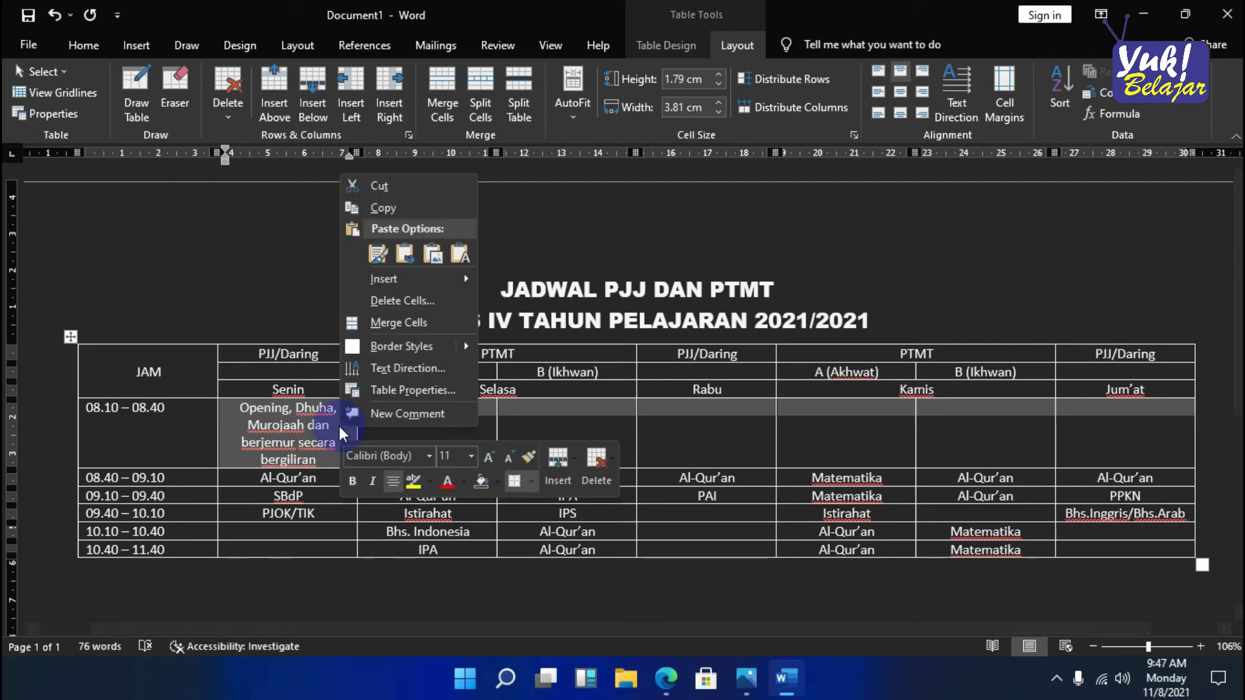
left_click(385, 324)
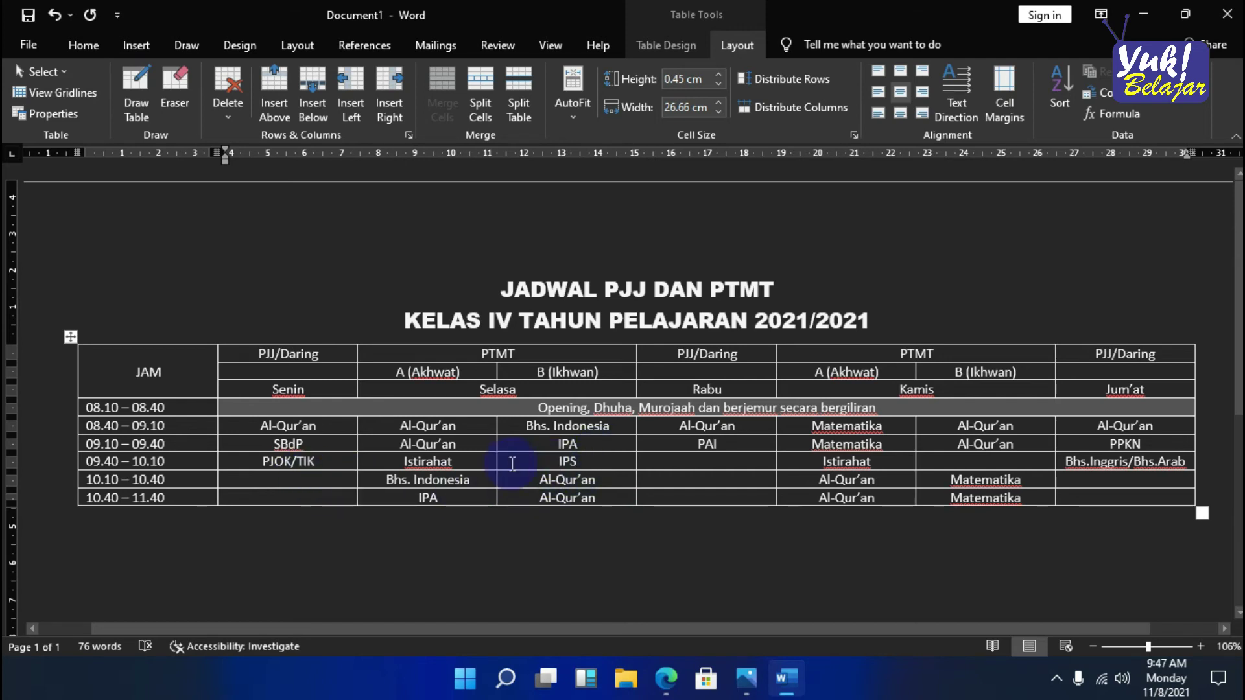
- Merge the two empty cells in the Senin column across the 10.10 and 10.40 rows
left_click_drag(333, 478, 328, 496)
right_click(319, 474)
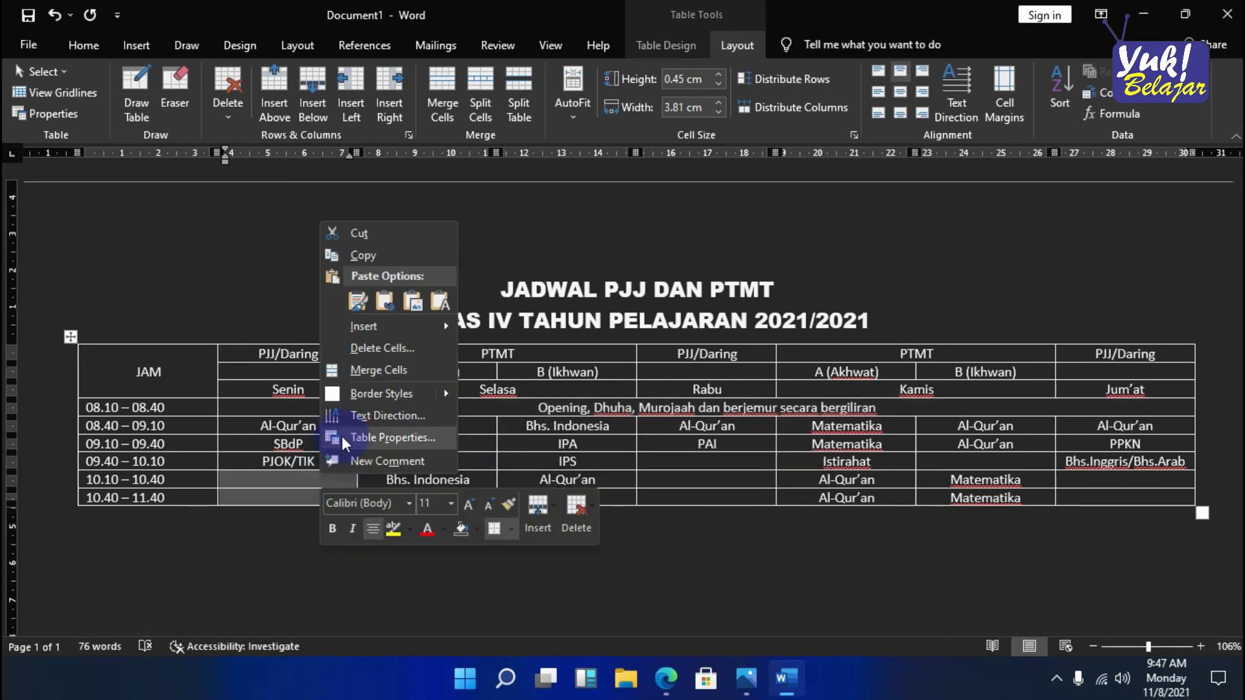
left_click(363, 369)
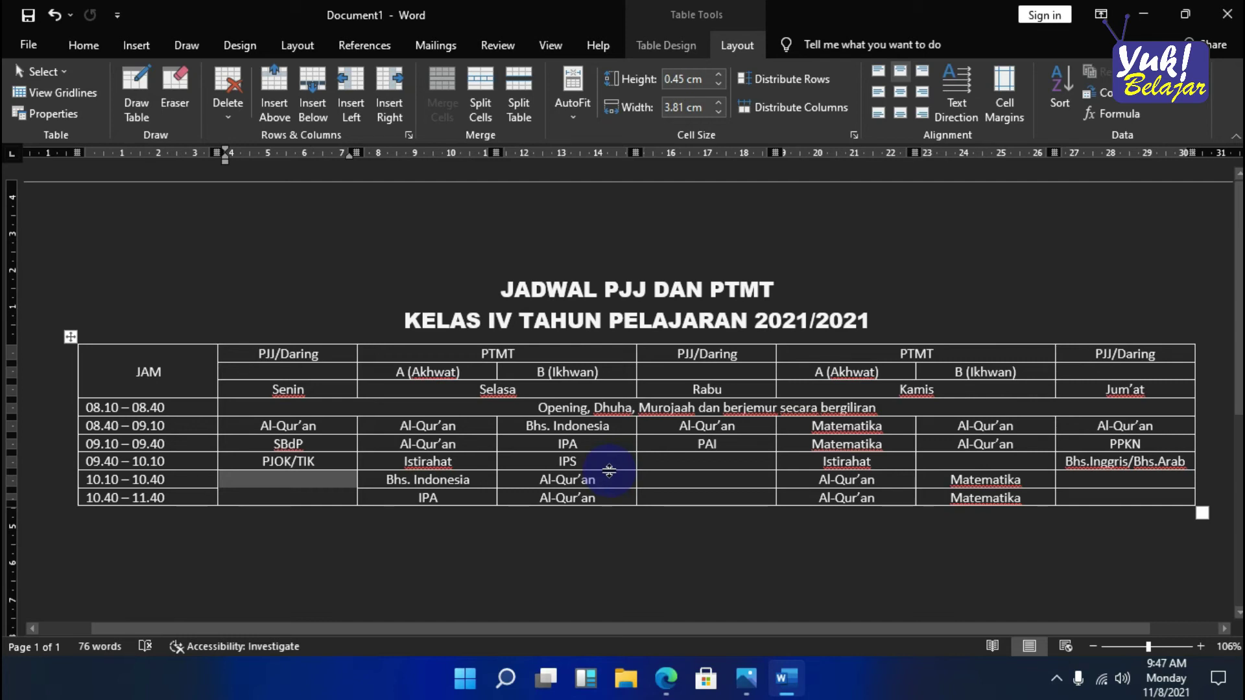
left_click(553, 467)
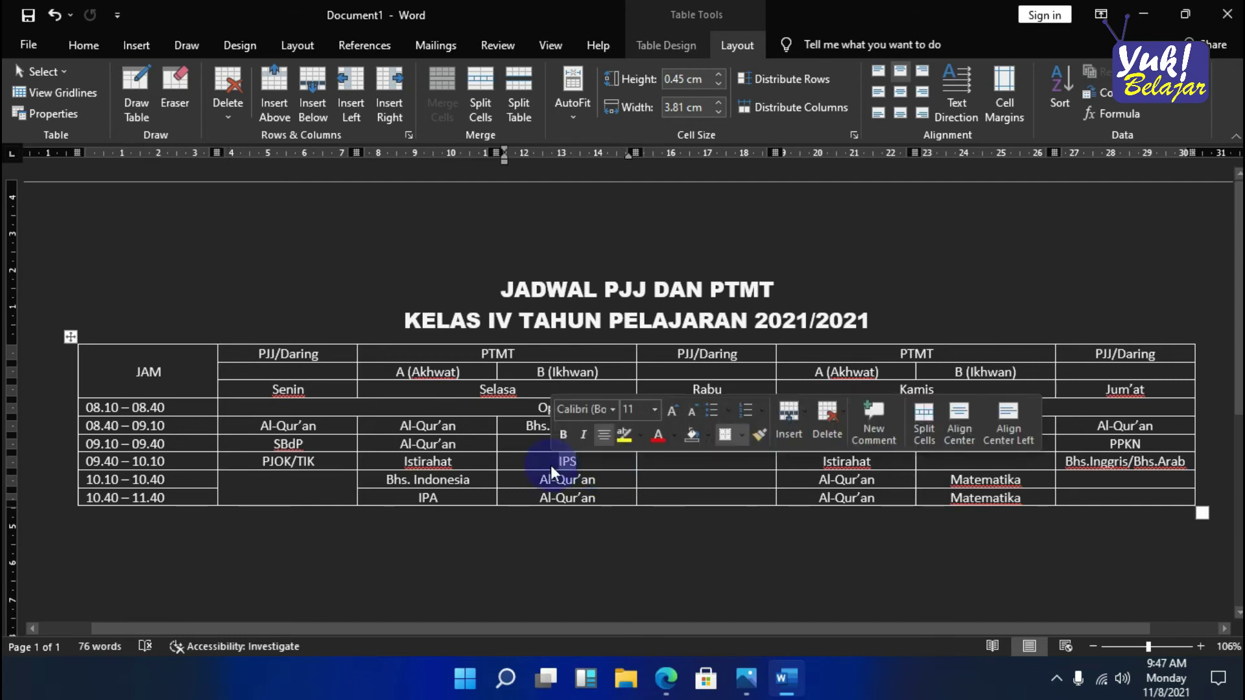
- Enter IPS in the Rabu column's empty cell for the 09.40 – 10.10 row
left_click(665, 461)
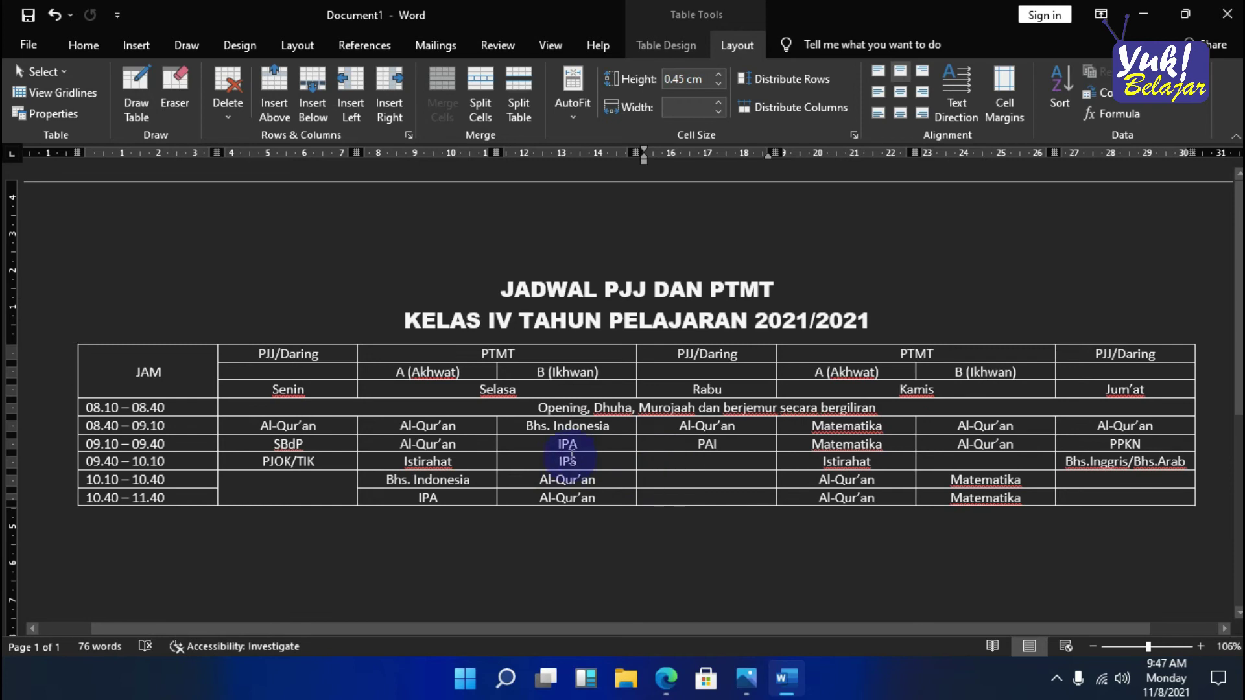
left_click(698, 458)
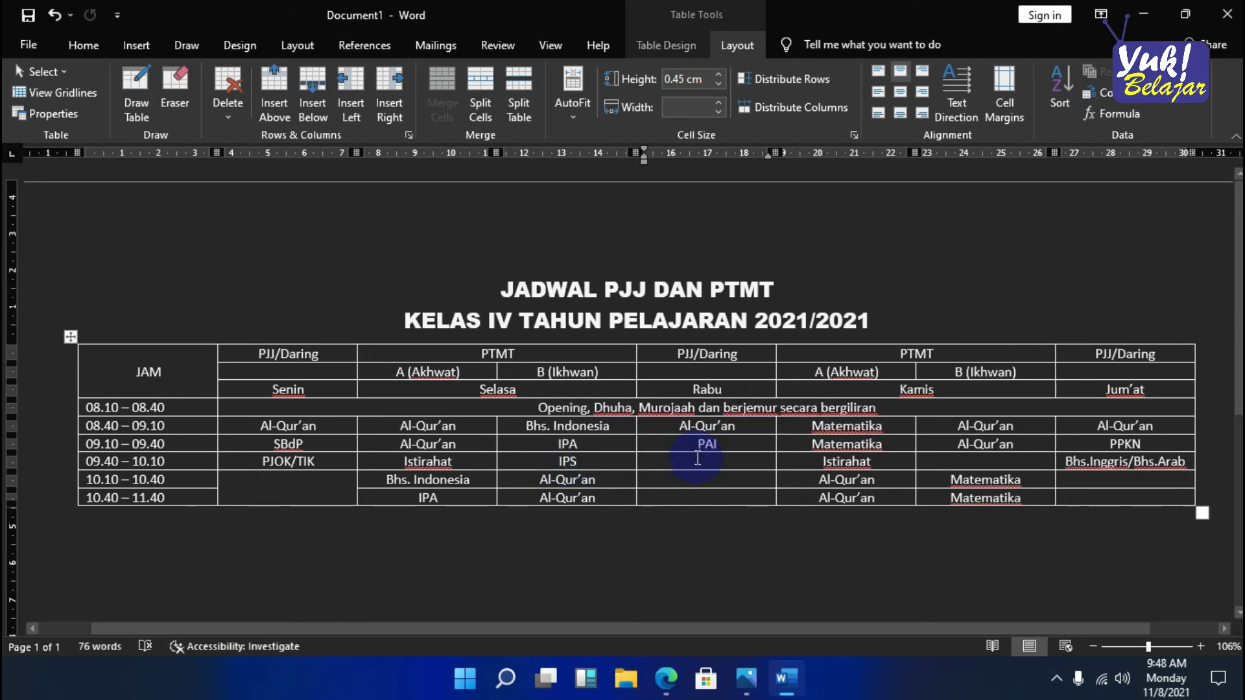
type("IPS")
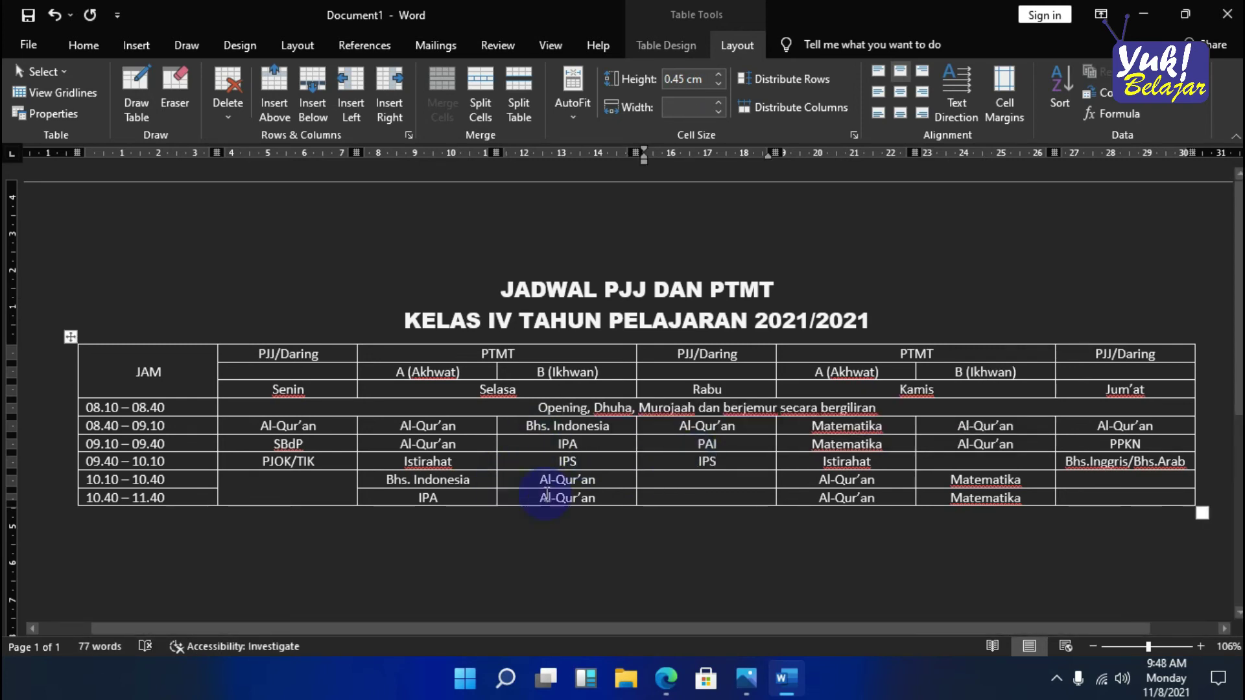
- Clear IPS from the Selasa B (Ikhwan) cell at 09.40 – 10.10 and merge it with the Istirahat cell, centering the text
left_click(530, 464)
key("Delete")
left_click_drag(432, 462, 528, 461)
right_click(524, 461)
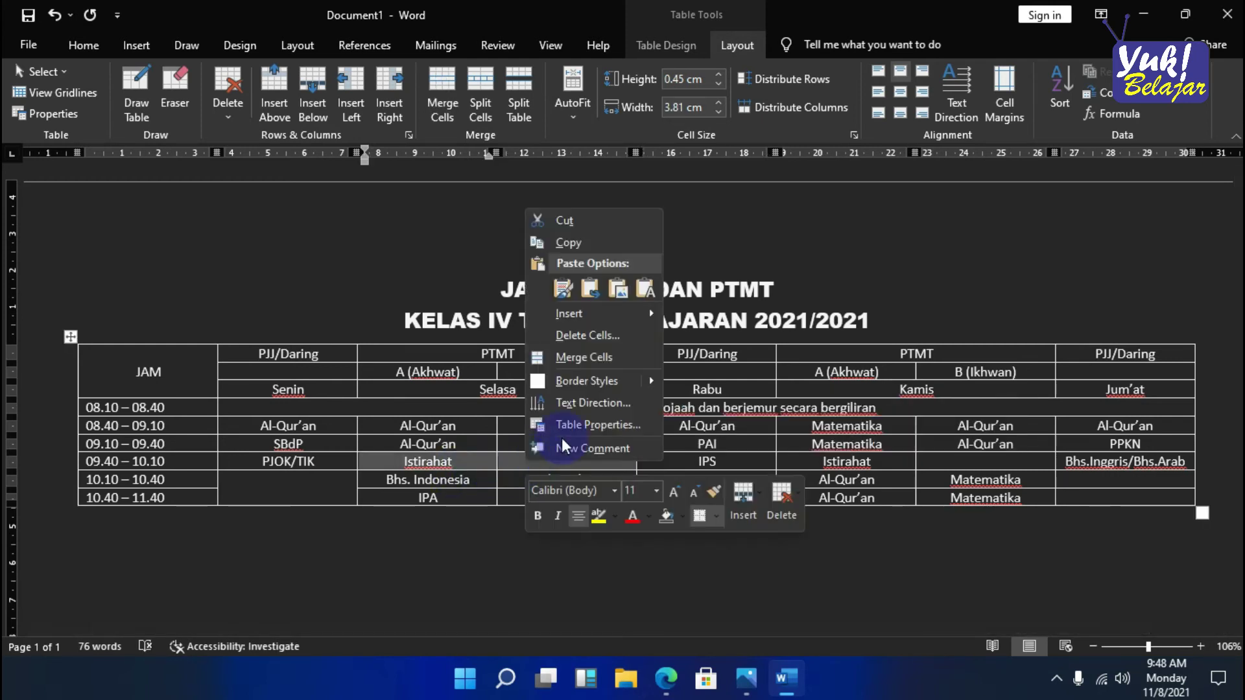
left_click(574, 357)
left_click(891, 90)
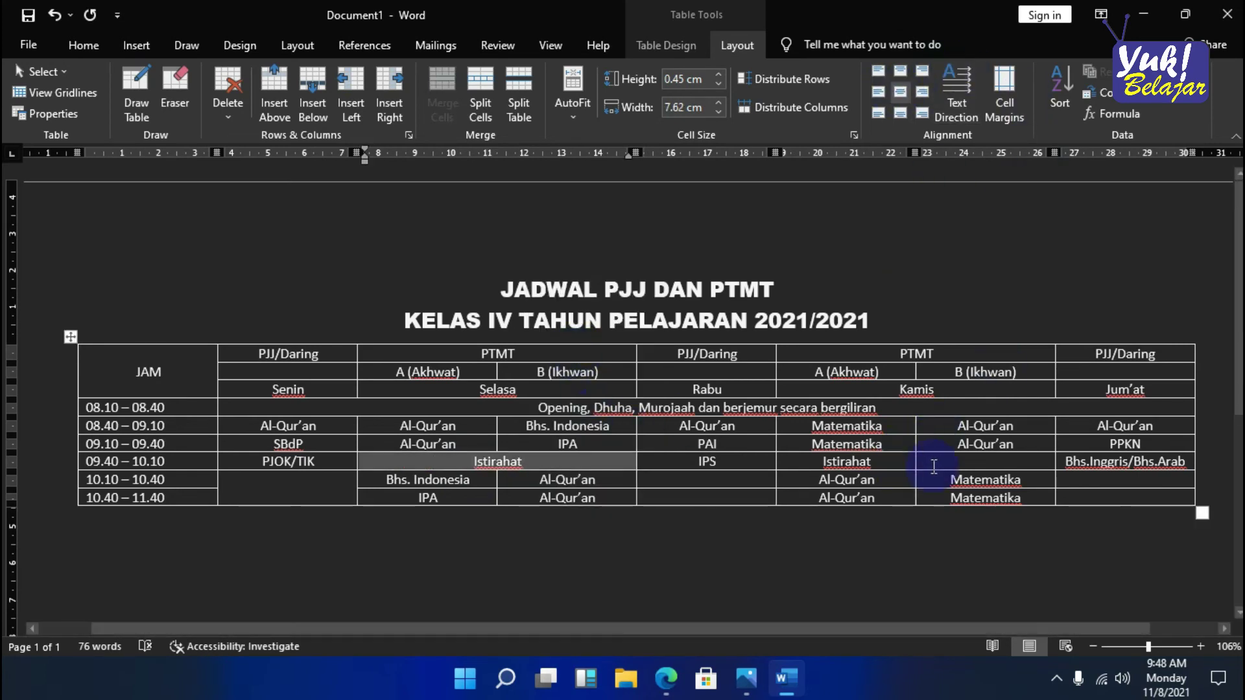
- Merge the Istirahat cell under Kamis with the empty cell beside it in the 09.40 – 10.10 row, keeping its text centered
left_click_drag(933, 466, 843, 462)
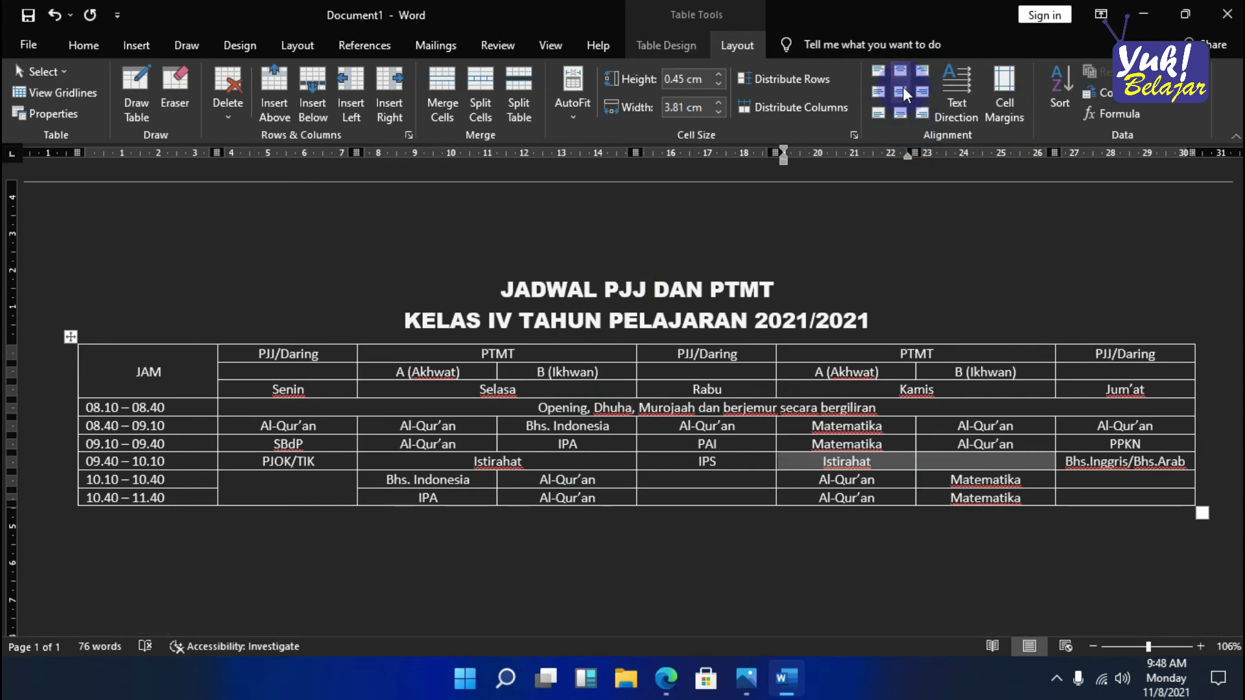
left_click(912, 480)
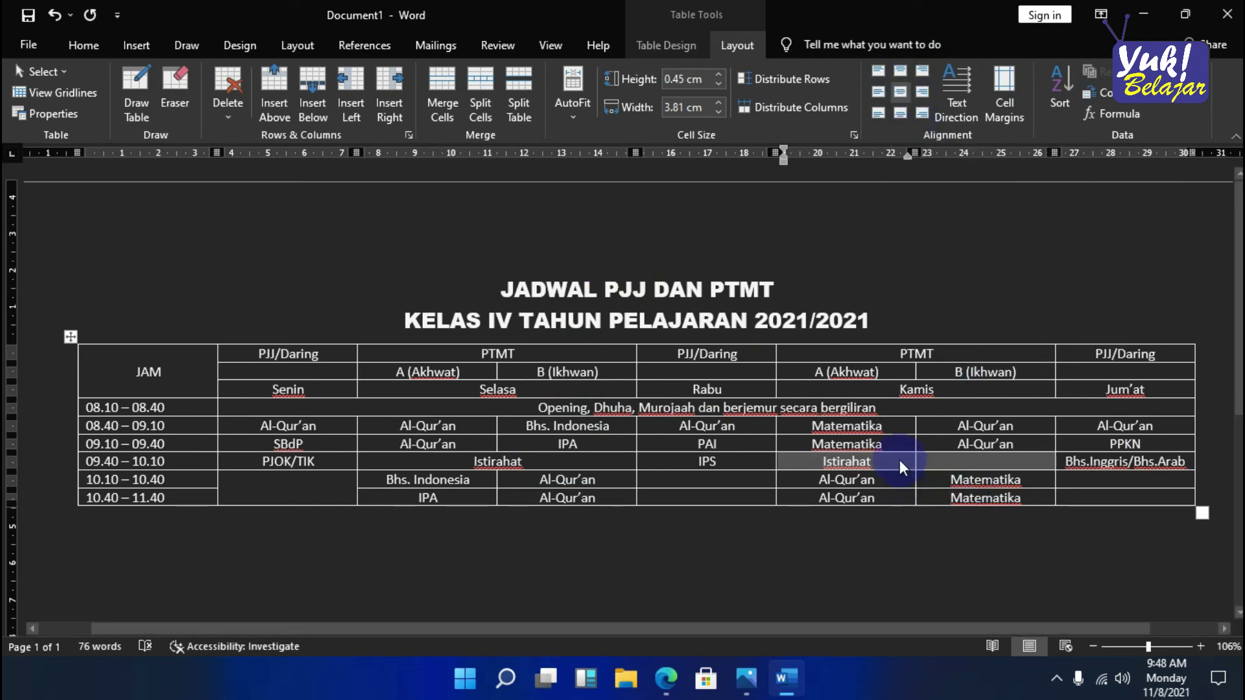
right_click(900, 460)
left_click(943, 359)
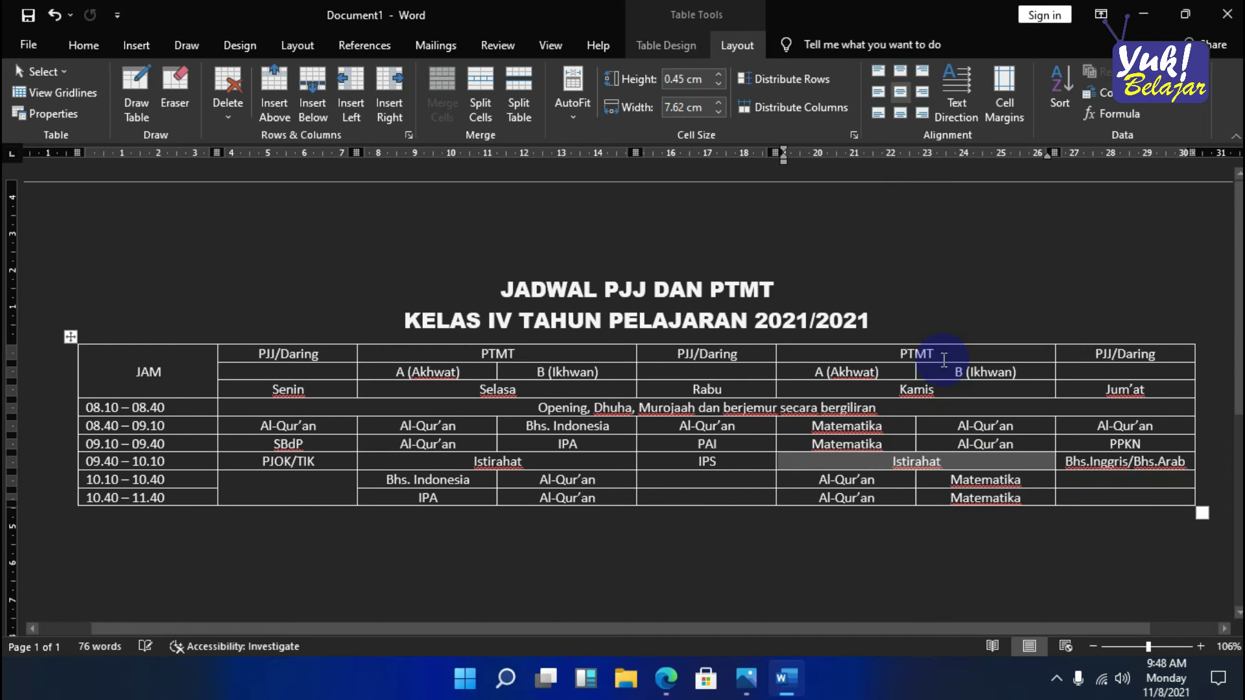
- Merge the two empty cells in the Jum’at column across the 10.10 and 10.40 rows
left_click(1153, 485)
left_click_drag(1151, 485, 1150, 496)
right_click(1150, 495)
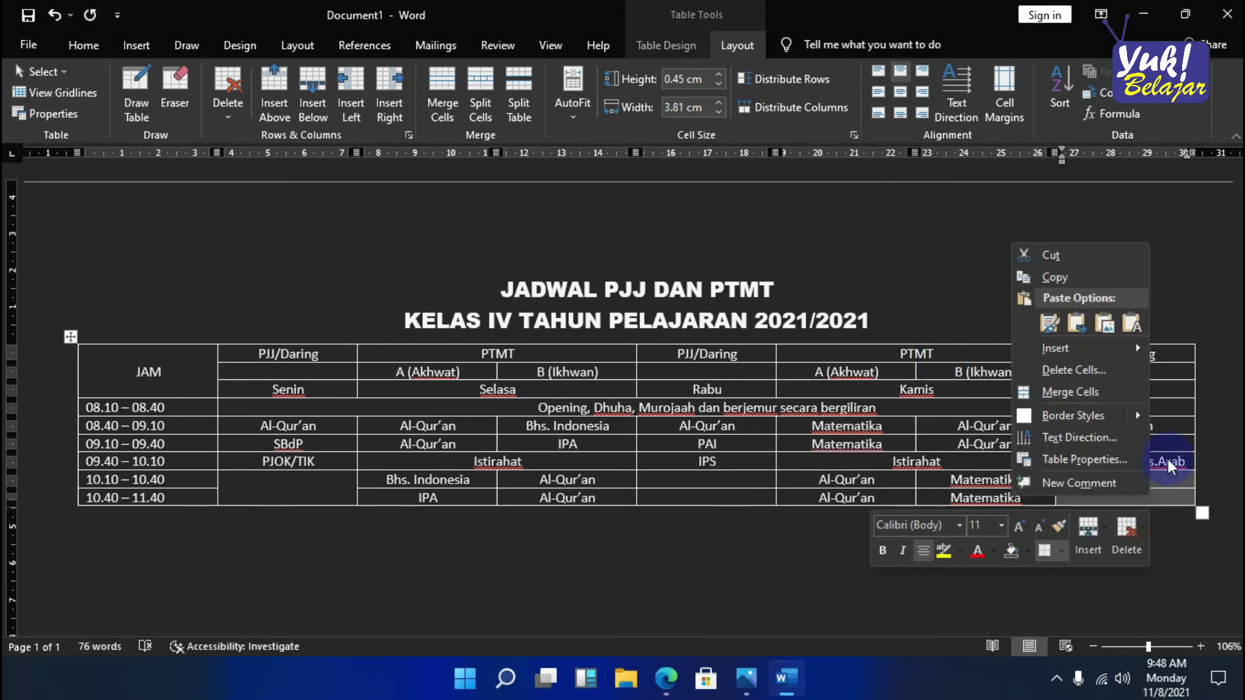
left_click(1103, 394)
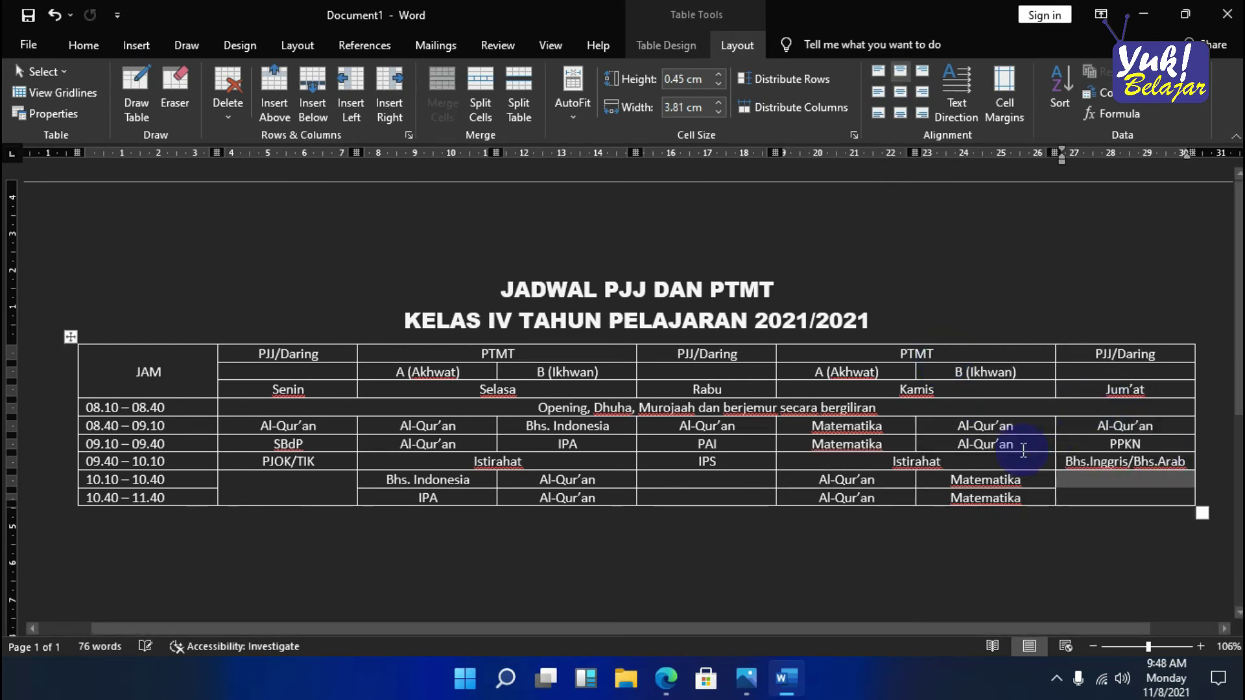
- Merge the two empty cells in the Rabu column across the 10.10 and 10.40 rows
left_click_drag(739, 479, 738, 494)
right_click(738, 494)
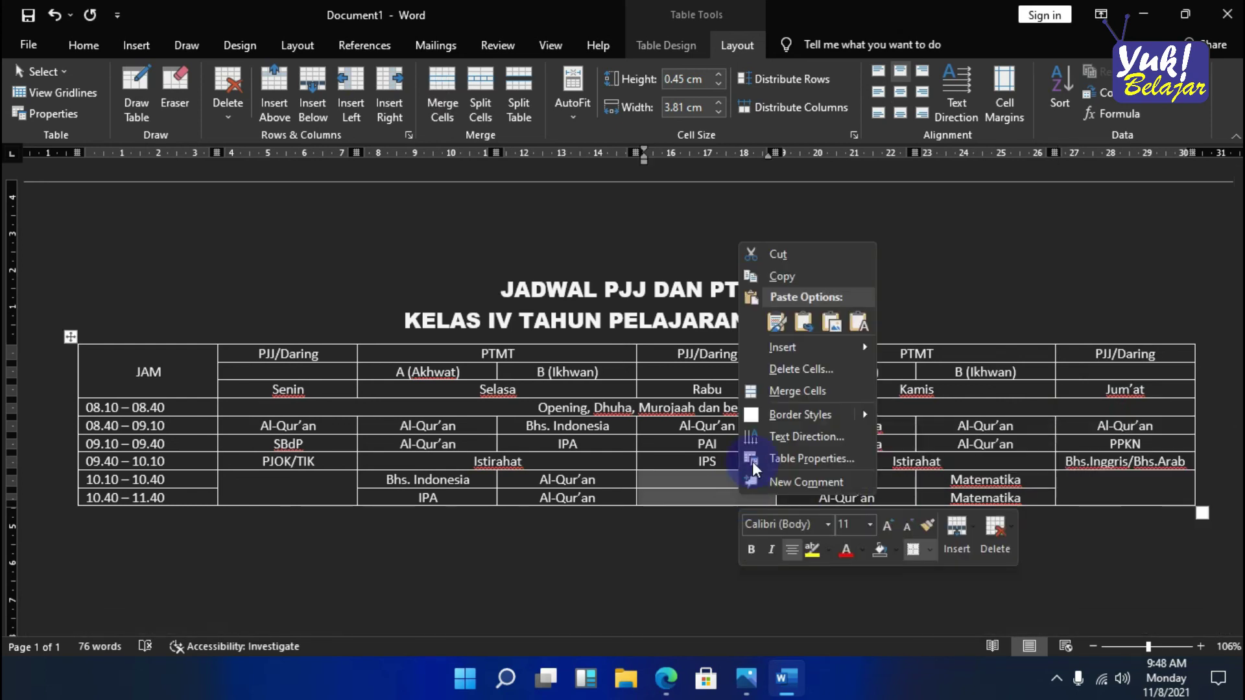
left_click(774, 396)
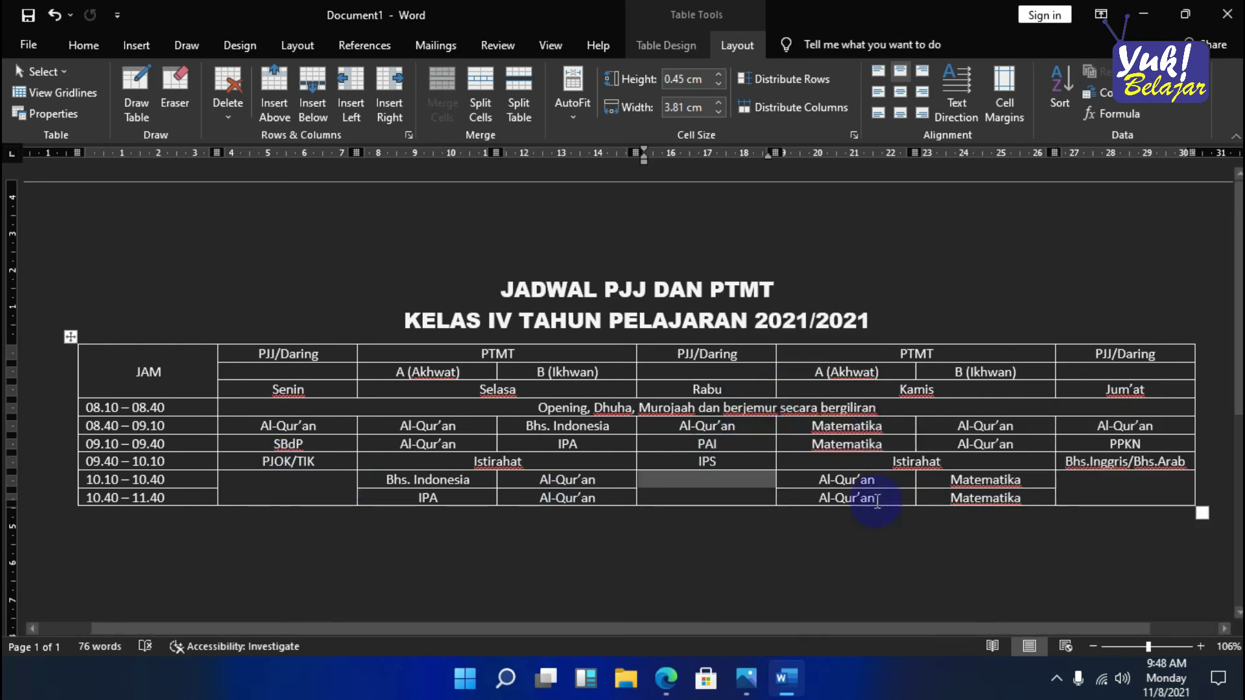
left_click(761, 594)
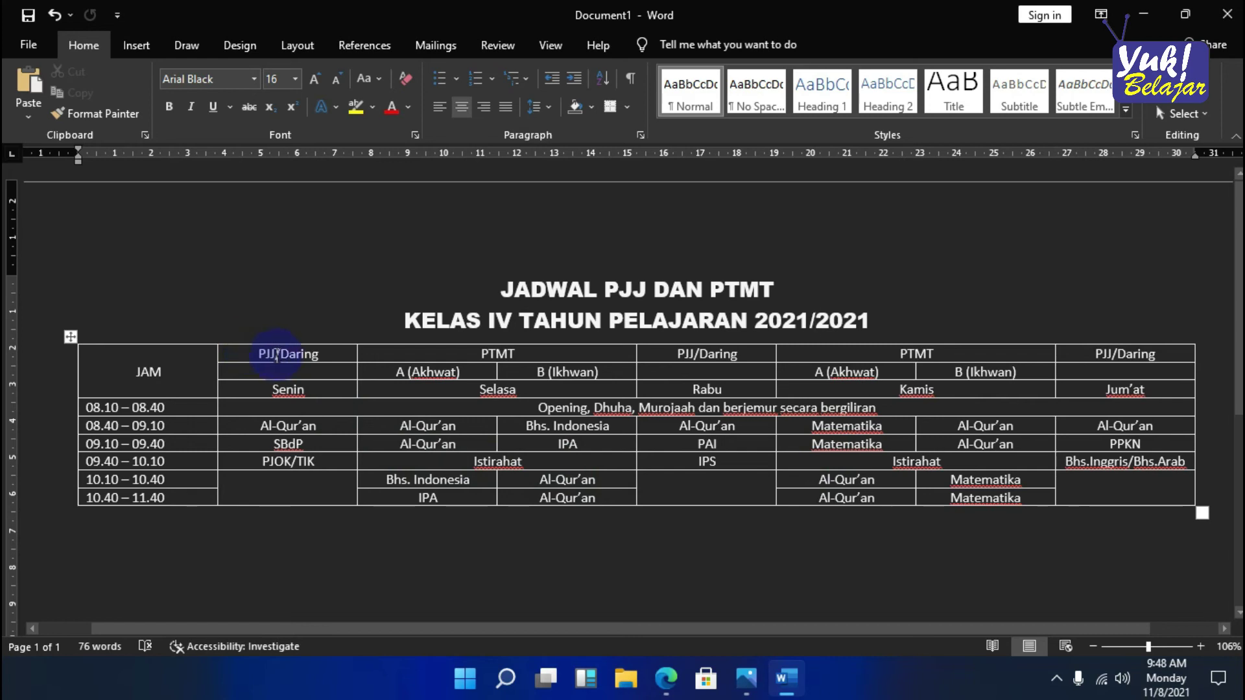
- Shade the PJJ/Daring header cell above Senin with the standard light green color
left_click_drag(242, 356, 311, 355)
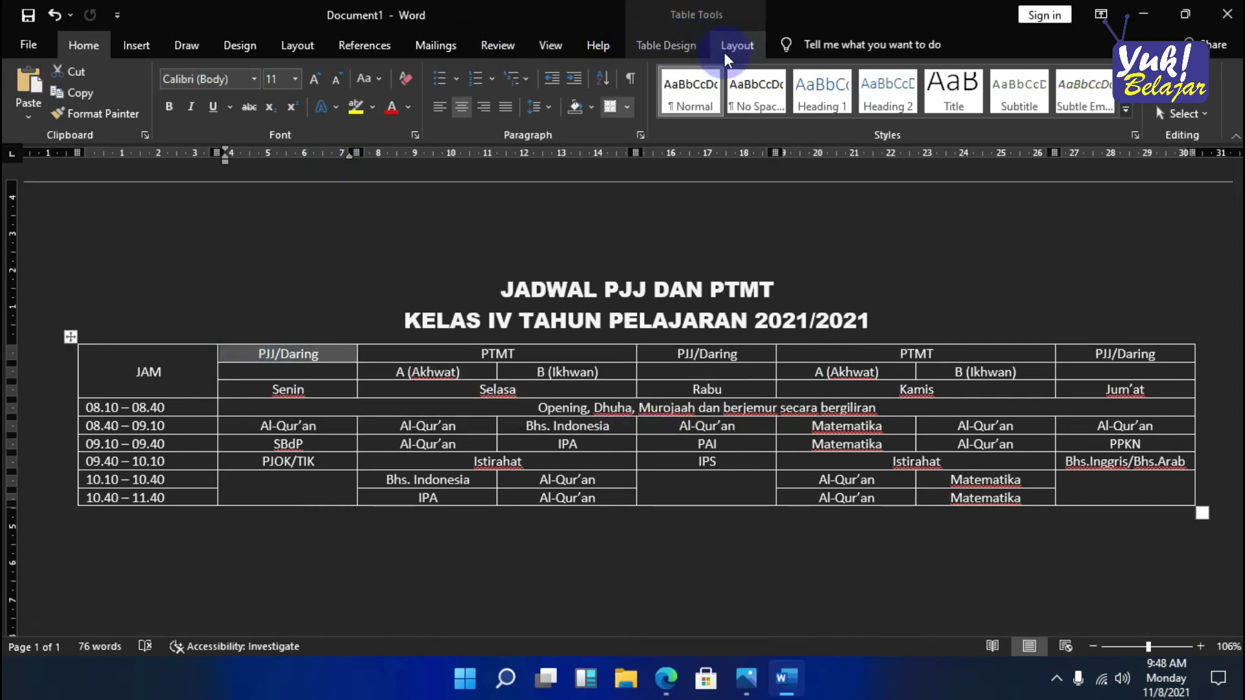
left_click(742, 42)
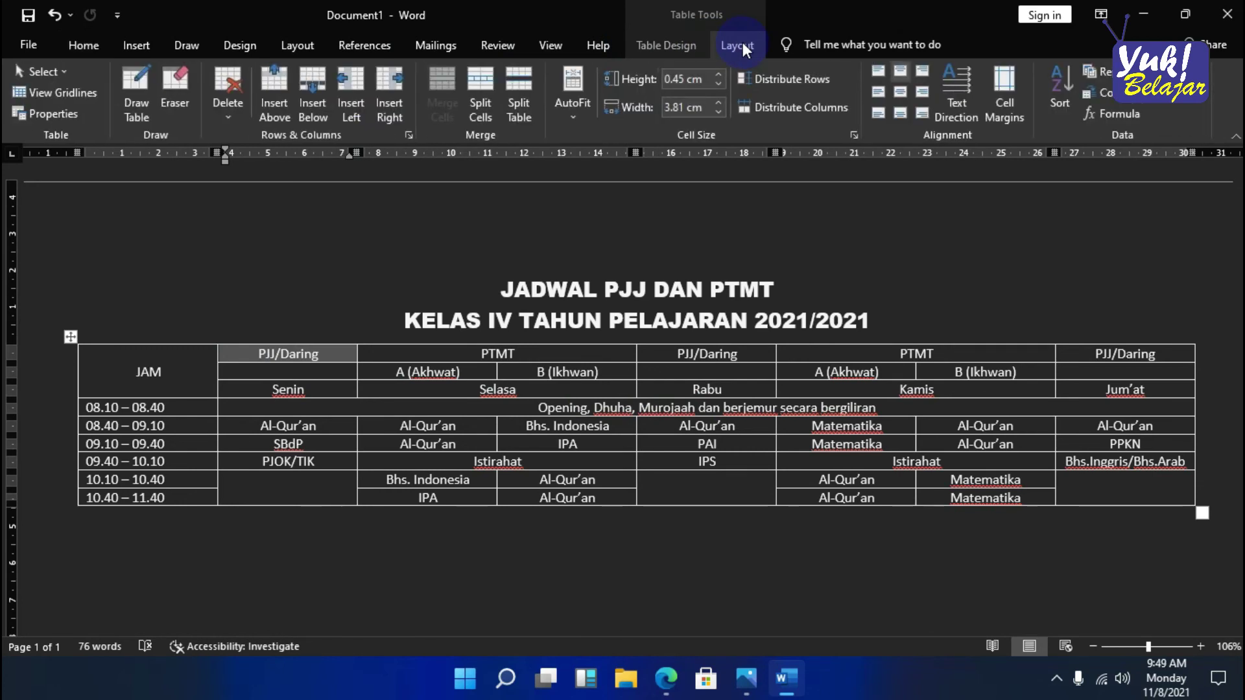
left_click(680, 42)
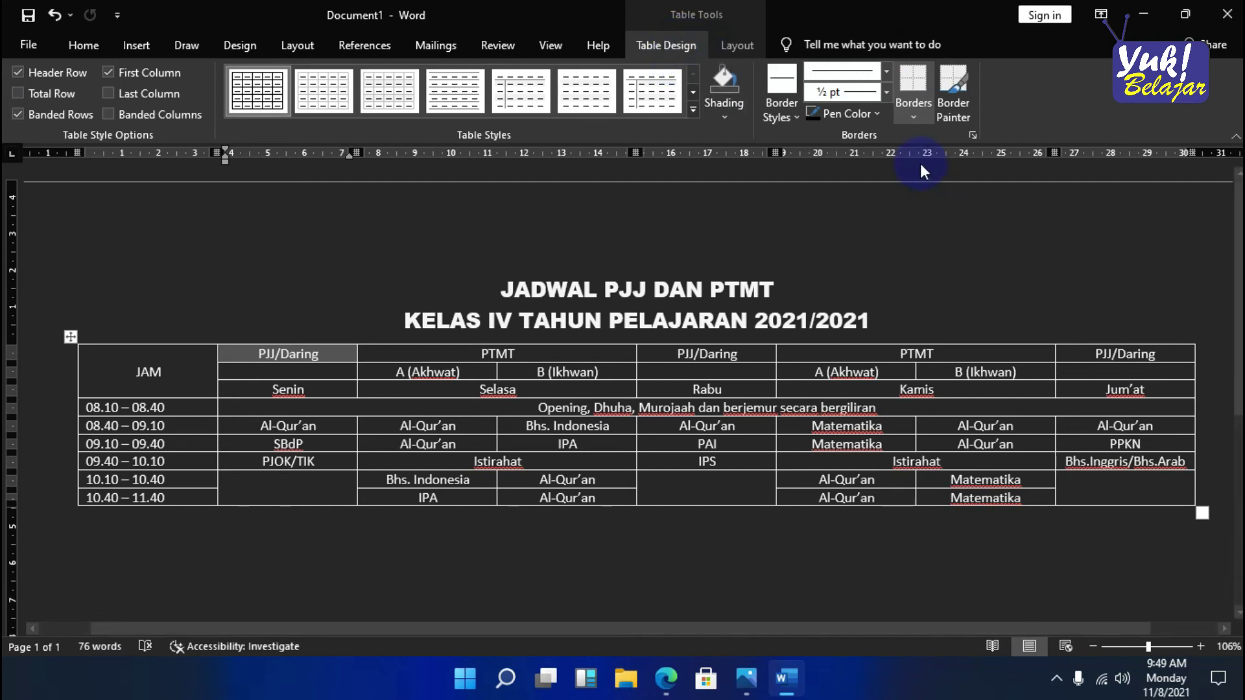
left_click(797, 118)
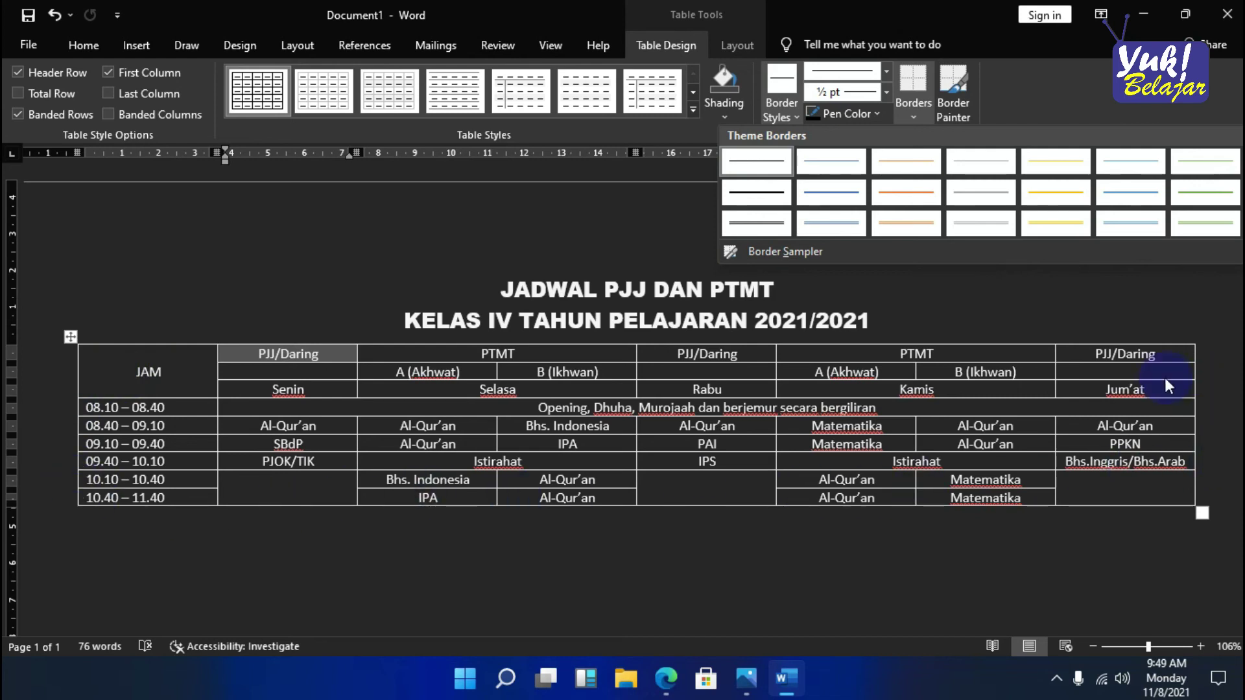
left_click(294, 357)
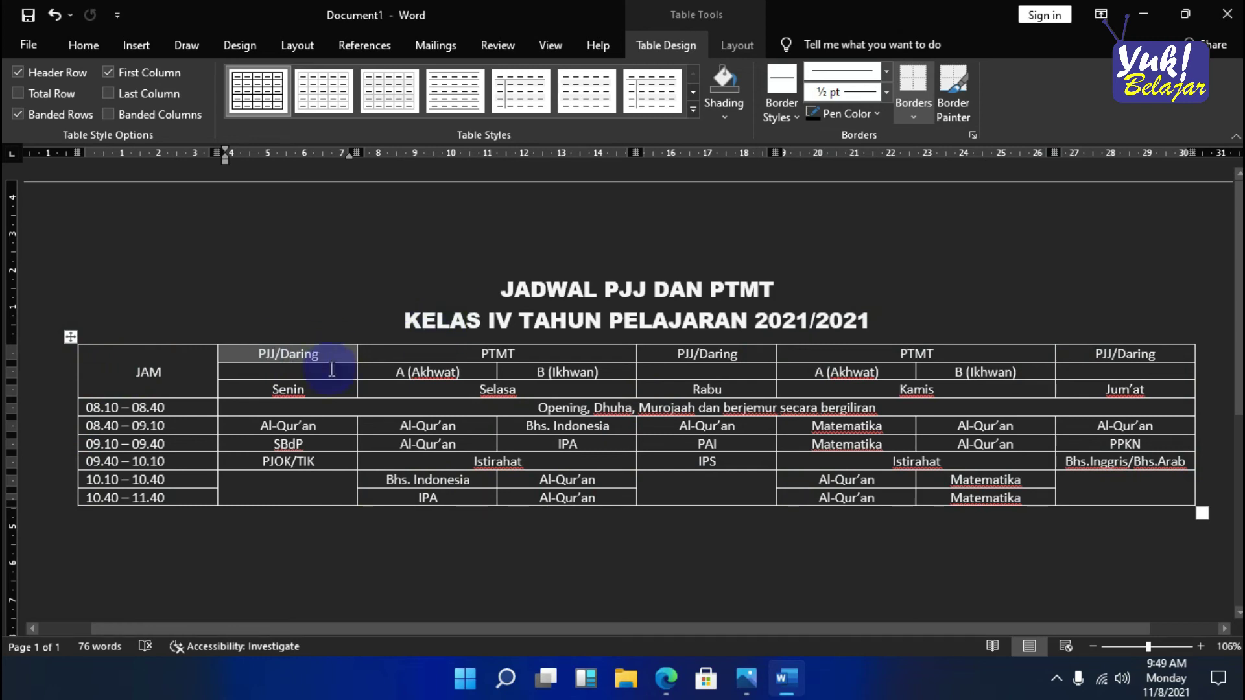
left_click(734, 116)
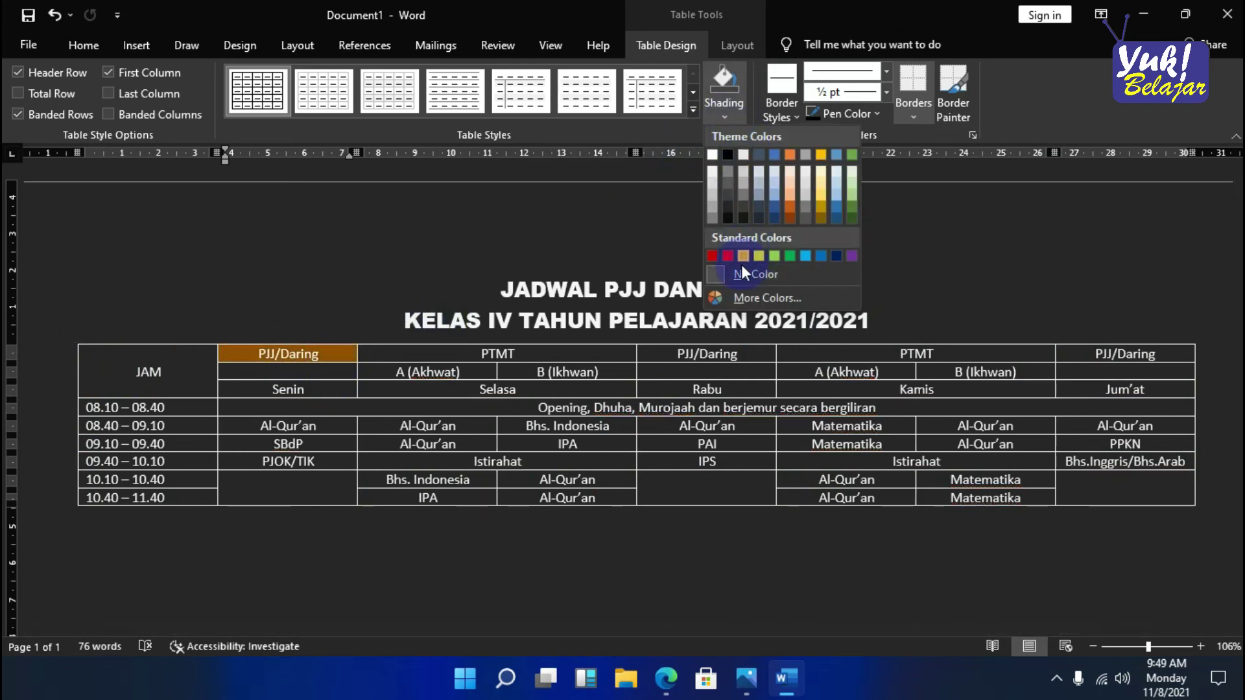
left_click(773, 256)
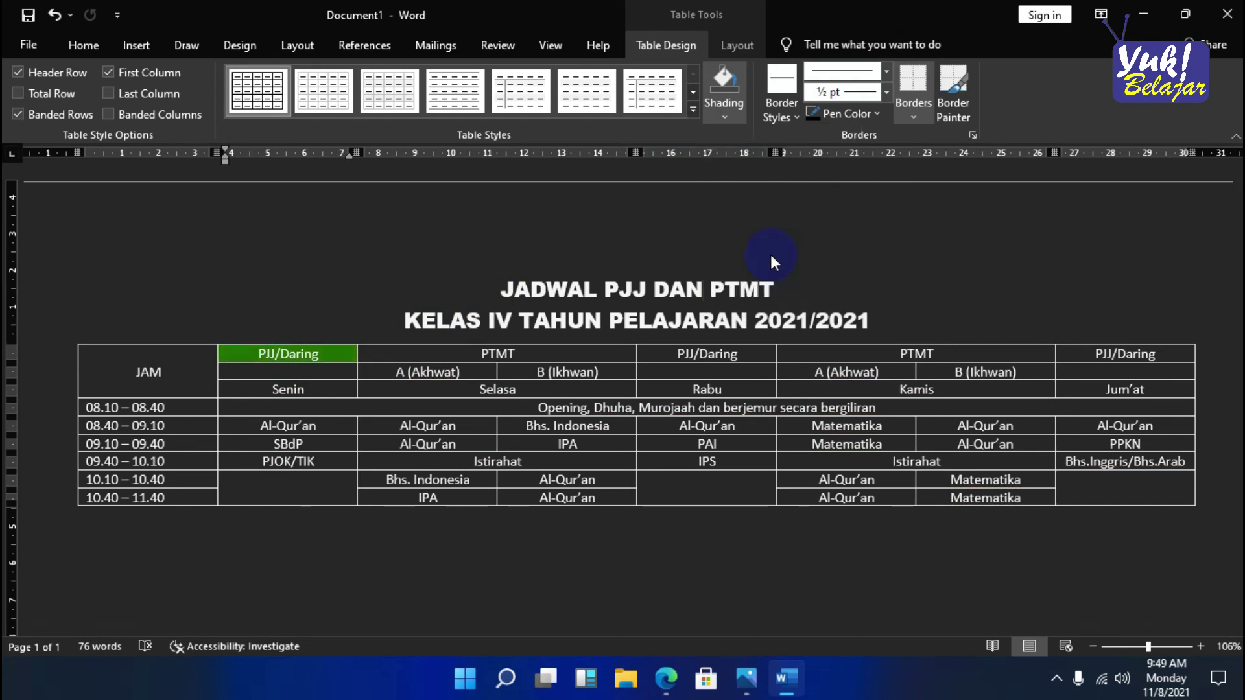
- Shade the Senin day cell with the standard orange color
left_click(327, 355)
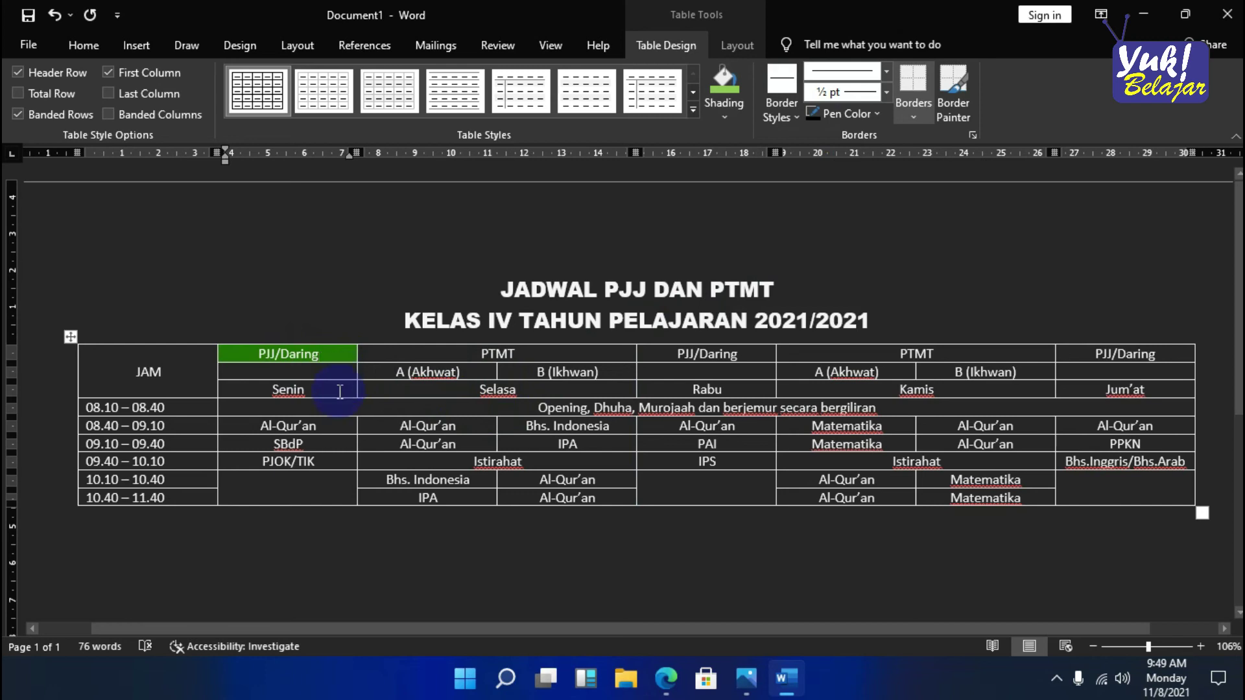
double_click(321, 394)
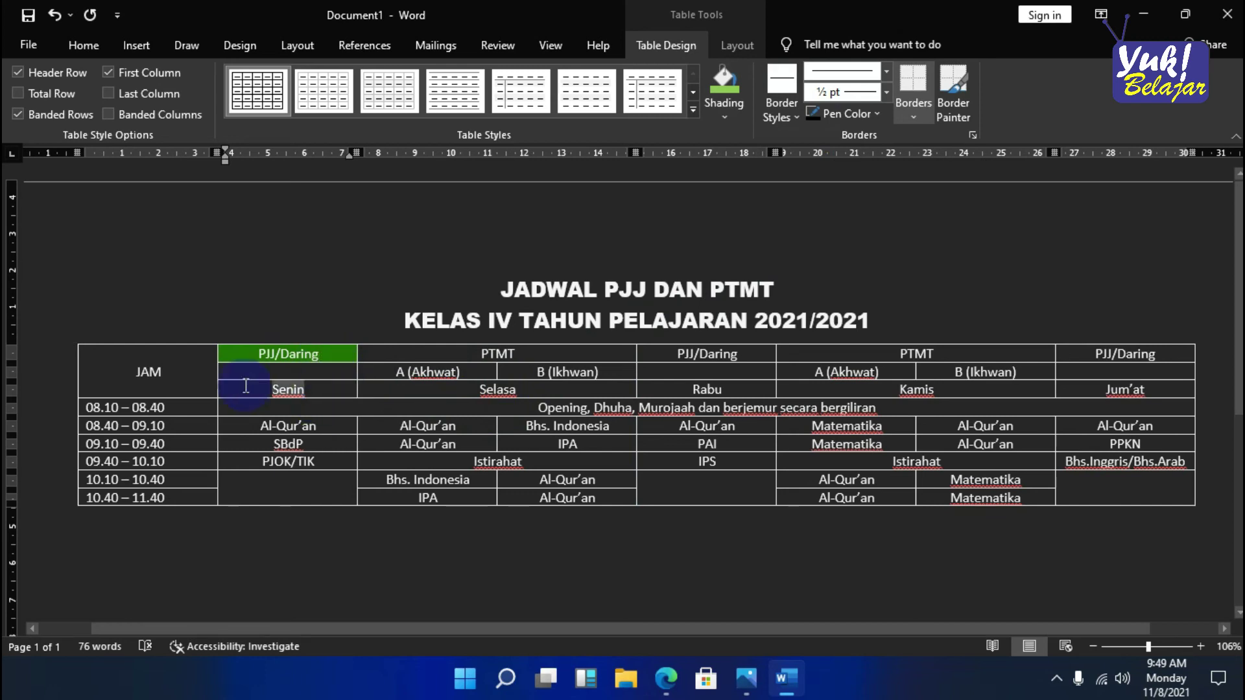
left_click(711, 116)
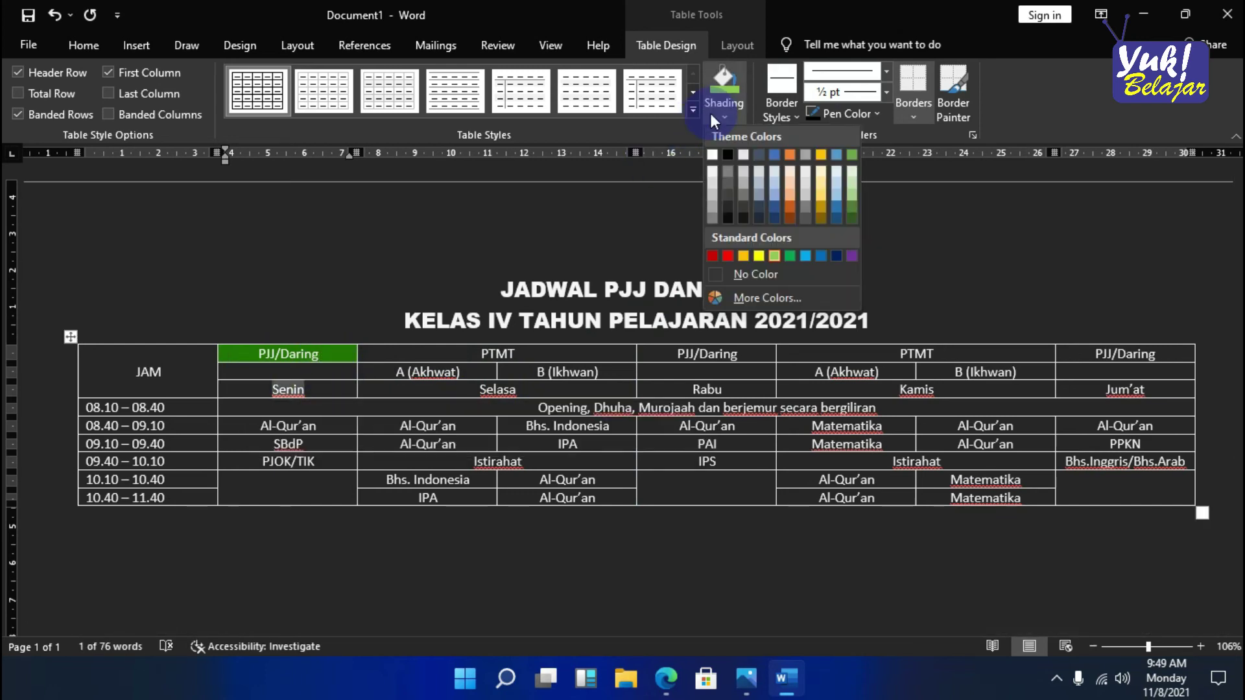
left_click(743, 256)
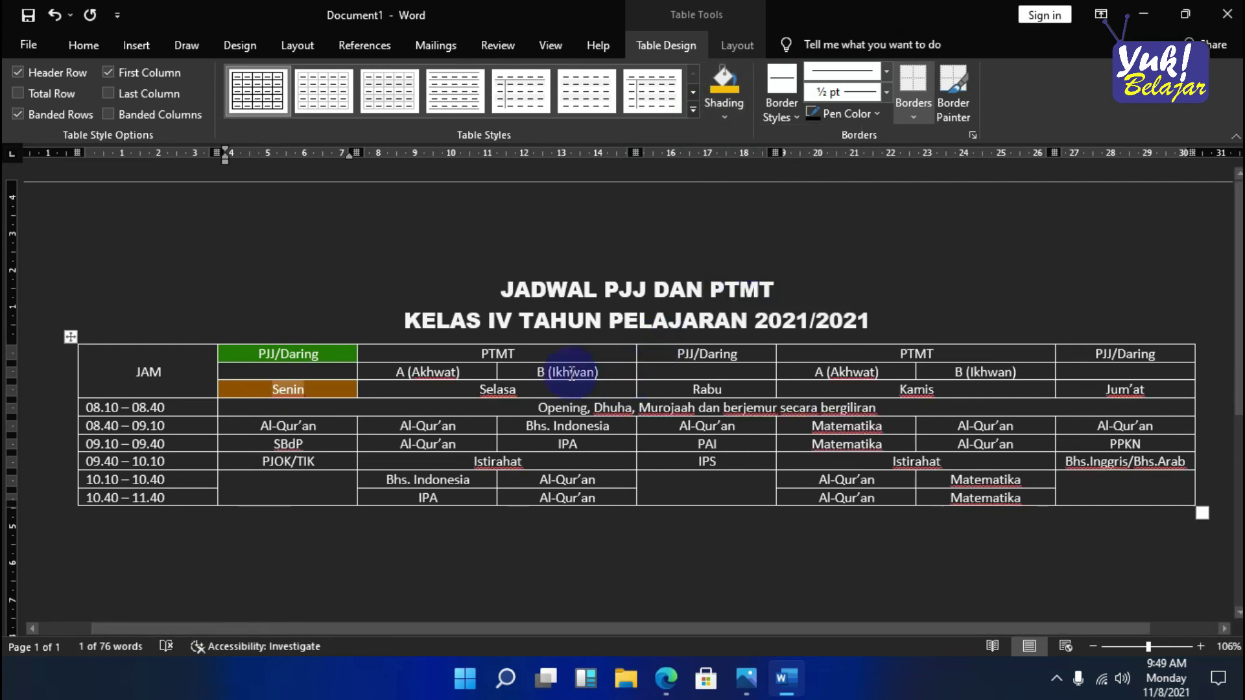
- Shade the PTMT header cell above Selasa with the standard blue color
left_click(483, 373)
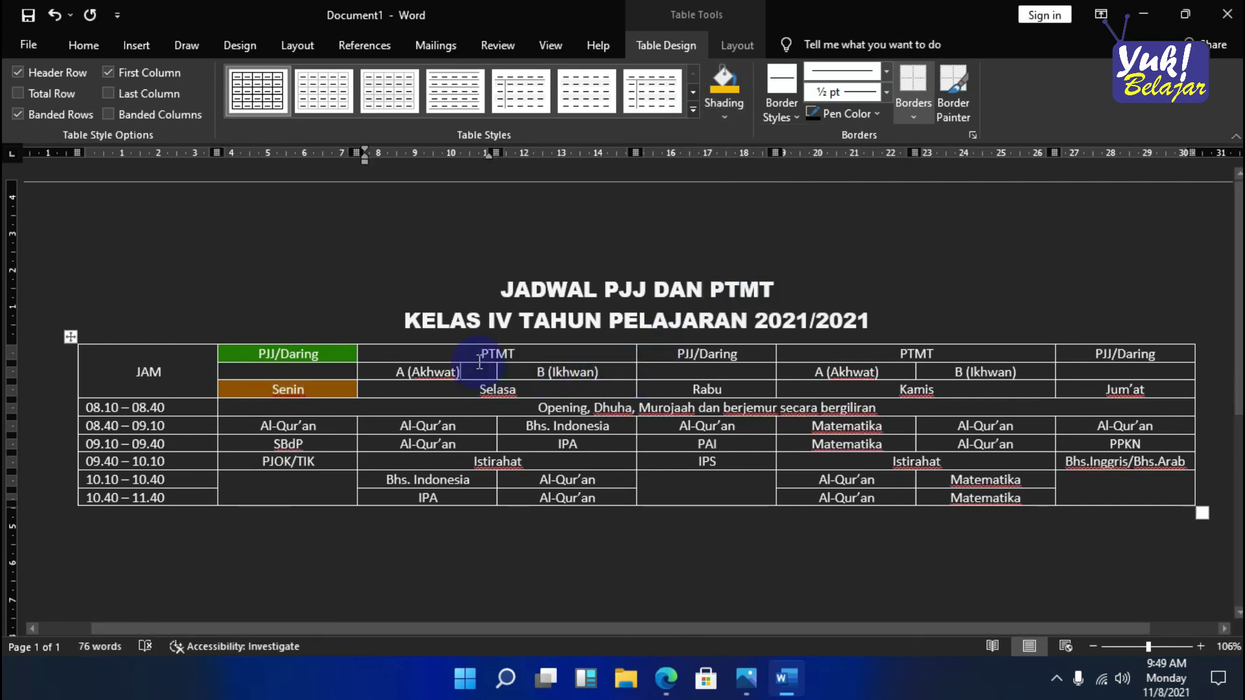
left_click_drag(476, 357, 582, 360)
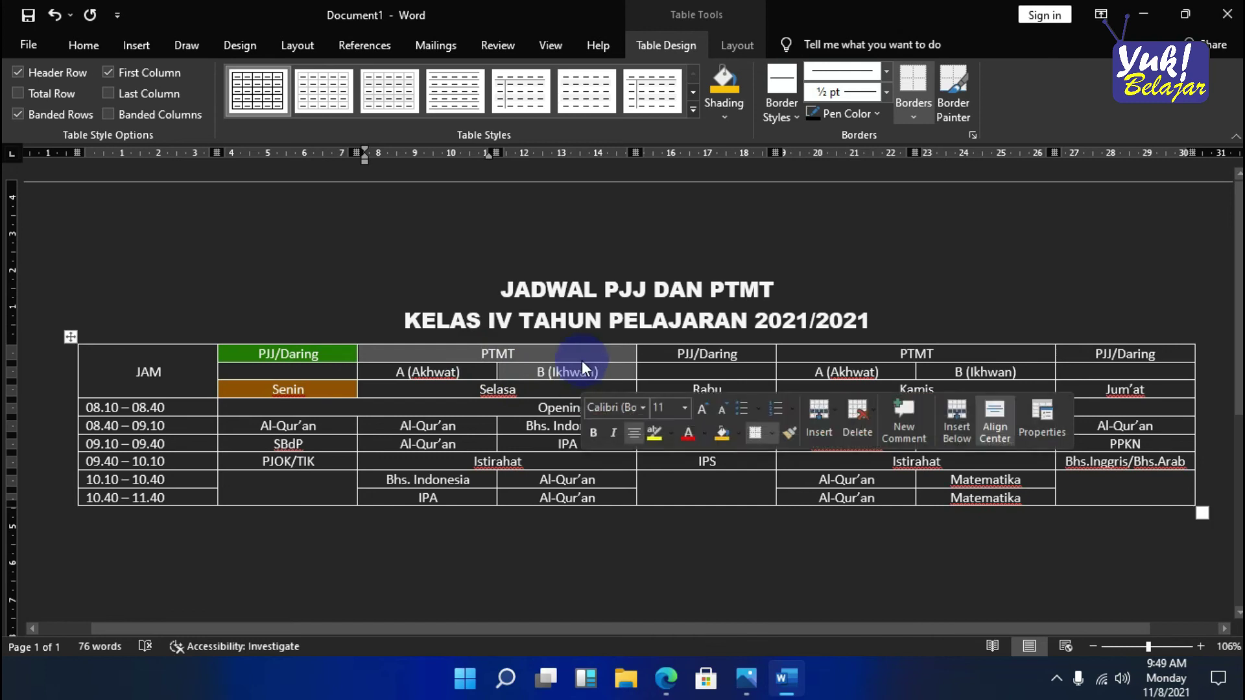
left_click(728, 104)
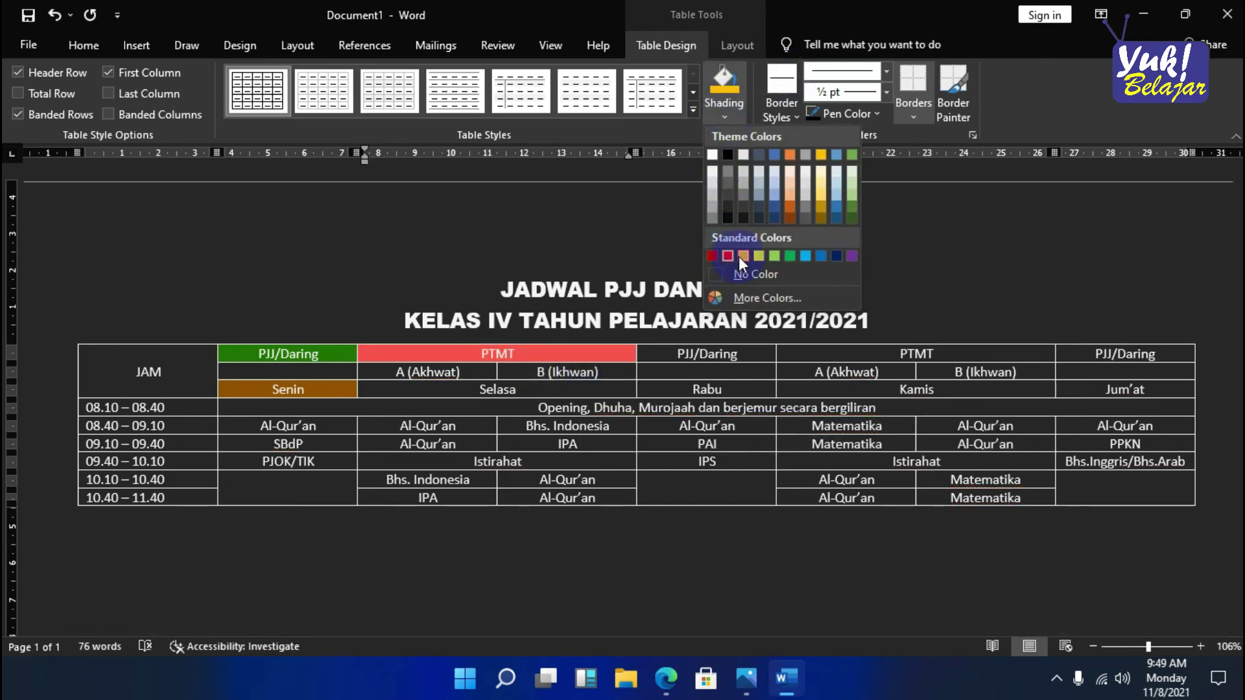
left_click(820, 257)
- Shade the A (Akhwat) and B (Ikhwan) cells above Selasa with the standard green color
left_click_drag(470, 378, 570, 374)
left_click(731, 119)
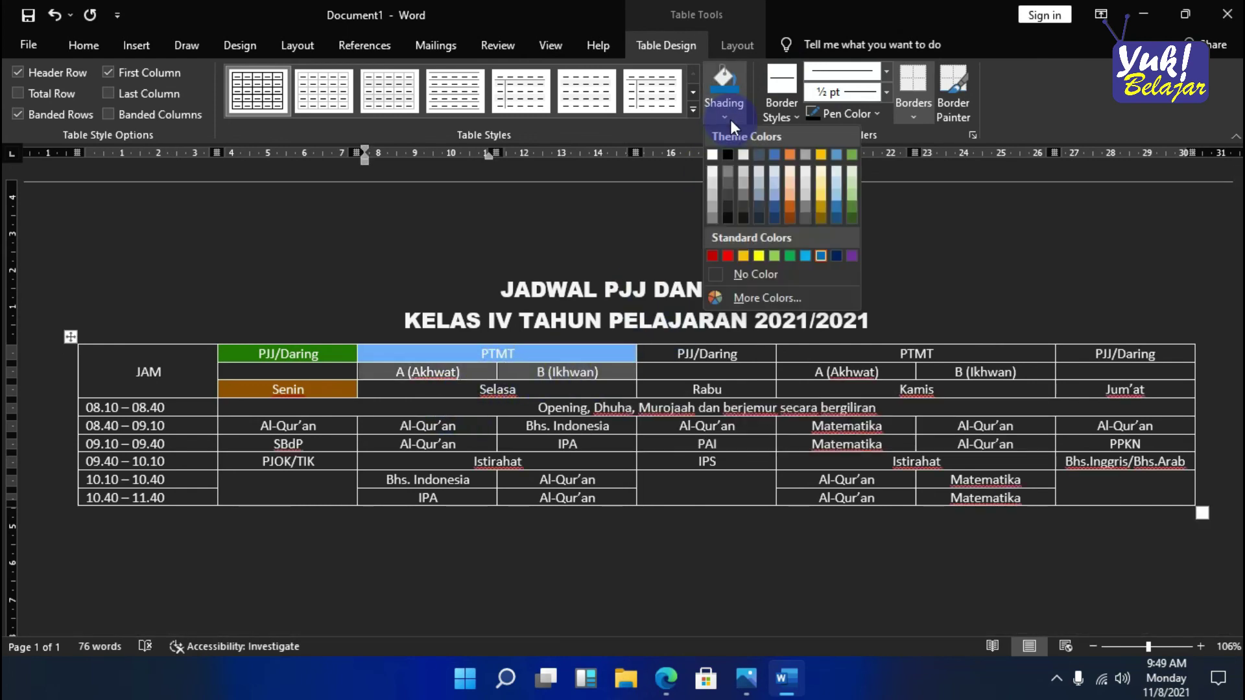
left_click(792, 258)
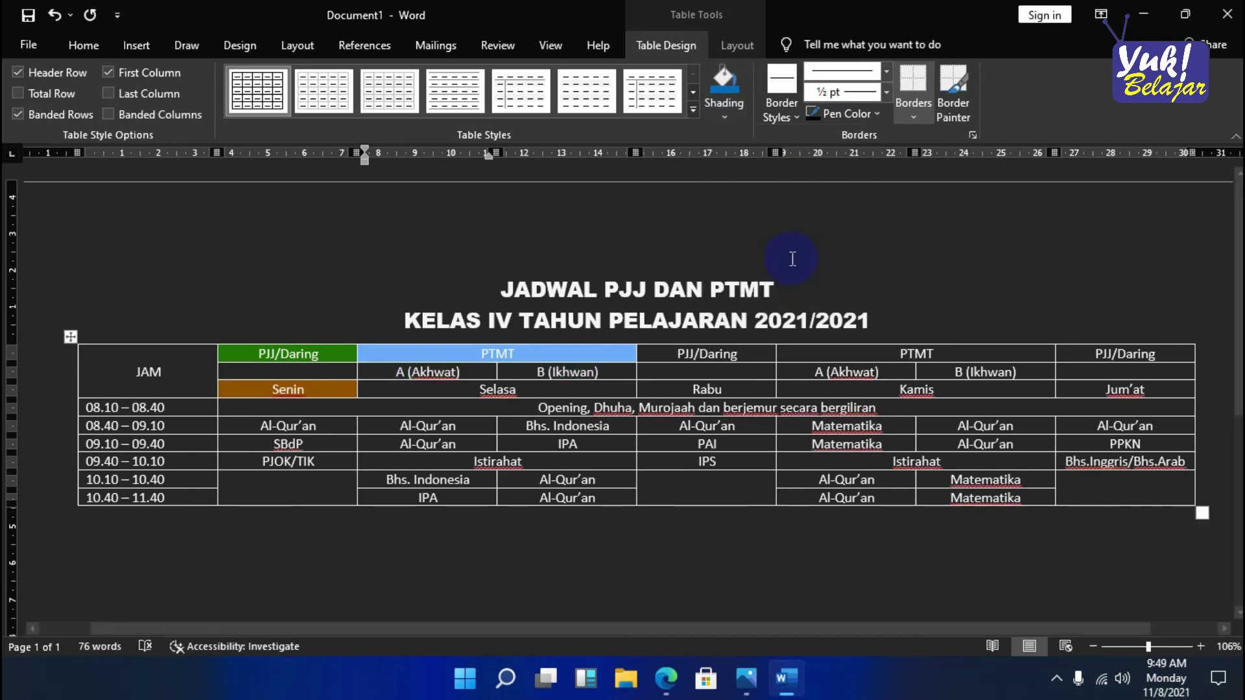
- Shade the Selasa day cell with the standard blue color
left_click(451, 392)
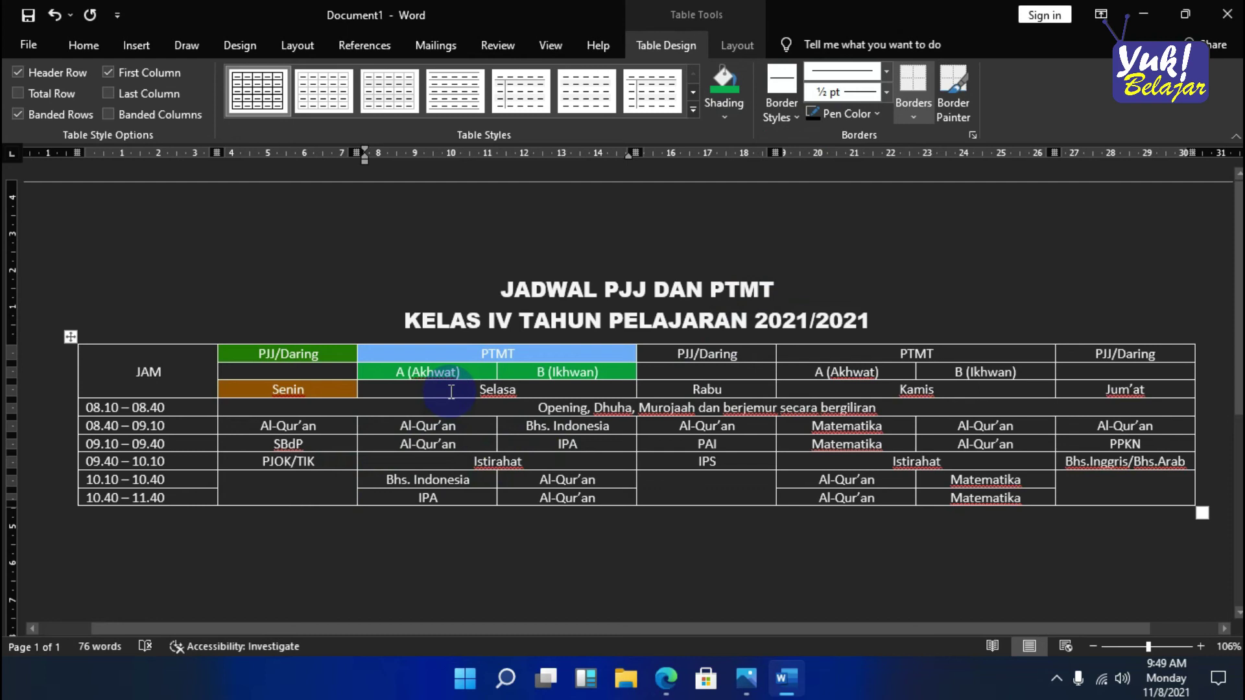
left_click_drag(451, 391, 543, 394)
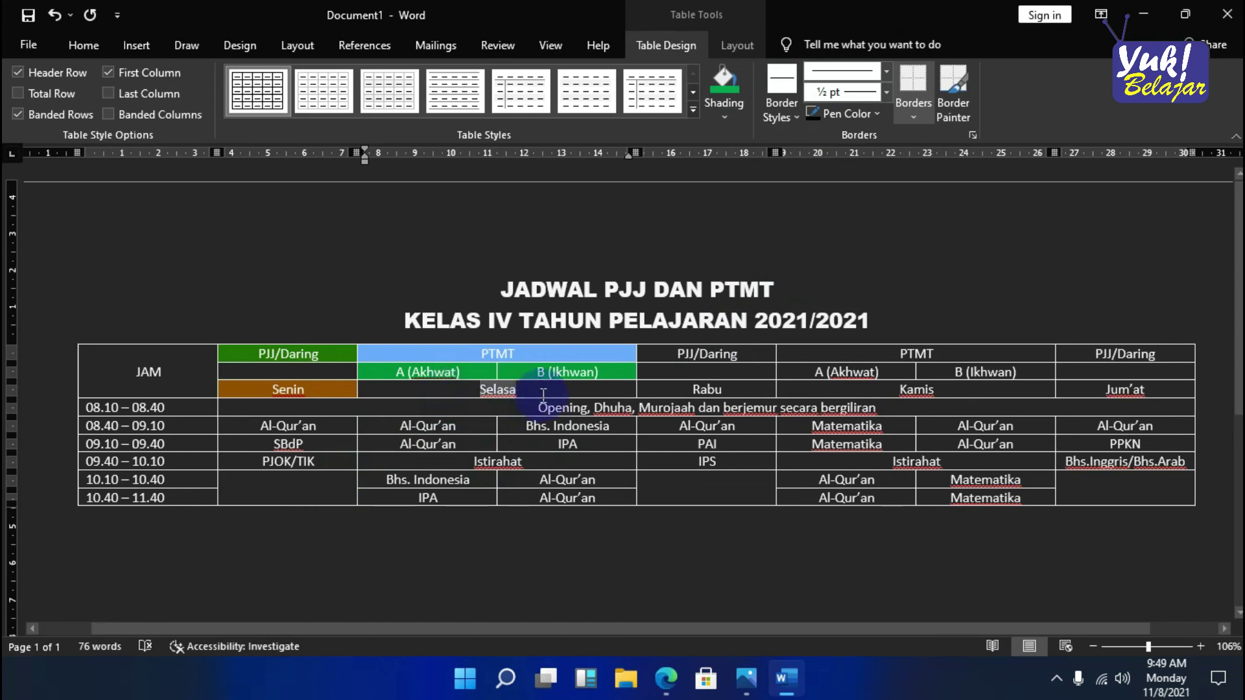
left_click(738, 118)
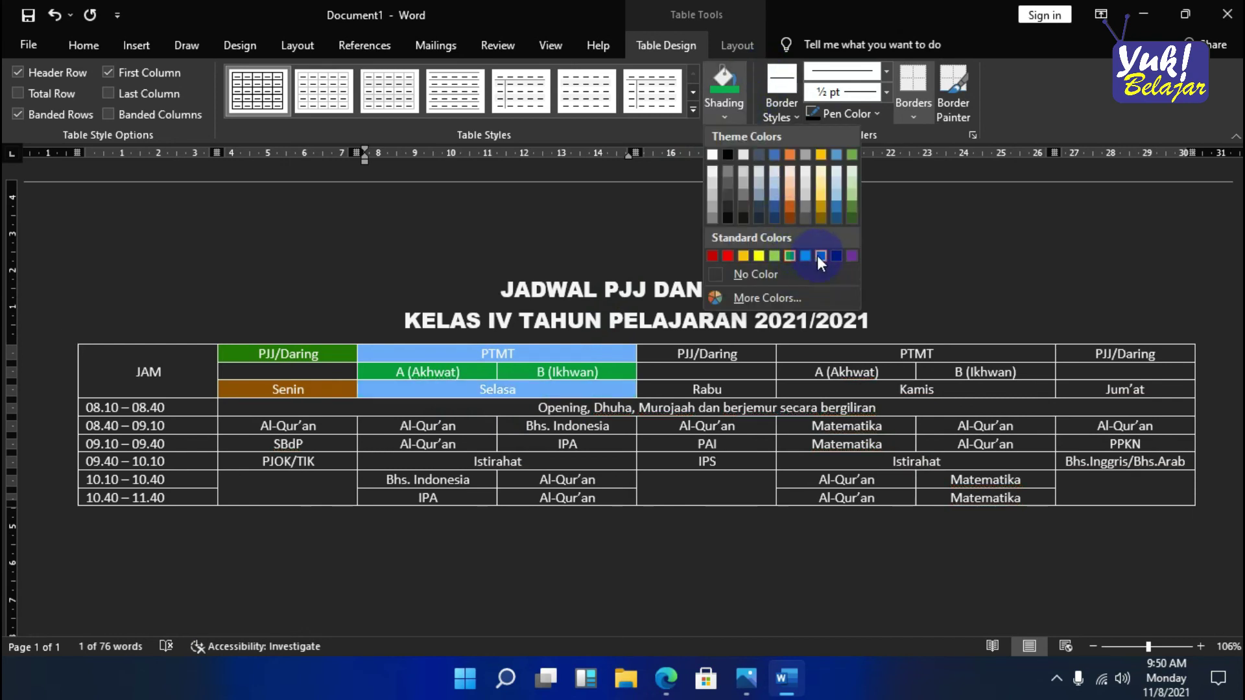
left_click(819, 256)
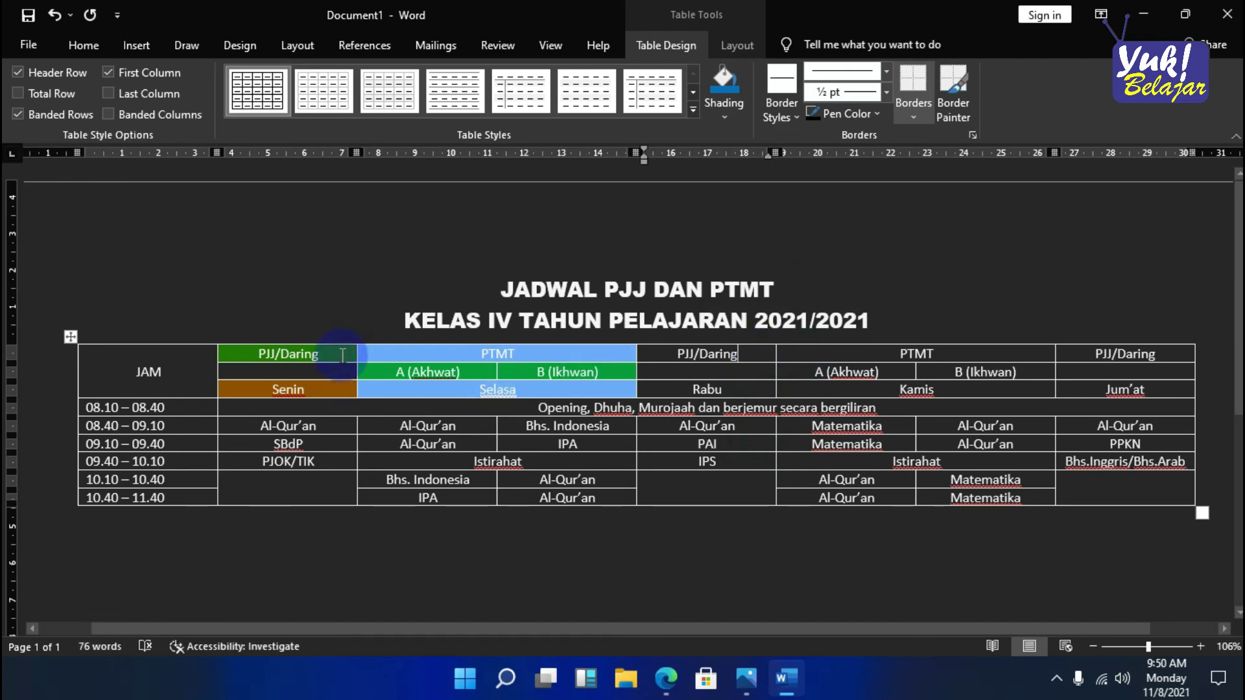
- Shade the Senin, Rabu and Jum'at header cells, from PJJ/Daring down to the day name, with the standard orange color
left_click_drag(211, 340, 288, 388)
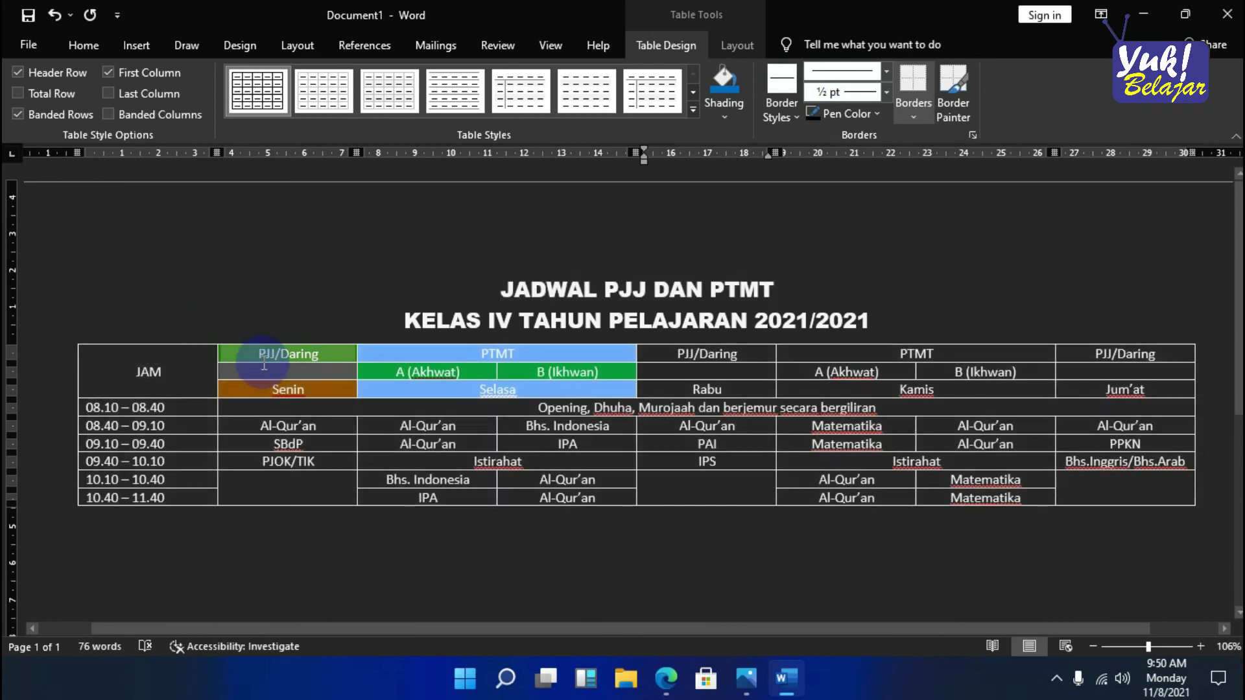
left_click(724, 114)
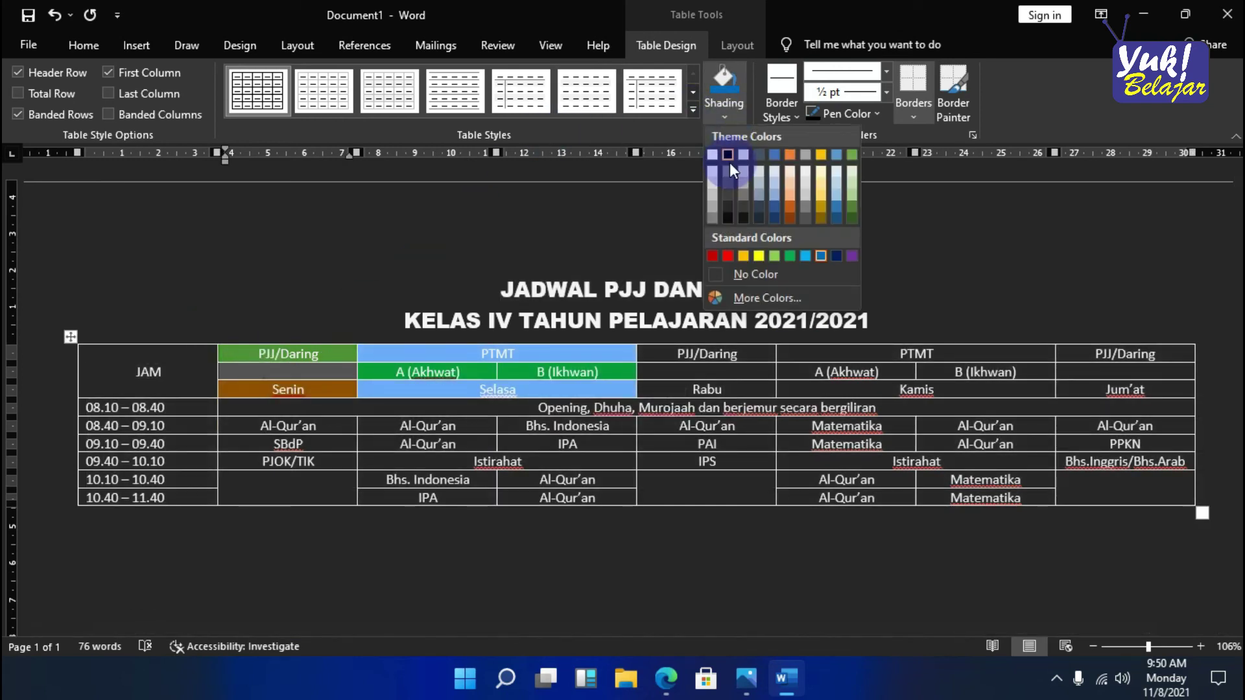
left_click(744, 258)
left_click_drag(736, 352, 739, 388)
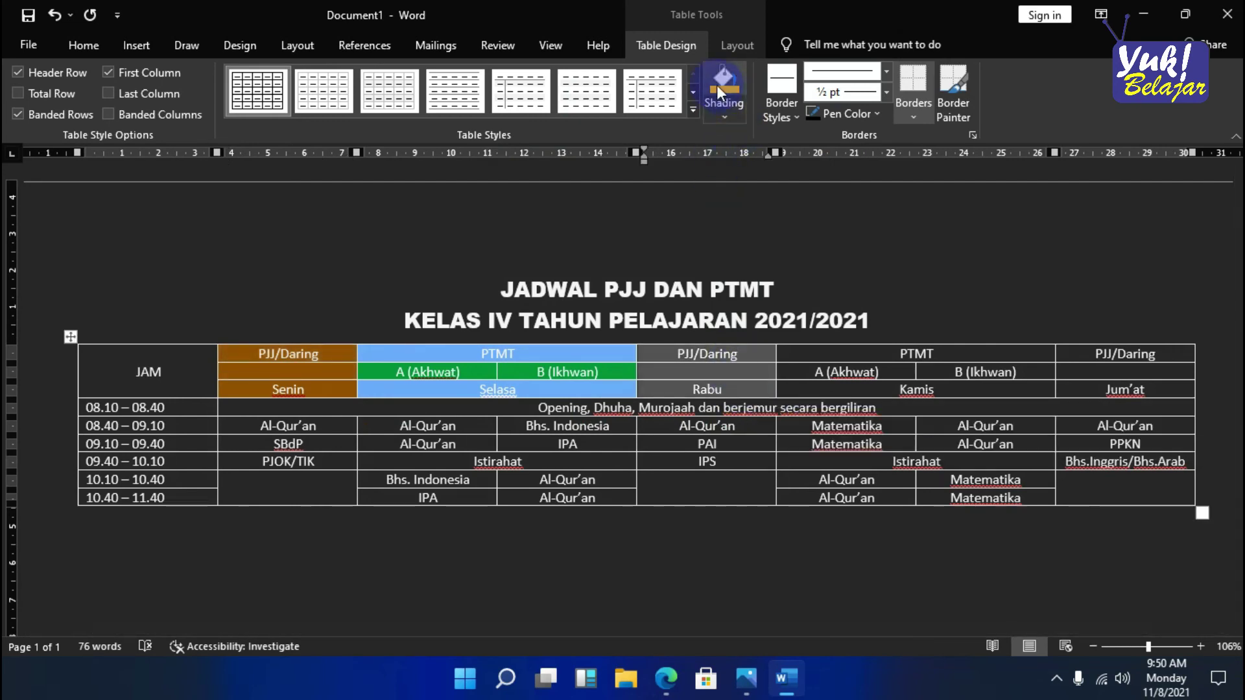
left_click(717, 85)
left_click(1085, 376)
left_click_drag(1095, 355, 1111, 389)
left_click(723, 83)
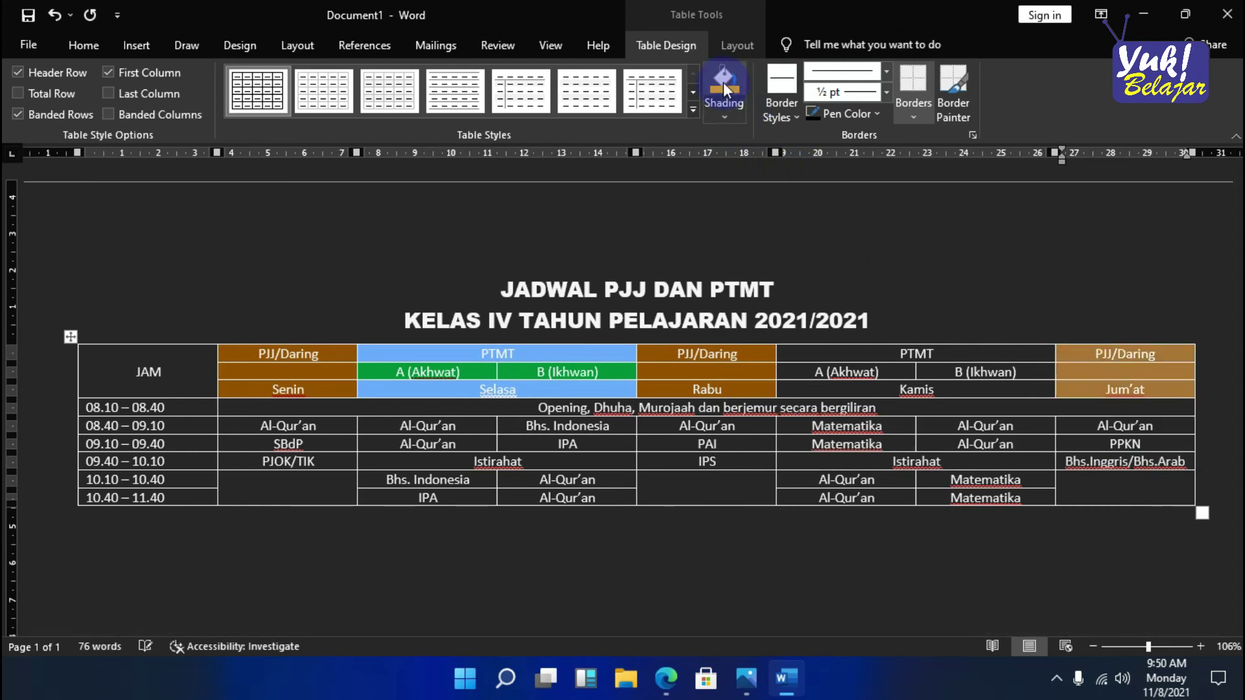
- Shade the PTMT header cell above Kamis with the standard blue color
left_click(895, 354)
mouse_move(894, 353)
left_mouse_down()
mouse_move(1014, 367)
mouse_move(931, 317)
left_mouse_up()
left_click(725, 119)
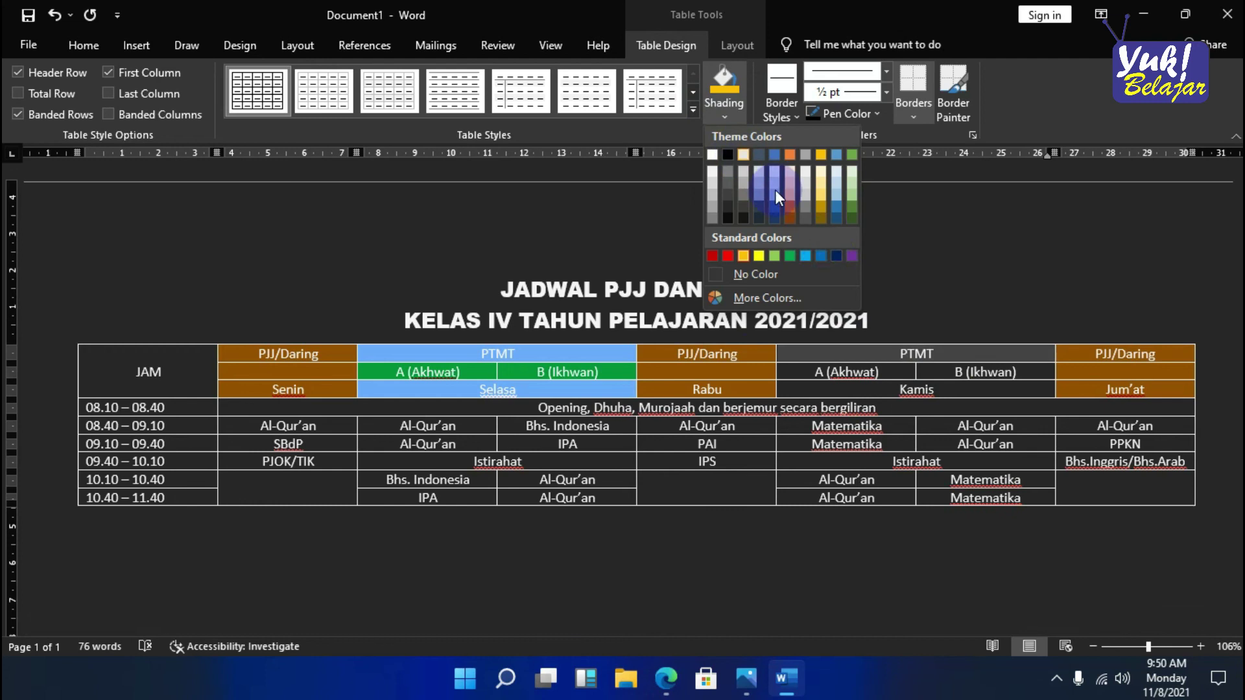
left_click(820, 256)
- Shade the A (Akhwat) and B (Ikhwan) cells above Kamis standard green and the Kamis day cell standard blue
left_click_drag(843, 372, 973, 377)
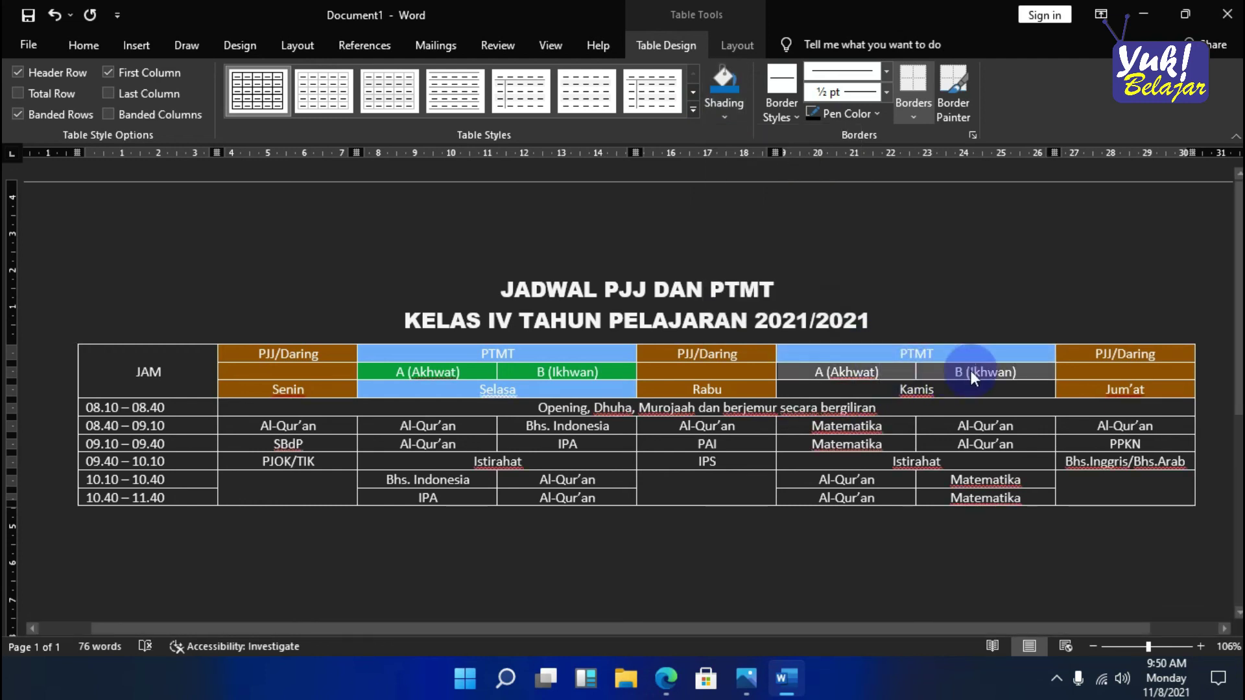
left_click(725, 118)
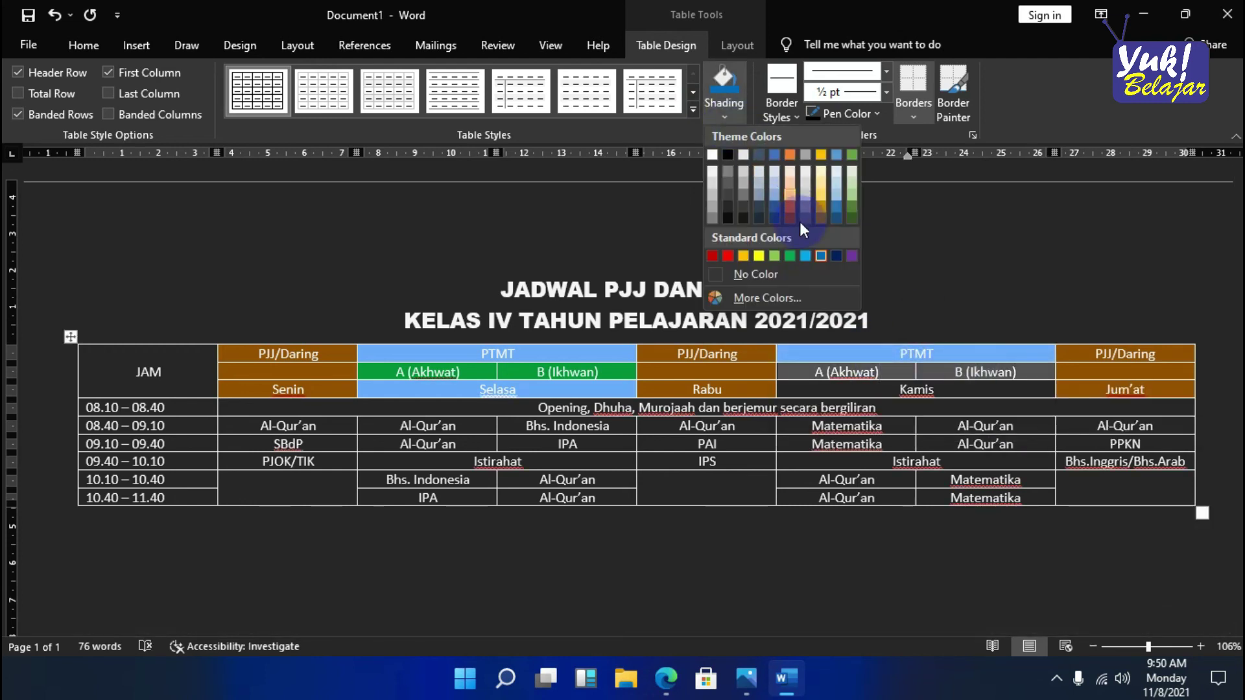
left_click(790, 255)
right_click(945, 369)
left_click(730, 122)
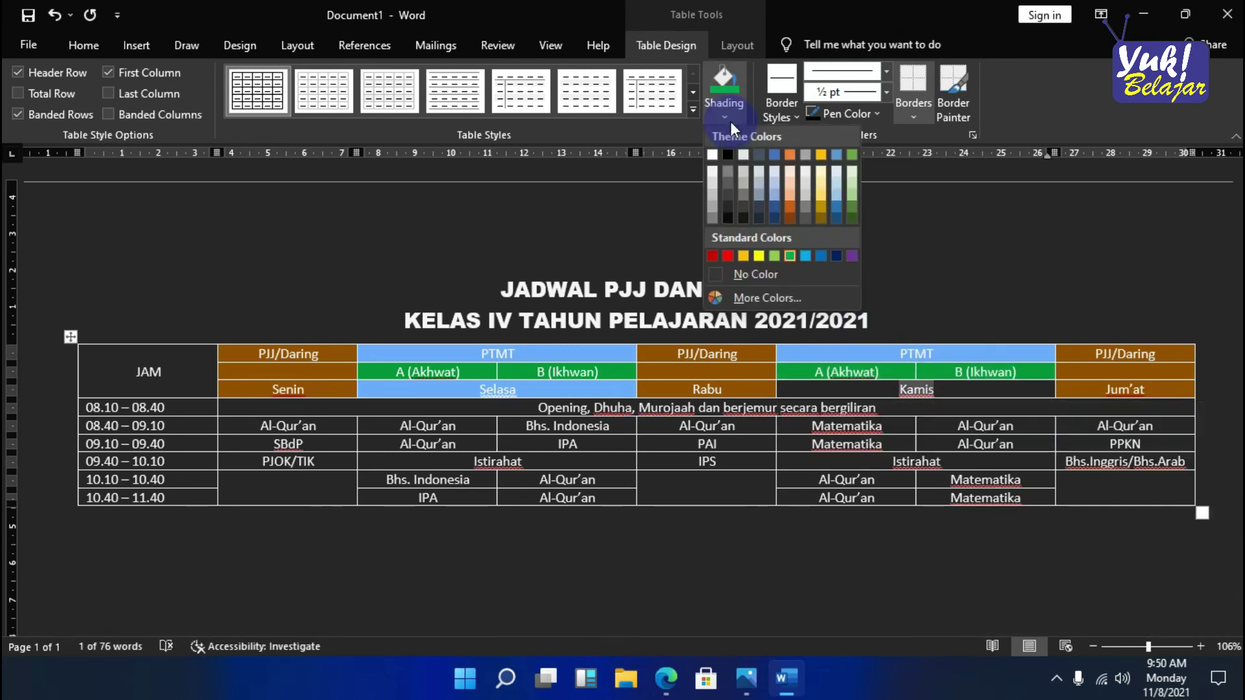
left_click(821, 255)
- Shade the merged Opening, Dhuha, Murojaah cell in the 08.10 – 08.40 row with the standard purple color
left_click_drag(540, 407, 875, 408)
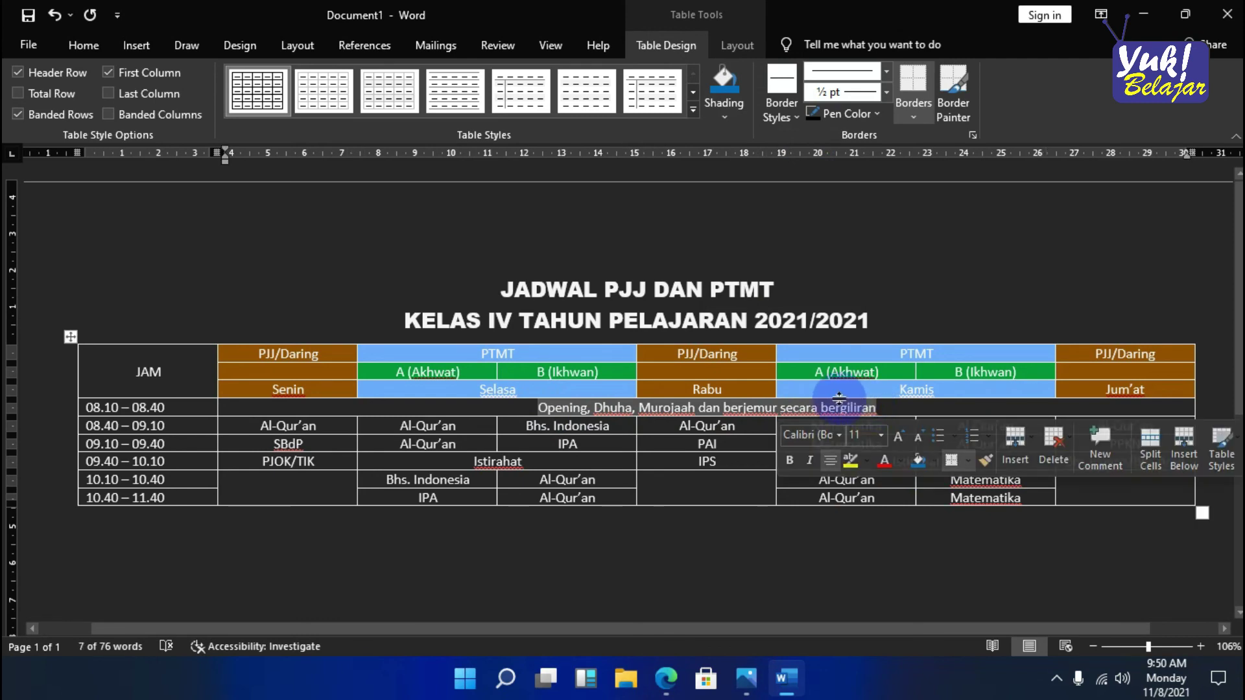
left_click(722, 120)
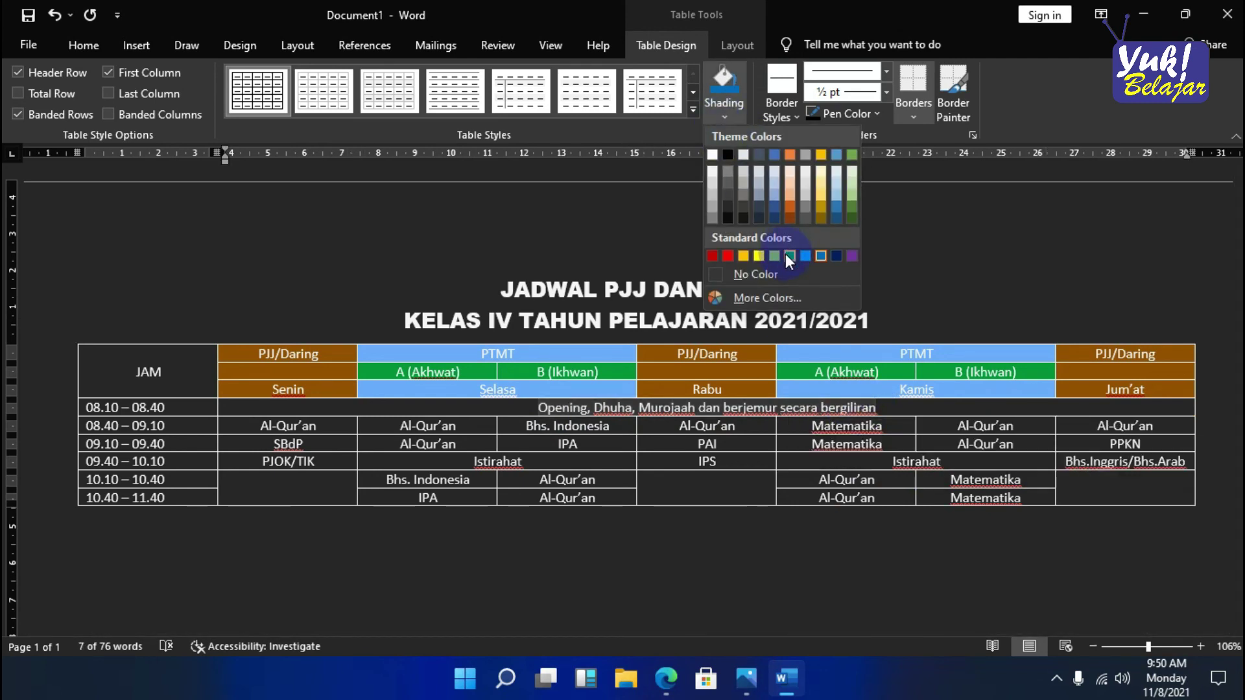
left_click(854, 256)
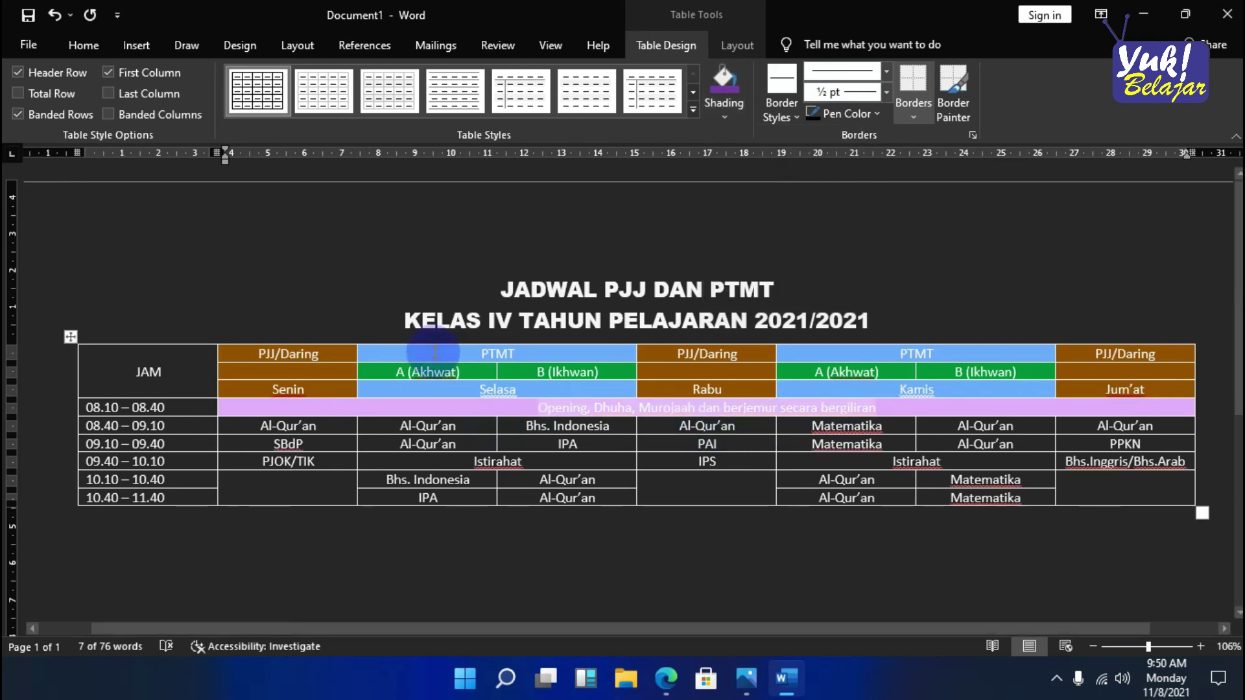
- Try the darkest black shade as font color for all shaded header cells and the Opening row, and undo it
left_click(1088, 401)
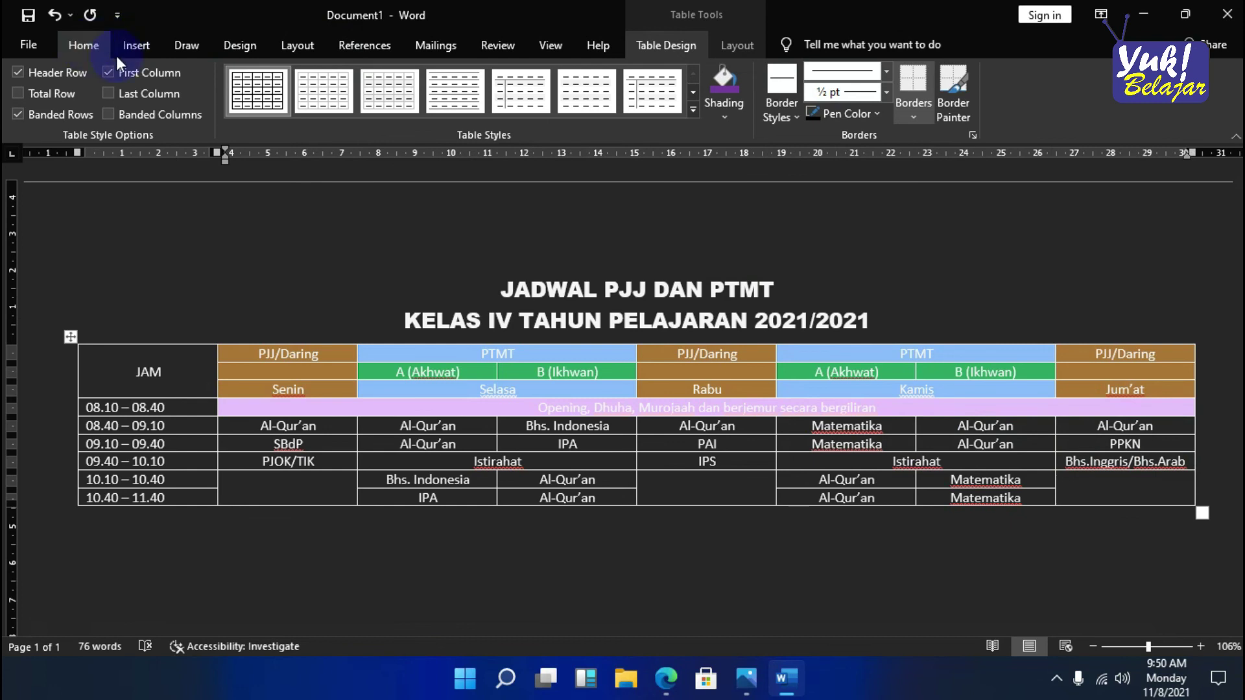
left_click(326, 355)
left_click_drag(326, 355, 1096, 399)
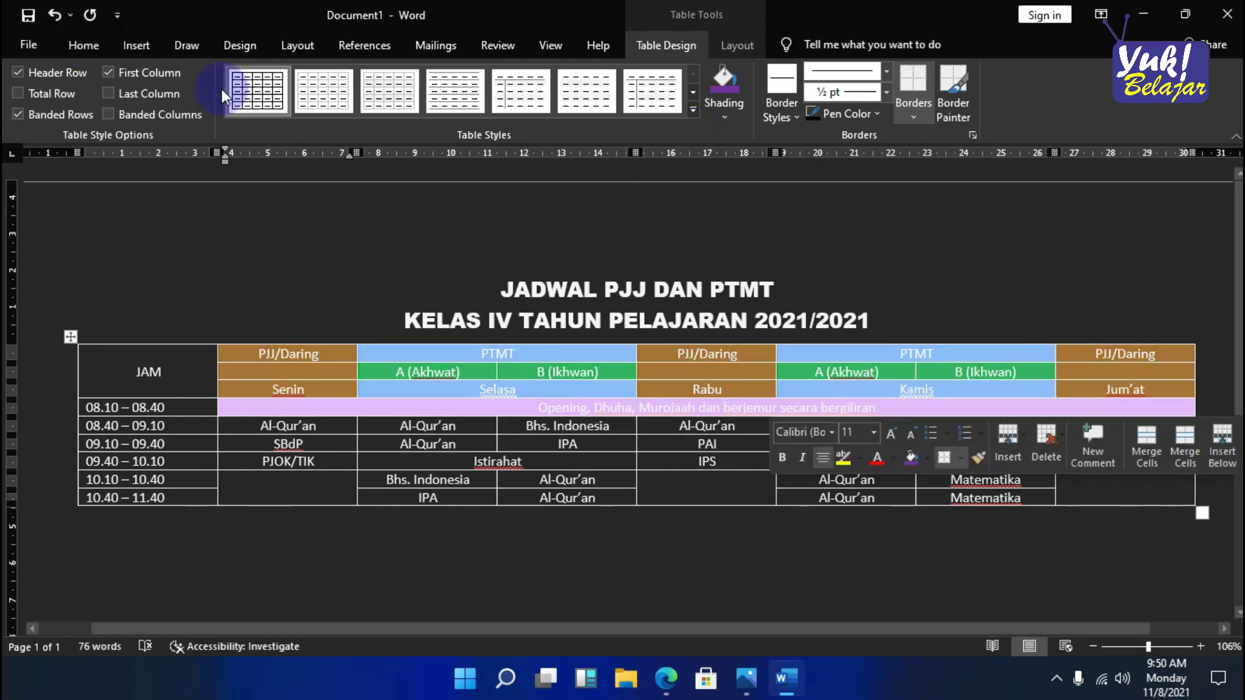
left_click(77, 40)
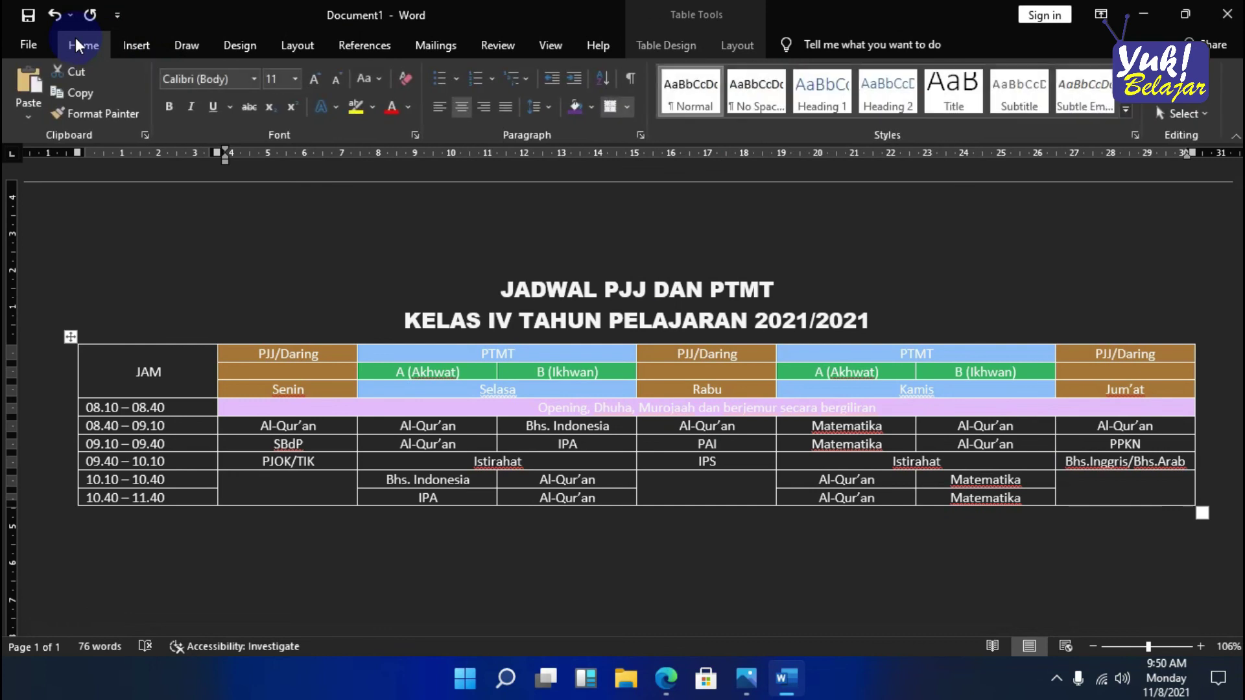
left_click(408, 108)
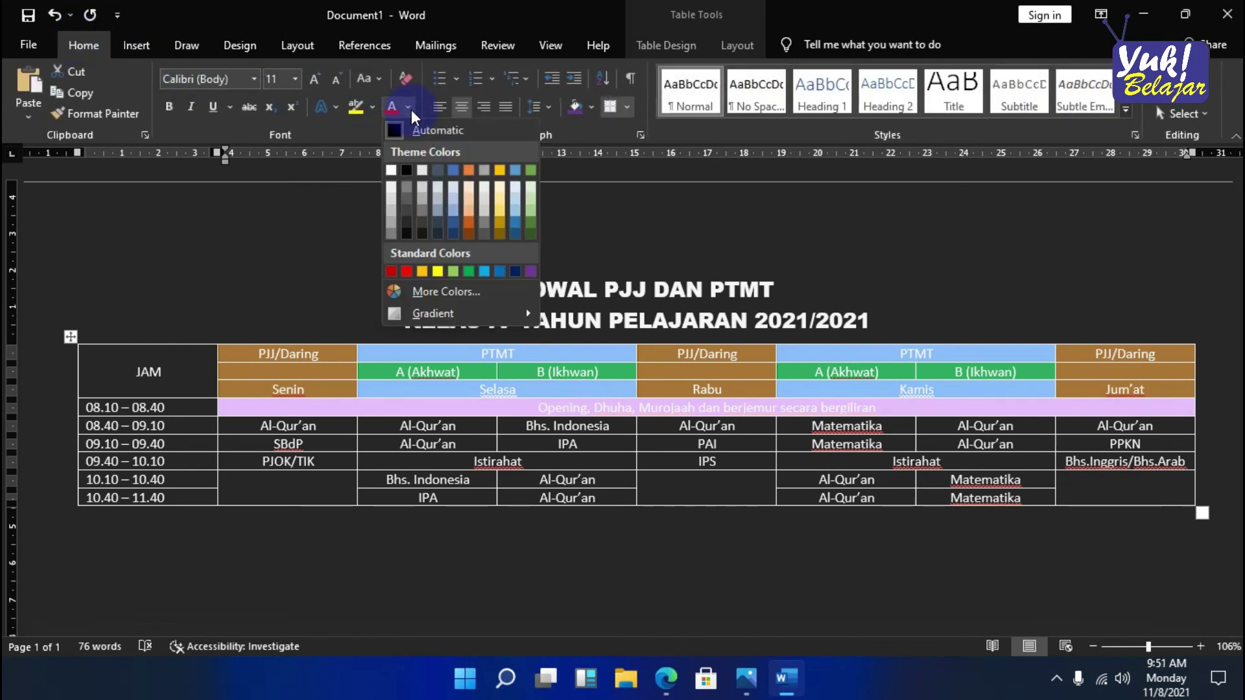
left_click(406, 234)
left_click(636, 428)
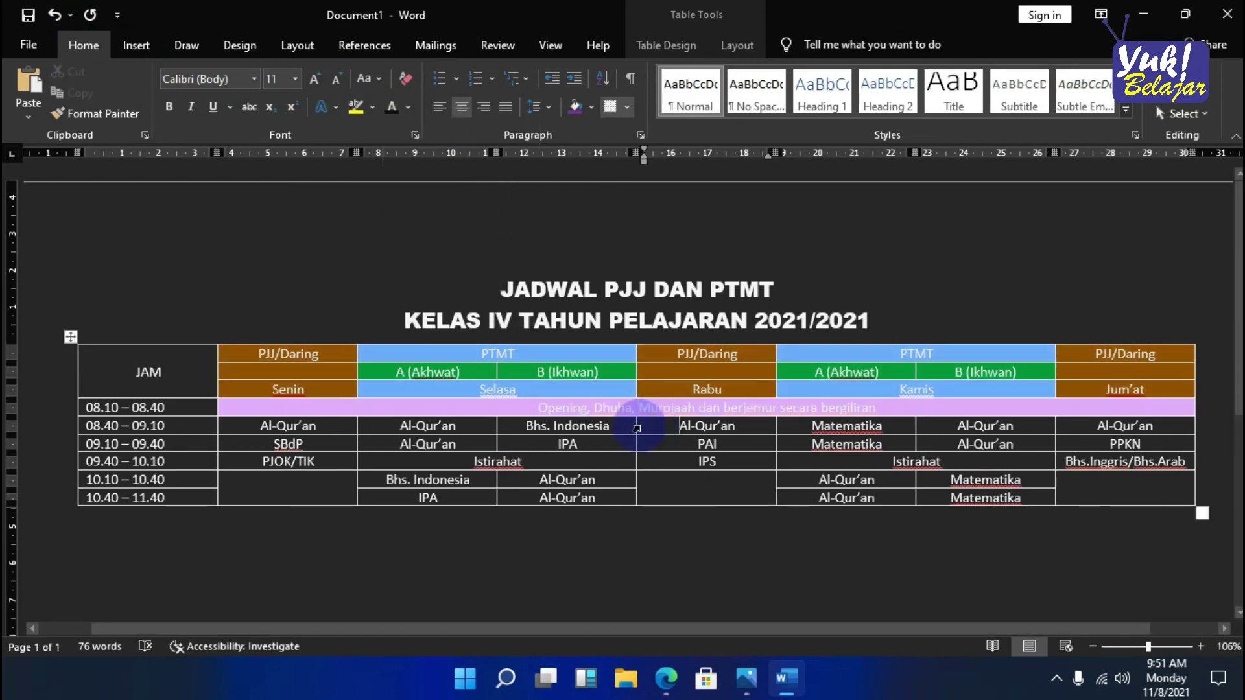
key("ctrl+z")
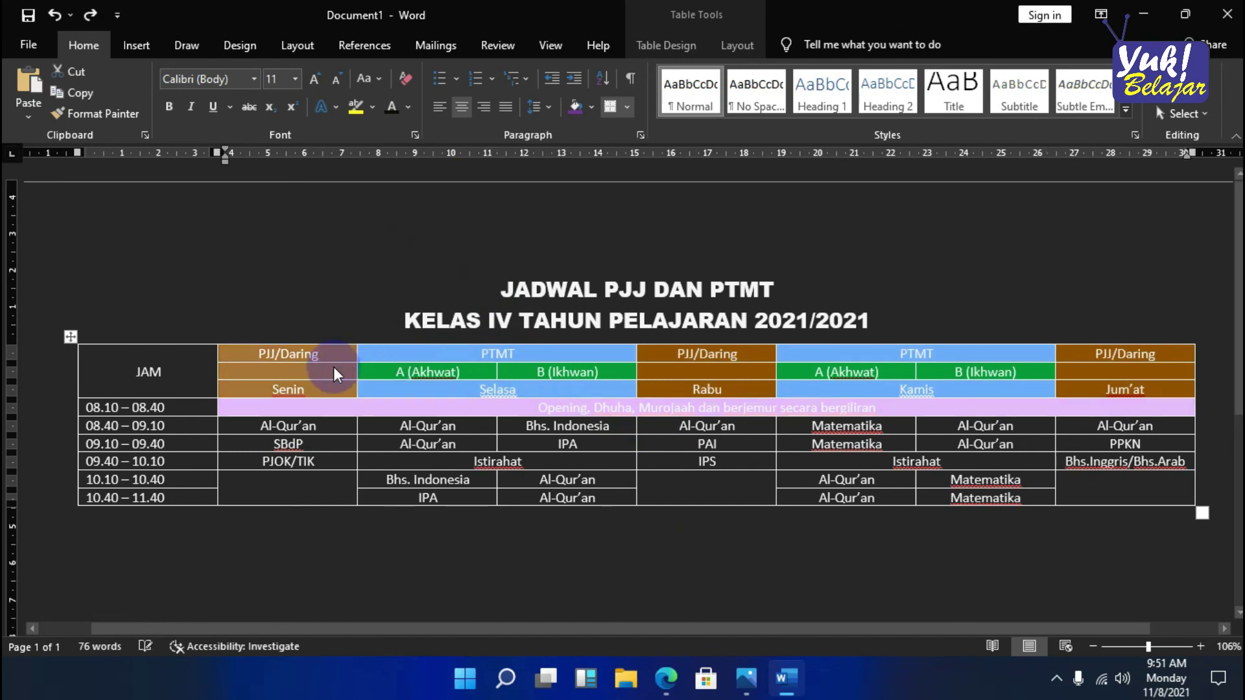
- Try the darkest black shade as font color for the PJJ/Daring text above Senin
left_click(324, 355)
left_click_drag(330, 353, 337, 391)
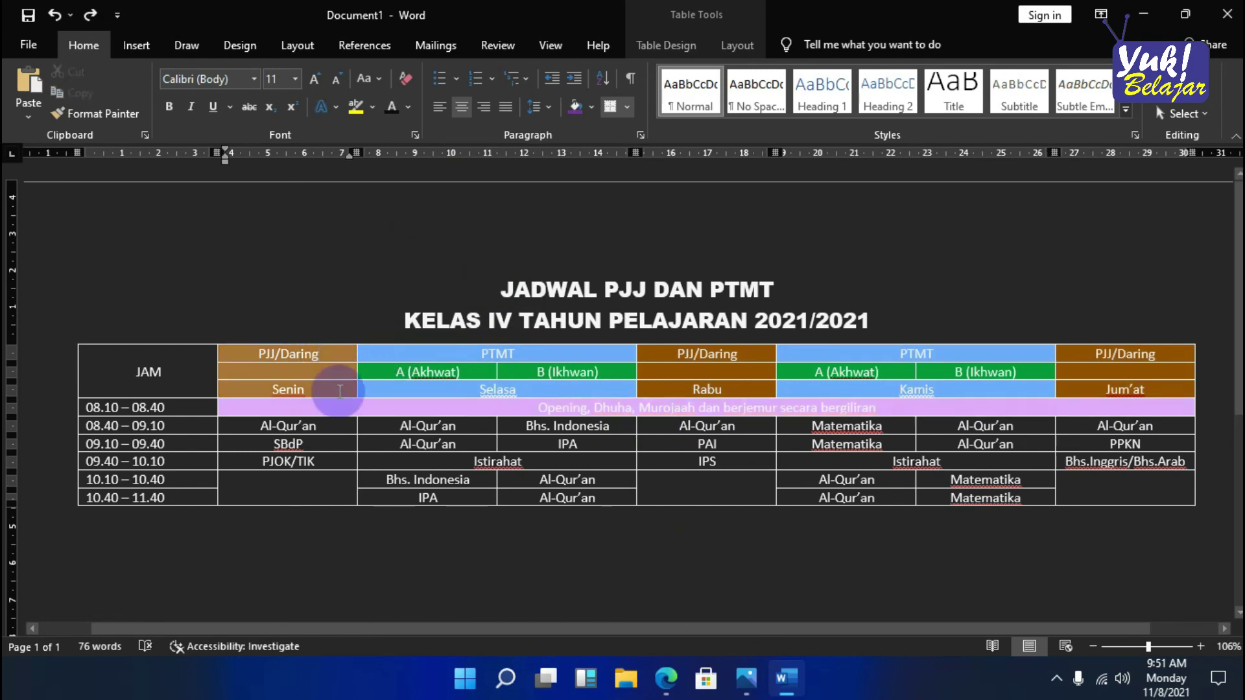
left_click(312, 351)
left_click(312, 352)
left_click(311, 351)
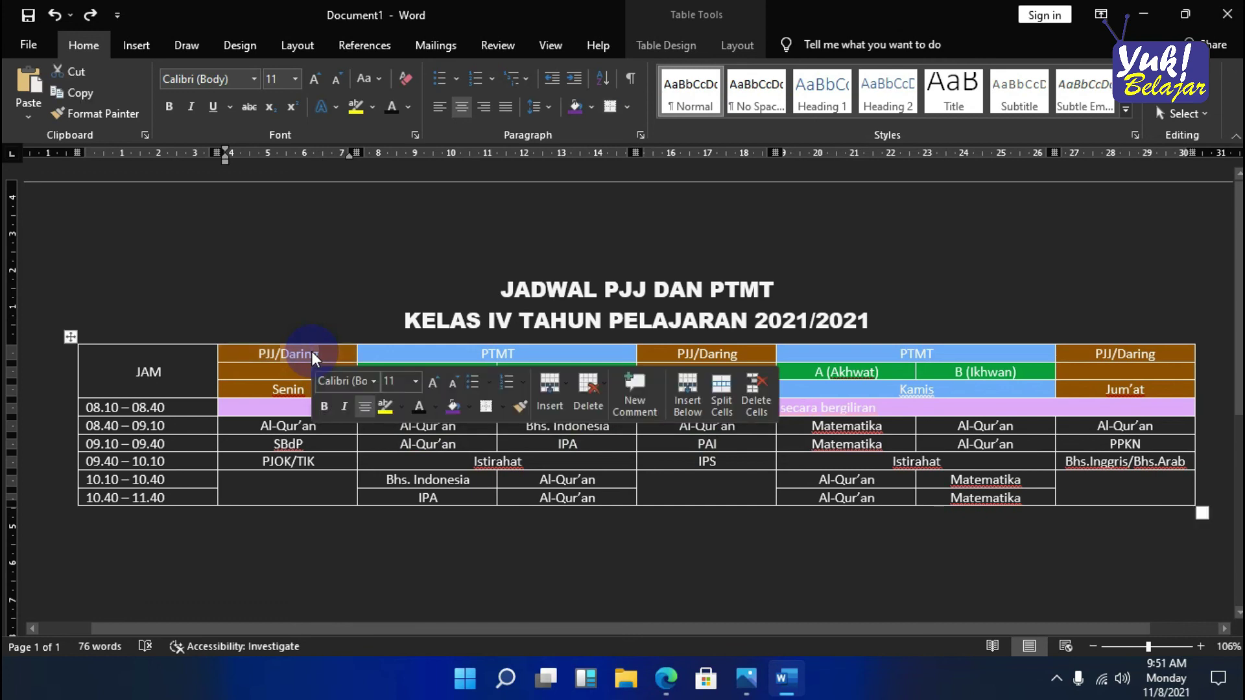
left_click(255, 353)
double_click(254, 354)
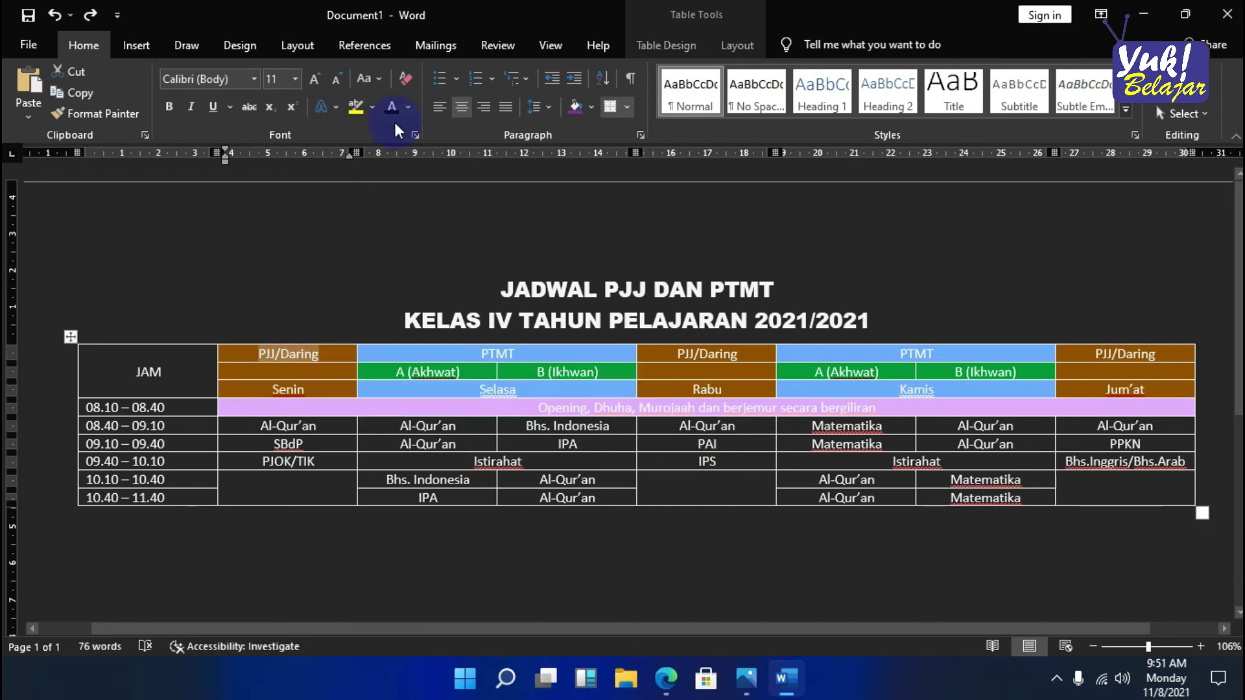
left_click(407, 107)
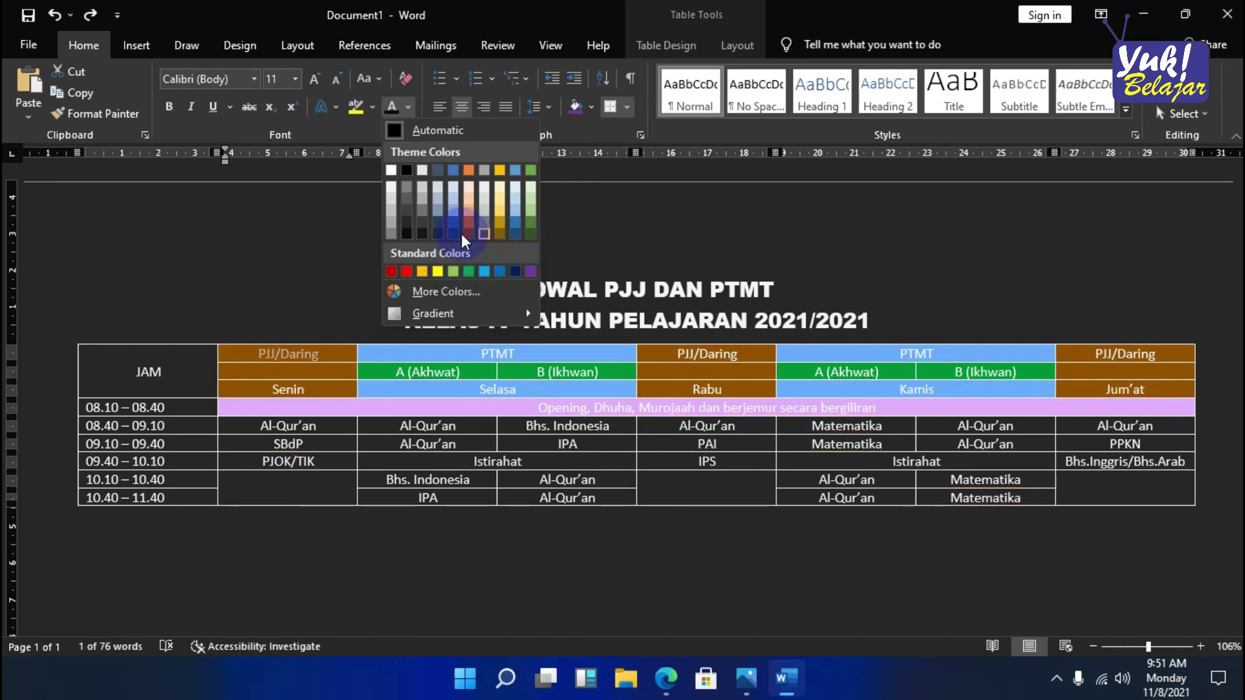
left_click(405, 232)
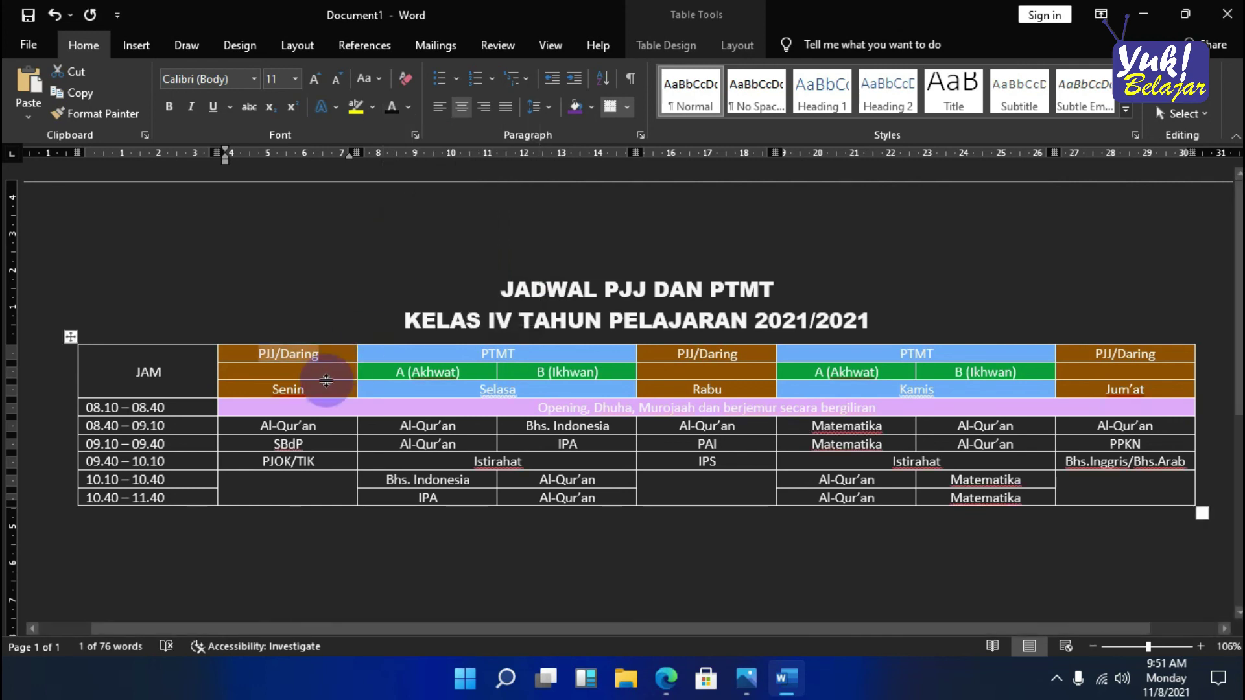
left_click(456, 358)
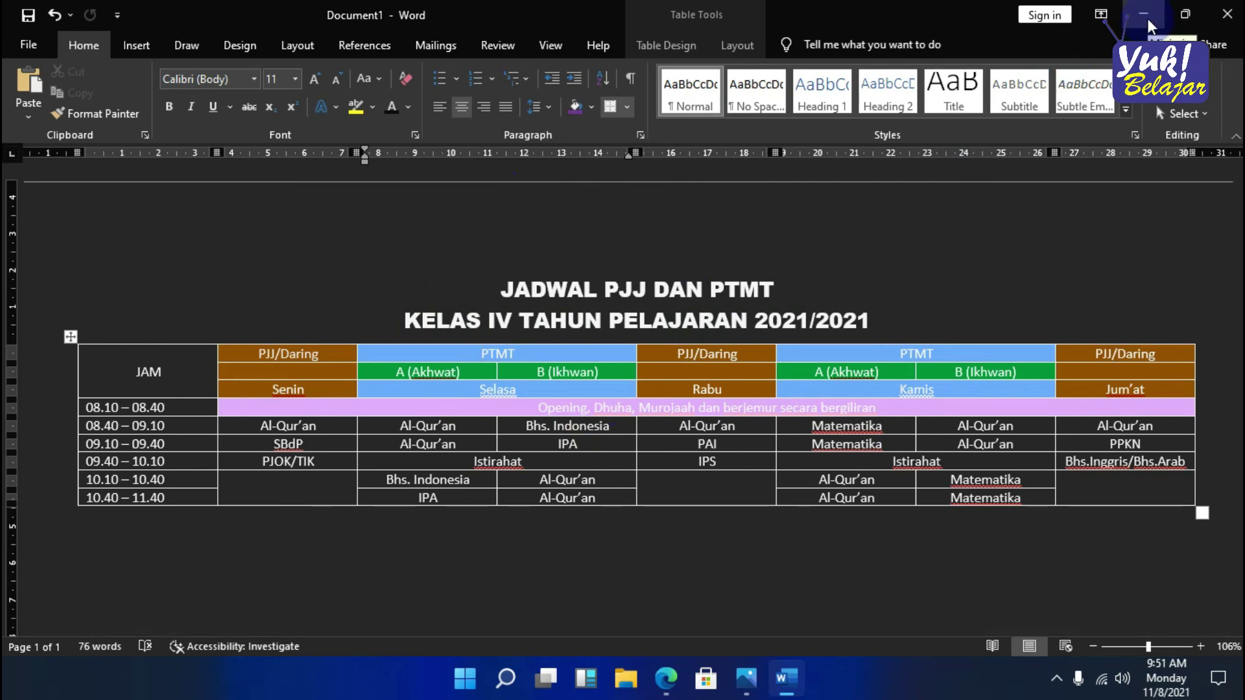
- Switch to the Windows personalization settings, apply the Windows (light) theme, and return to the Word document
right_click(835, 686)
left_click(801, 556)
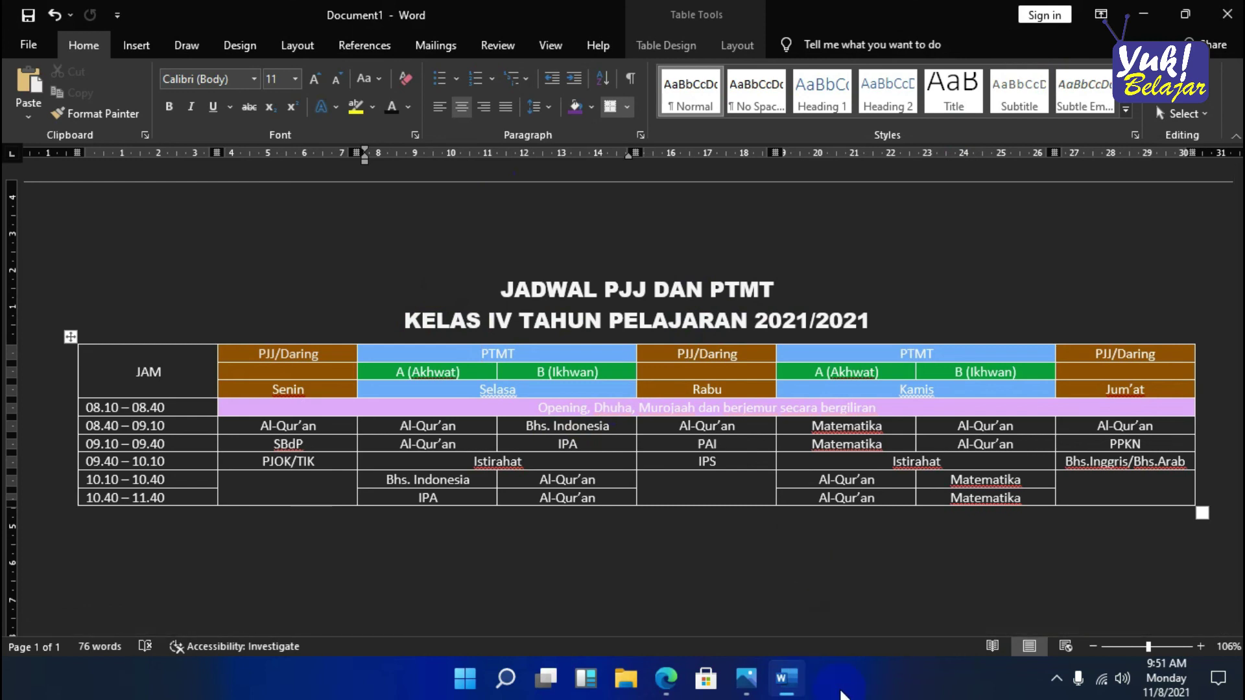
right_click(844, 692)
left_click(869, 682)
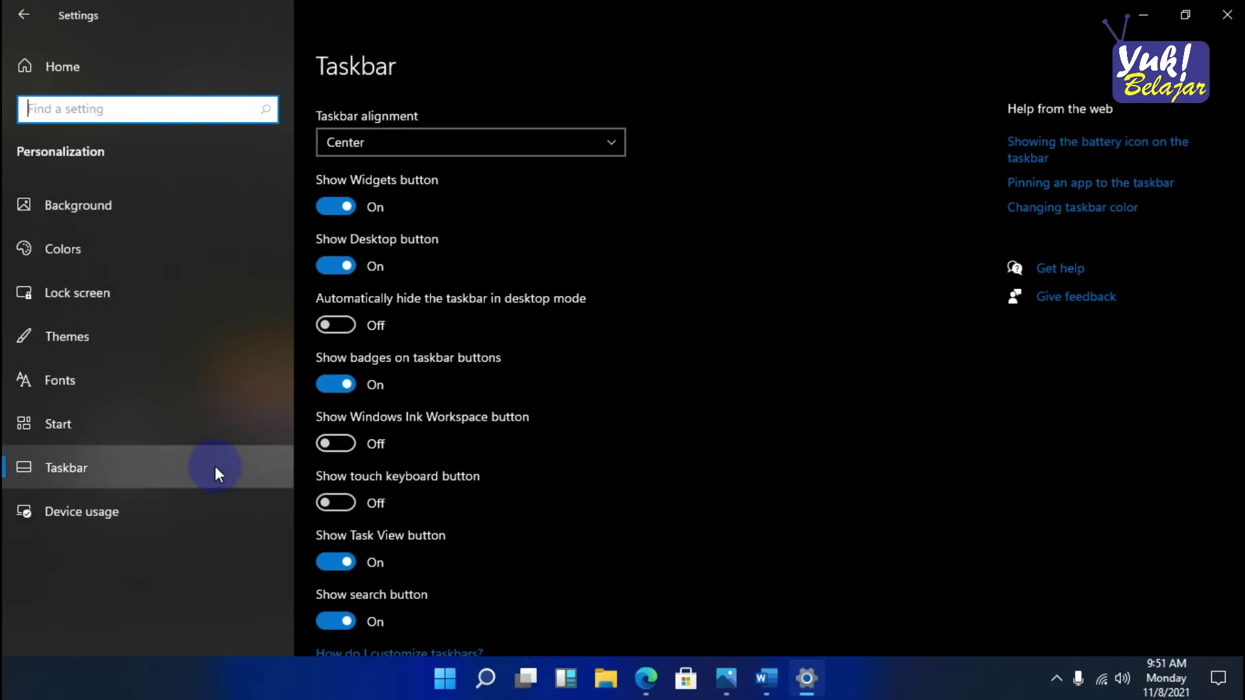
left_click(84, 345)
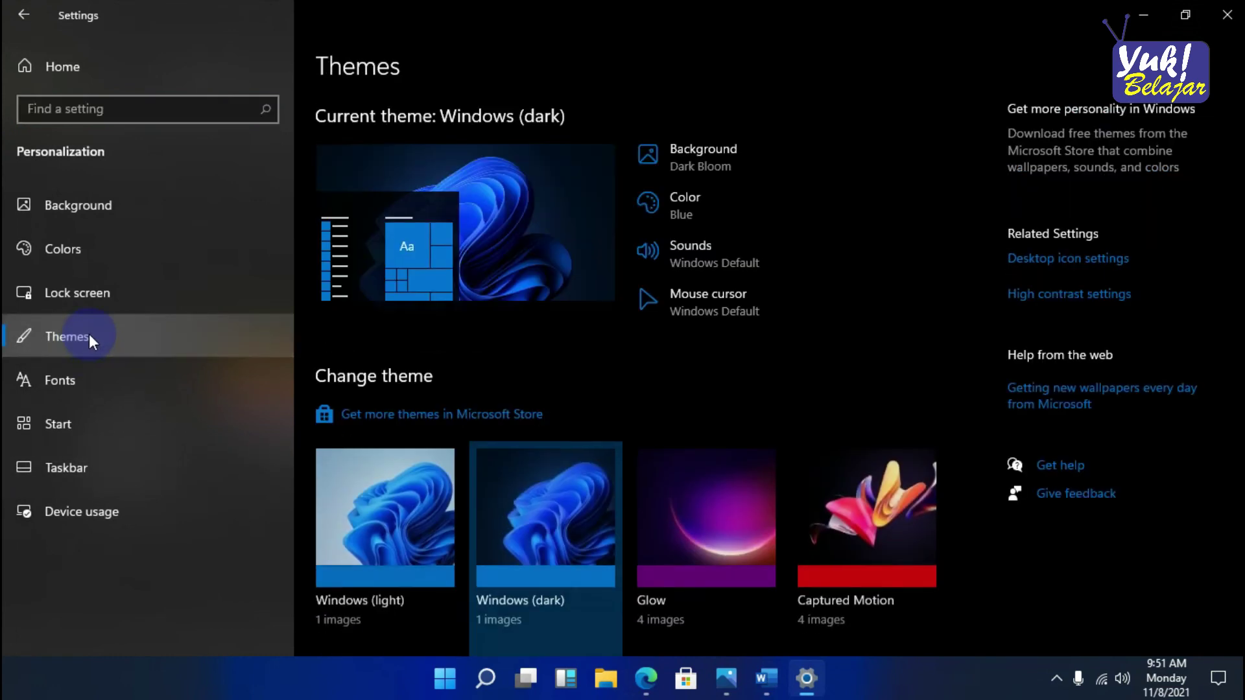
left_click(405, 538)
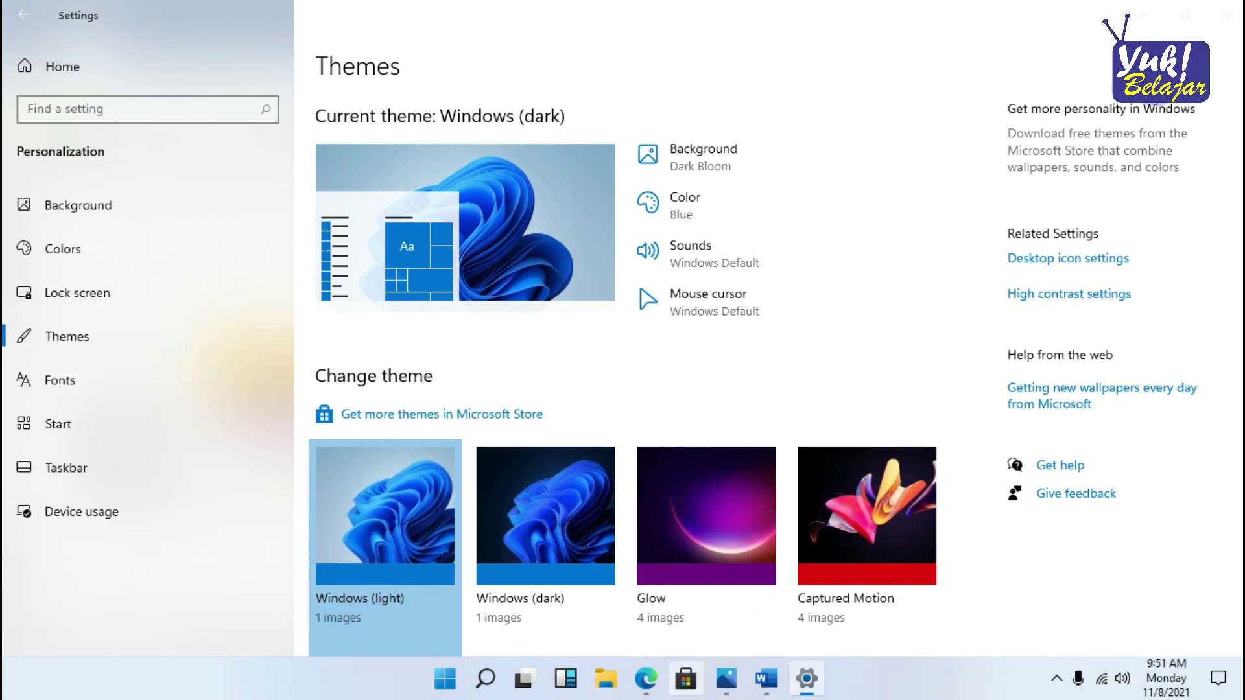
left_click(1227, 16)
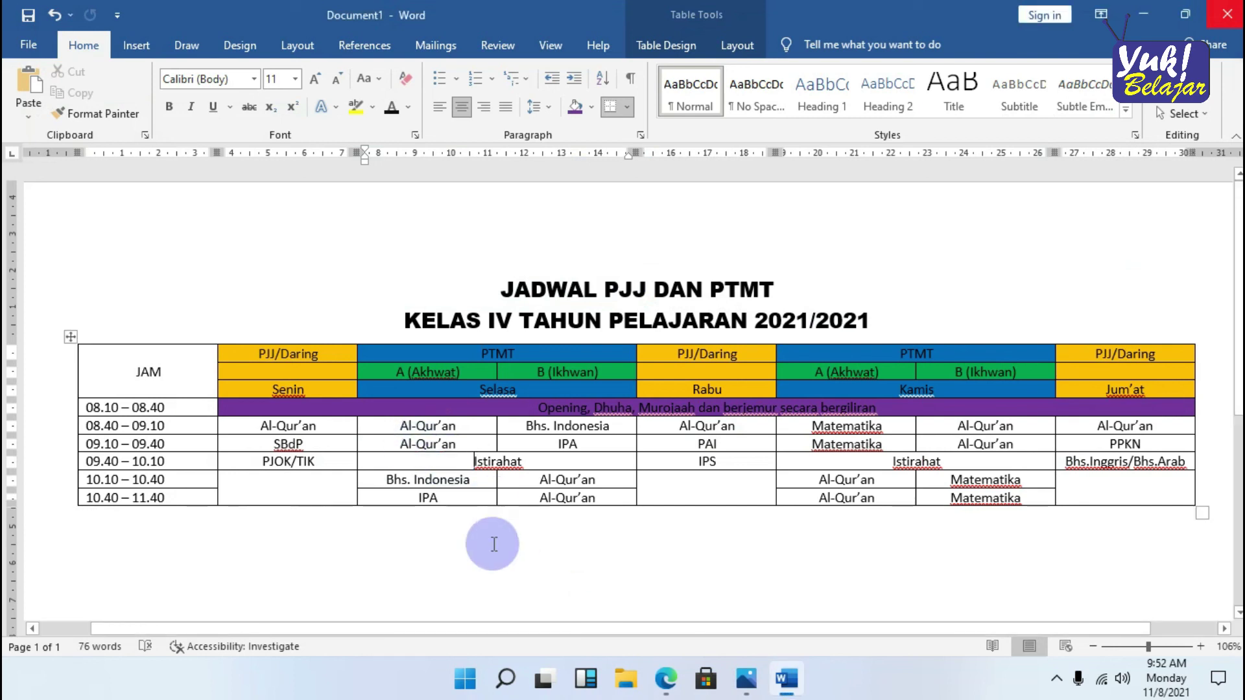
- Make the text of all shaded header cells and the Opening row white and bold
mouse_move(257, 355)
left_mouse_down()
mouse_move(778, 421)
mouse_move(1089, 389)
left_mouse_up()
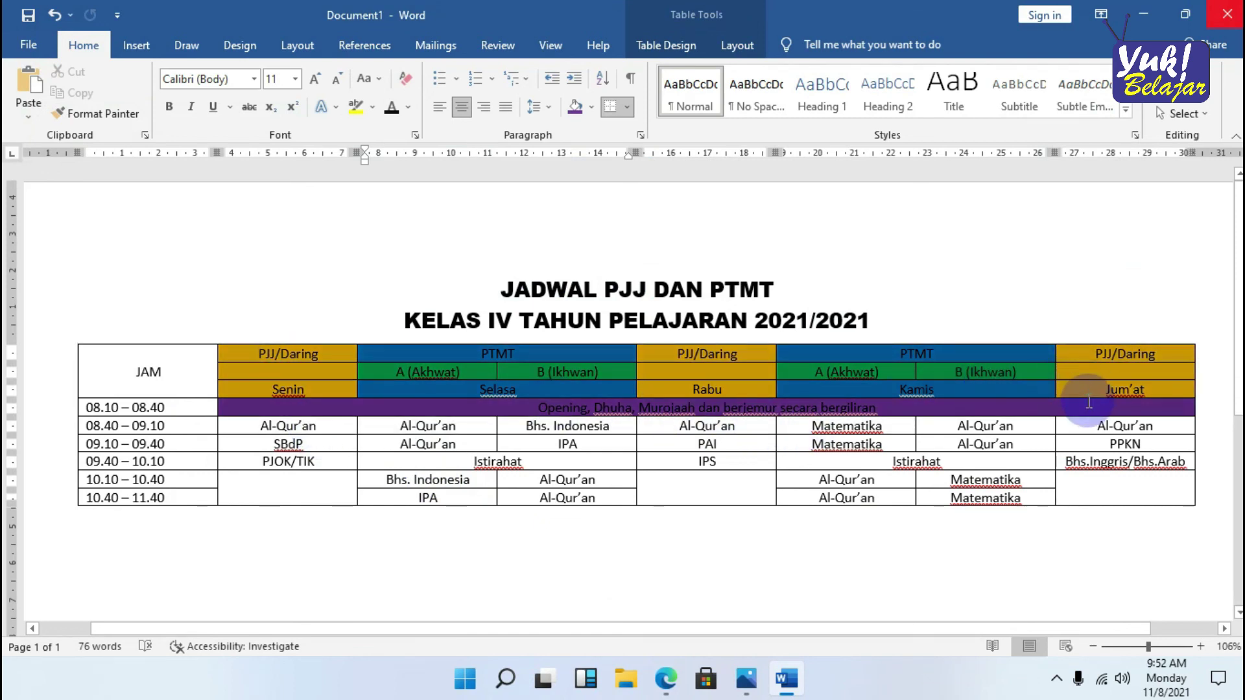
left_click(408, 109)
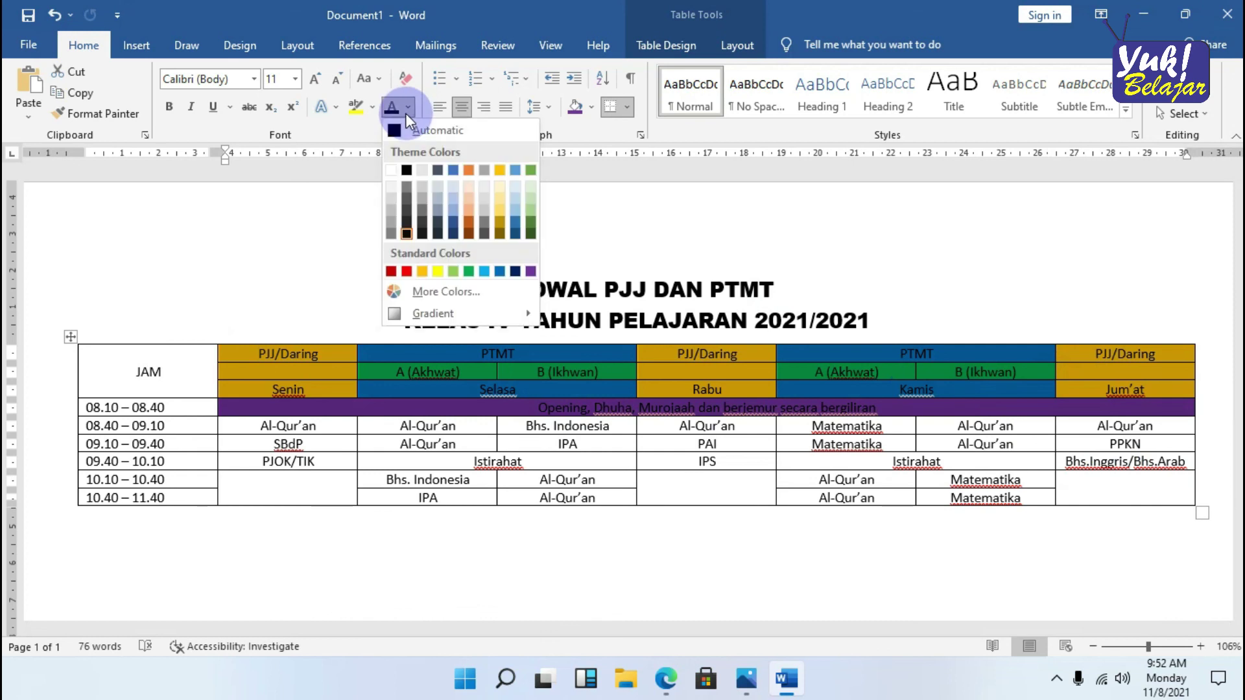
left_click(393, 168)
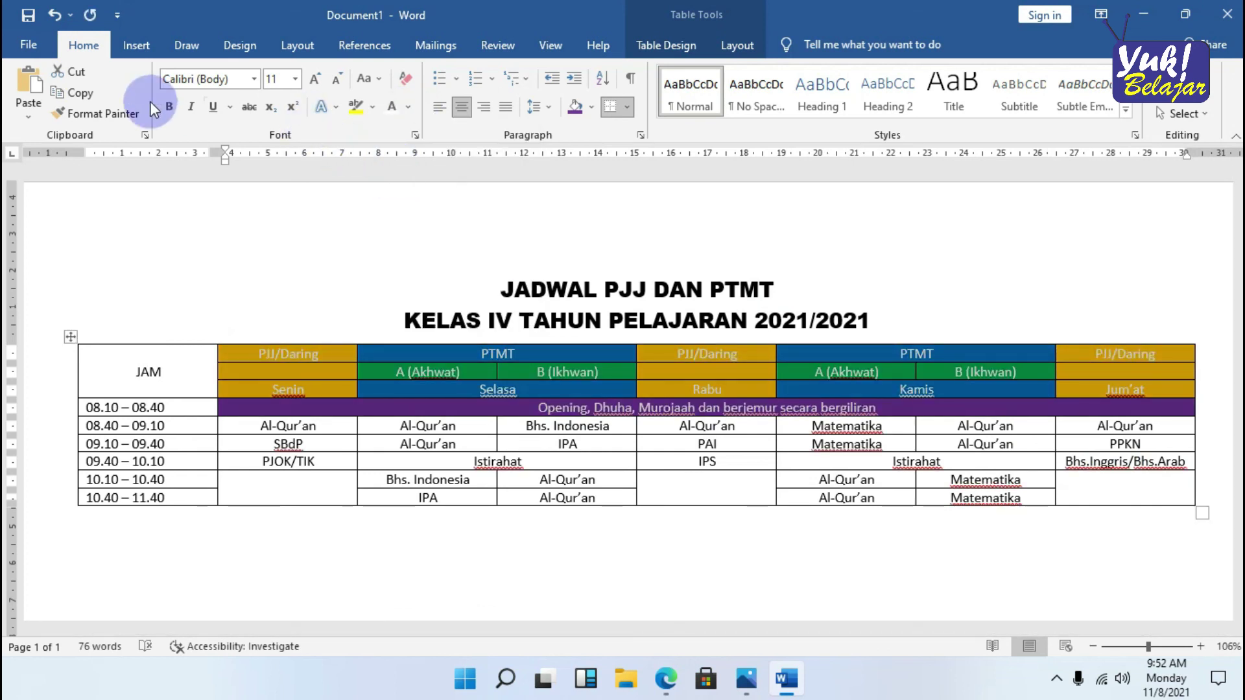
left_click(170, 108)
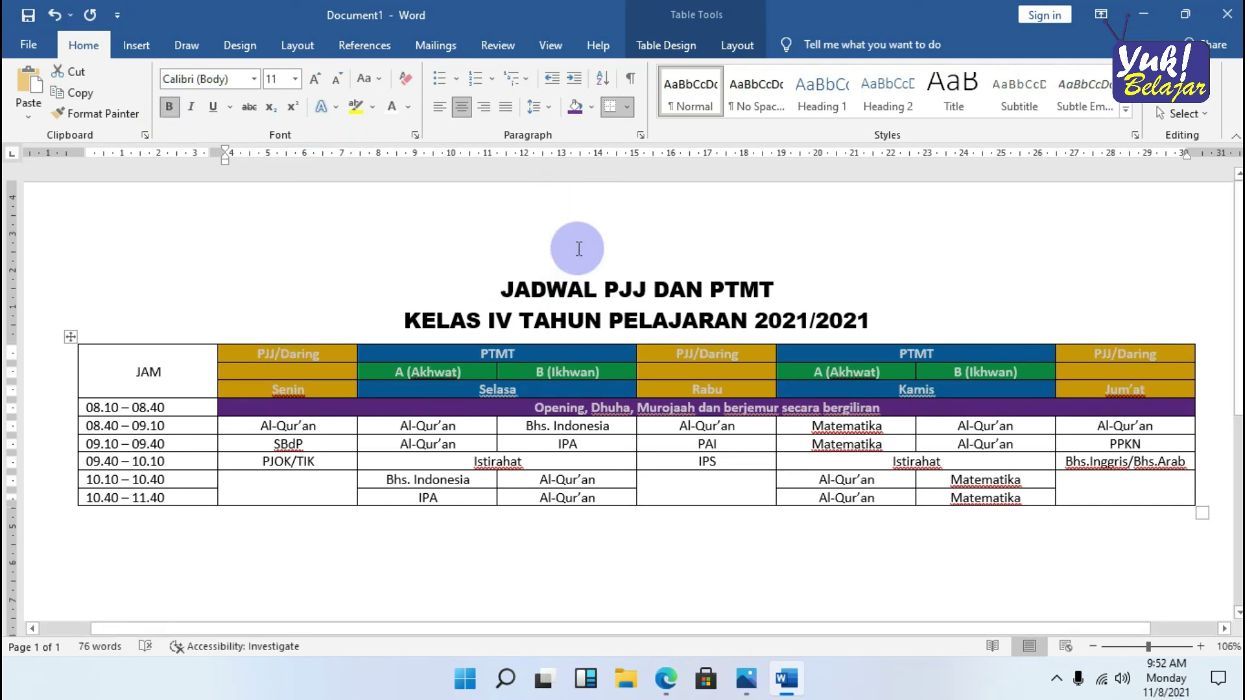
left_click(584, 290)
- Set the font color of the yellow PJJ/Daring and Senin header cells to the black theme color
left_click_drag(338, 356, 337, 389)
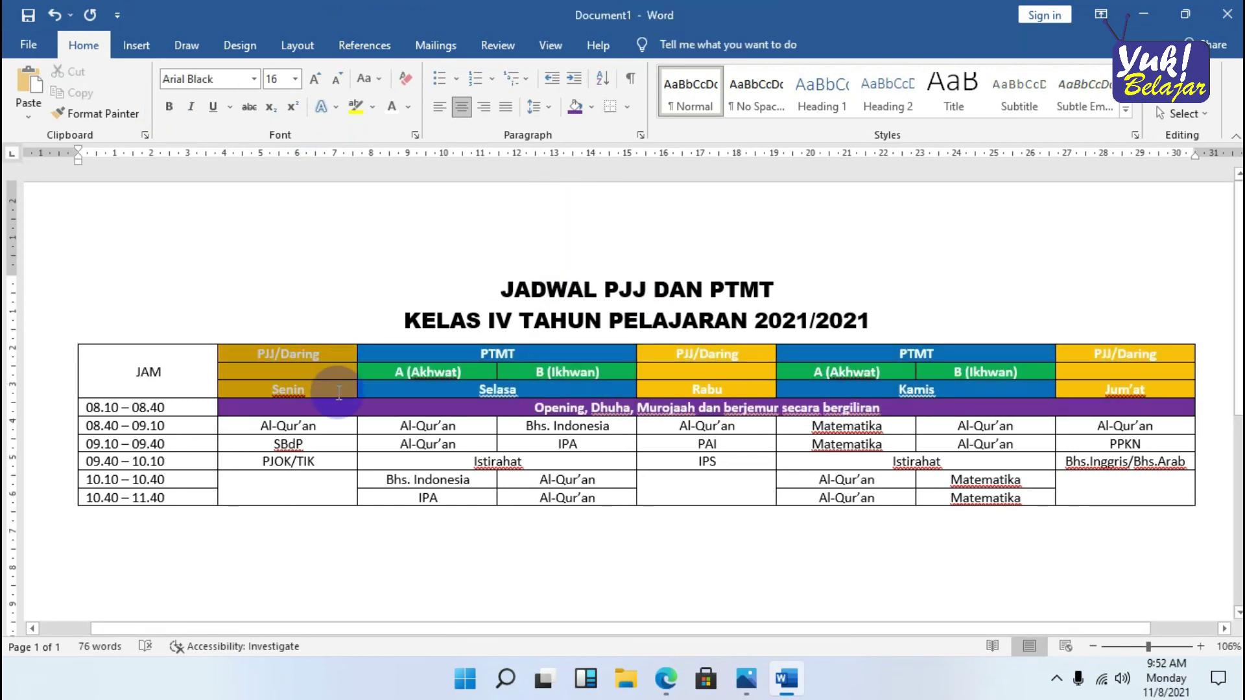
left_click(591, 108)
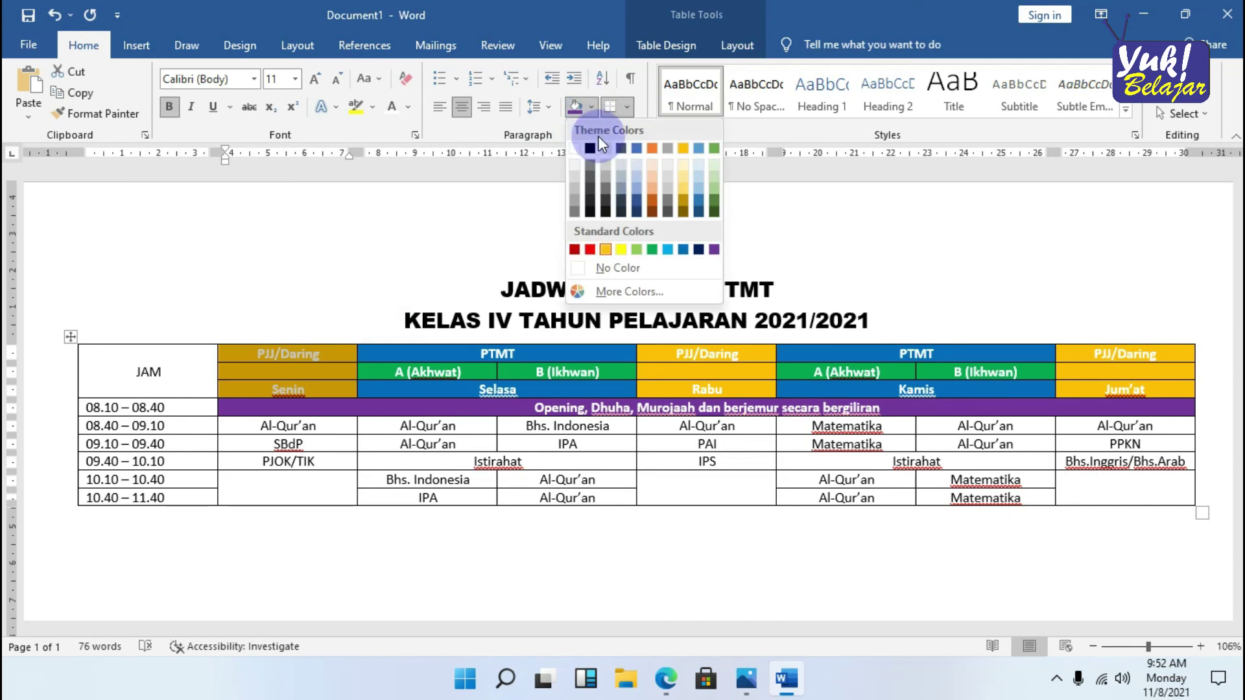
left_click(879, 208)
left_click(409, 107)
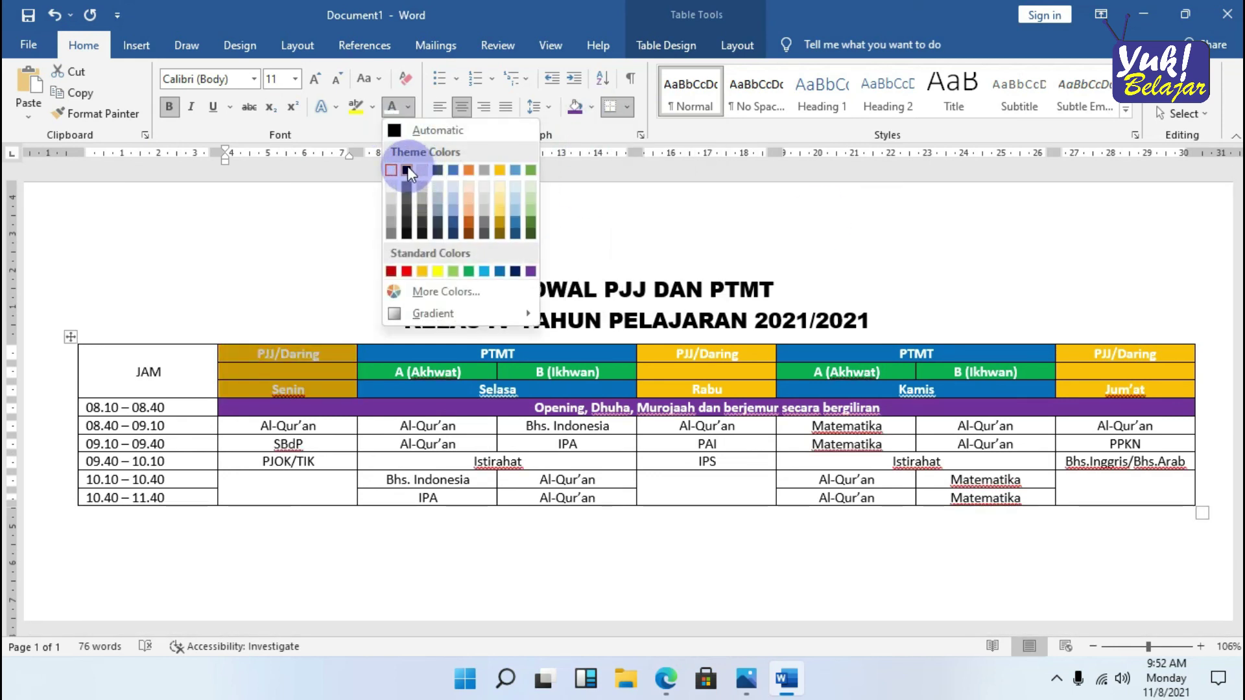
left_click(407, 170)
- Apply the same black font color to the yellow header cells of the Rabu and Jum'at columns
left_click(745, 350)
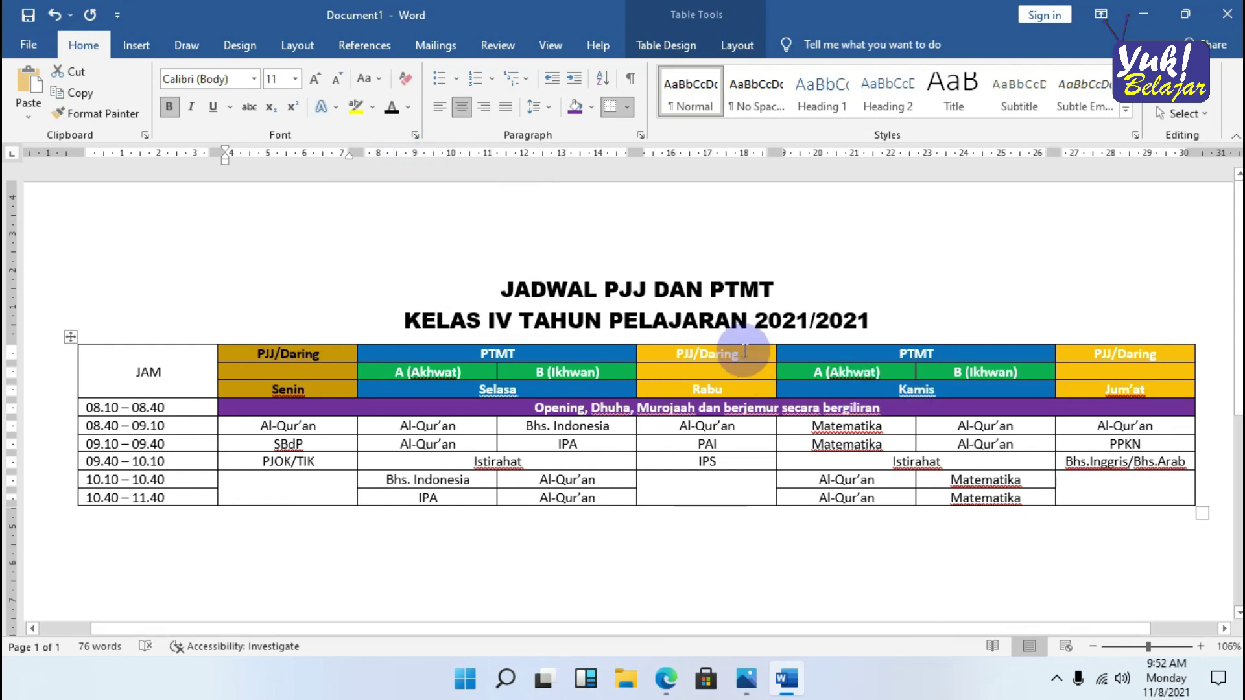
left_click_drag(746, 350, 720, 391)
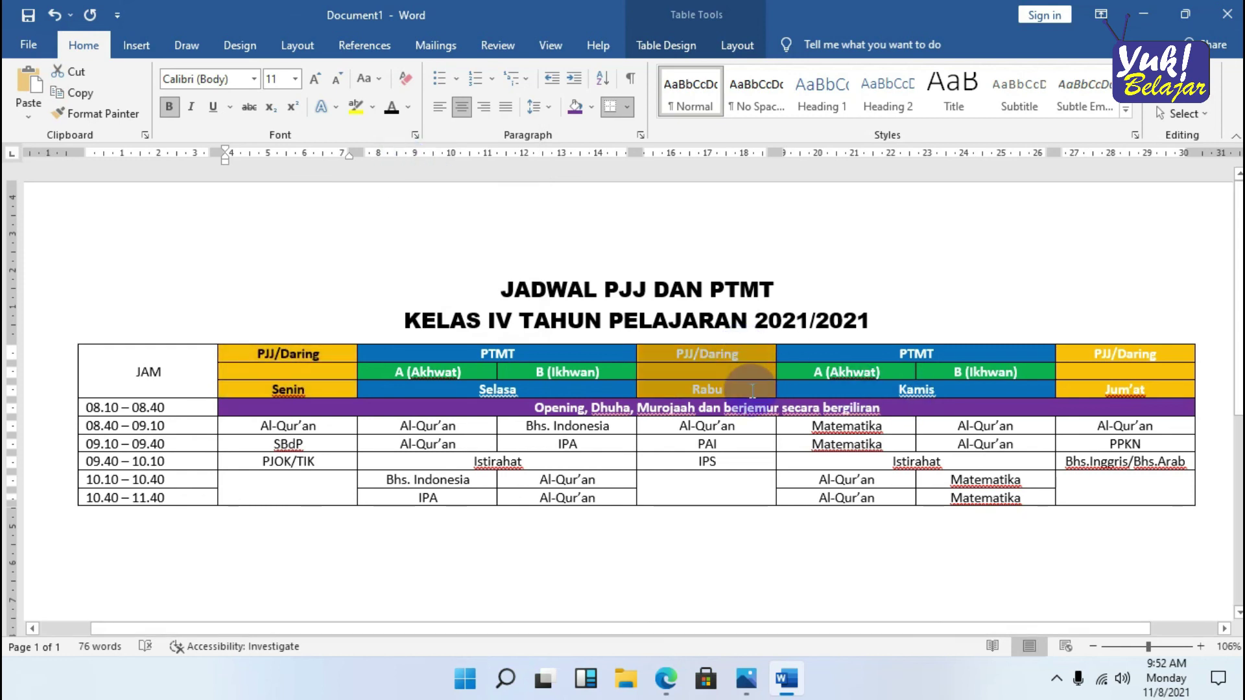
left_click(403, 110)
left_click_drag(1084, 356, 1104, 402)
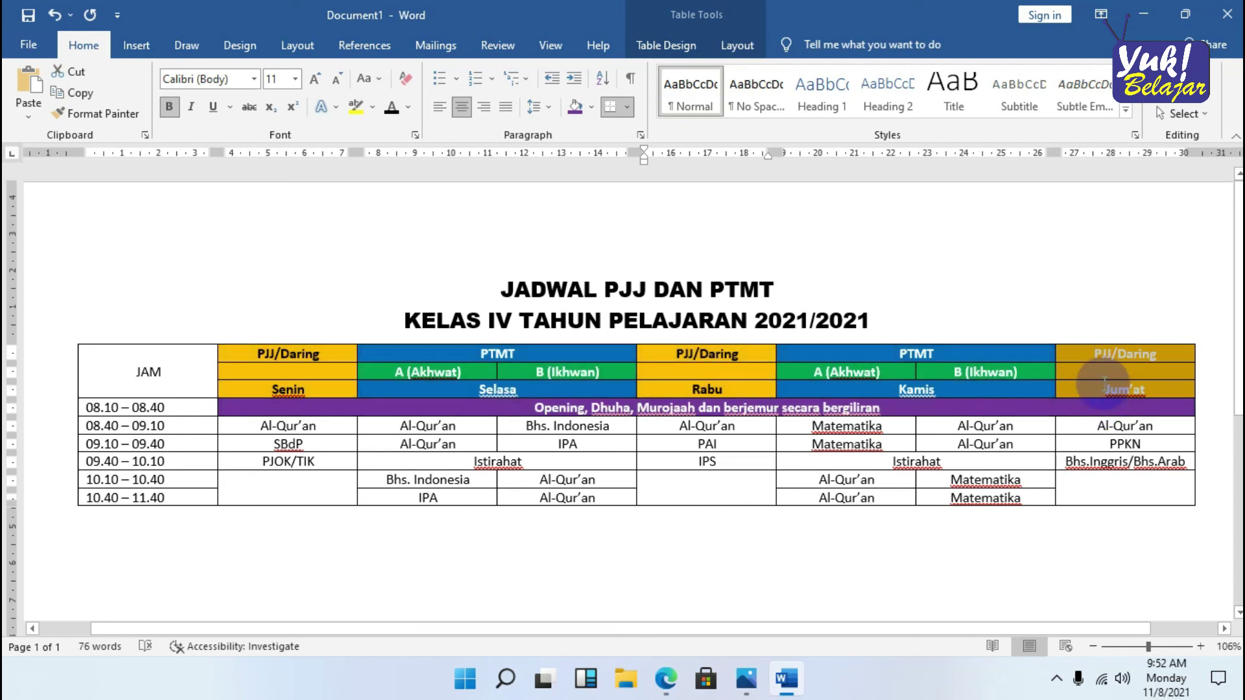
left_click(398, 111)
left_click(869, 258)
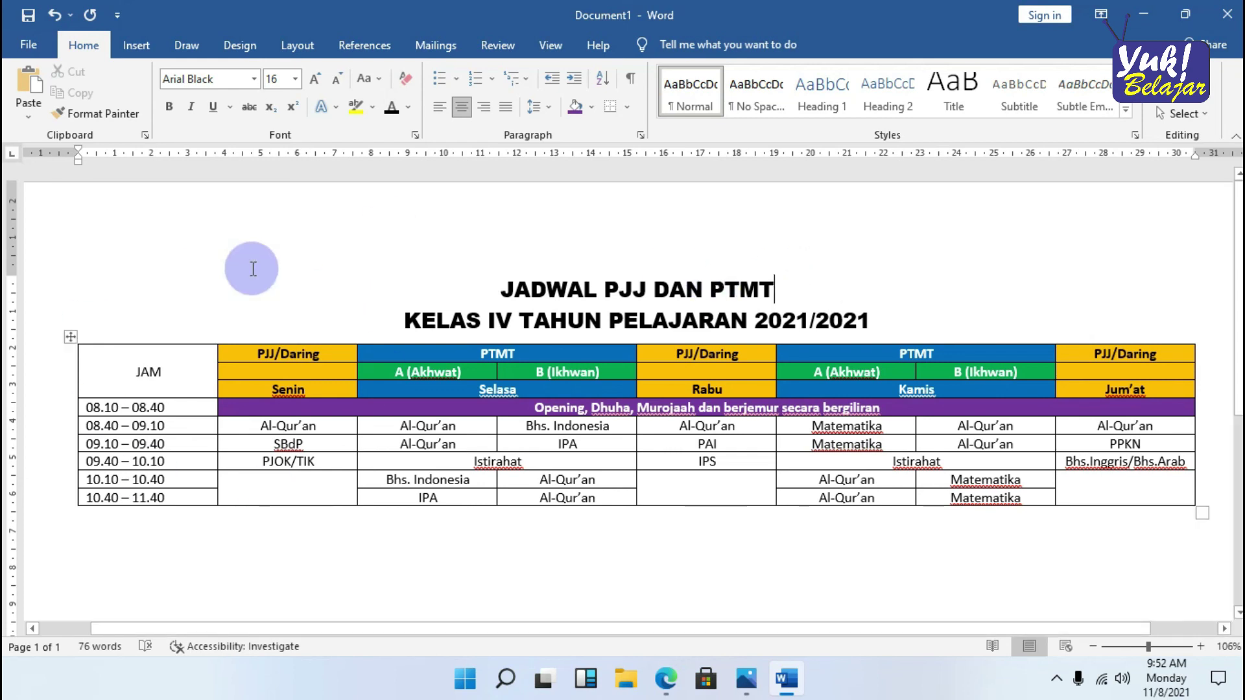
- Save the schedule in the Documents folder as the Word document "Latihan Membuat Jadwal Pembelajaran" and close it
scroll(347, 289, "down", 2, "ctrl")
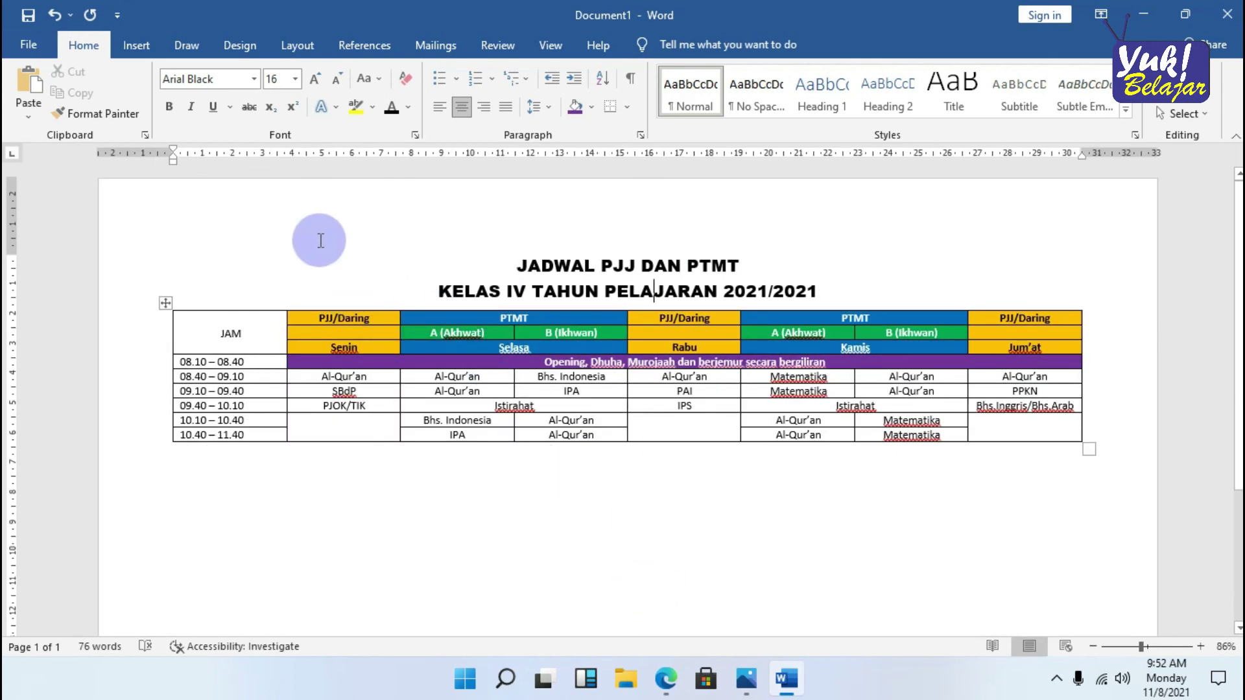
left_click(30, 17)
left_click(265, 316)
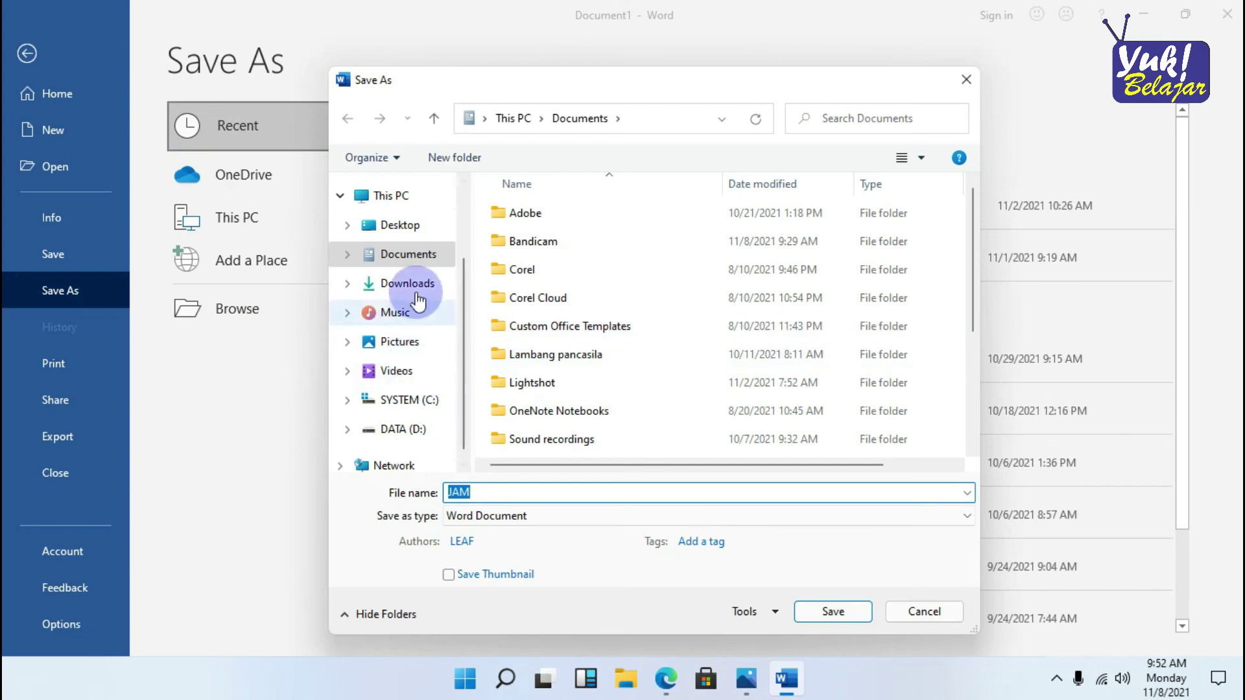
left_click(546, 498)
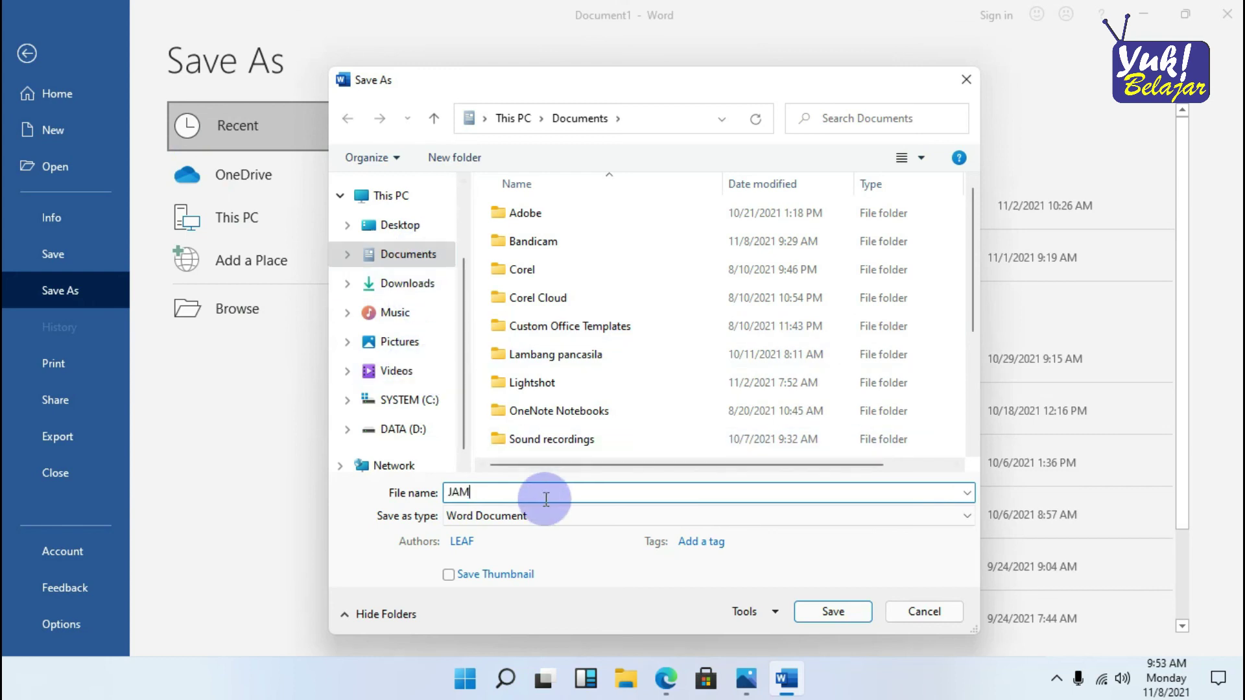
left_click_drag(546, 498, 451, 508)
type("J")
key("BackSpace")
type("Lati")
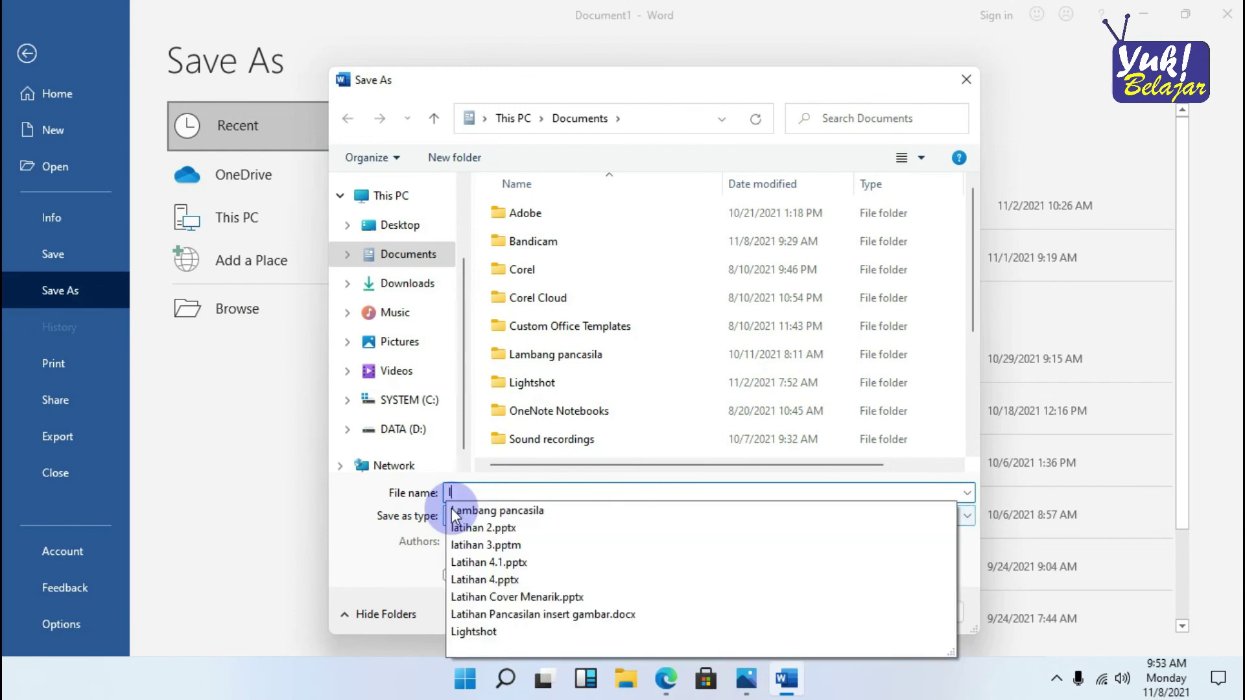
type("ha")
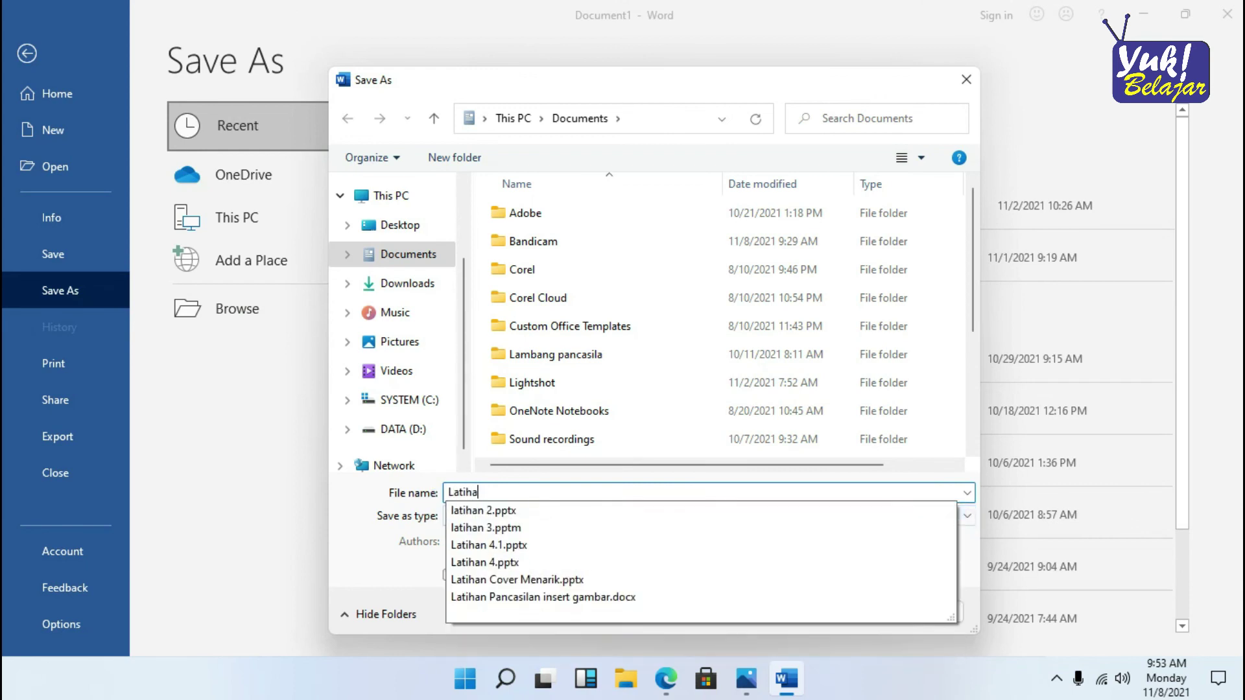
type("n Membu")
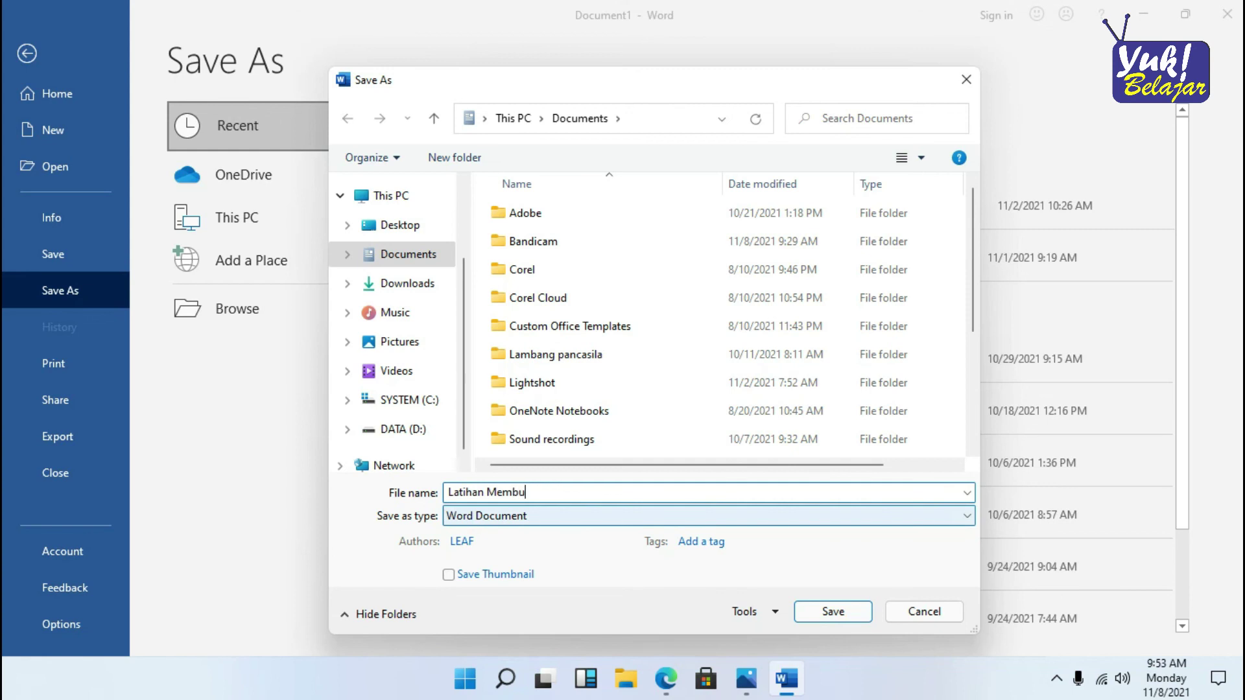
type("at Jadwal Pembelajaran")
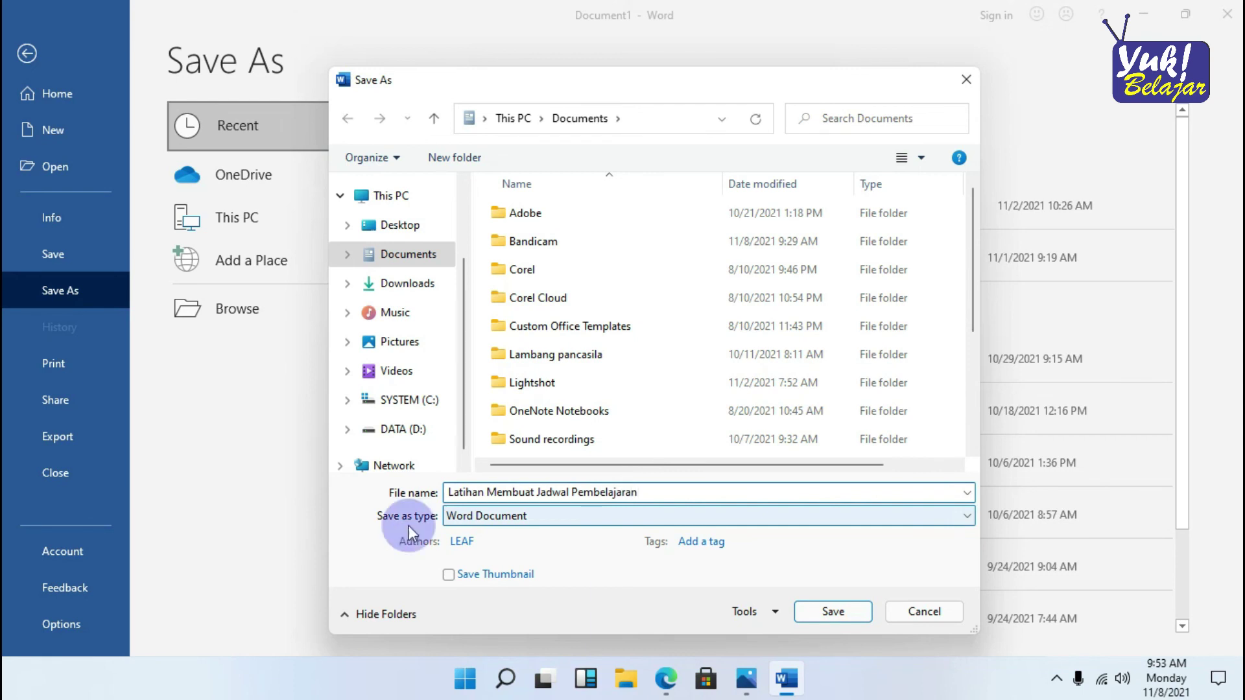
left_click(819, 609)
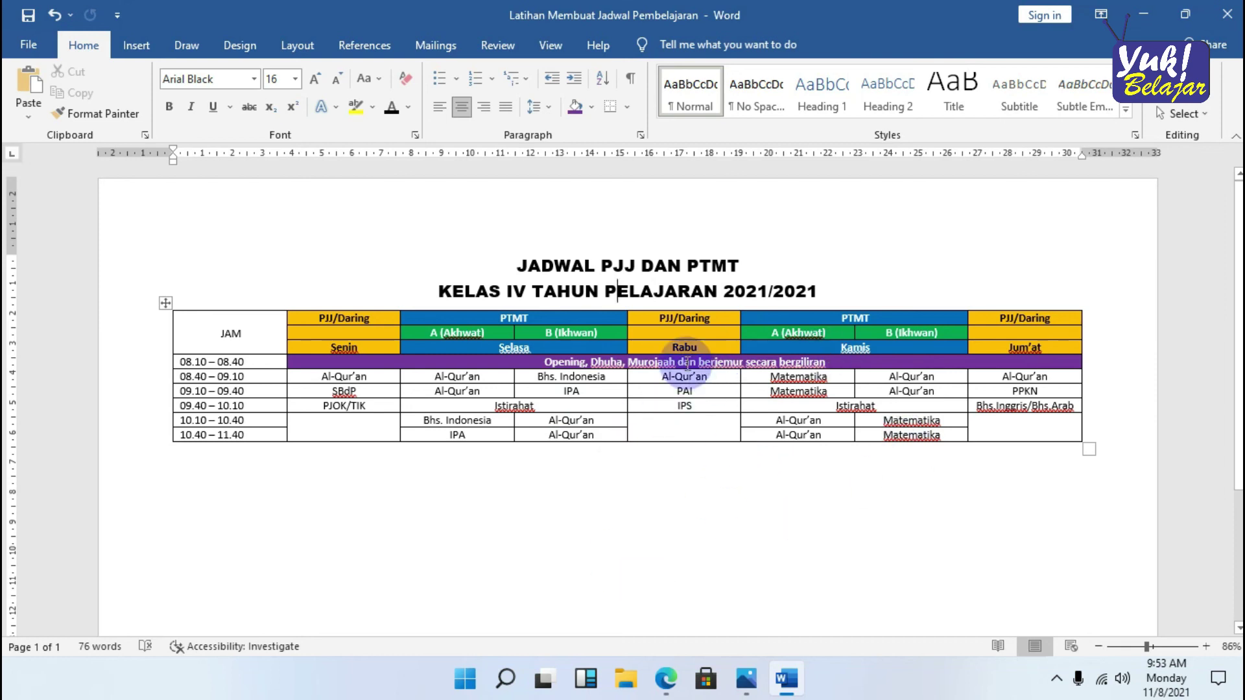
left_click(1225, 24)
left_click(1225, 26)
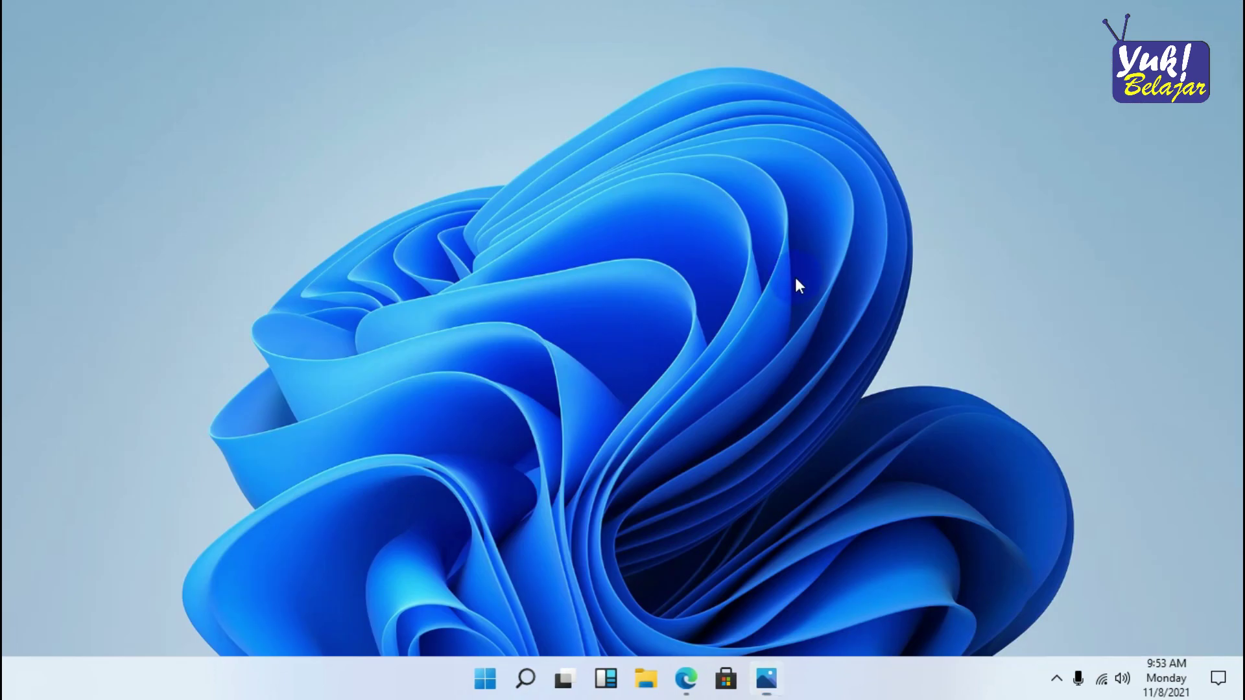
- Switch to the Windows personalization settings, apply the Windows (dark) theme, and close Settings
right_click(835, 690)
left_click(865, 668)
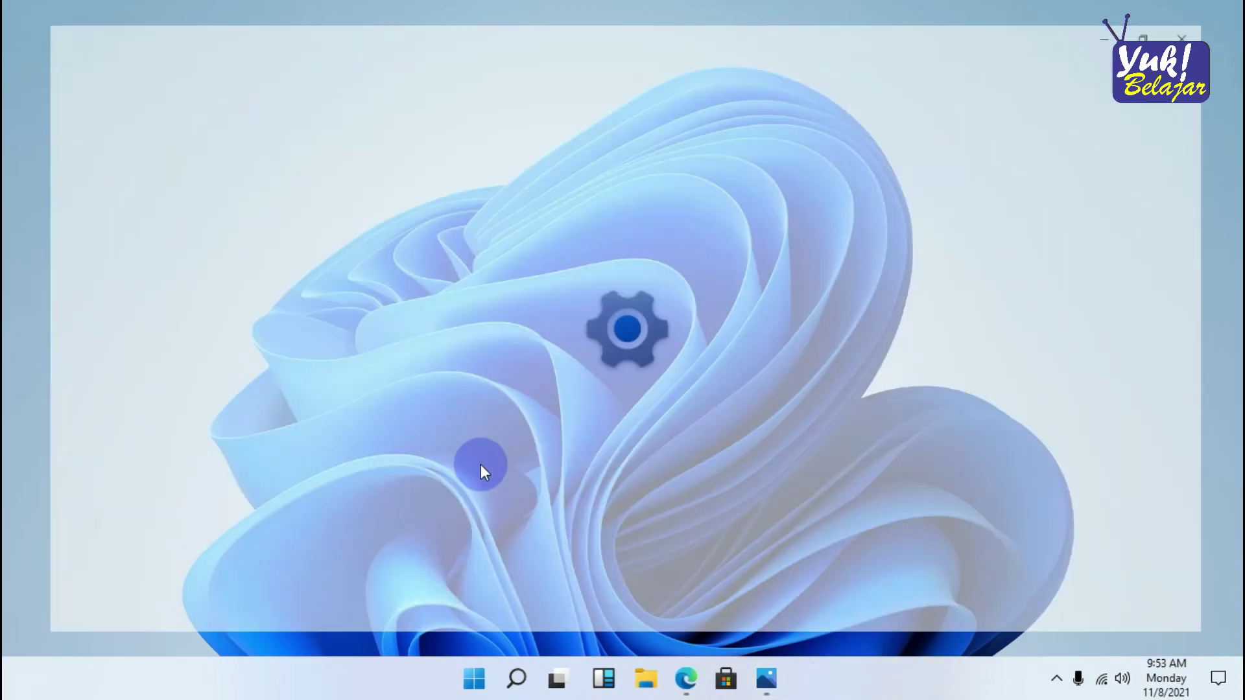
left_click(64, 335)
left_click(552, 551)
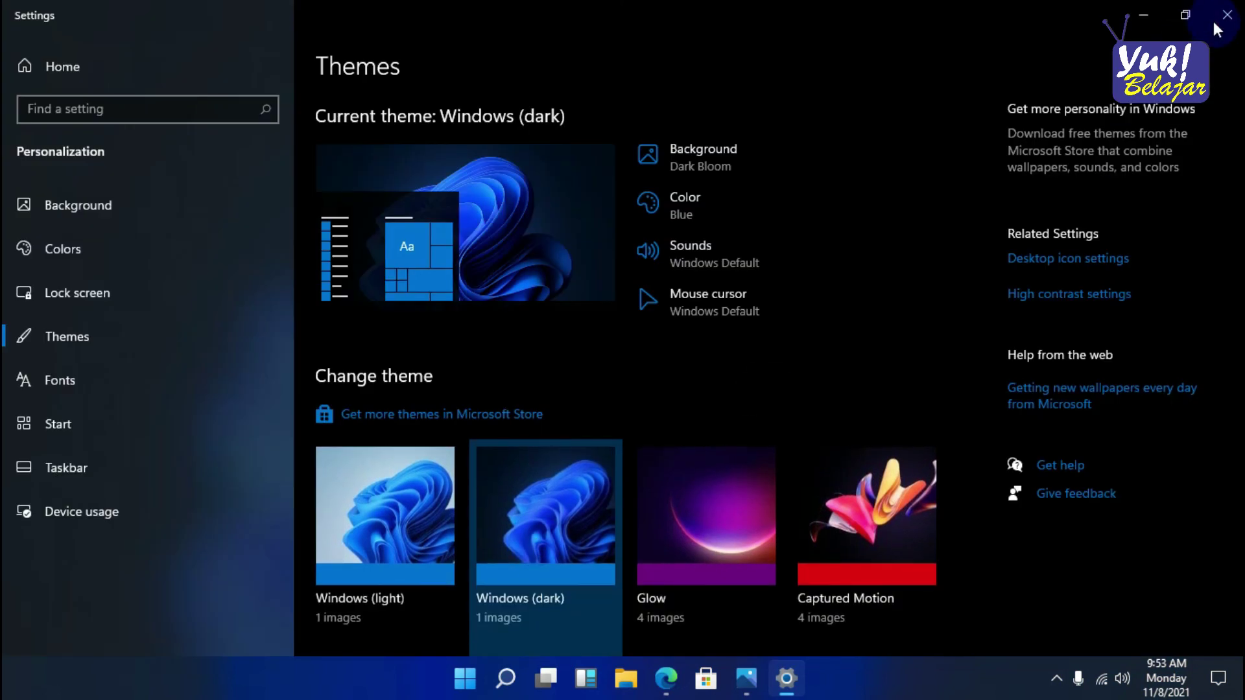
left_click(1223, 16)
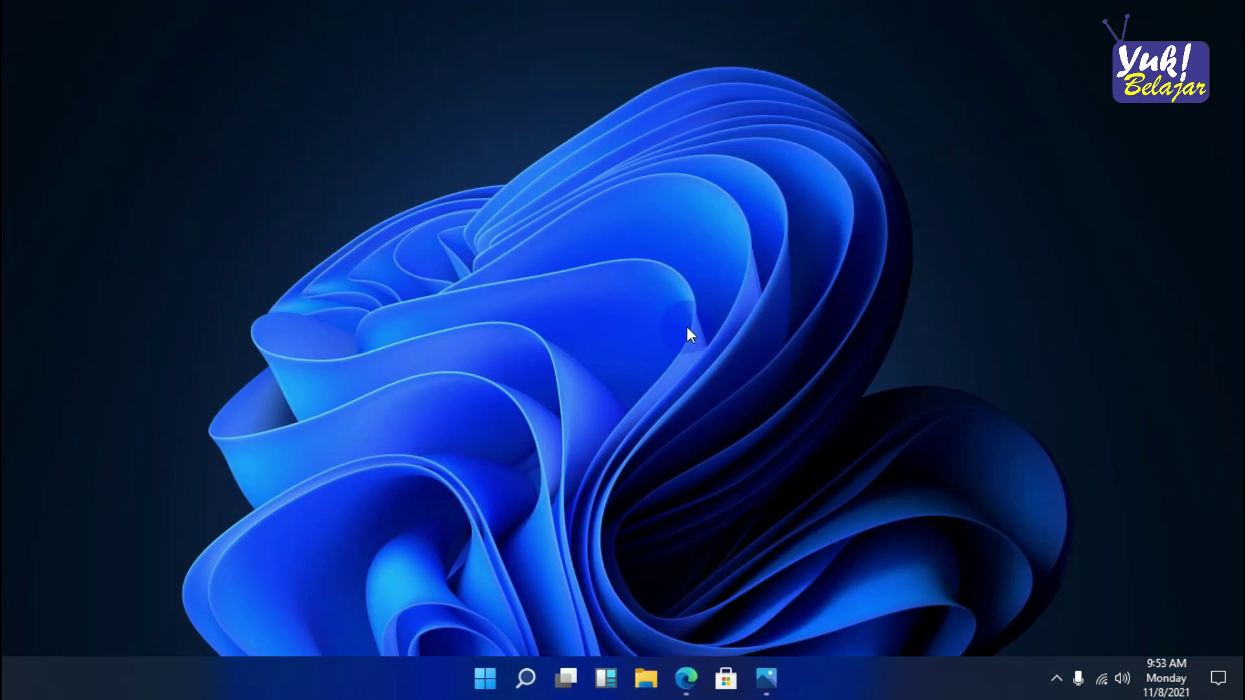